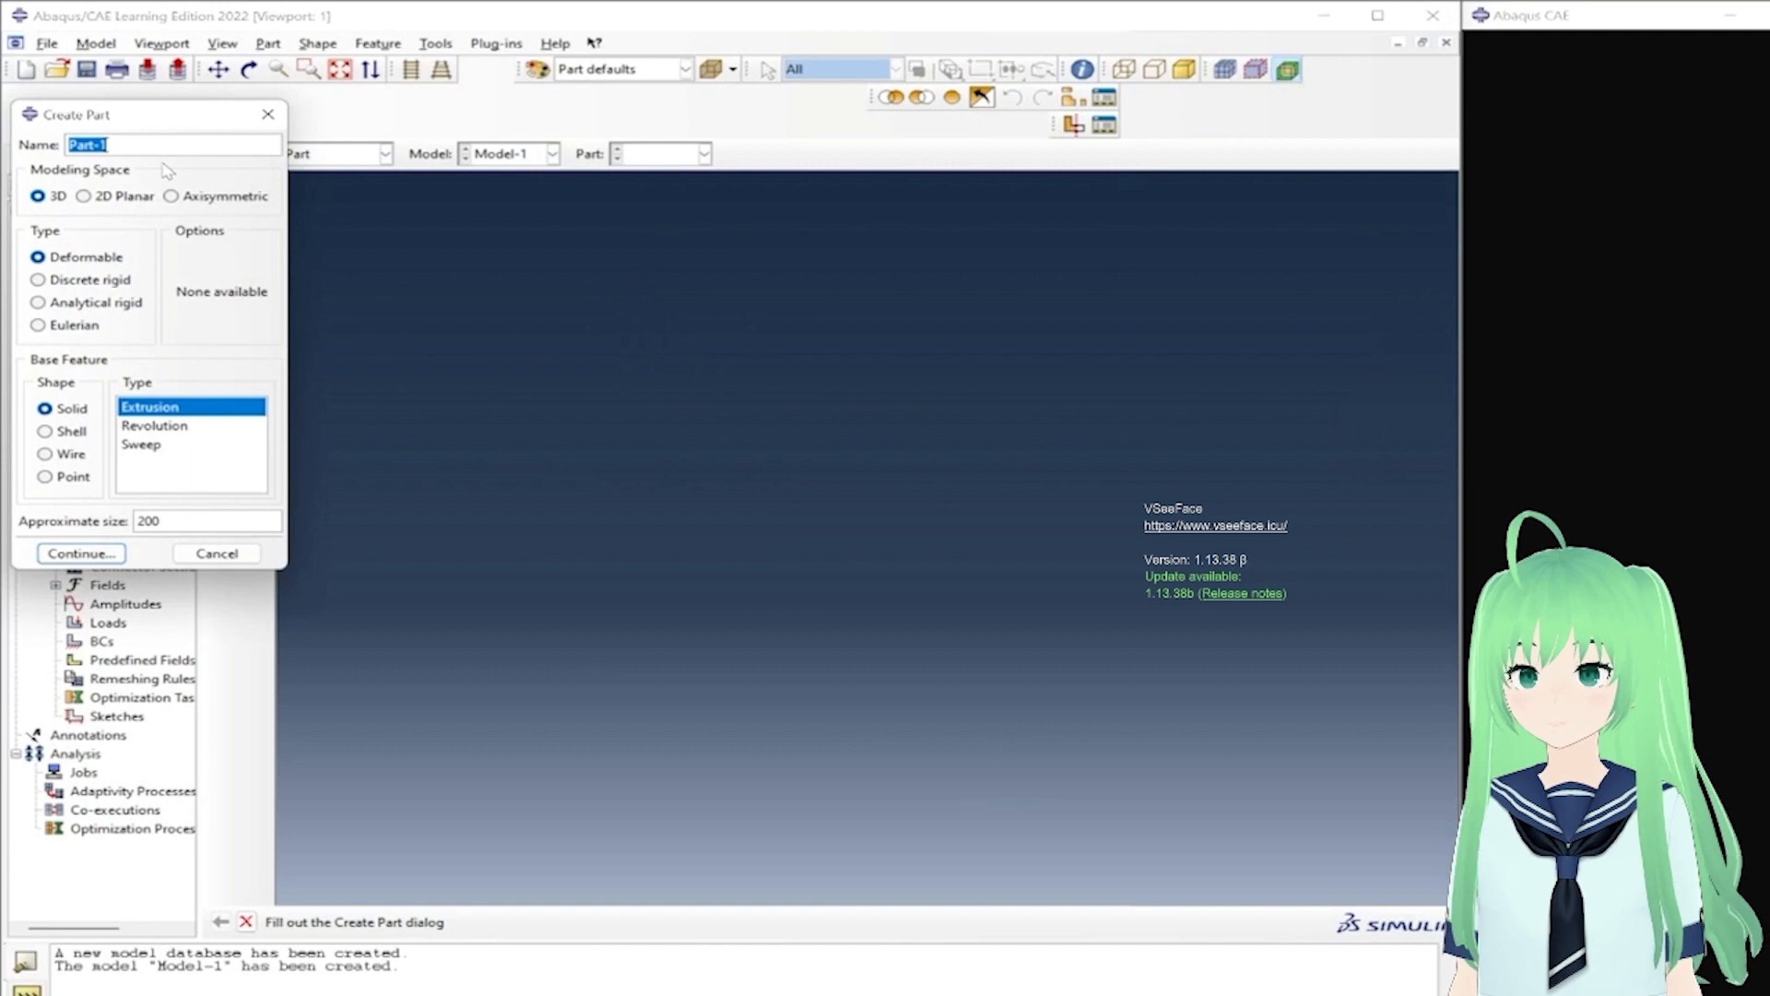
Create a 3D deformable solid extrusion part named Cylinder with an approximate size of 200
{"action": "type", "text": "C"}
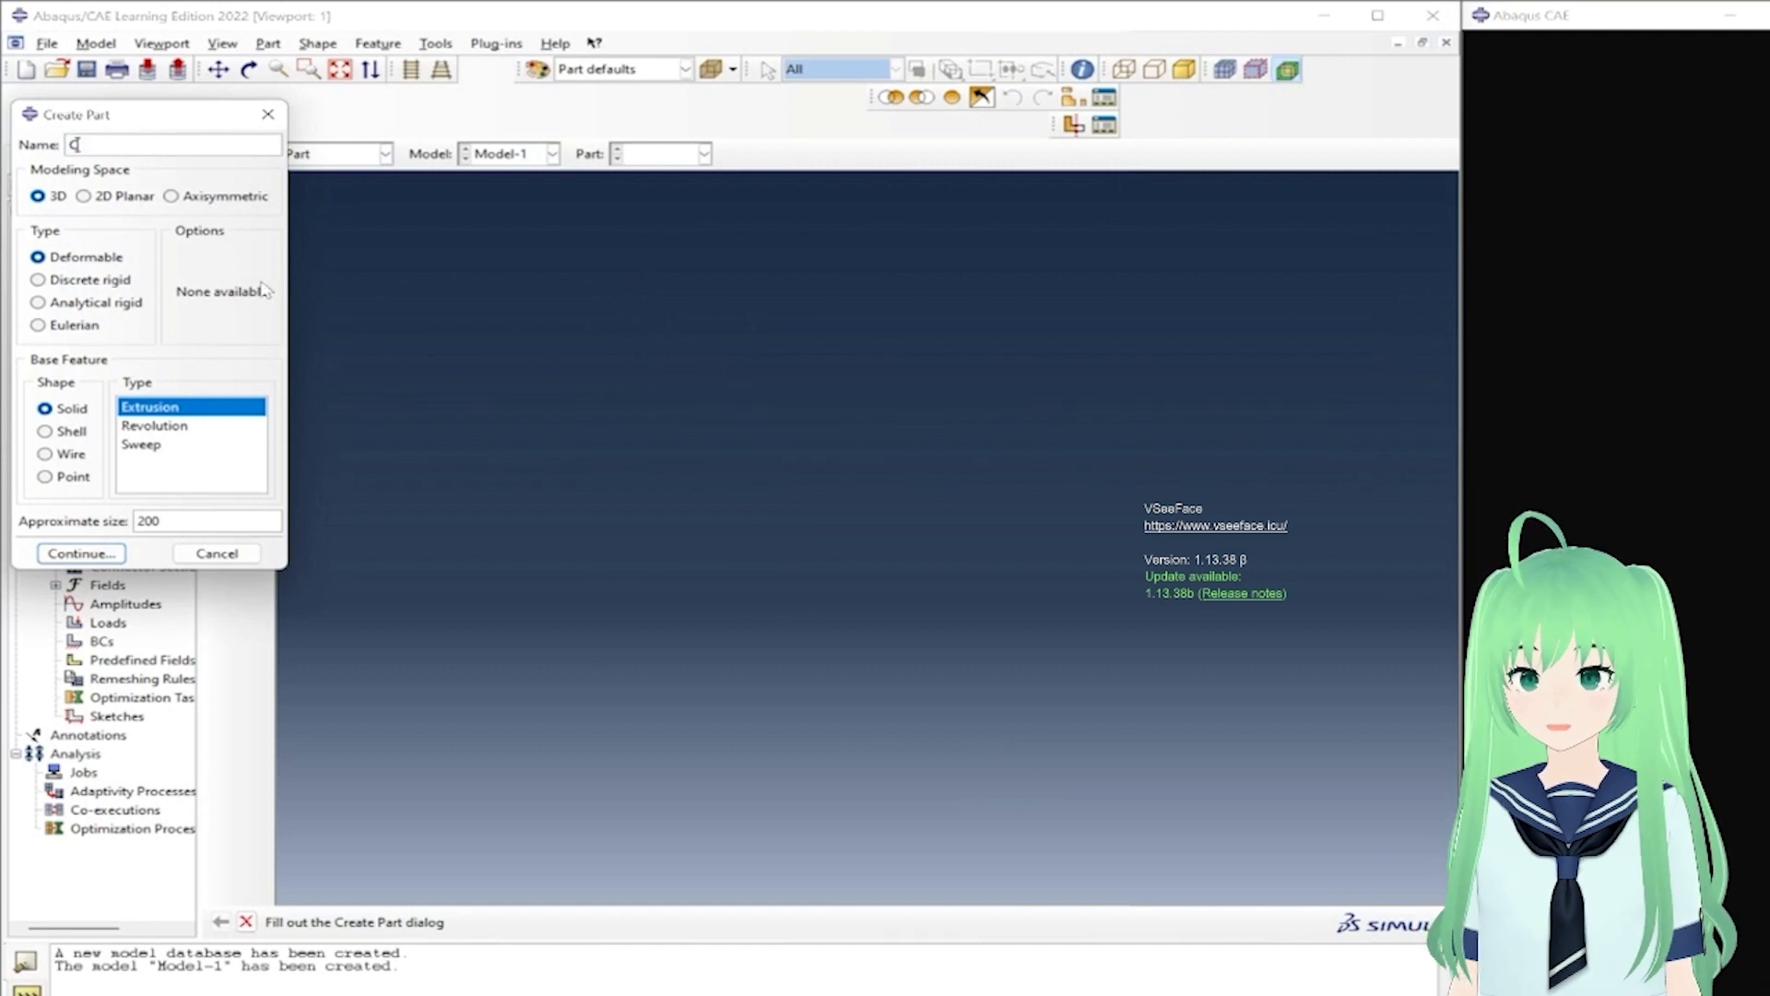
{"action": "type", "text": "ylinede"}
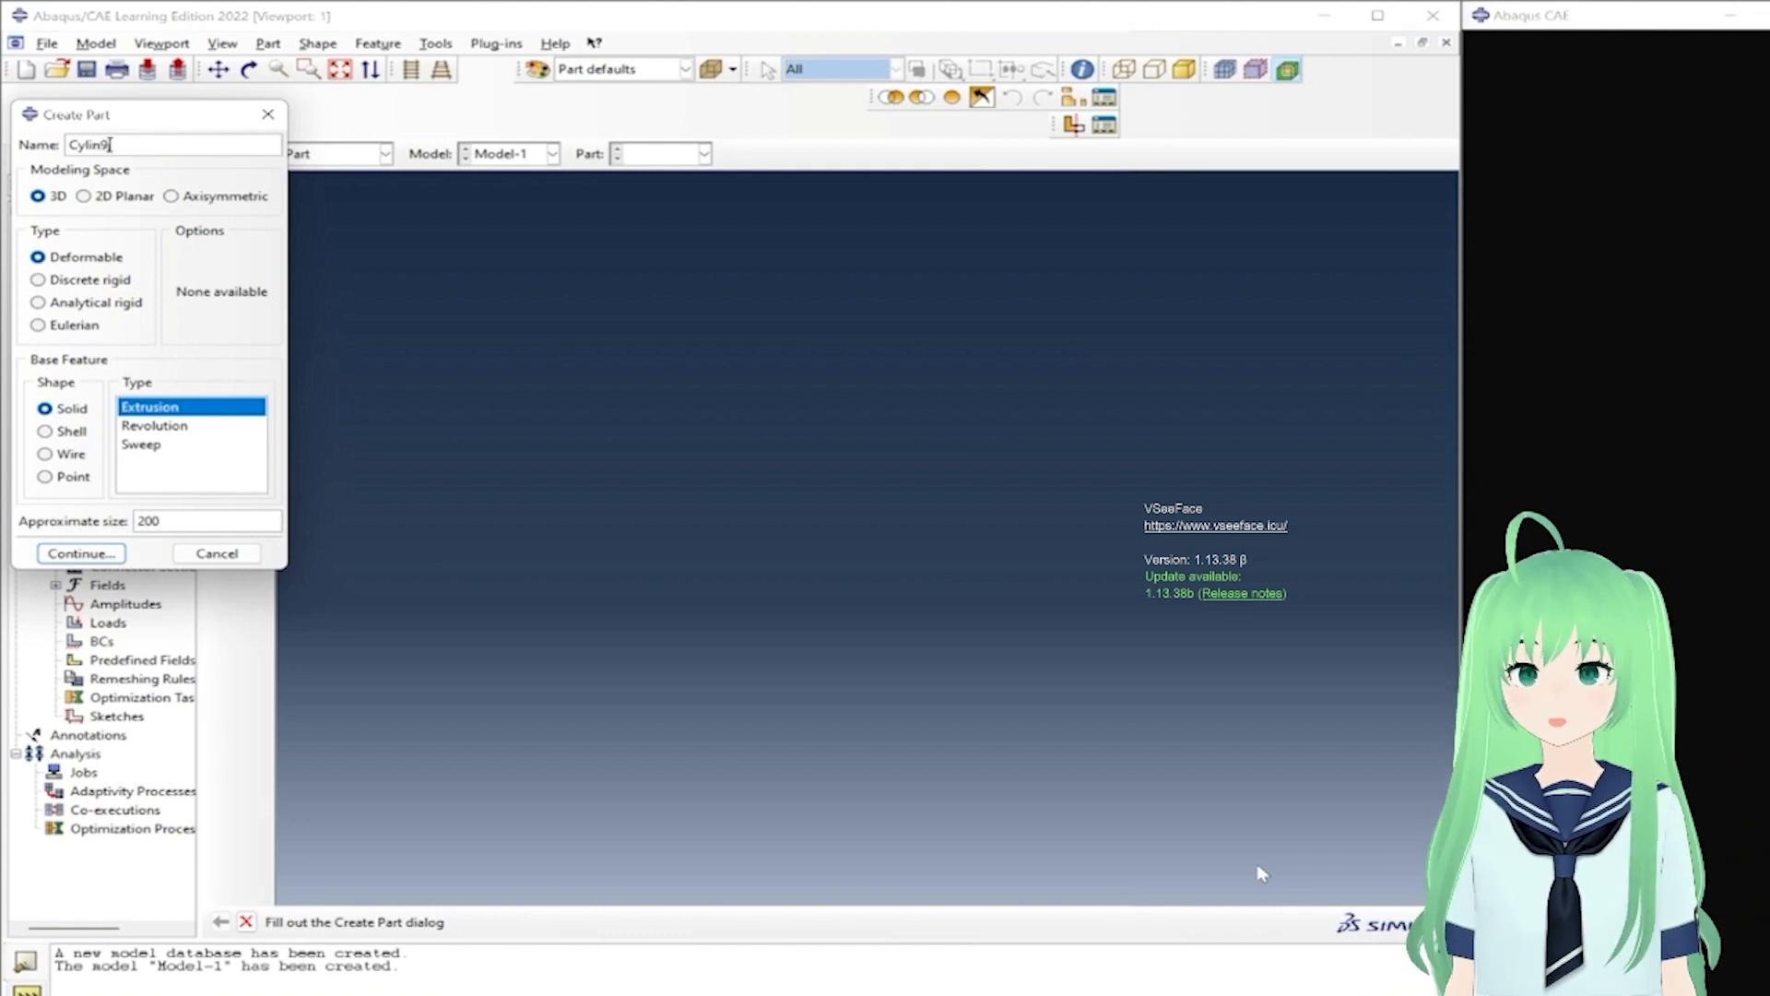
{"action": "key", "text": "BackSpace"}
{"action": "key", "text": "BackSpace"}
{"action": "key", "text": "BackSpace"}
{"action": "type", "text": "der"}
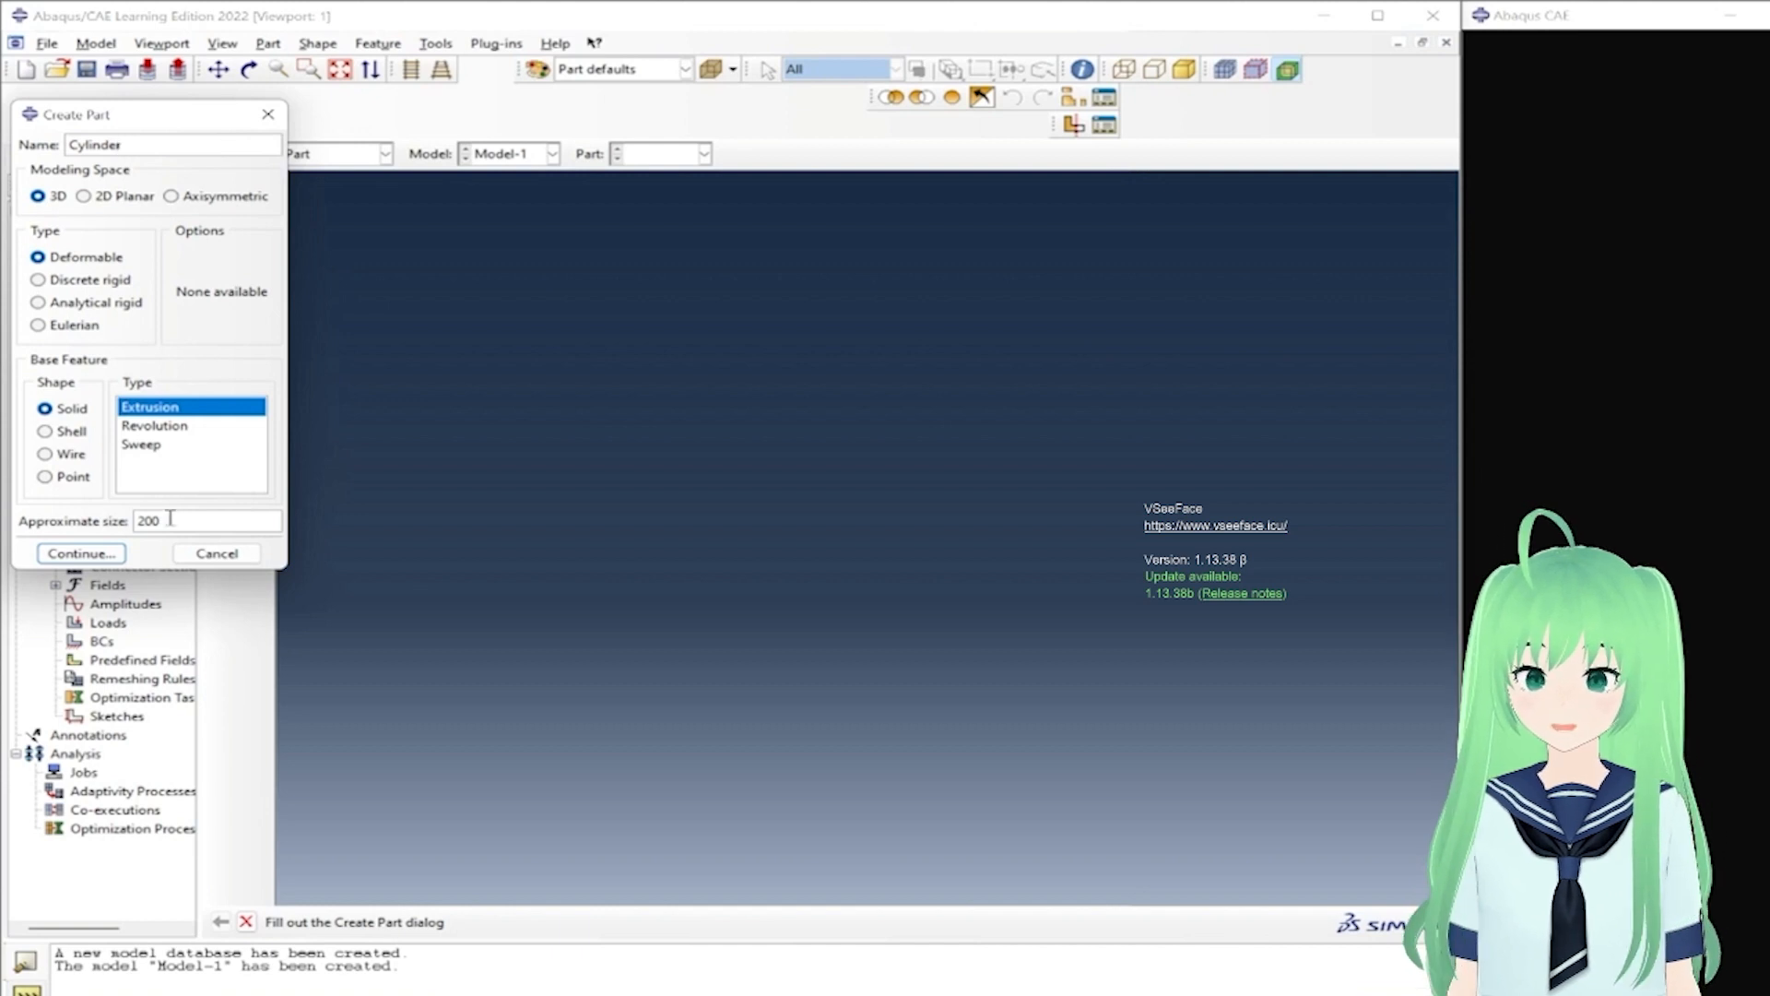
{"action": "left_click", "coordinate": [81, 553]}
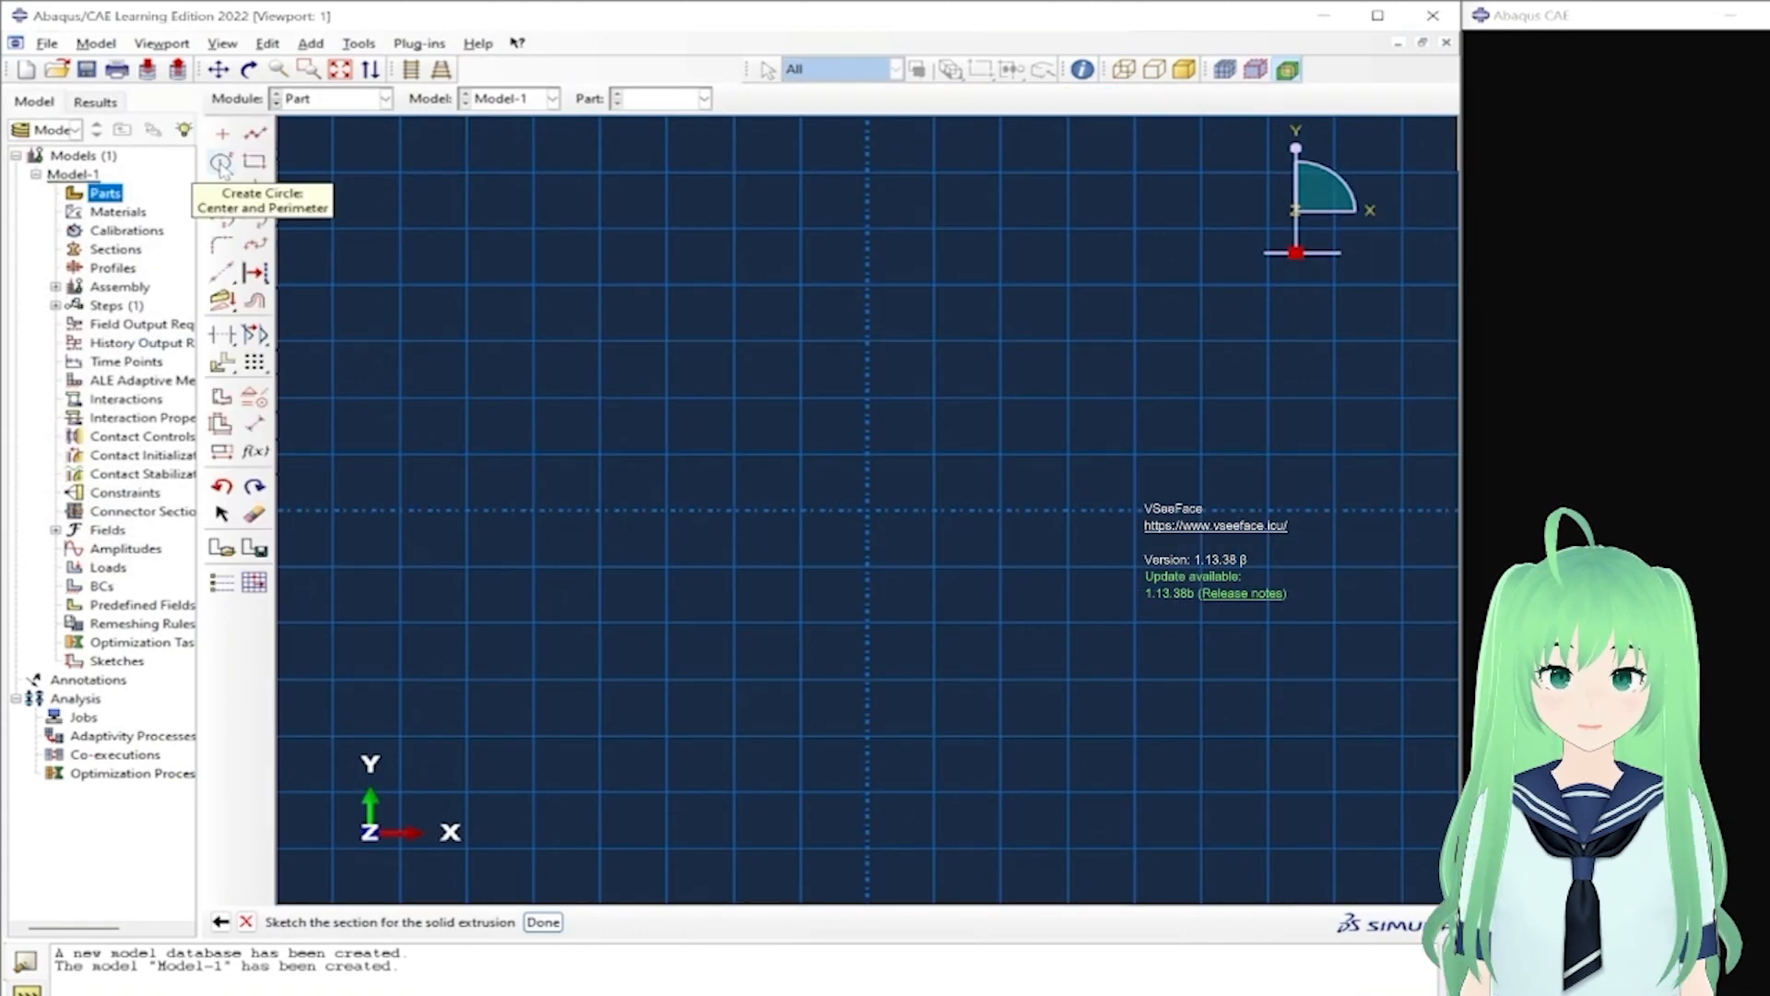
Sketch a circle with a radius of about 16.25 centred on the sketch origin
{"action": "left_click", "coordinate": [221, 163]}
{"action": "left_click", "coordinate": [866, 510]}
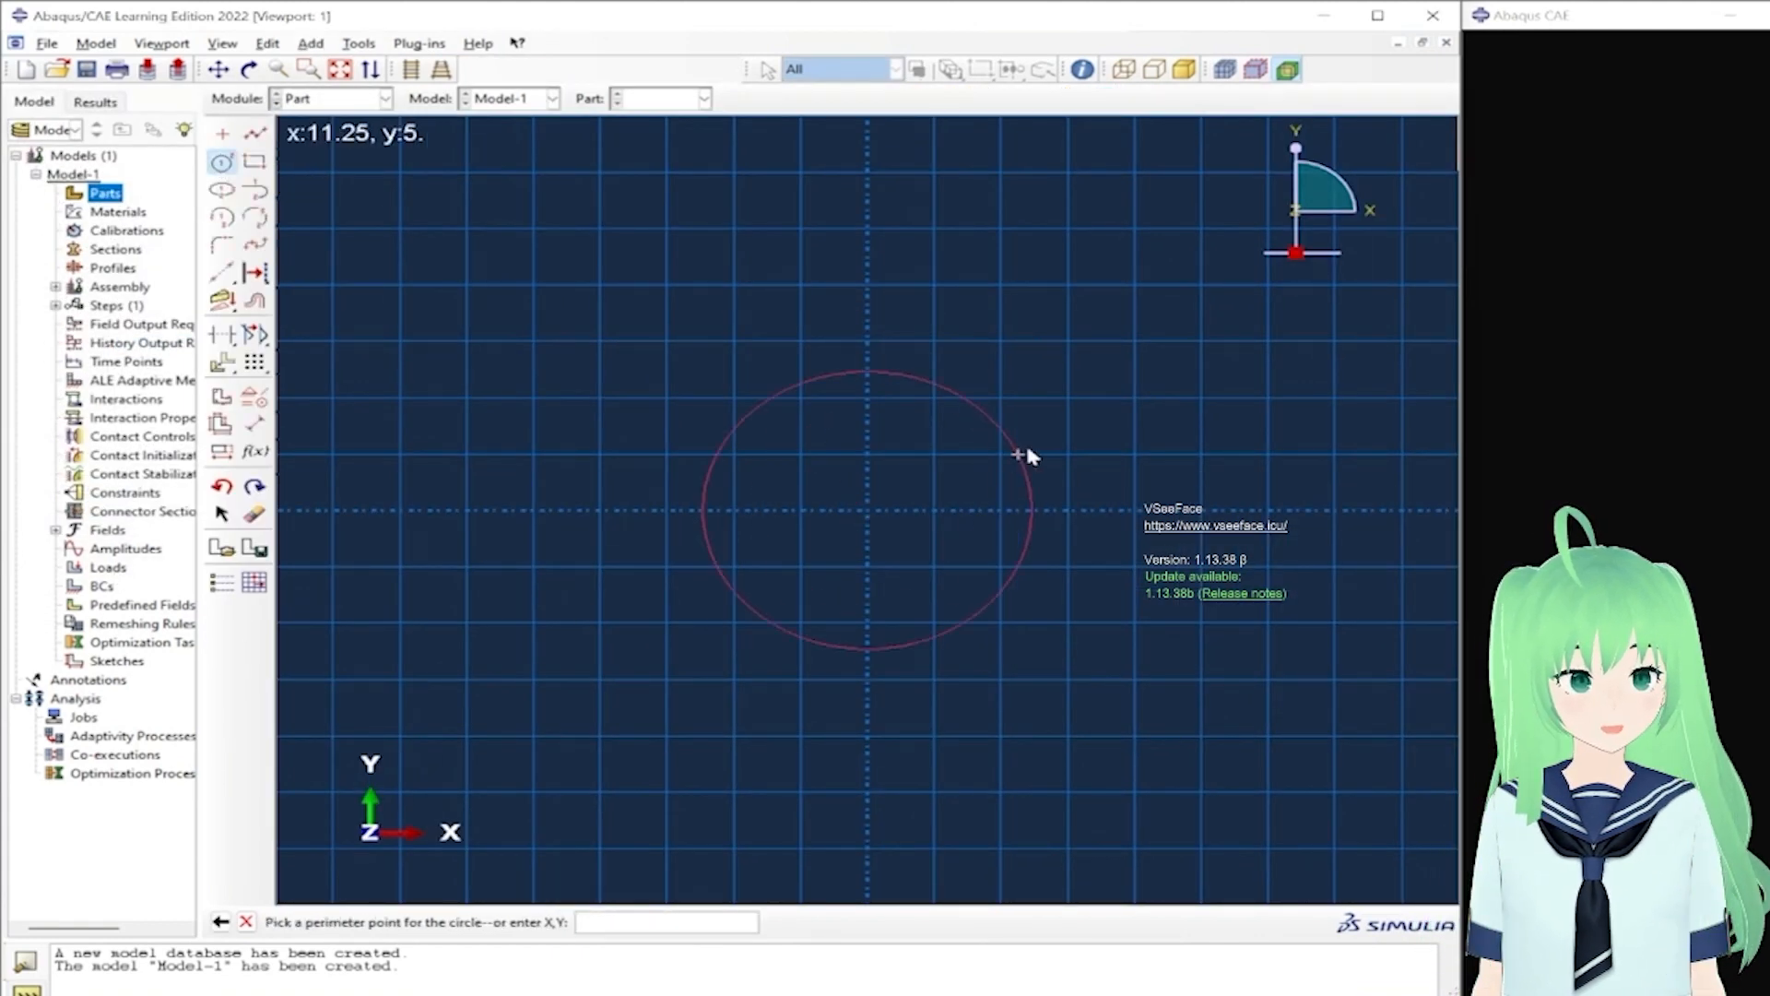
{"action": "left_click", "coordinate": [1067, 438]}
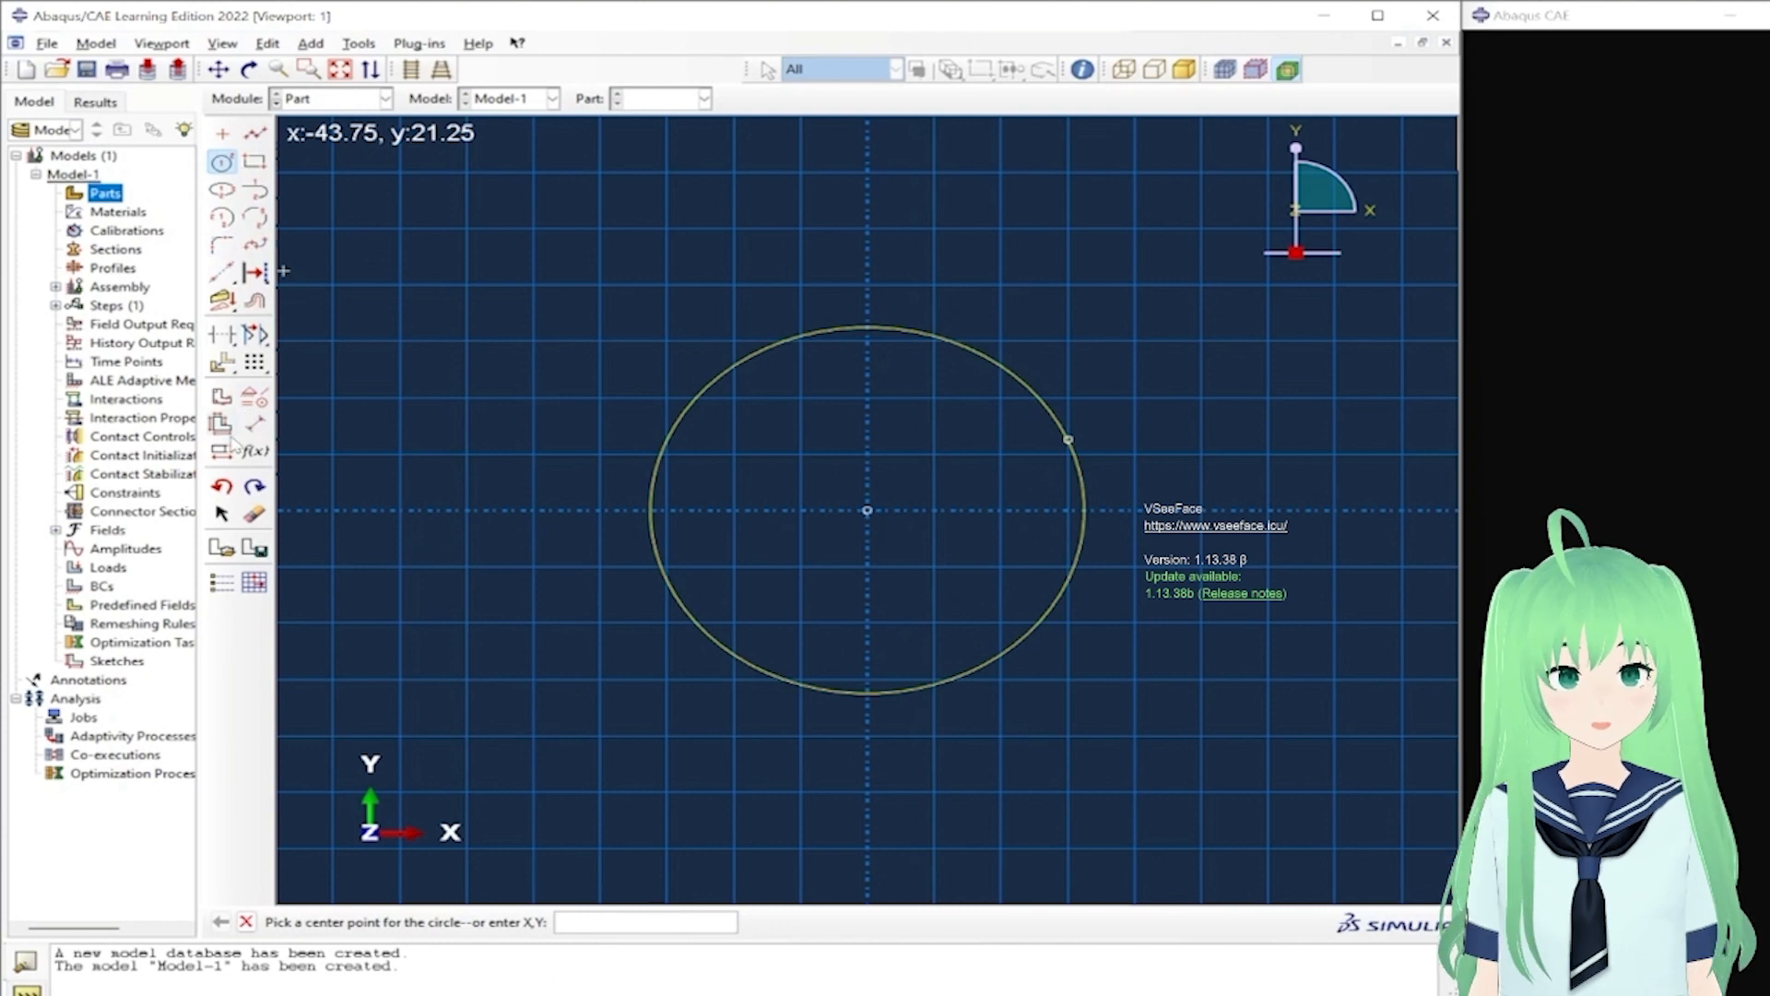
Dimension the circle's radius and set it to 5
{"action": "left_click", "coordinate": [255, 425]}
{"action": "left_click", "coordinate": [1086, 519]}
{"action": "left_click", "coordinate": [1162, 519]}
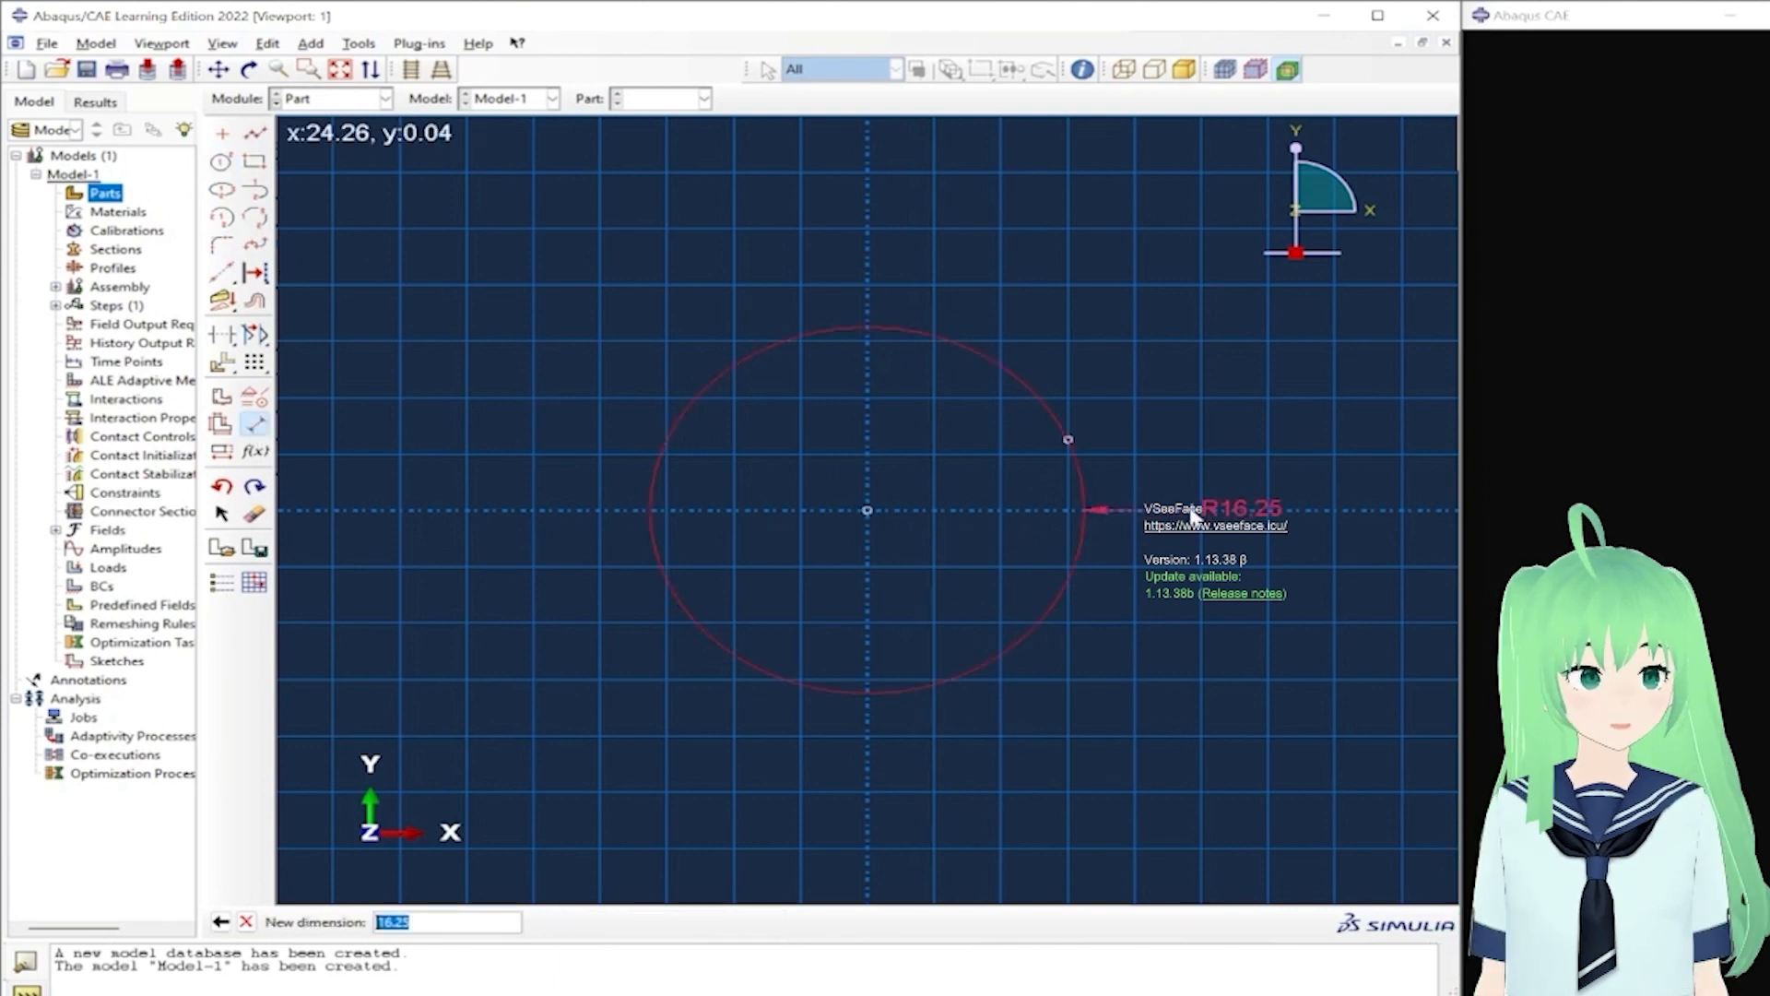
{"action": "type", "text": "5"}
{"action": "key", "text": "Return"}
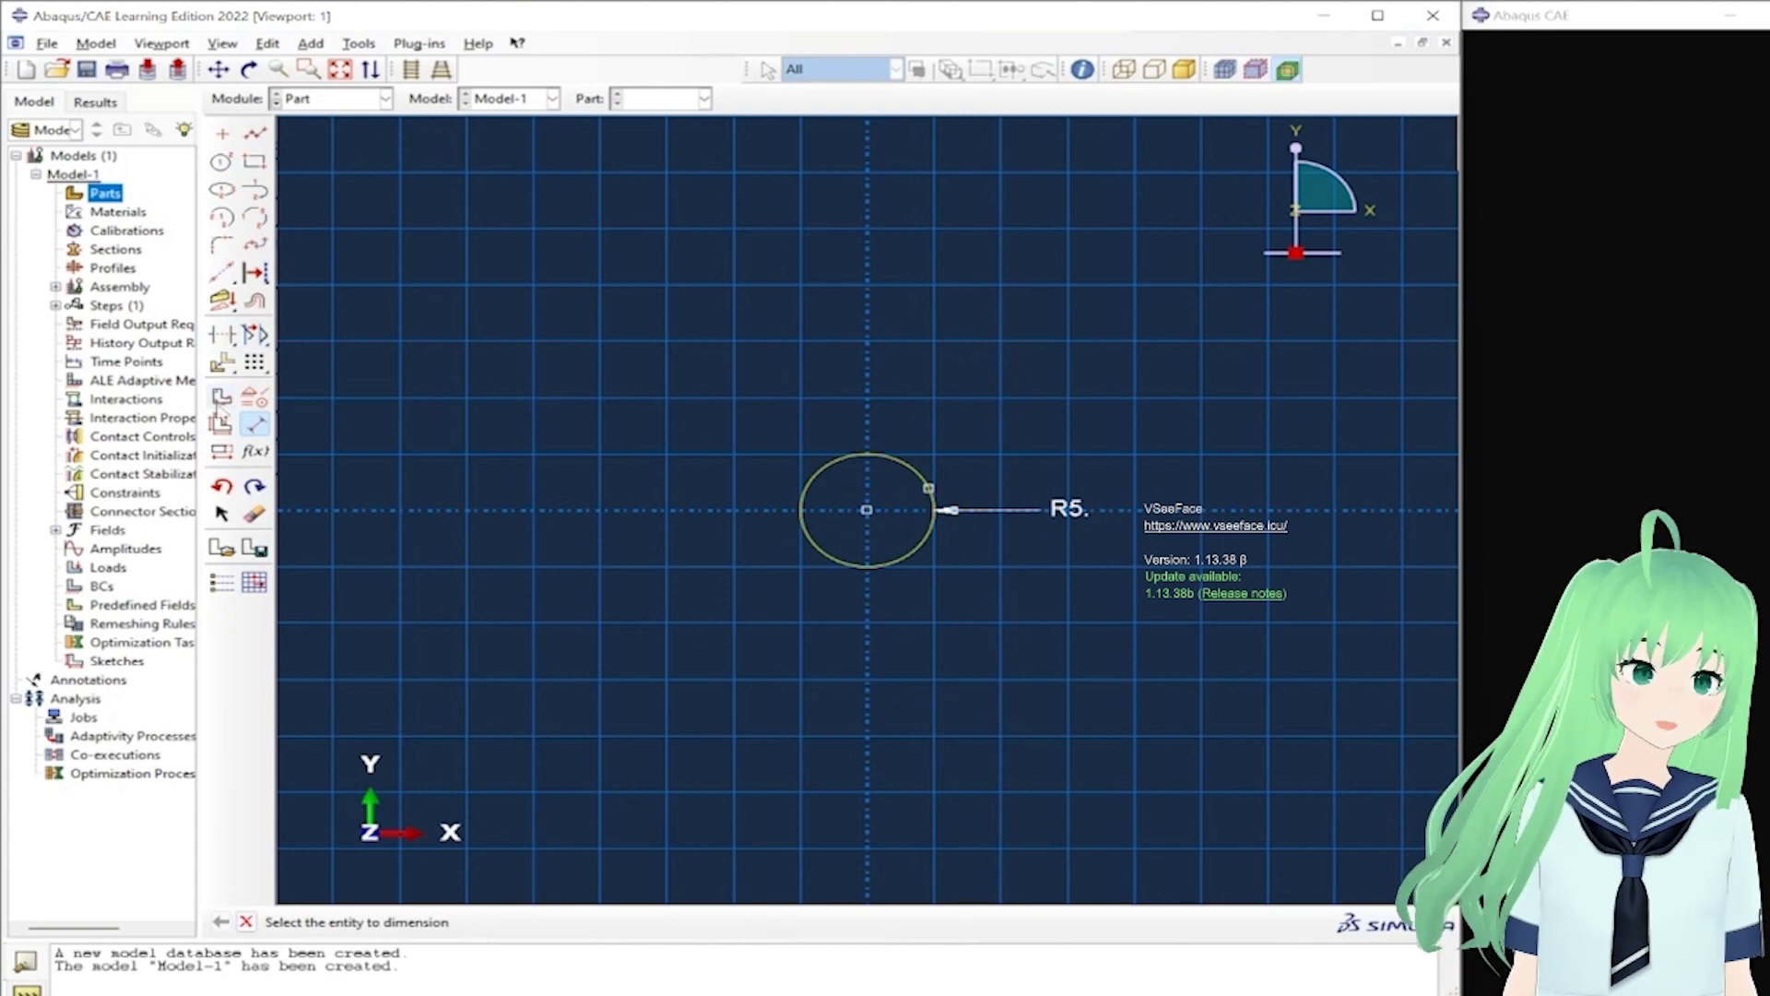
{"action": "left_click", "coordinate": [246, 922]}
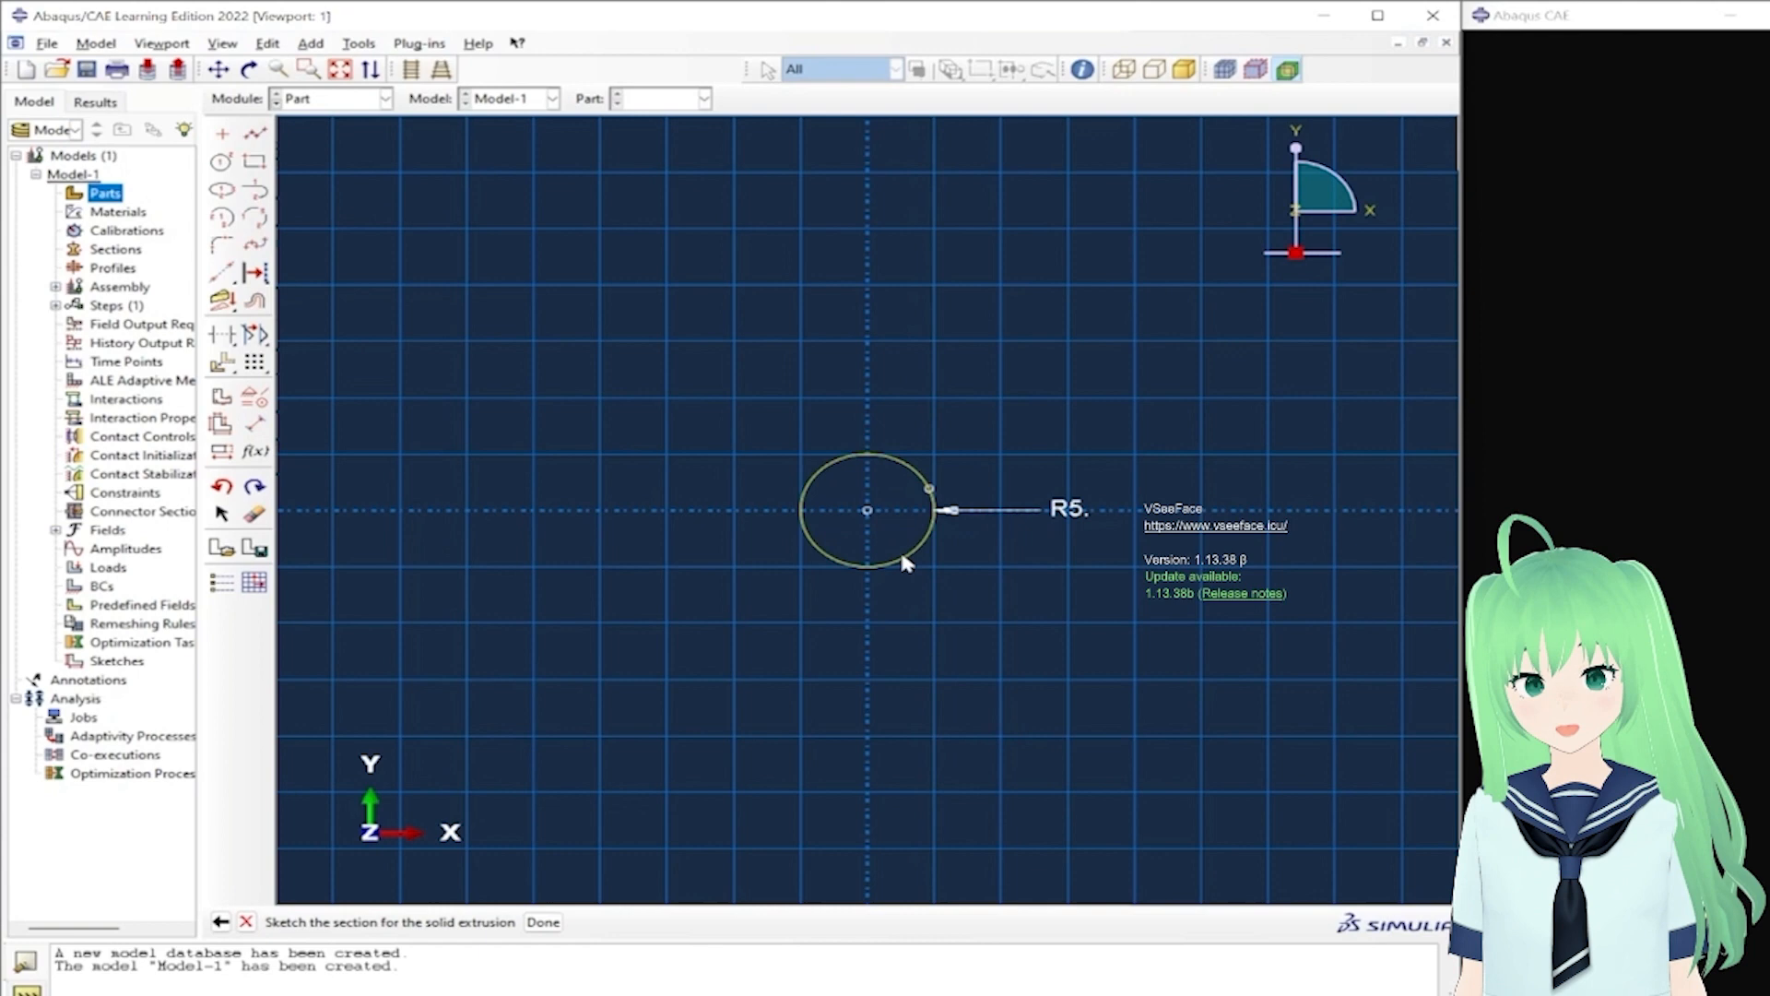
Finish the section sketch and extrude it to a depth of 10
{"action": "left_click", "coordinate": [543, 922]}
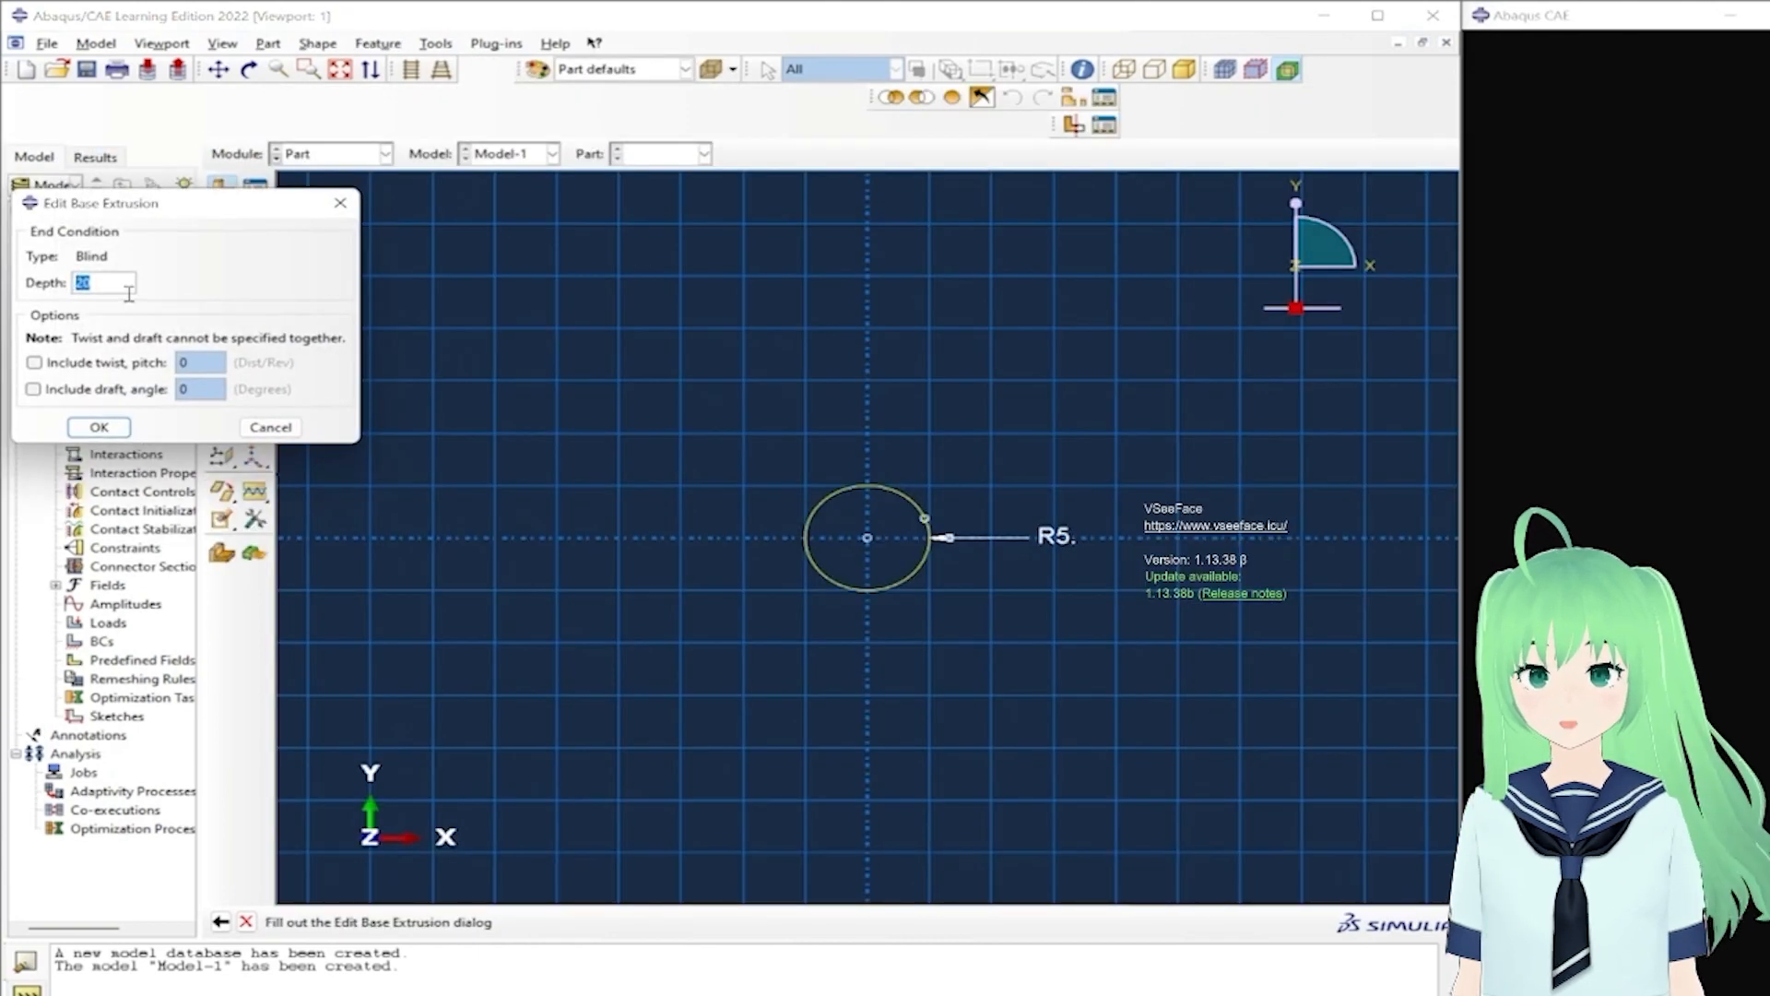
{"action": "type", "text": "10"}
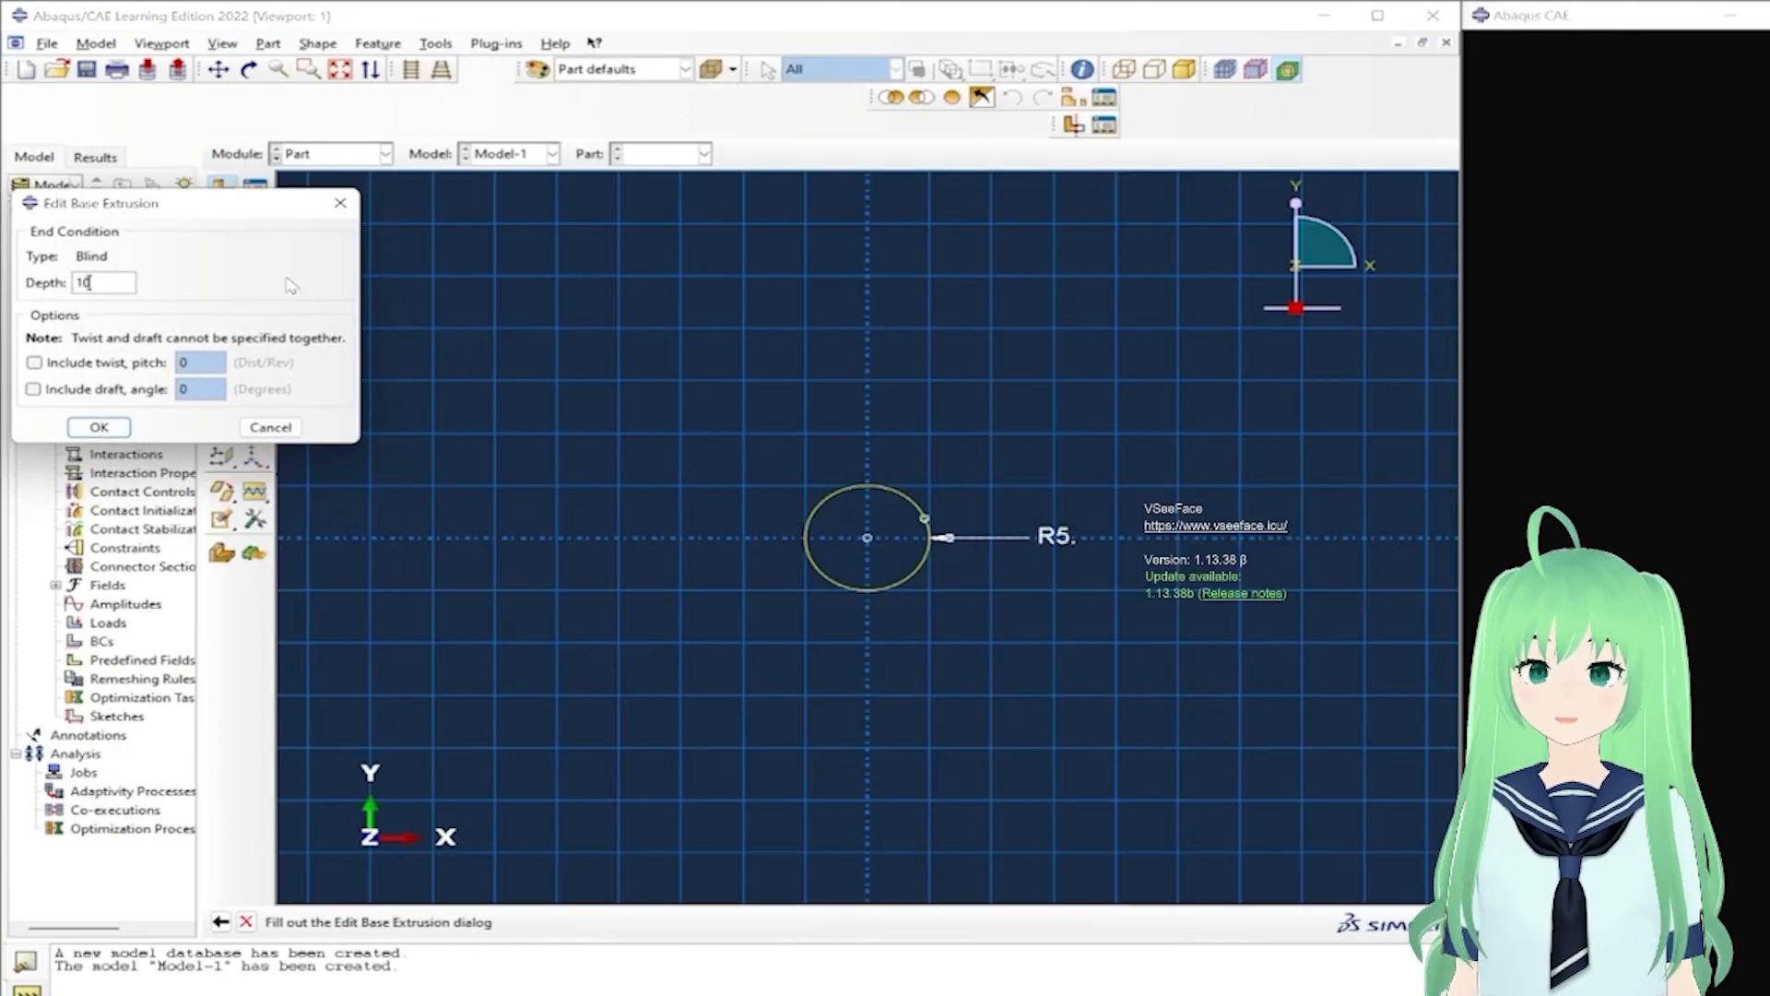
{"action": "left_click", "coordinate": [98, 427]}
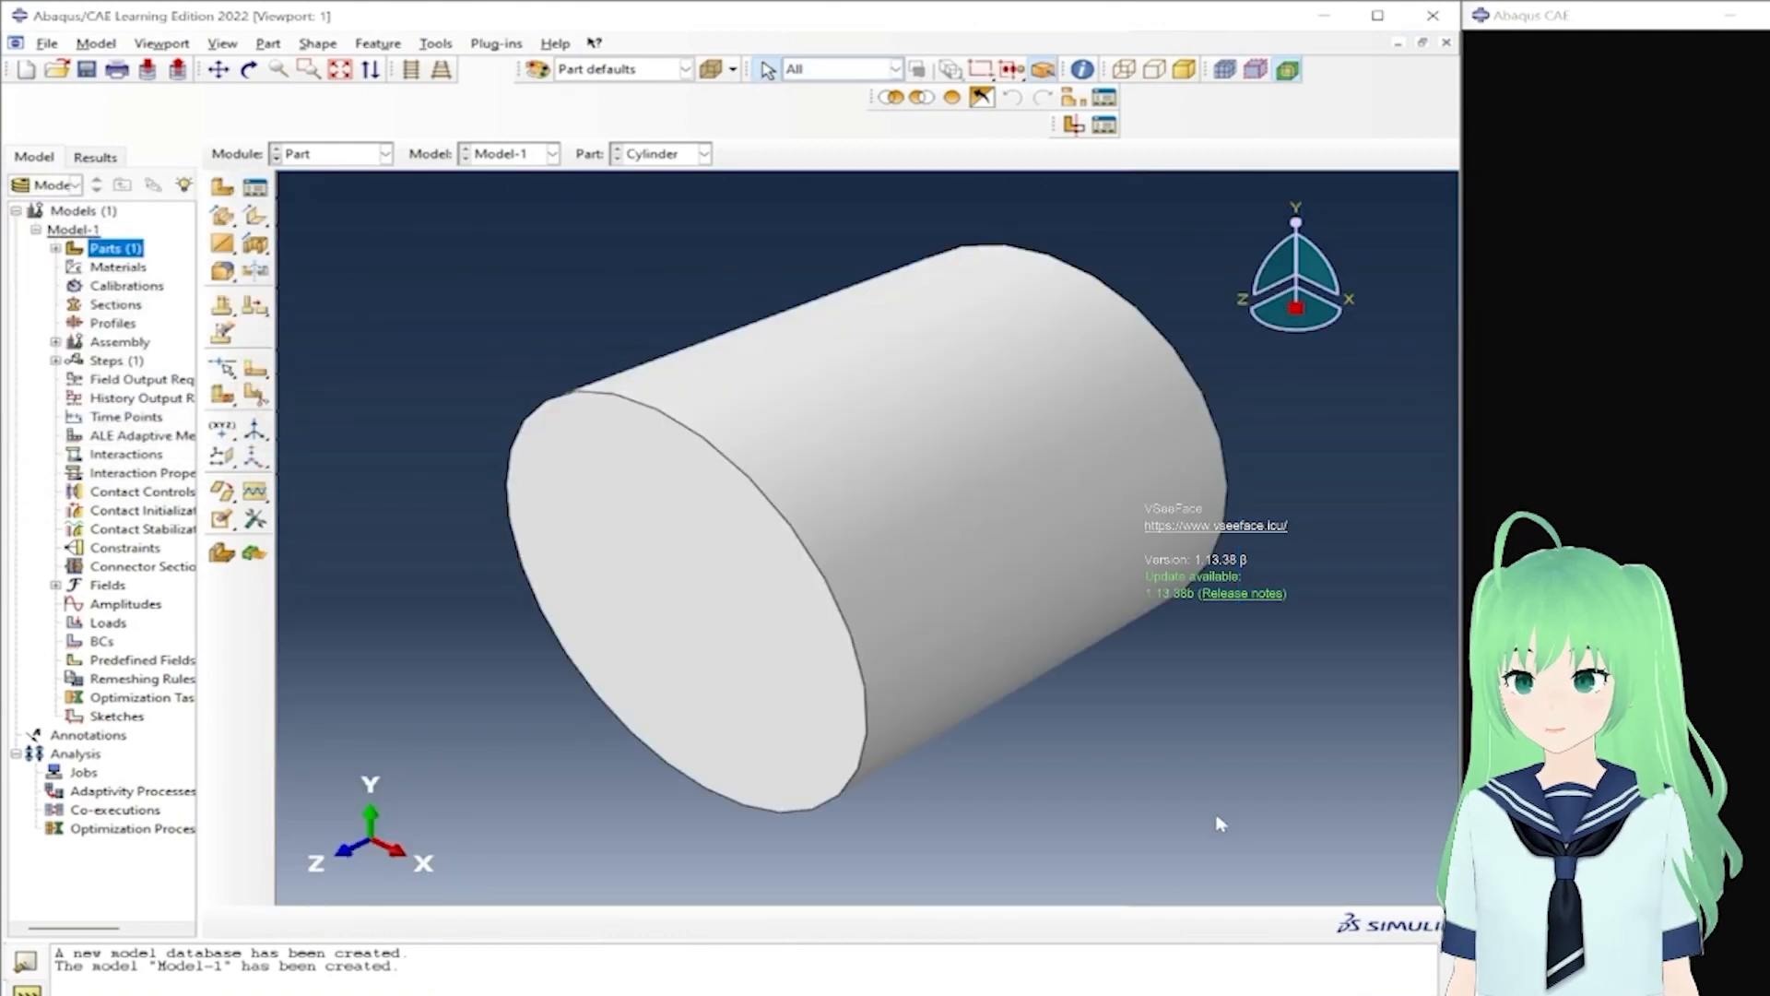
Create a material named Aluminum and enter its uniform mass density
{"action": "right_click", "coordinate": [88, 268]}
{"action": "left_click", "coordinate": [97, 293]}
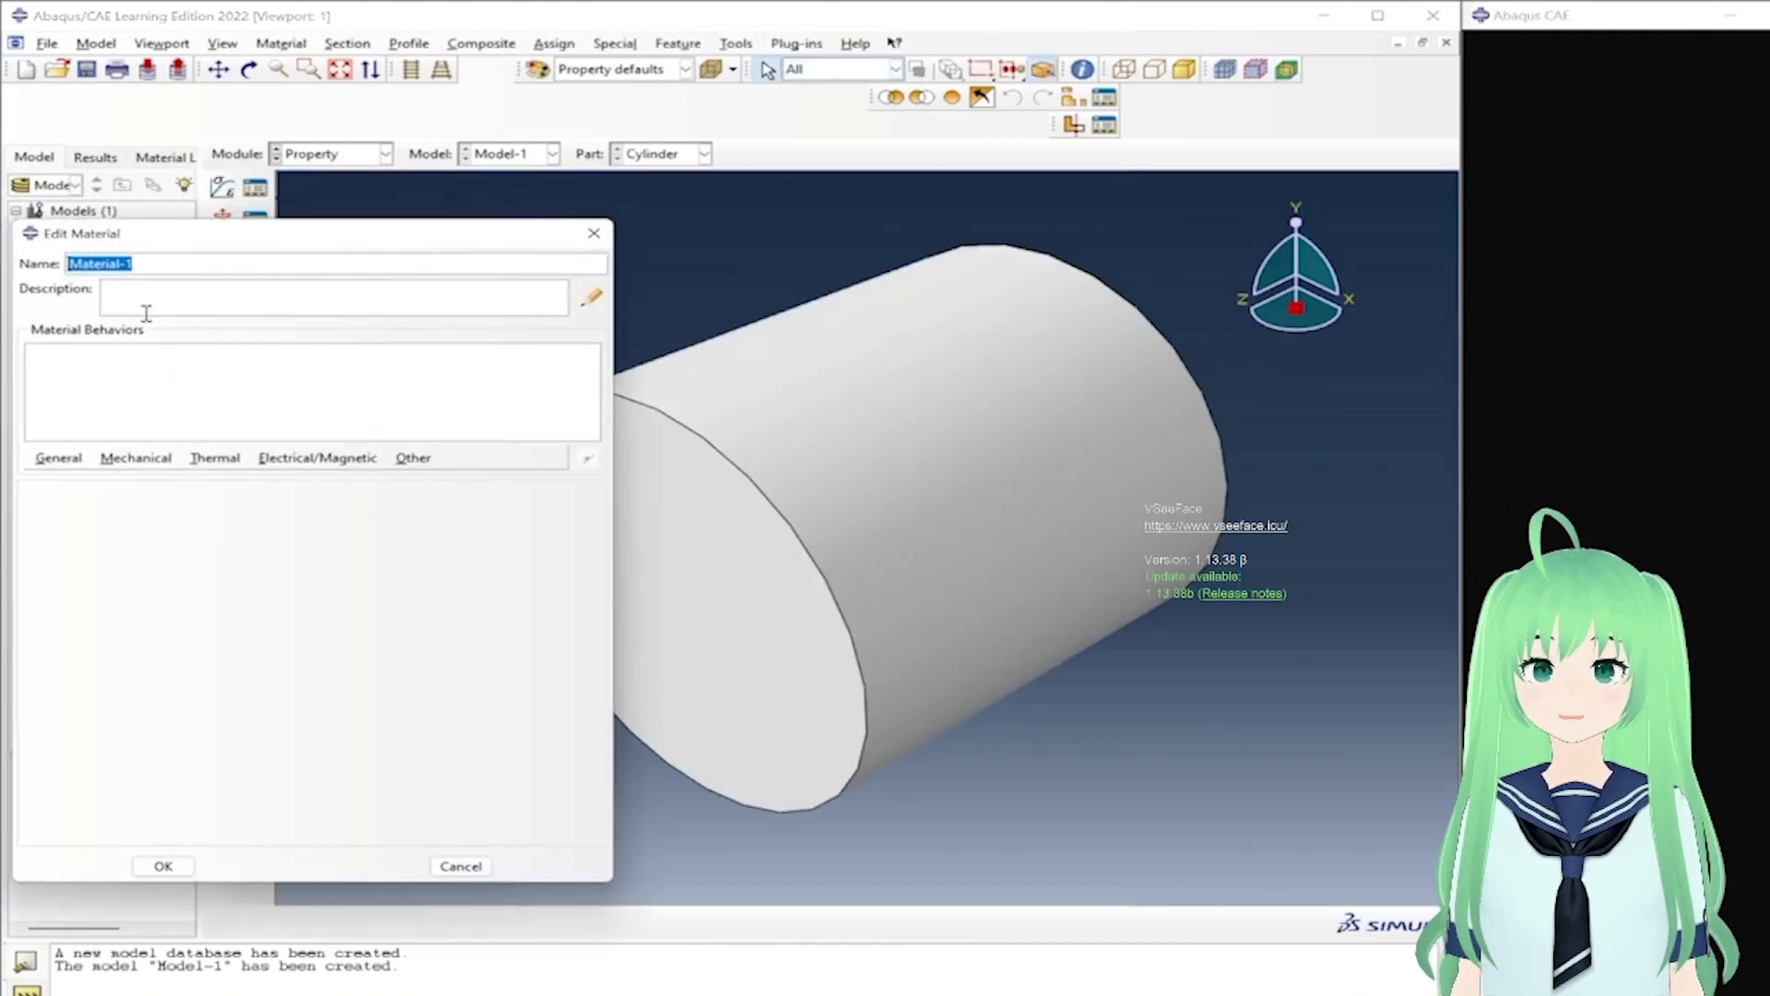
{"action": "type", "text": "Aluminum"}
{"action": "left_click", "coordinate": [57, 458]}
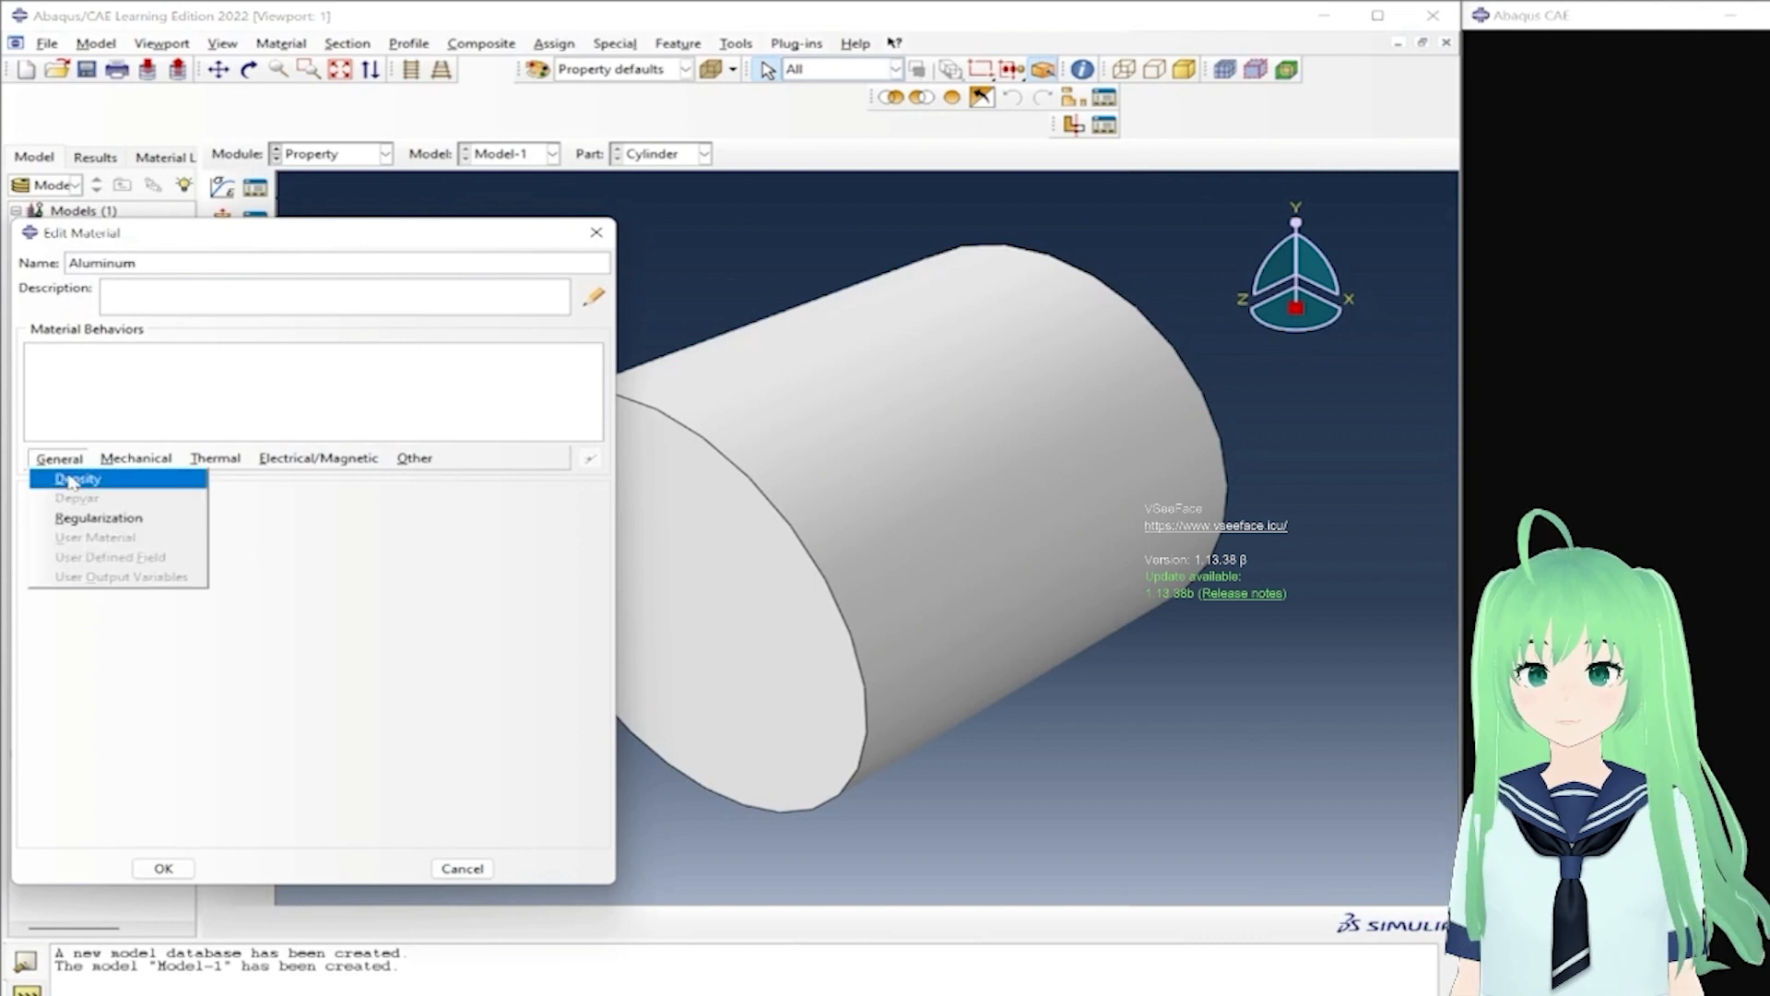
{"action": "left_click", "coordinate": [57, 478]}
{"action": "left_click", "coordinate": [104, 653]}
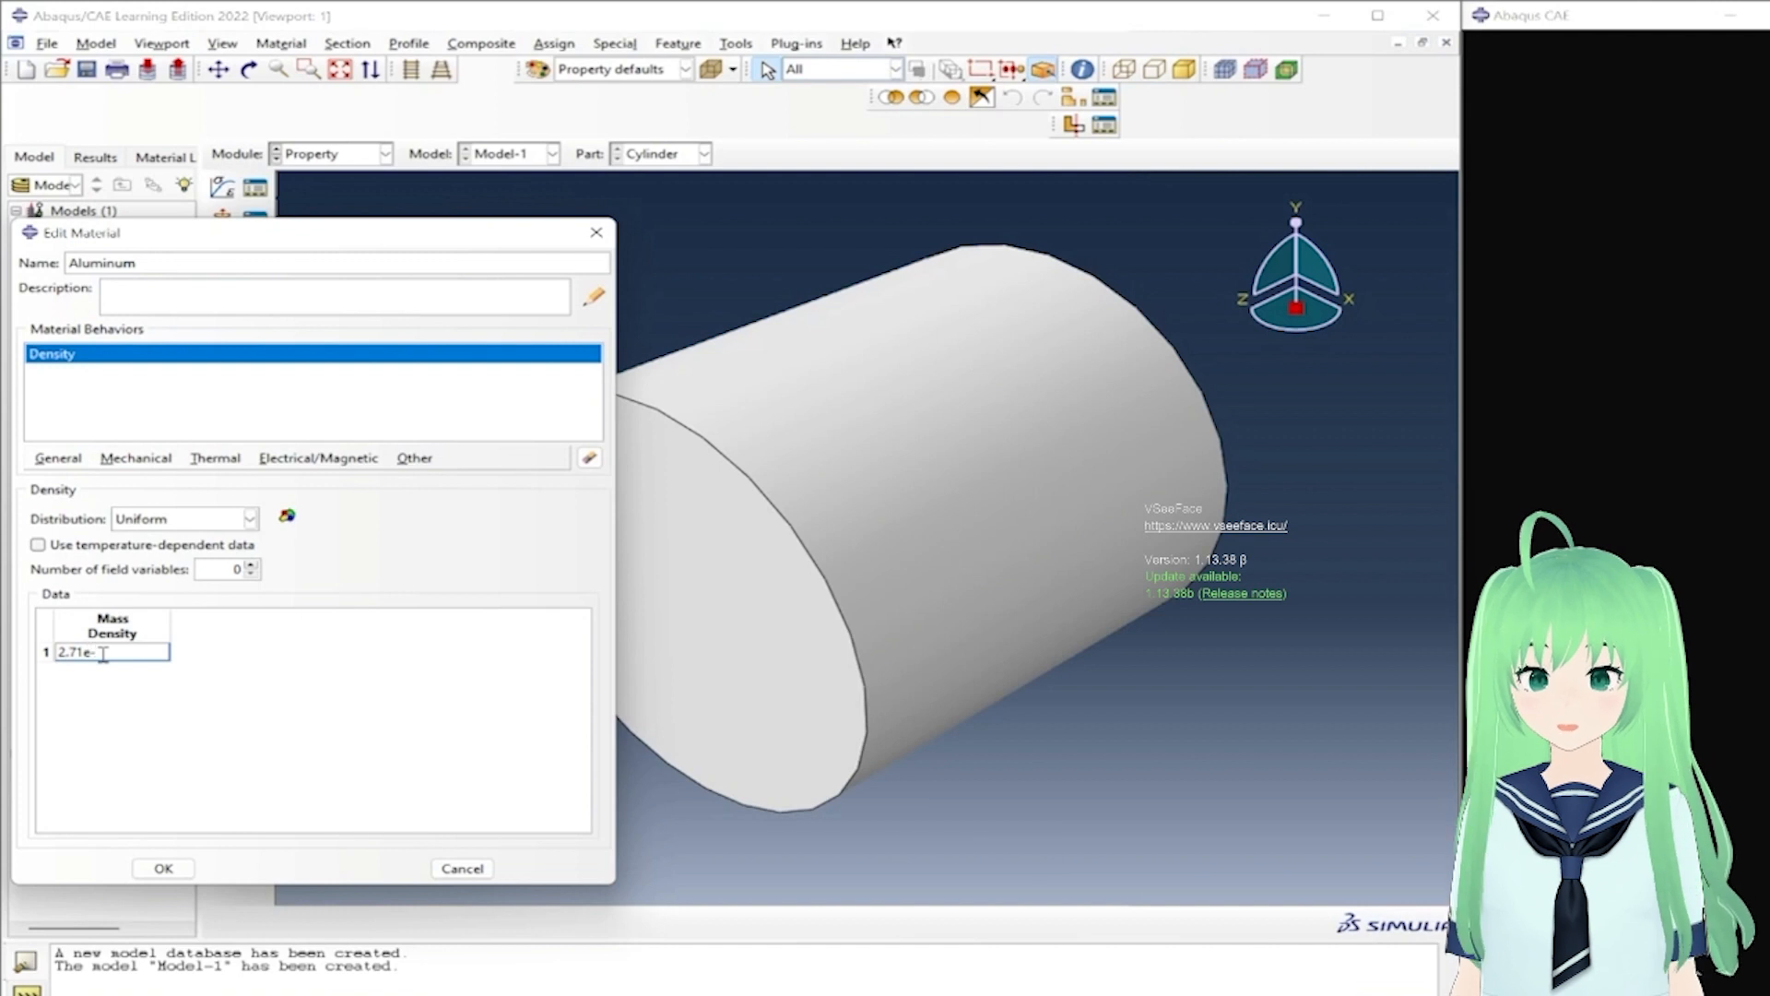
Add isotropic elasticity to Aluminum with a Young's modulus of 71e3 and a Poisson's ratio of 0.33, and save the material
{"action": "left_click", "coordinate": [150, 459]}
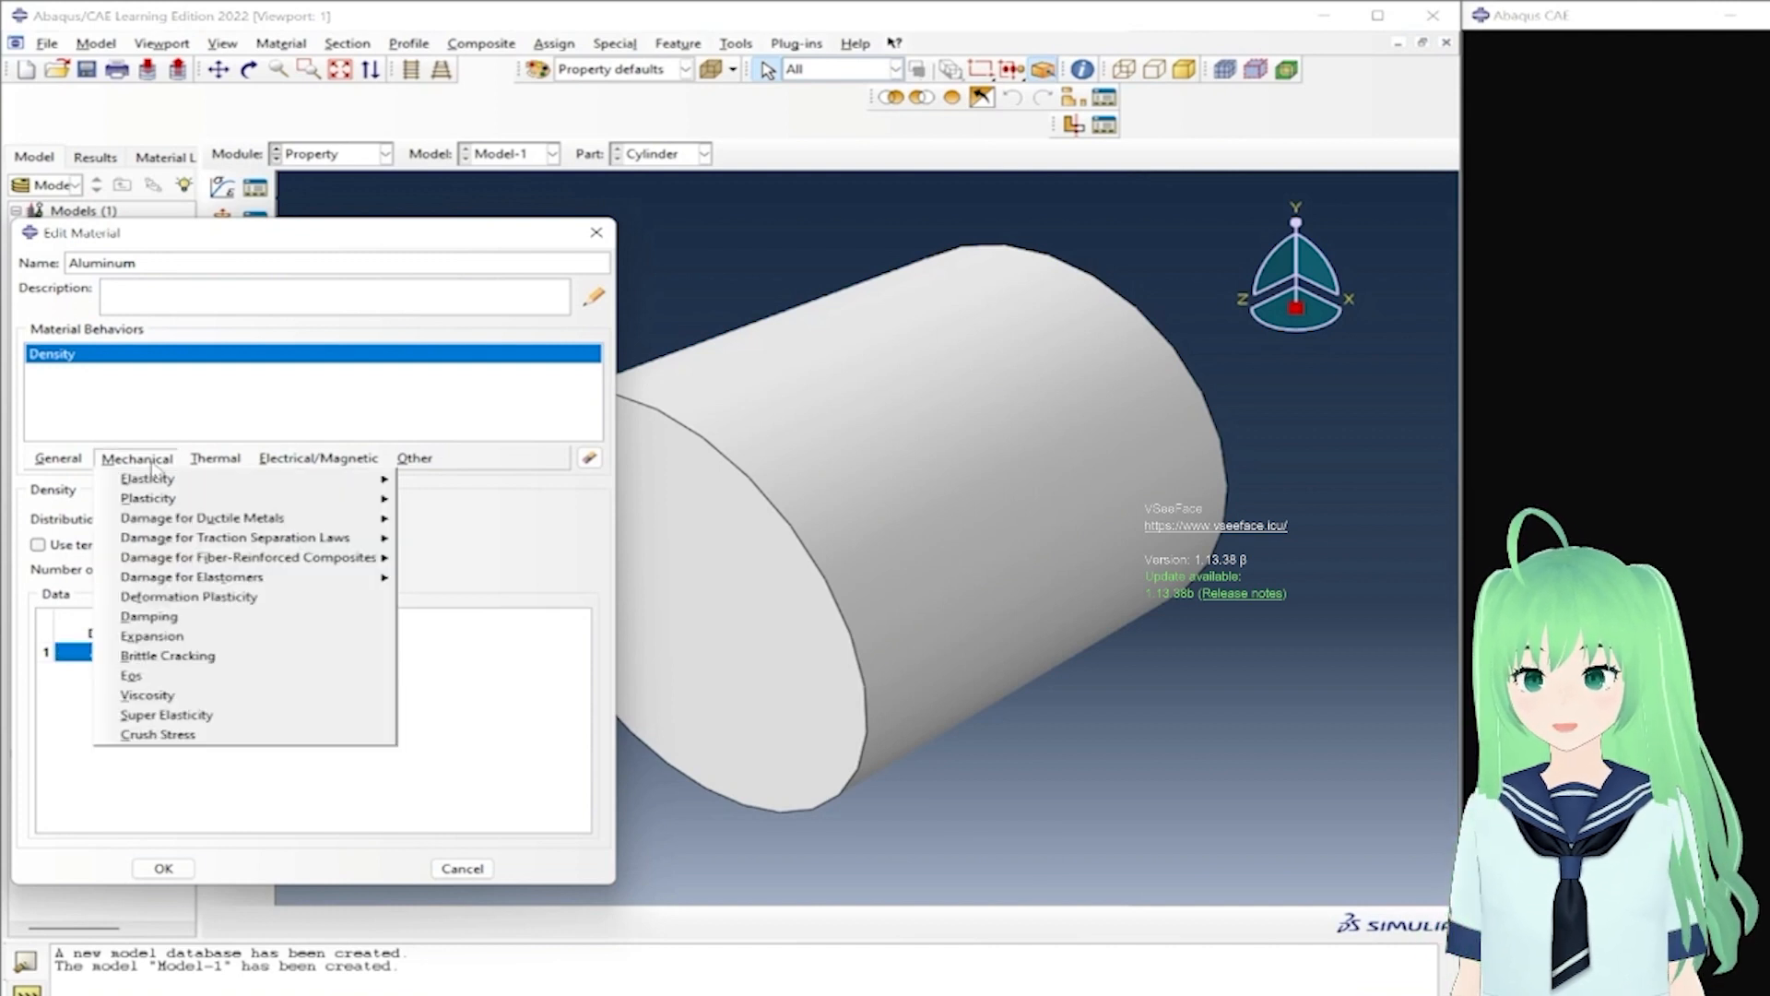
{"action": "left_click", "coordinate": [429, 482]}
{"action": "left_click", "coordinate": [116, 726]}
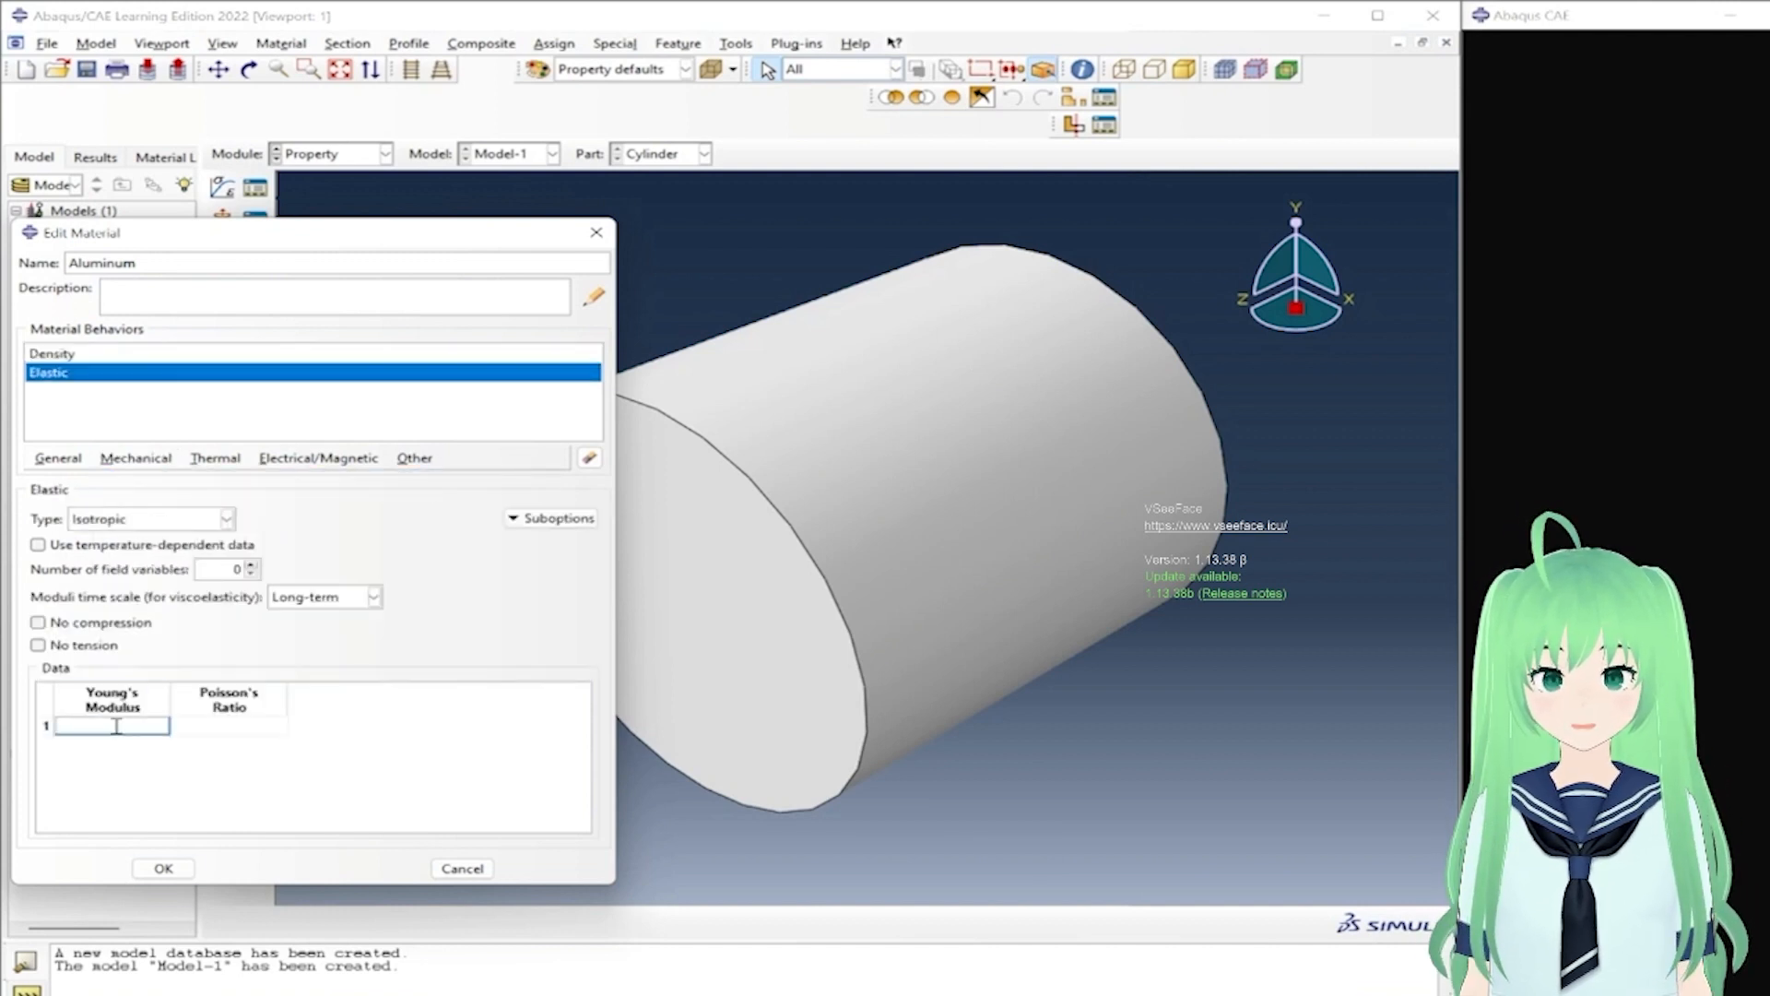
{"action": "type", "text": "71e3"}
{"action": "left_click", "coordinate": [254, 726]}
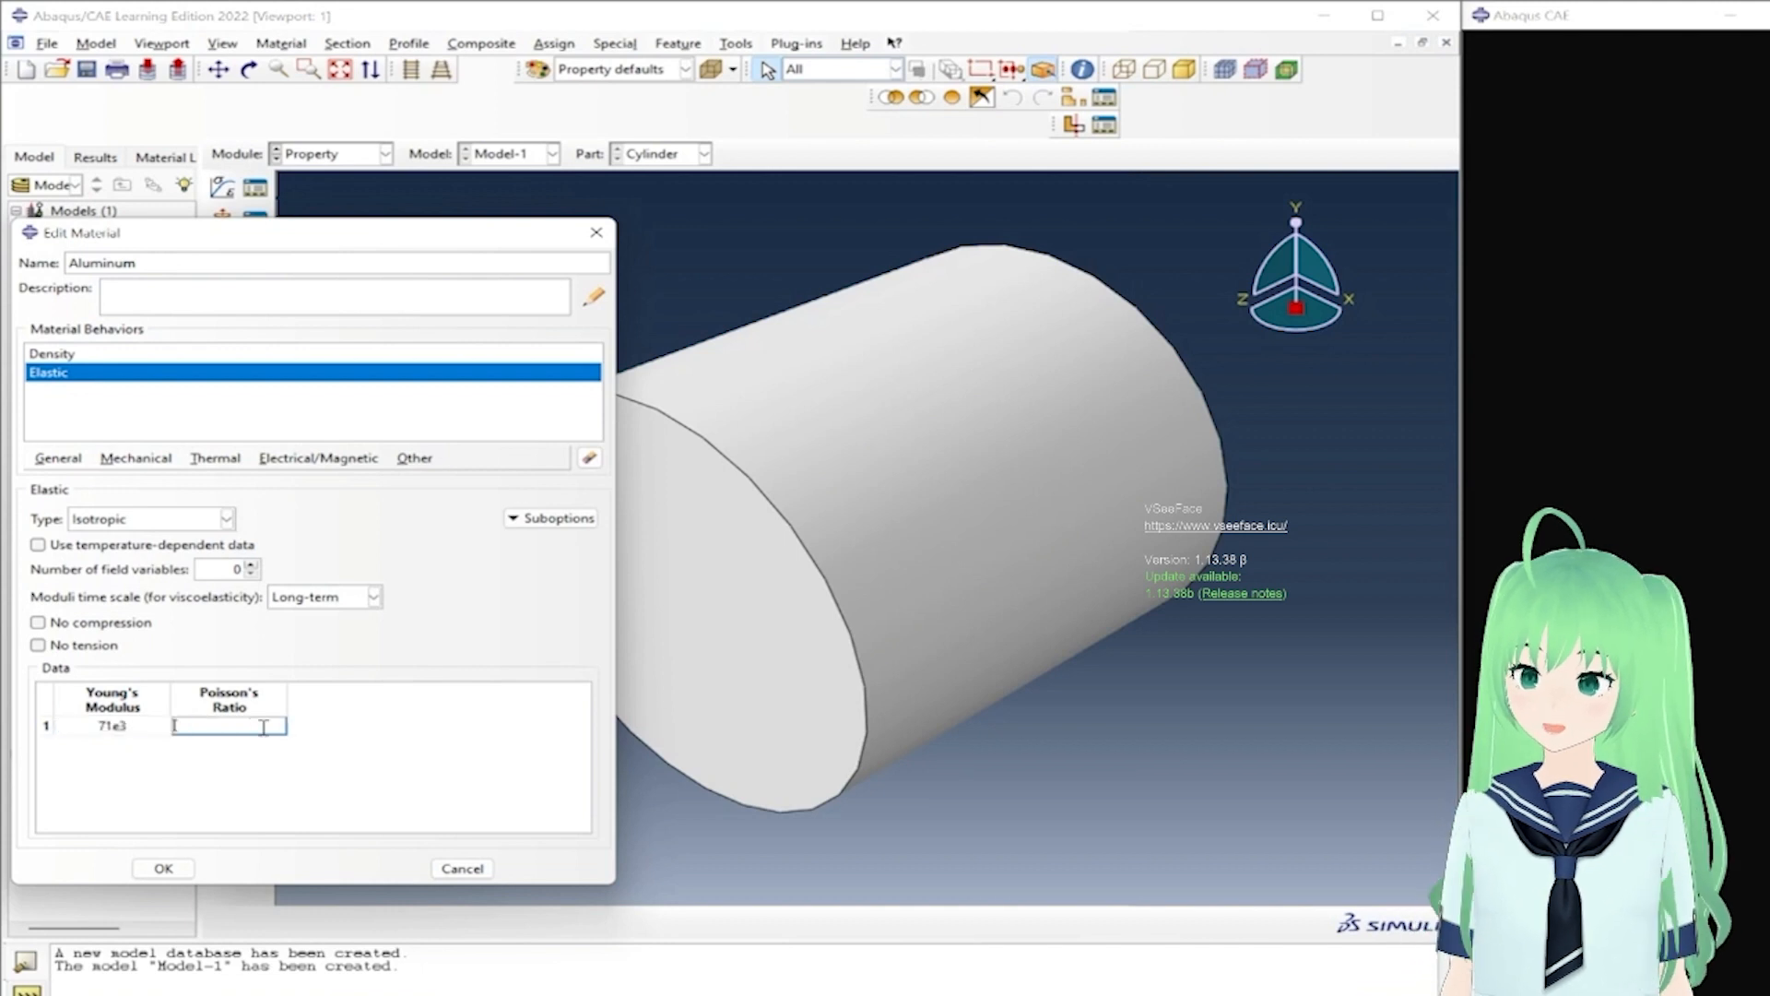
{"action": "key", "text": "Return"}
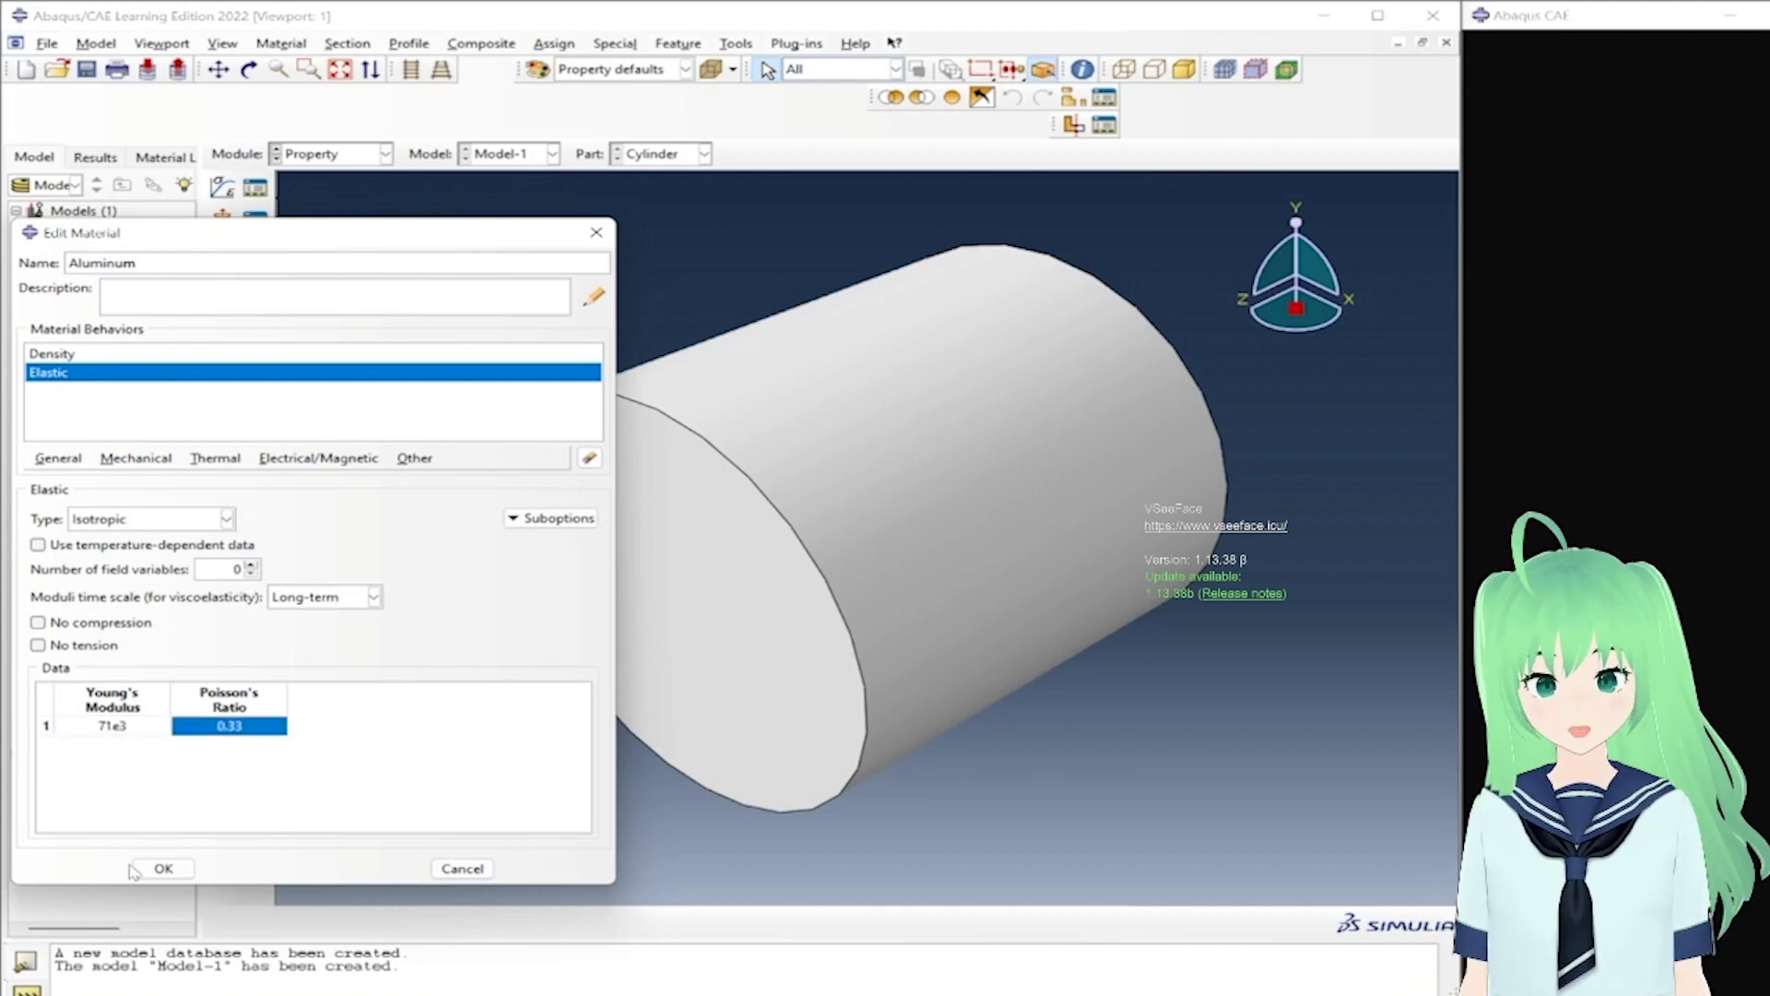
{"action": "left_click", "coordinate": [161, 868]}
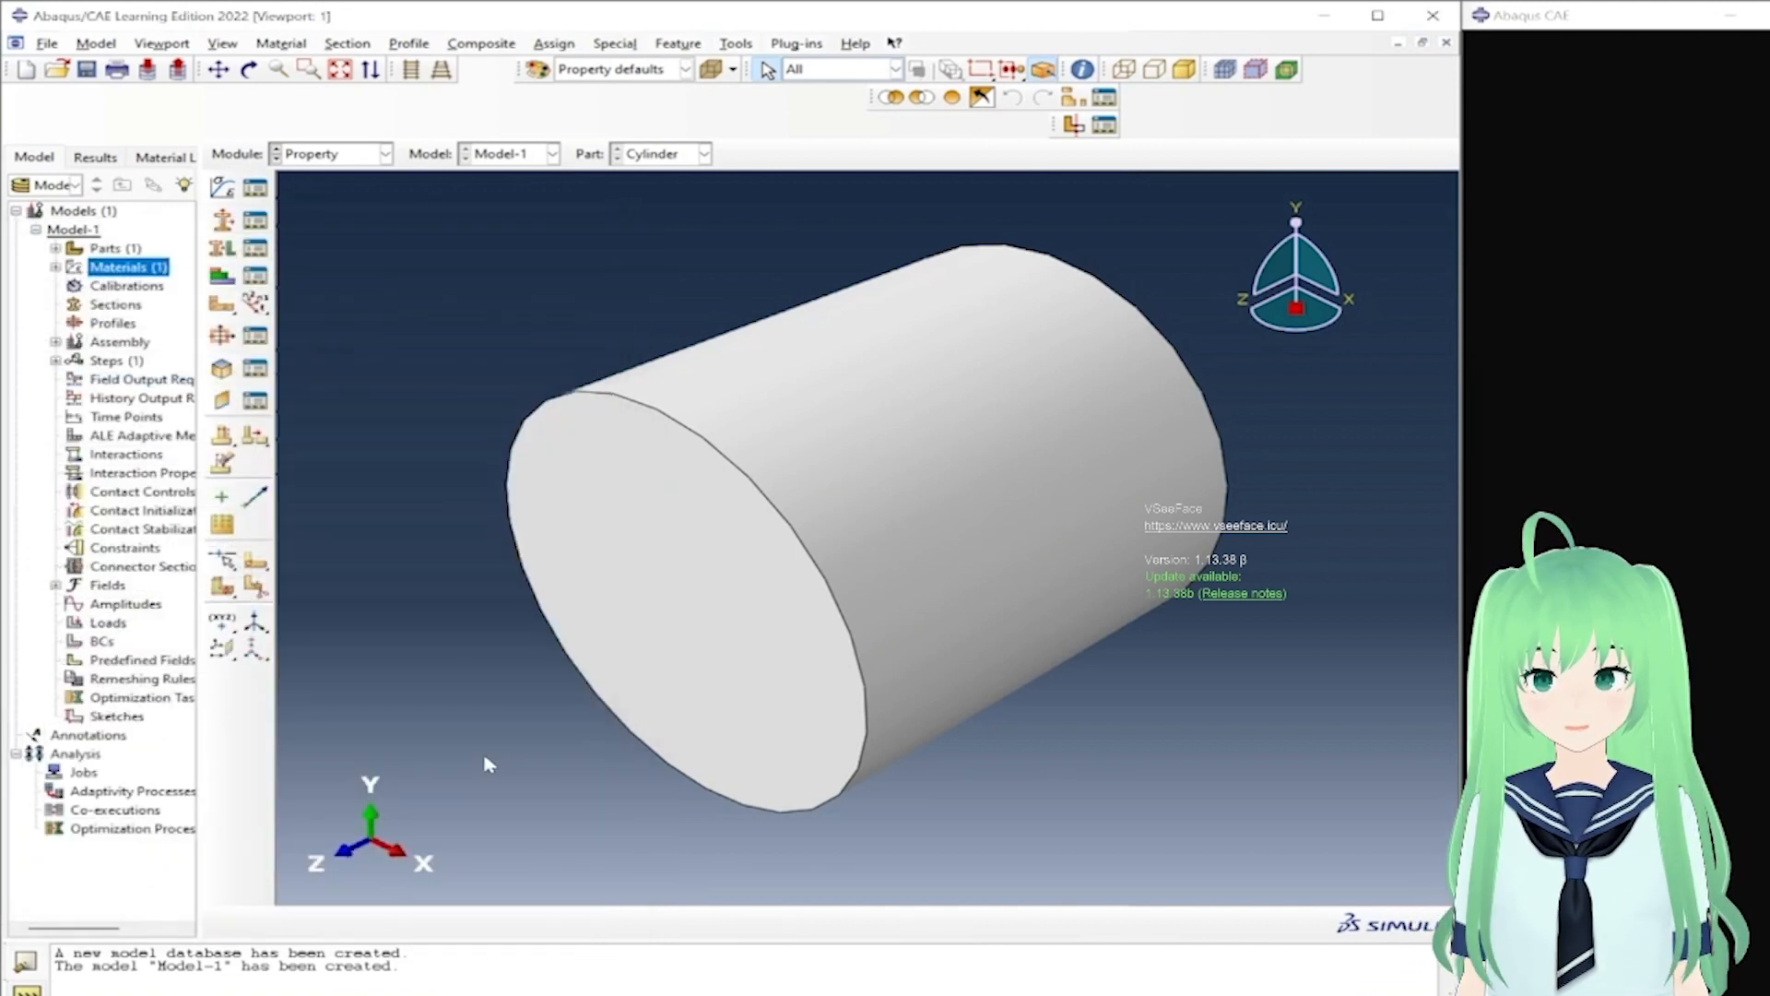
Create a solid homogeneous section that uses the Aluminum material, keeping the default name Section-1
{"action": "right_click", "coordinate": [124, 305]}
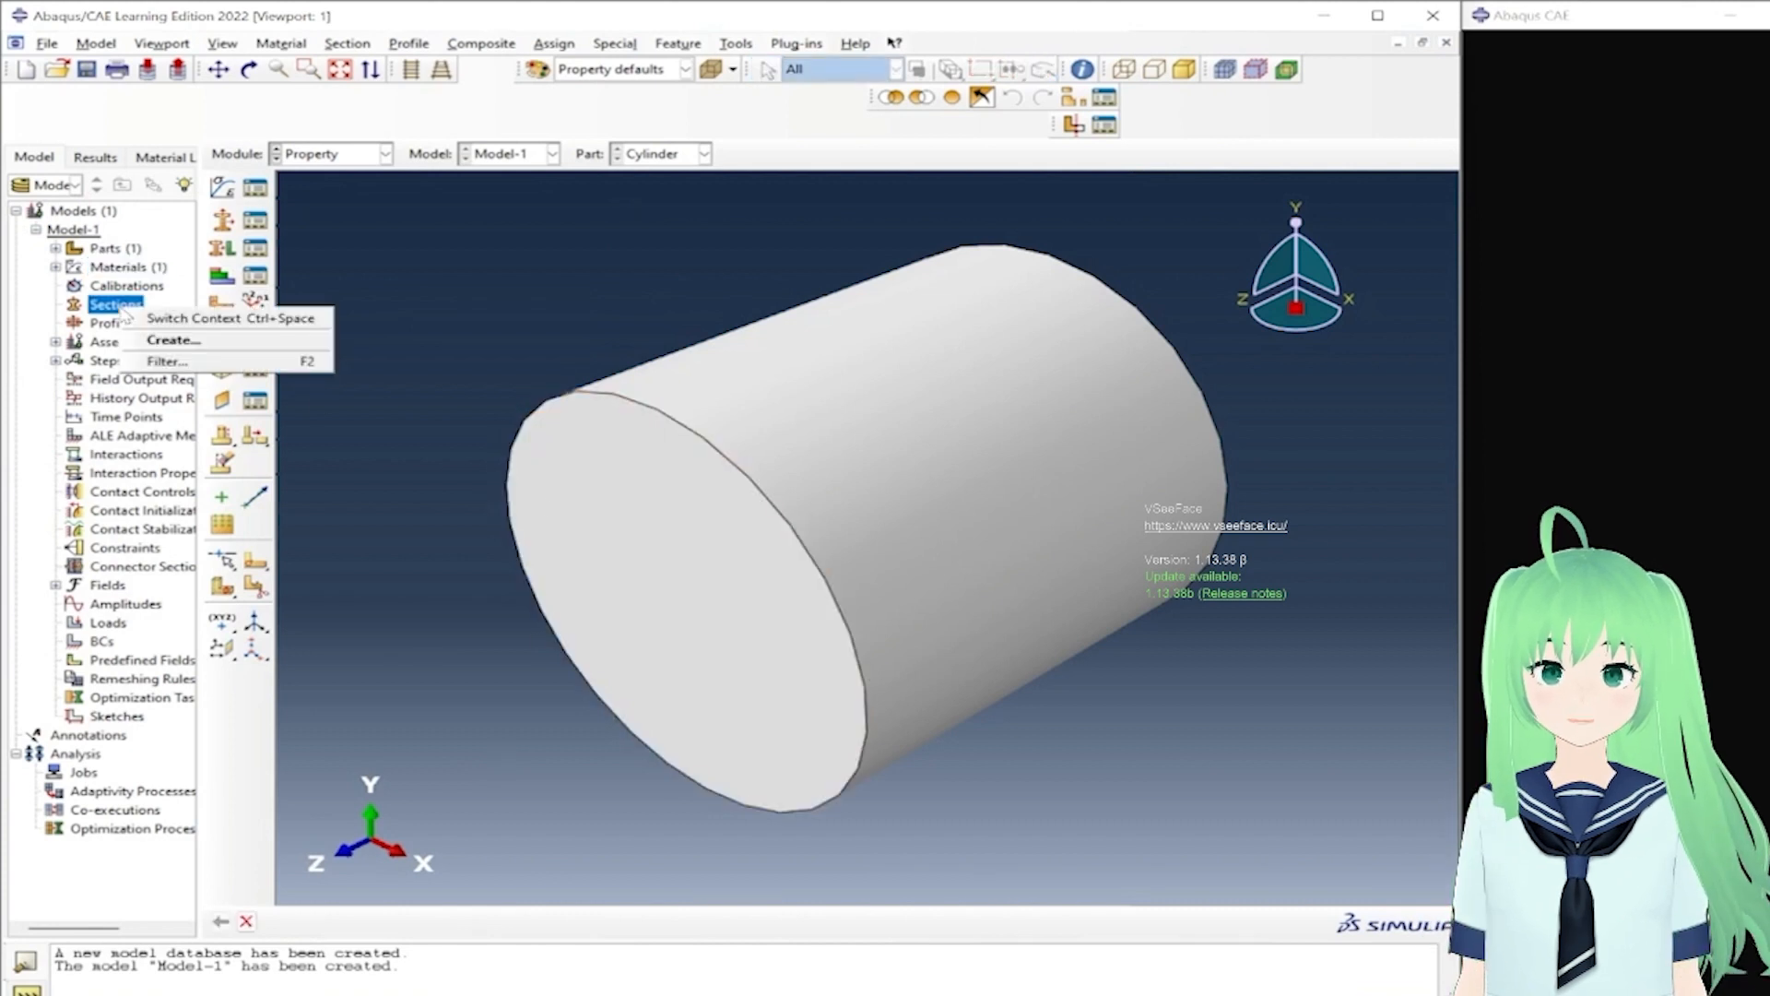
{"action": "left_click", "coordinate": [134, 340]}
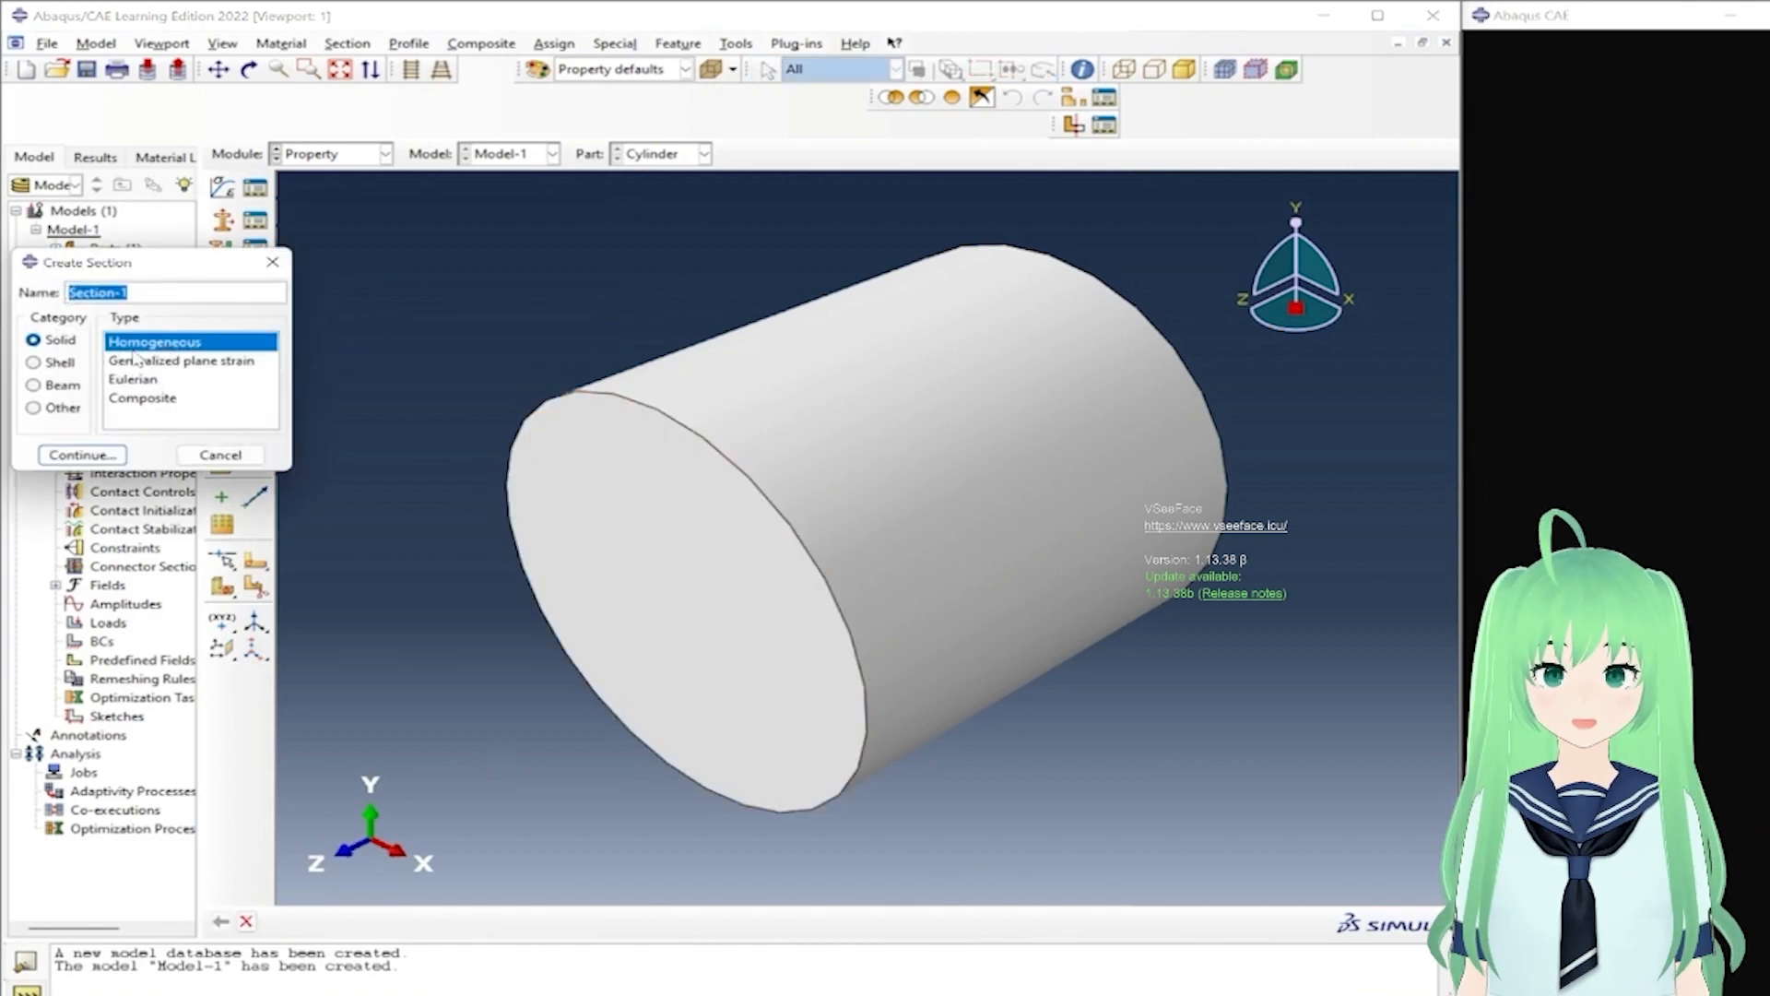
{"action": "left_click", "coordinate": [63, 451]}
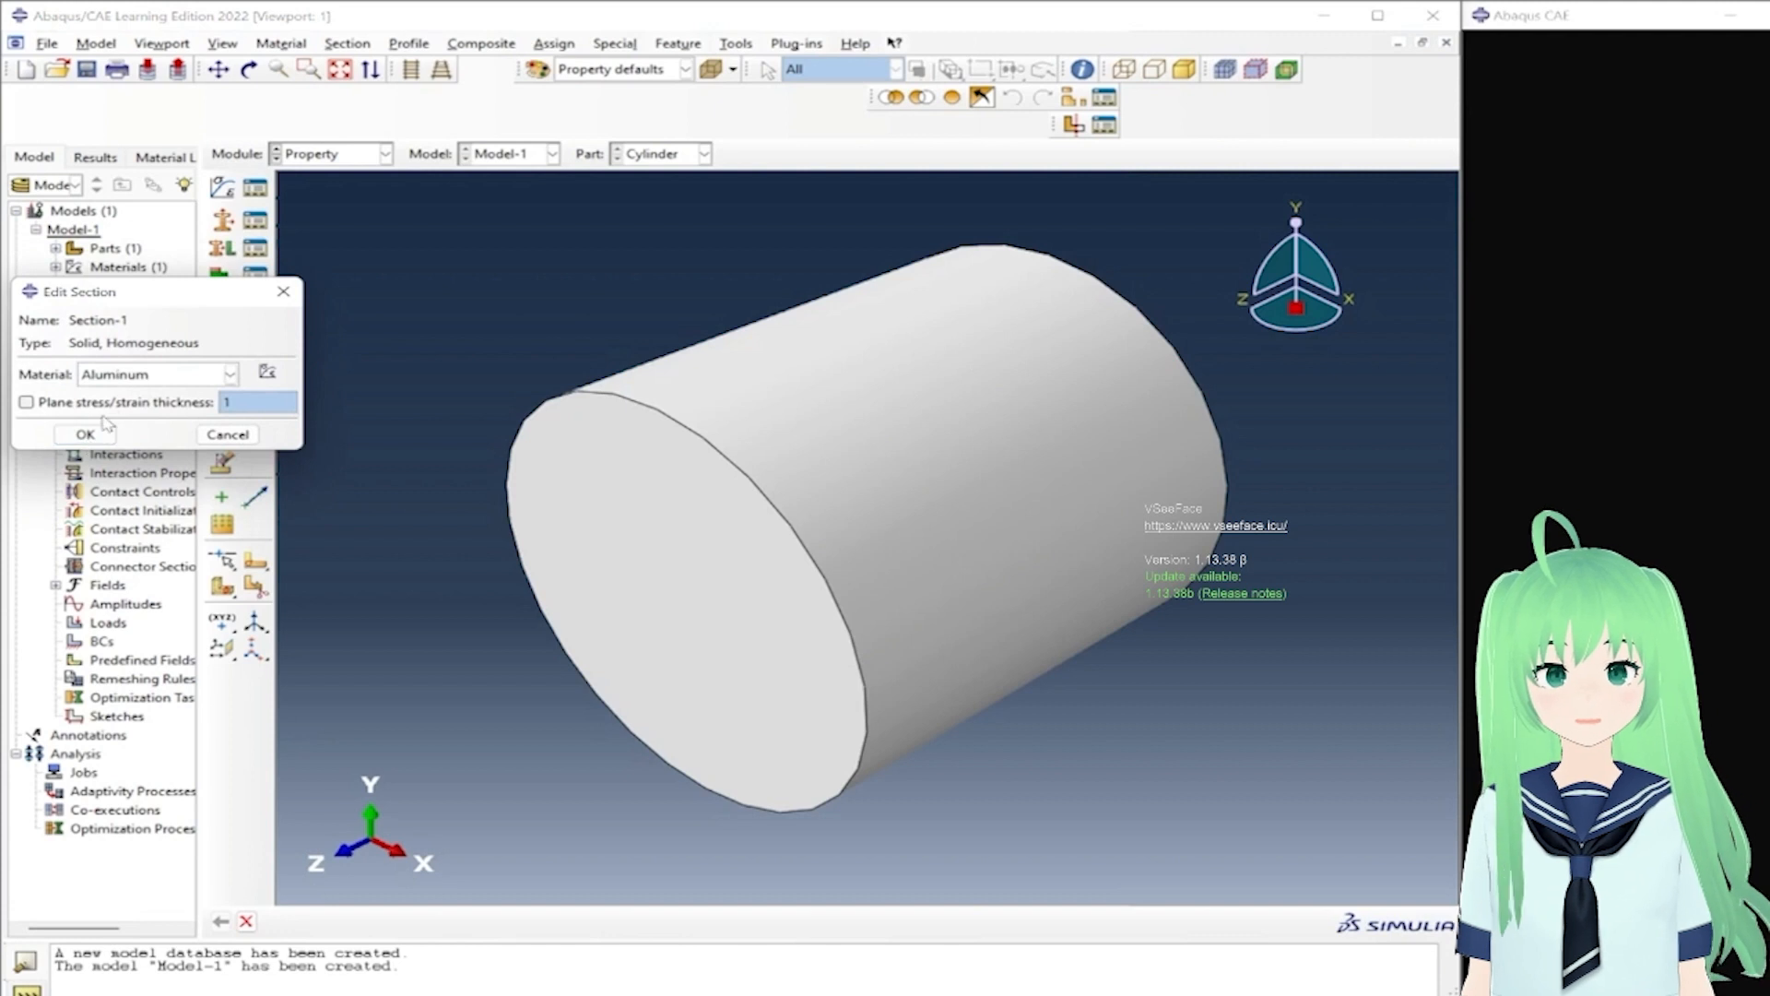
{"action": "left_click", "coordinate": [85, 434]}
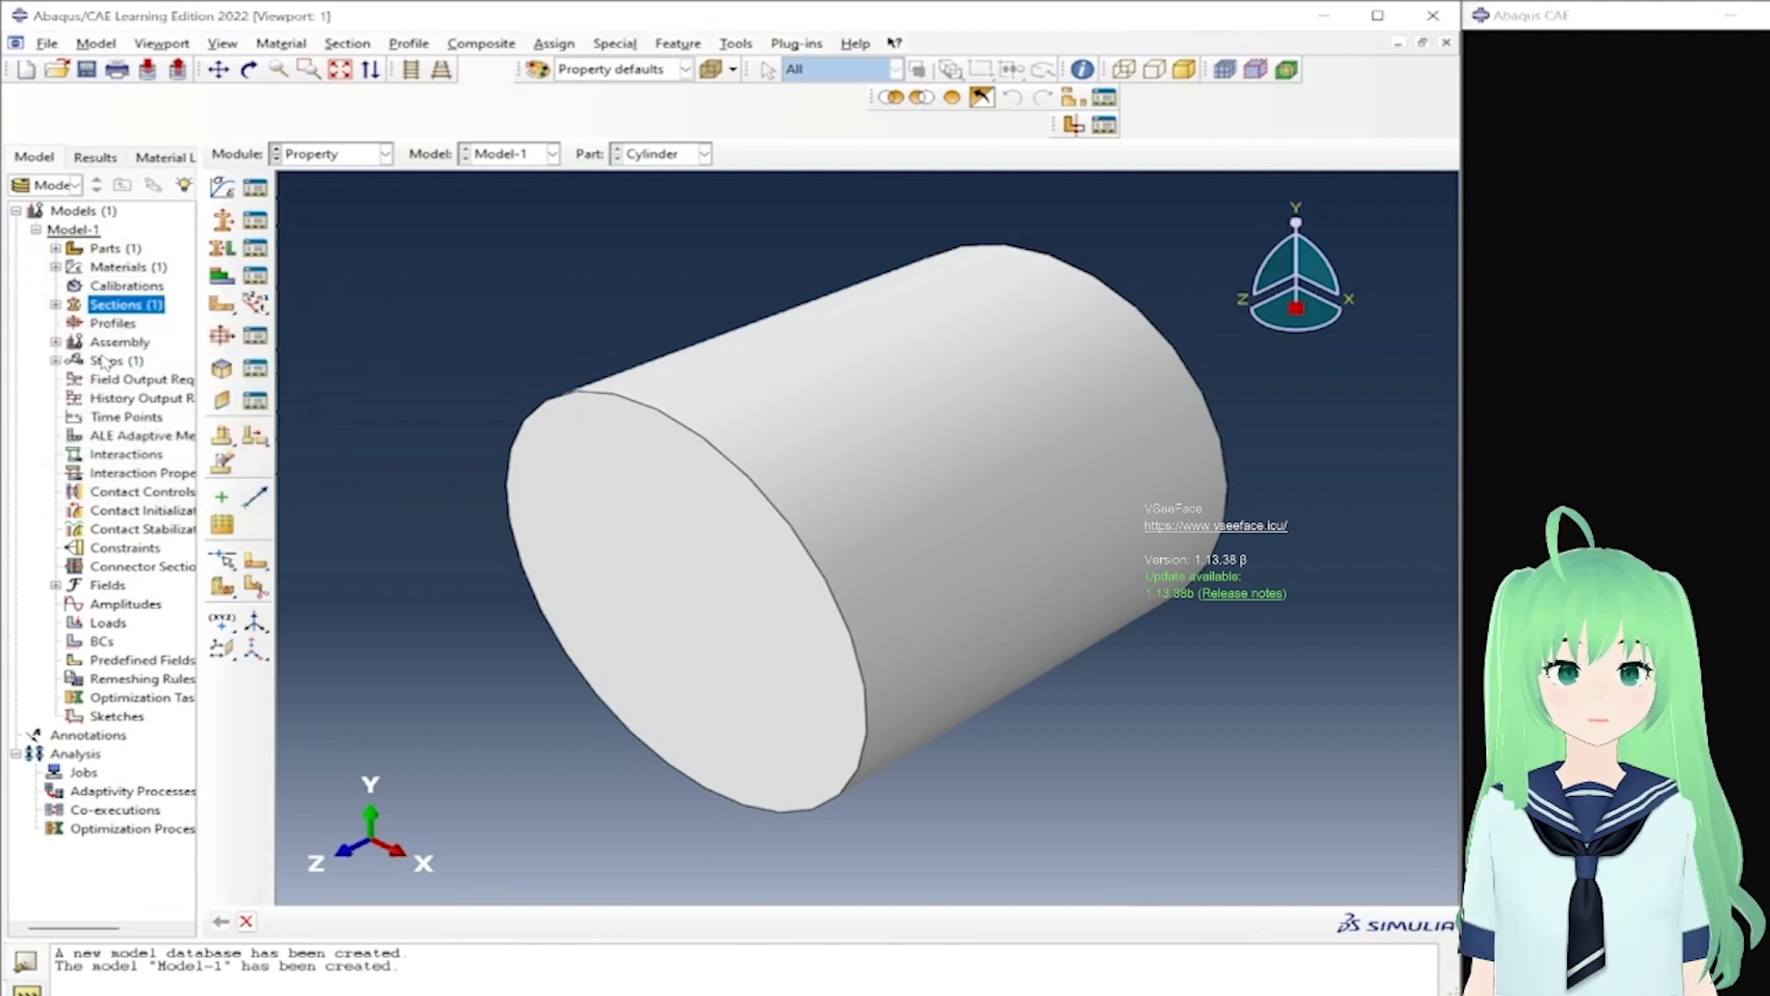
Assign Section-1 to the whole cylinder, storing the region as Set-1
{"action": "left_click", "coordinate": [222, 249]}
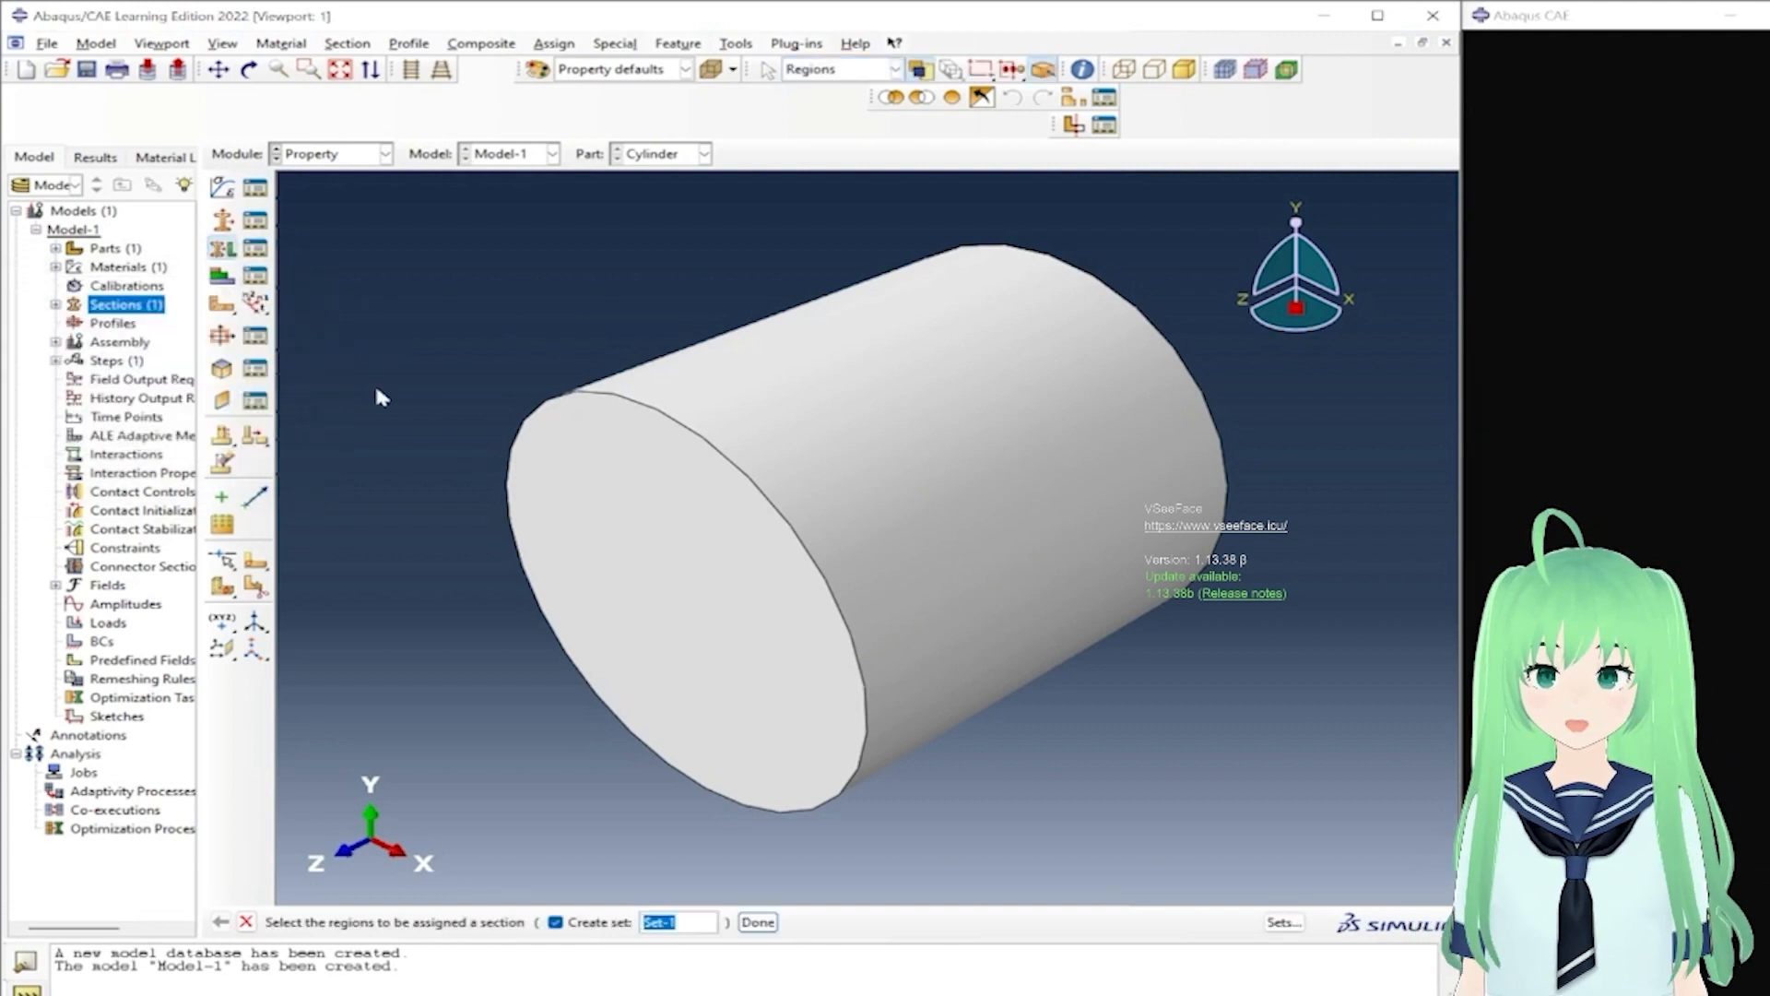
{"action": "left_click", "coordinate": [800, 532]}
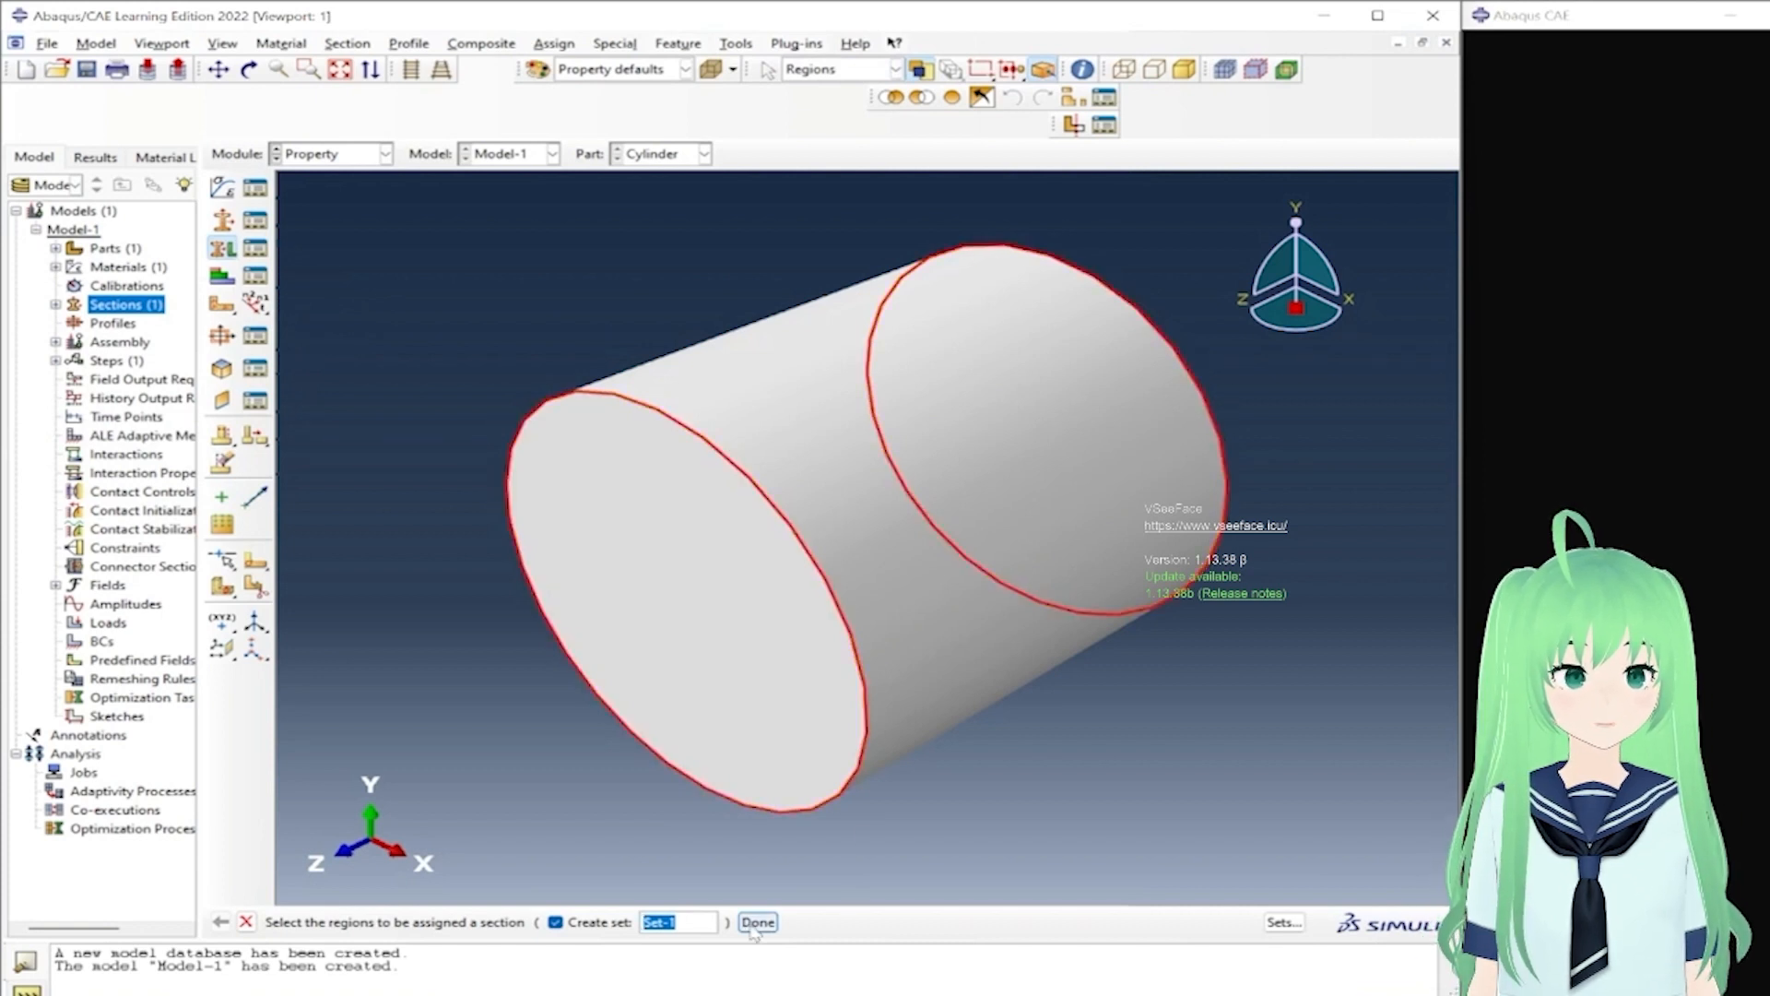
{"action": "left_click", "coordinate": [758, 923]}
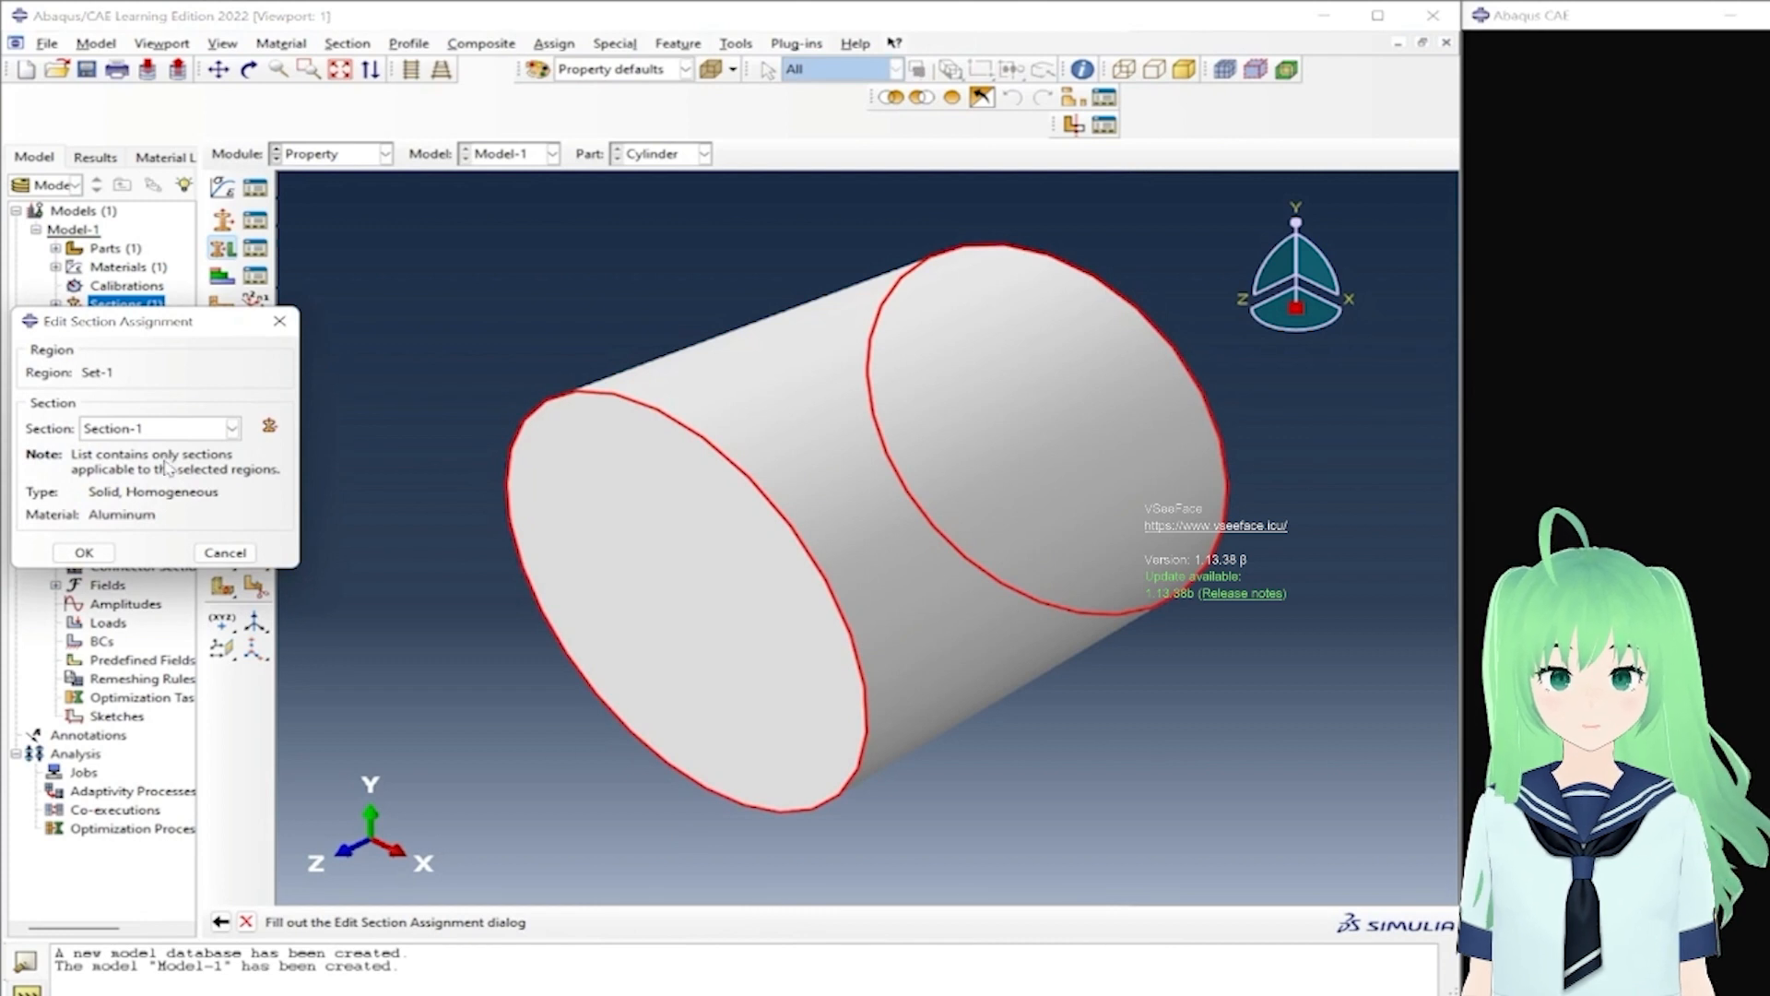
{"action": "left_click", "coordinate": [84, 553]}
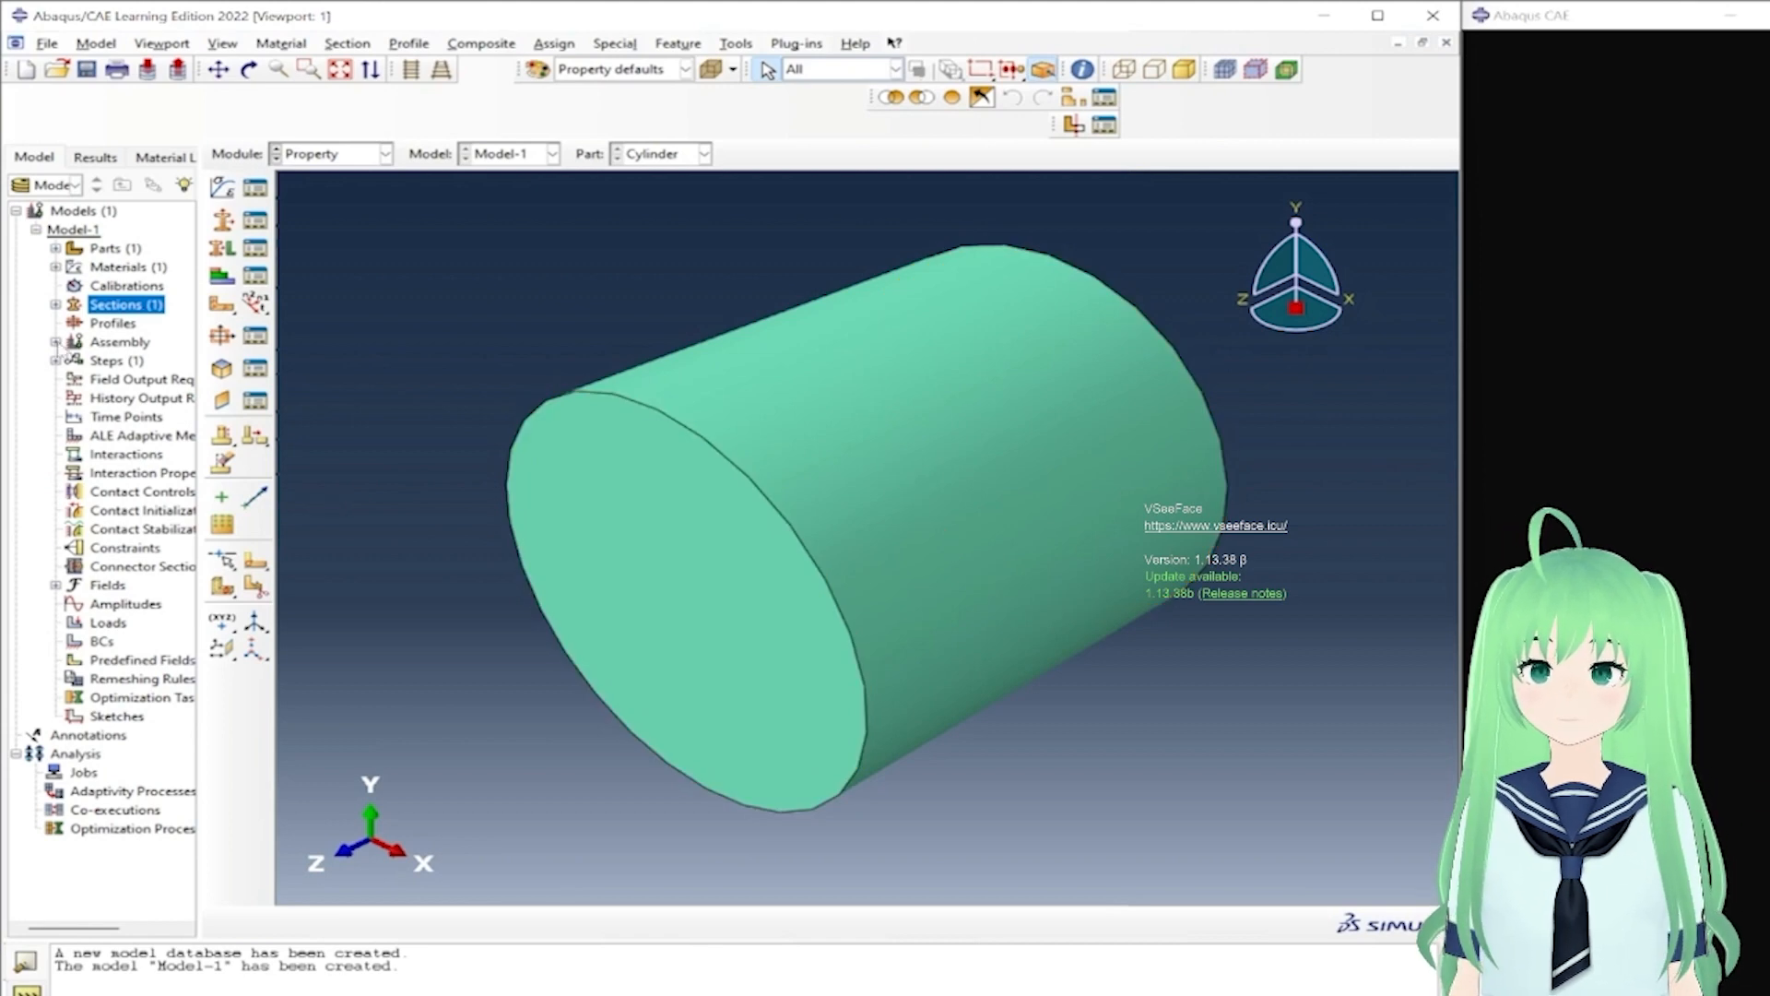
Add an independent, mesh-on-instance instance of the Cylinder part to the assembly
{"action": "left_click", "coordinate": [55, 341]}
{"action": "right_click", "coordinate": [111, 362]}
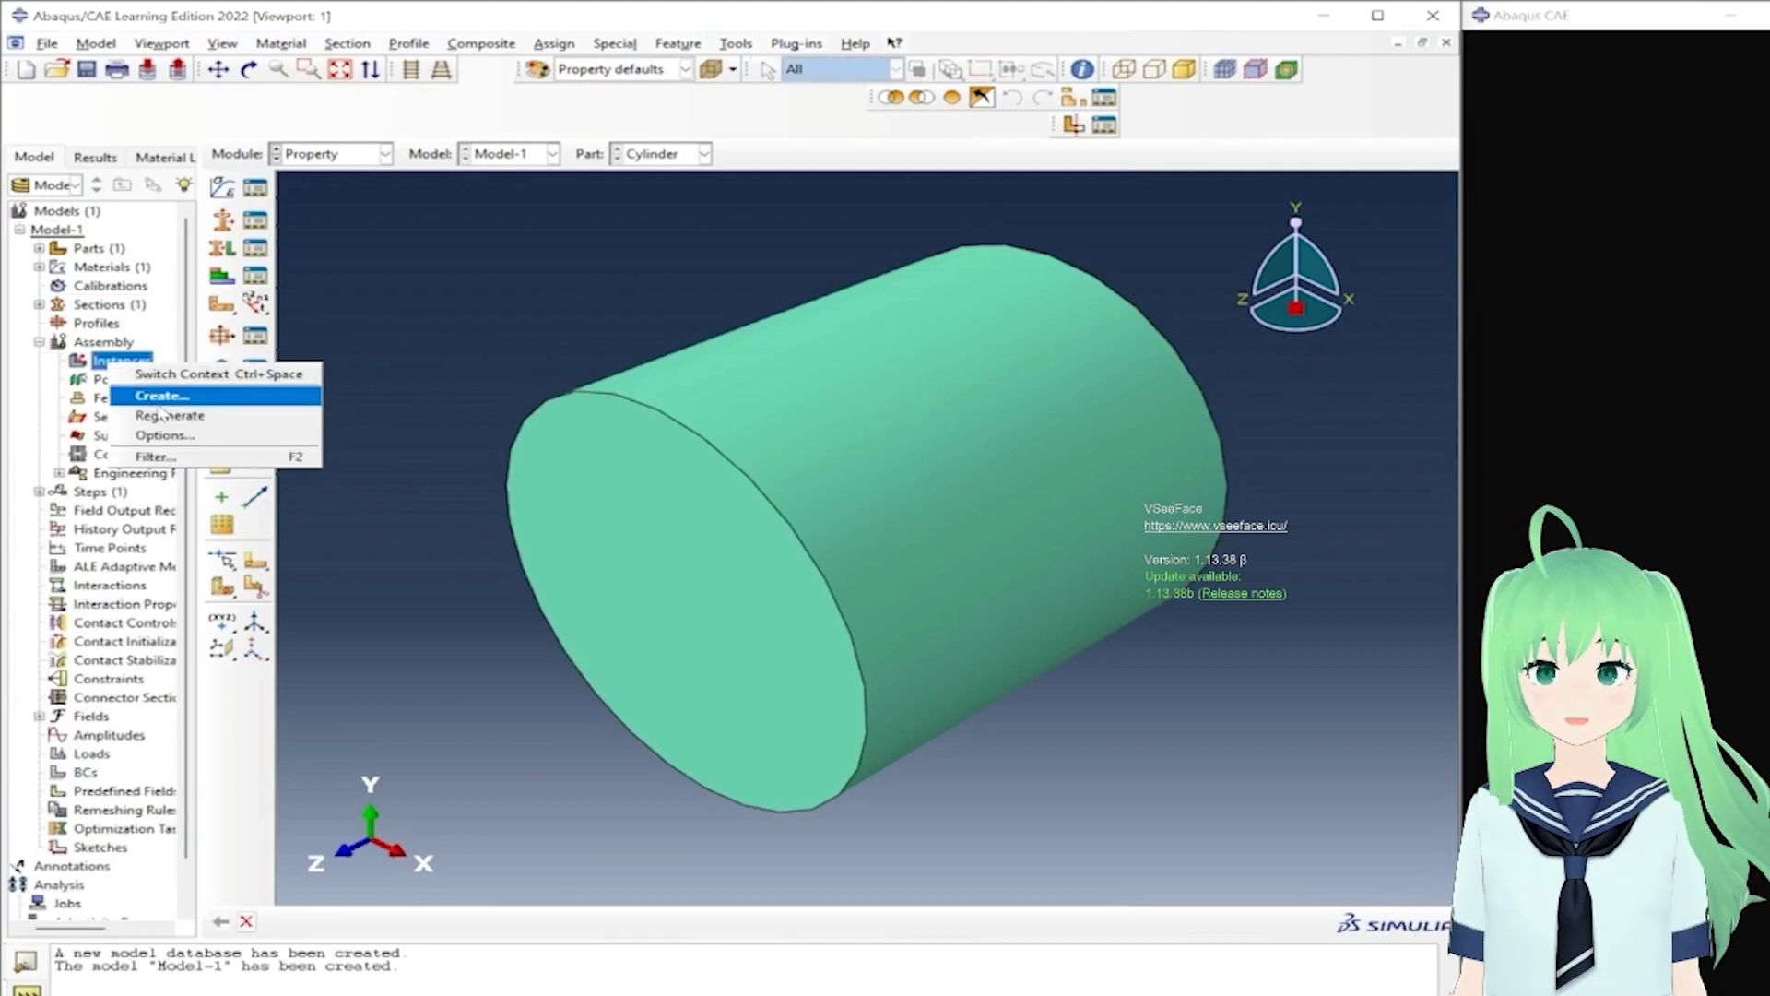
{"action": "left_click", "coordinate": [159, 398]}
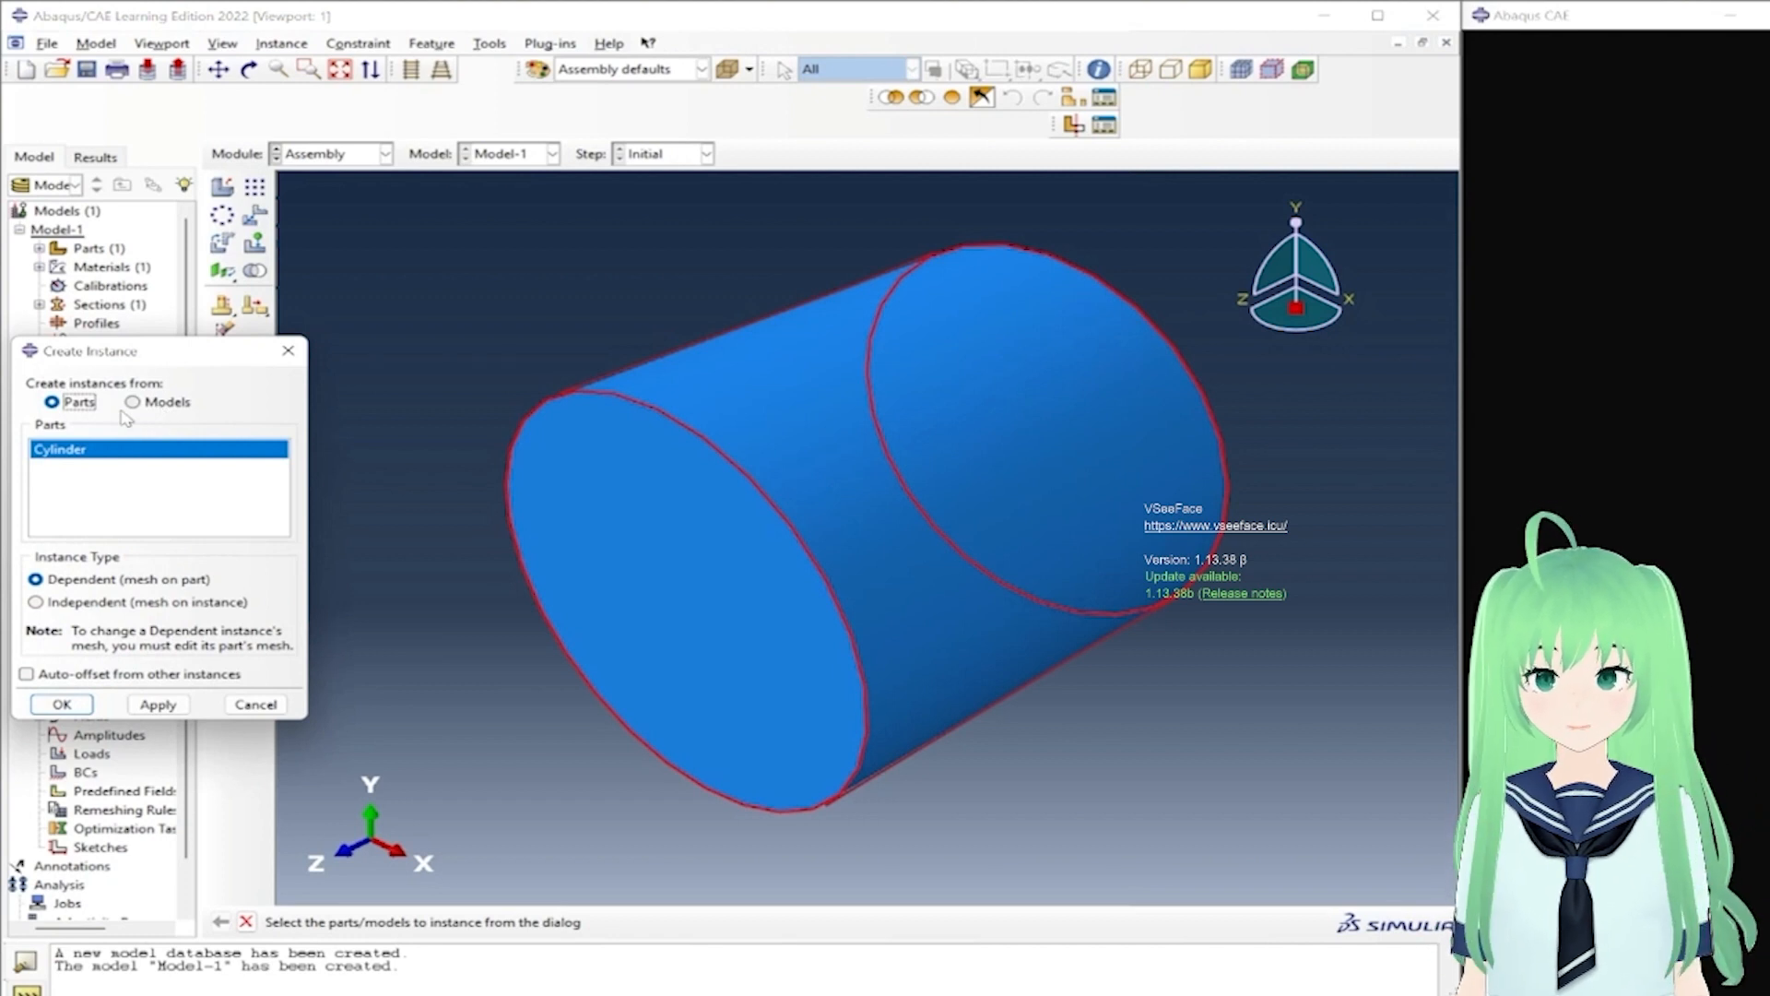
{"action": "left_click", "coordinate": [124, 604]}
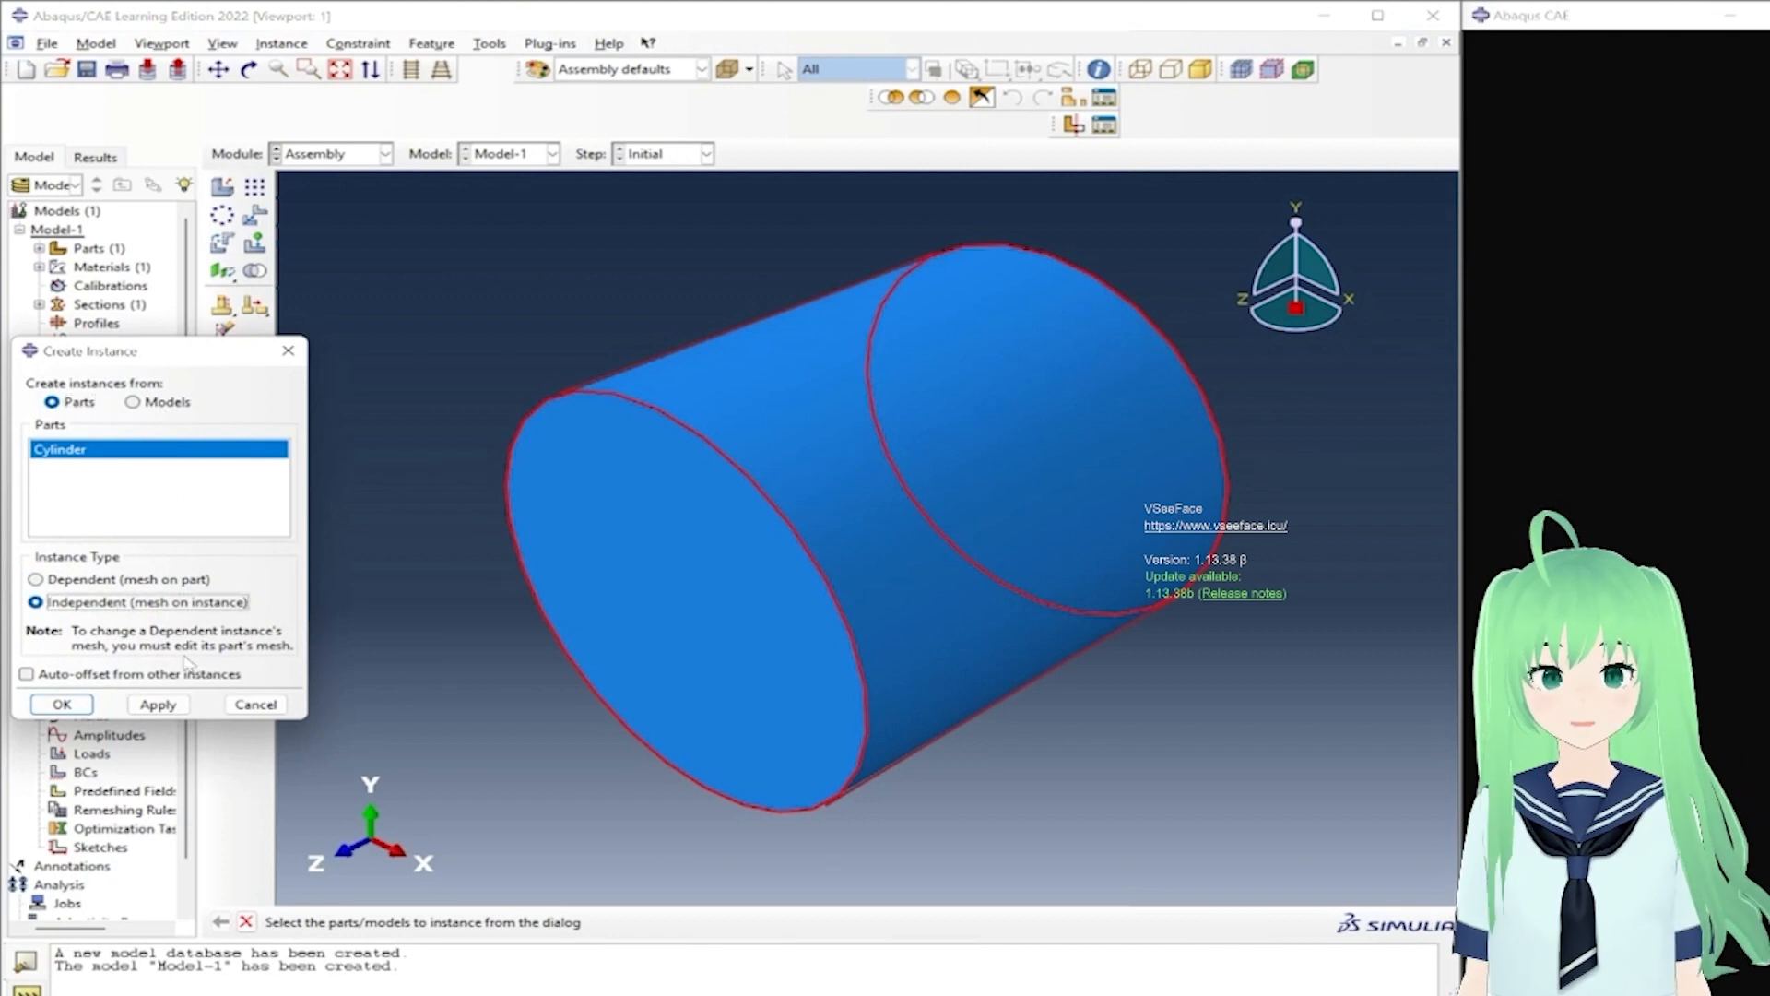
{"action": "left_click", "coordinate": [69, 703]}
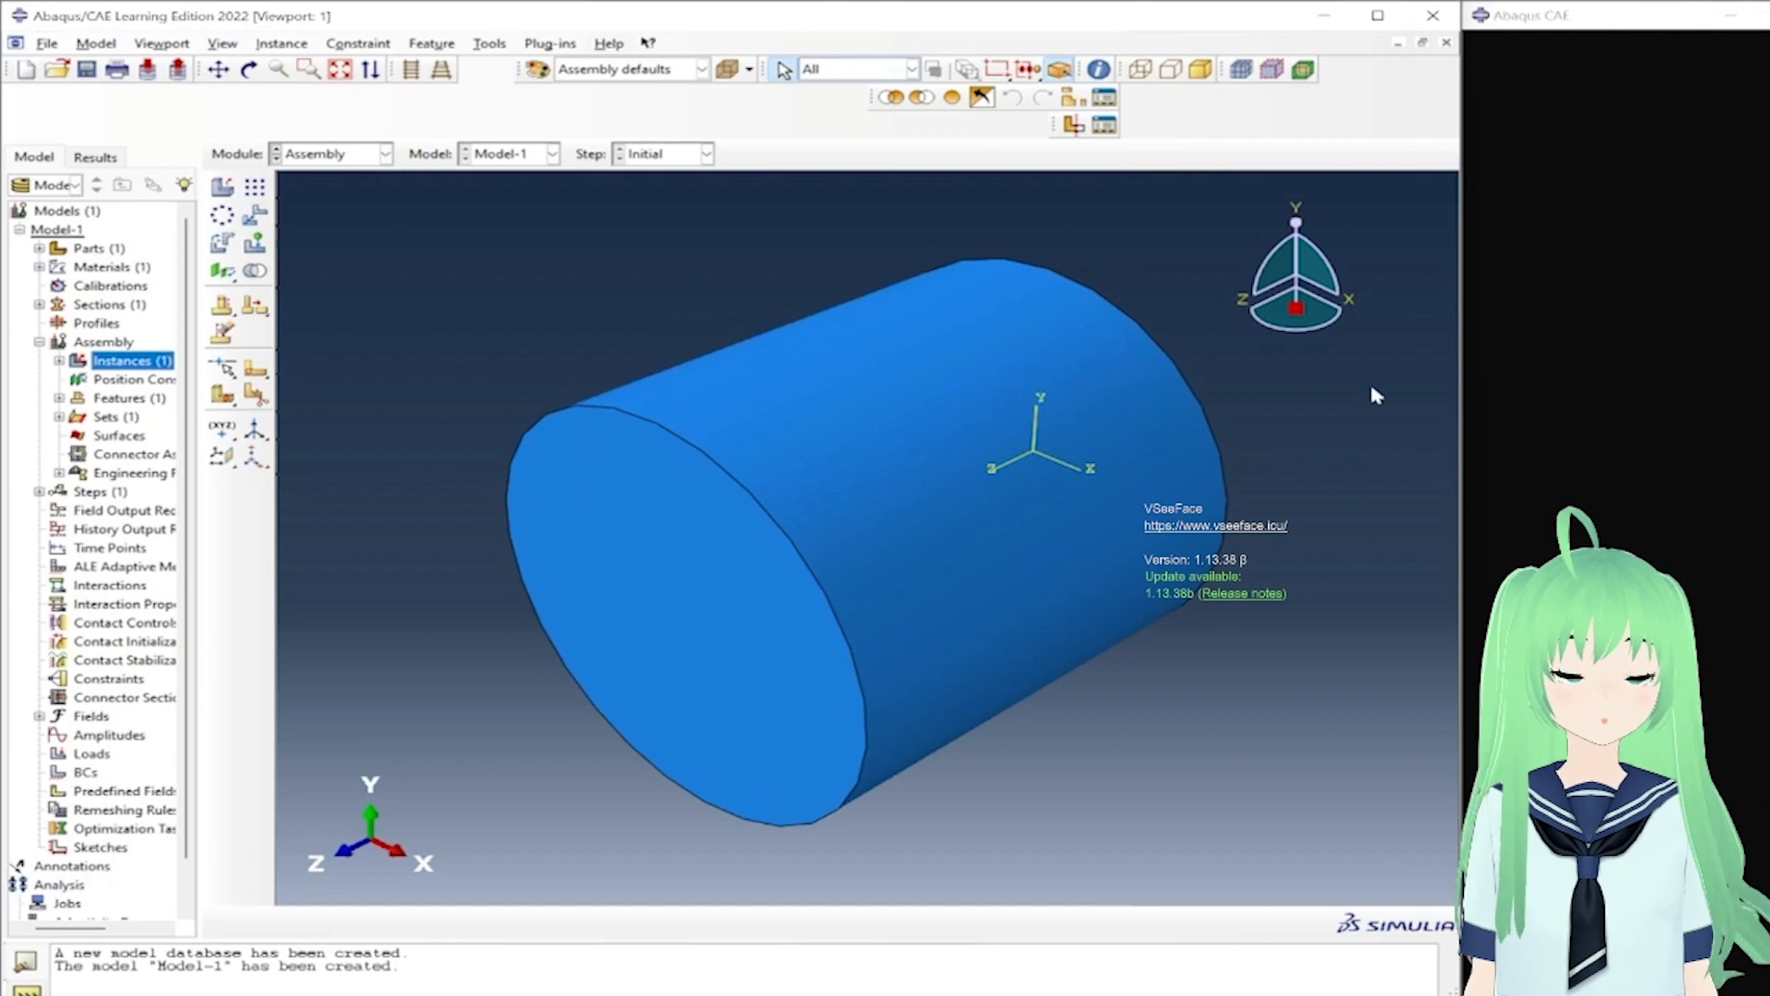
Create an assembly reference point at the centre of the cylinder's end face that lies at the coordinate origin
{"action": "right_click", "coordinate": [1265, 440]}
{"action": "left_click", "coordinate": [1286, 411]}
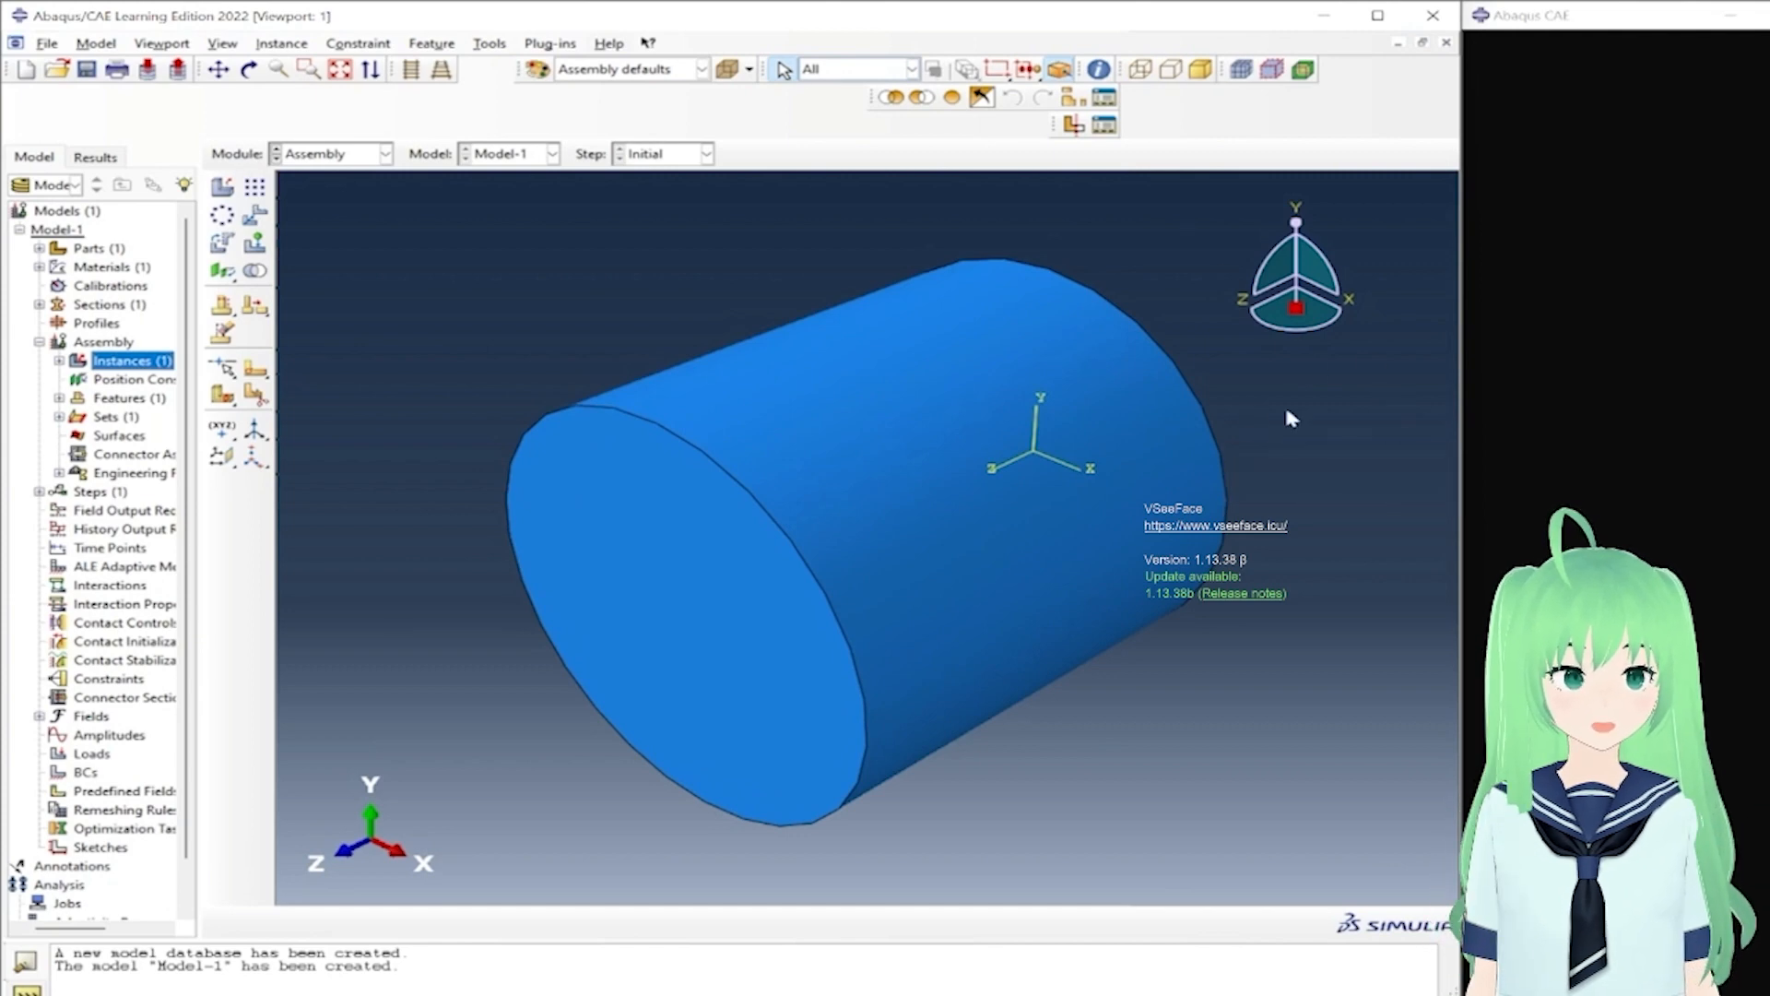
{"action": "left_click_drag", "start_coordinate": [1287, 411], "coordinate": [1017, 635], "text": "ctrl+alt"}
{"action": "left_click", "coordinate": [488, 44]}
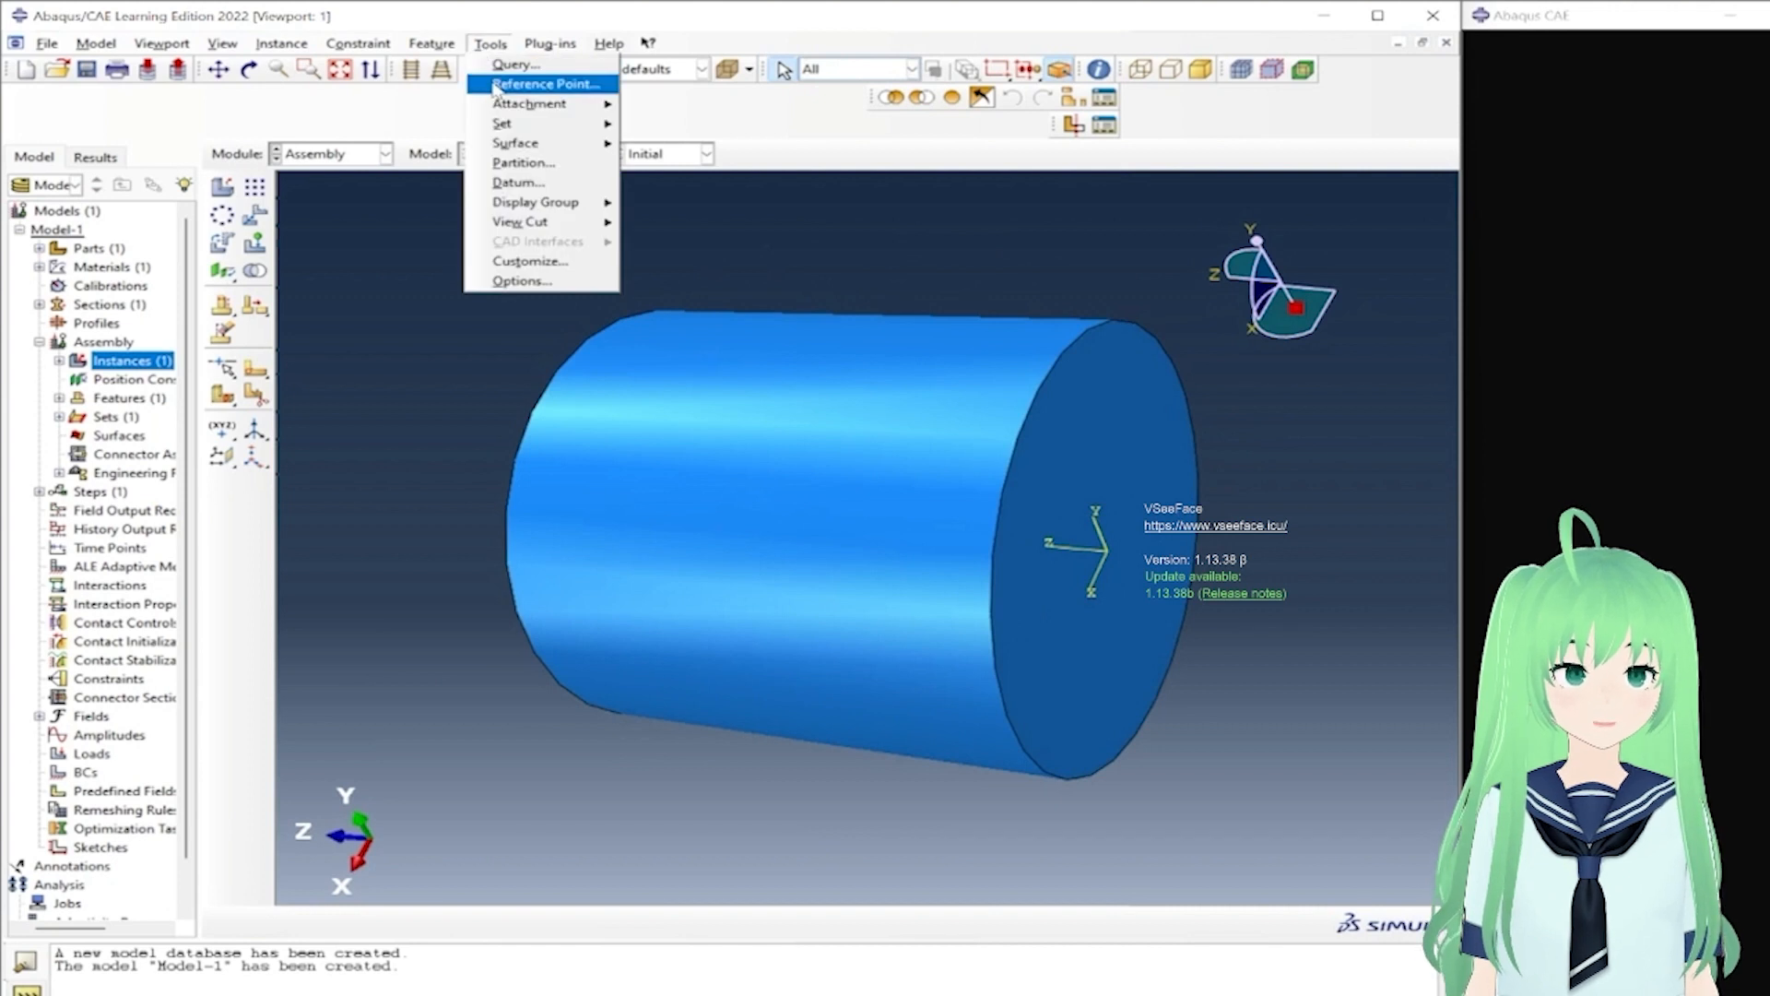
{"action": "left_click", "coordinate": [496, 85]}
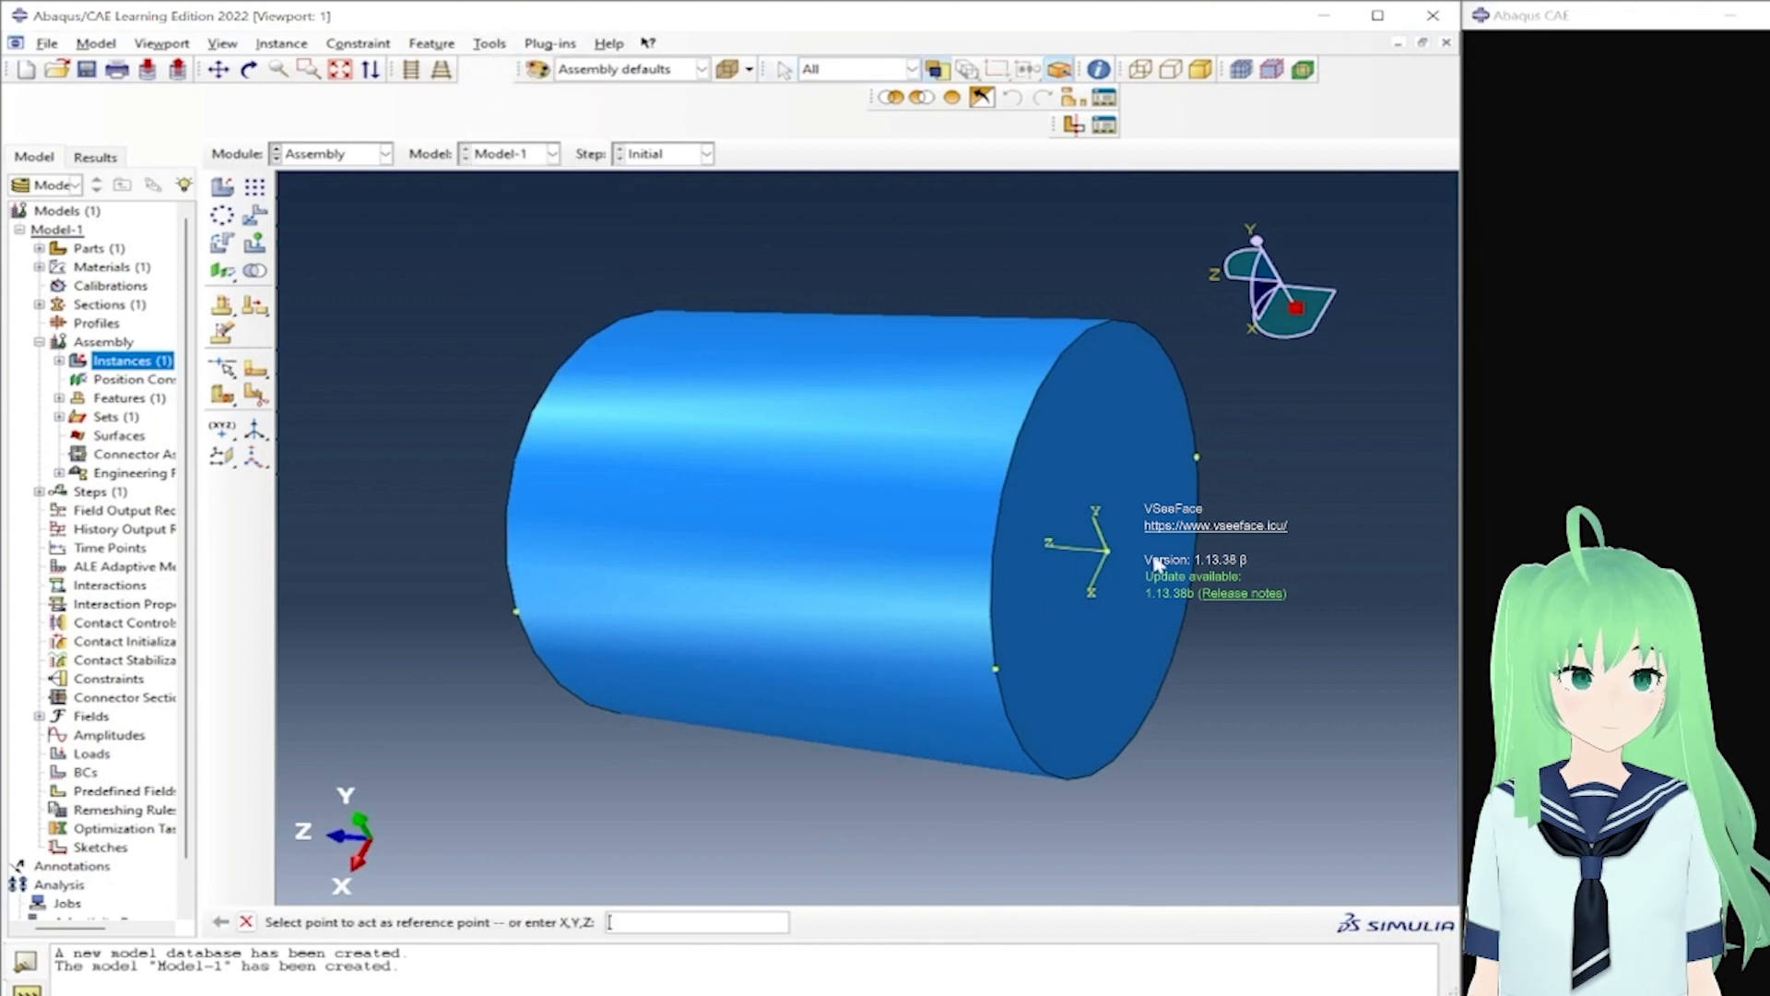
{"action": "left_click", "coordinate": [1107, 552]}
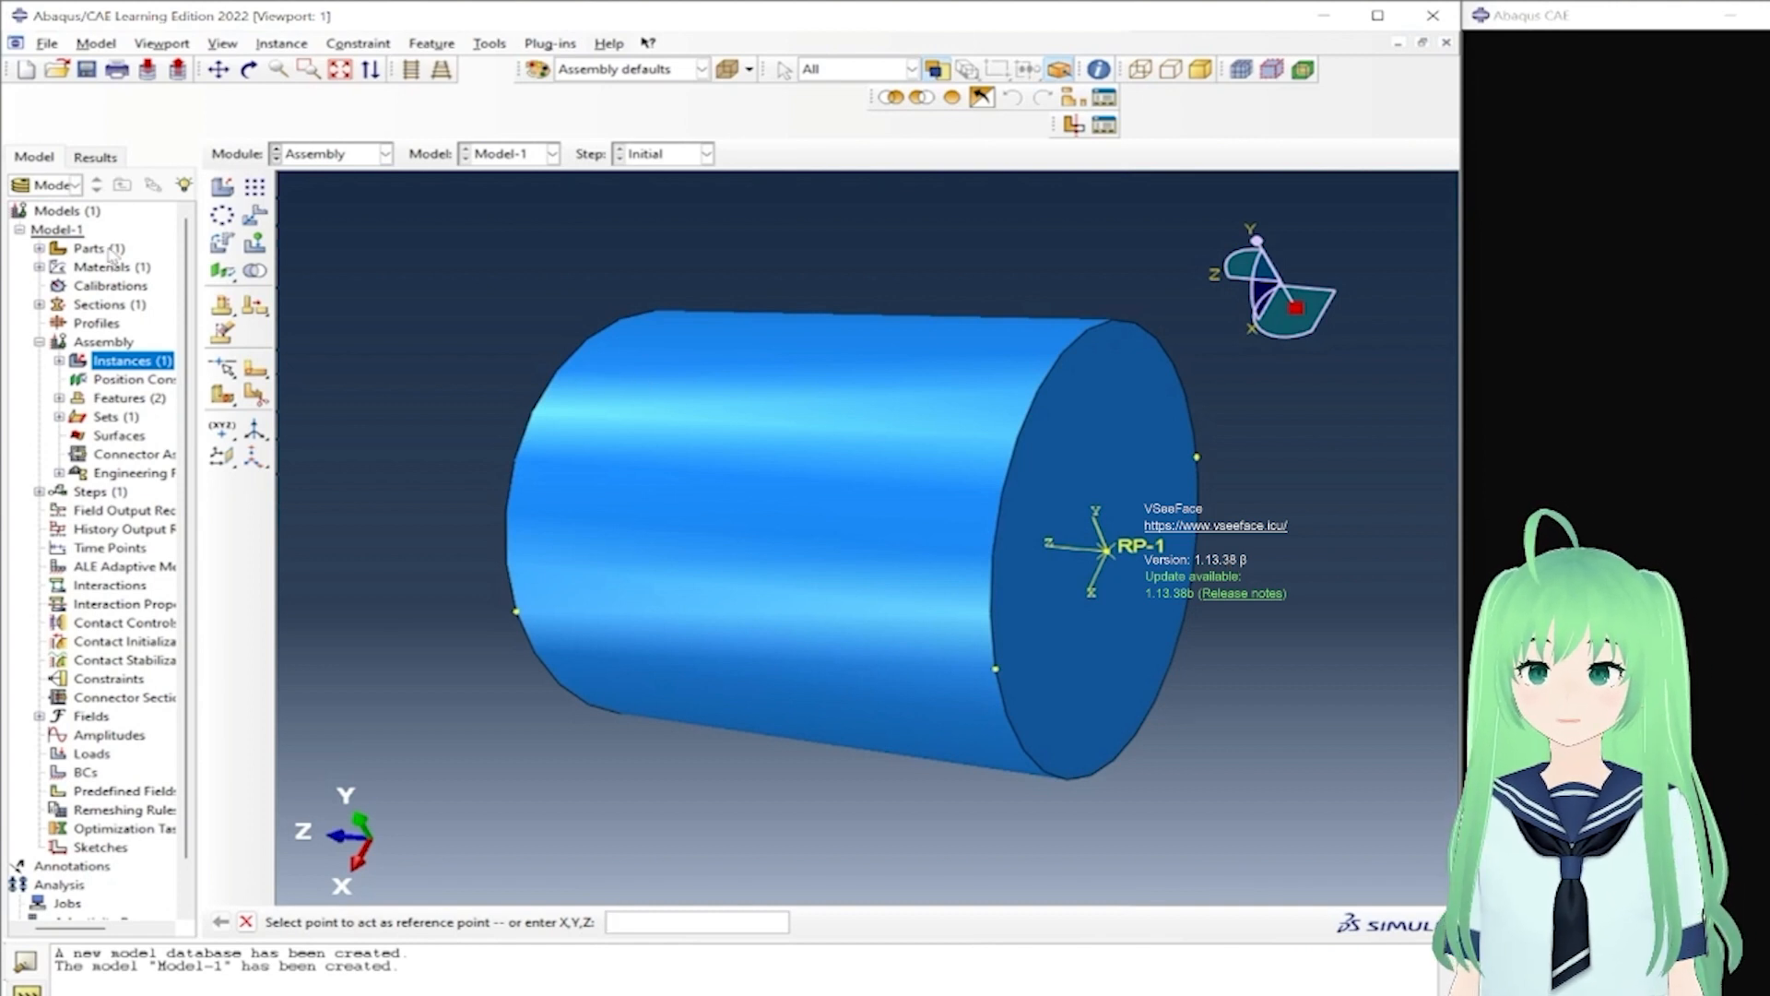
{"action": "left_click", "coordinate": [246, 922]}
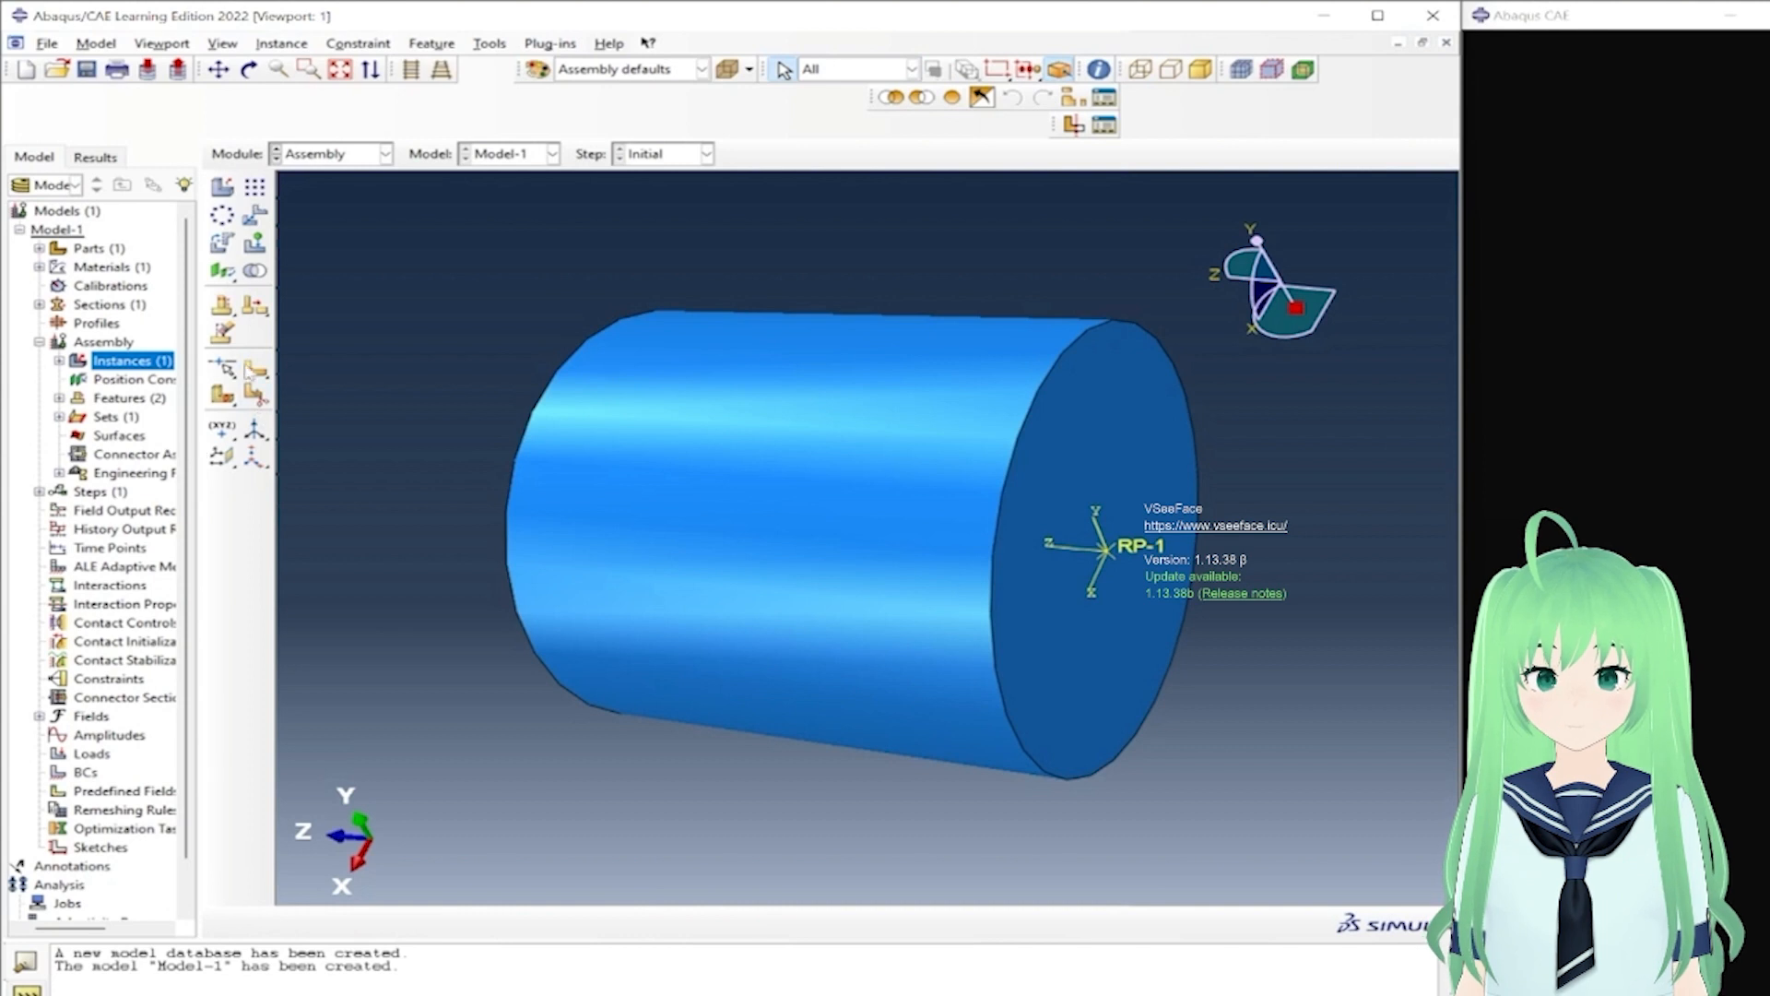
Create a Static, General step named Loading after the Initial step, with the description "Loads Applied"
{"action": "right_click", "coordinate": [97, 491]}
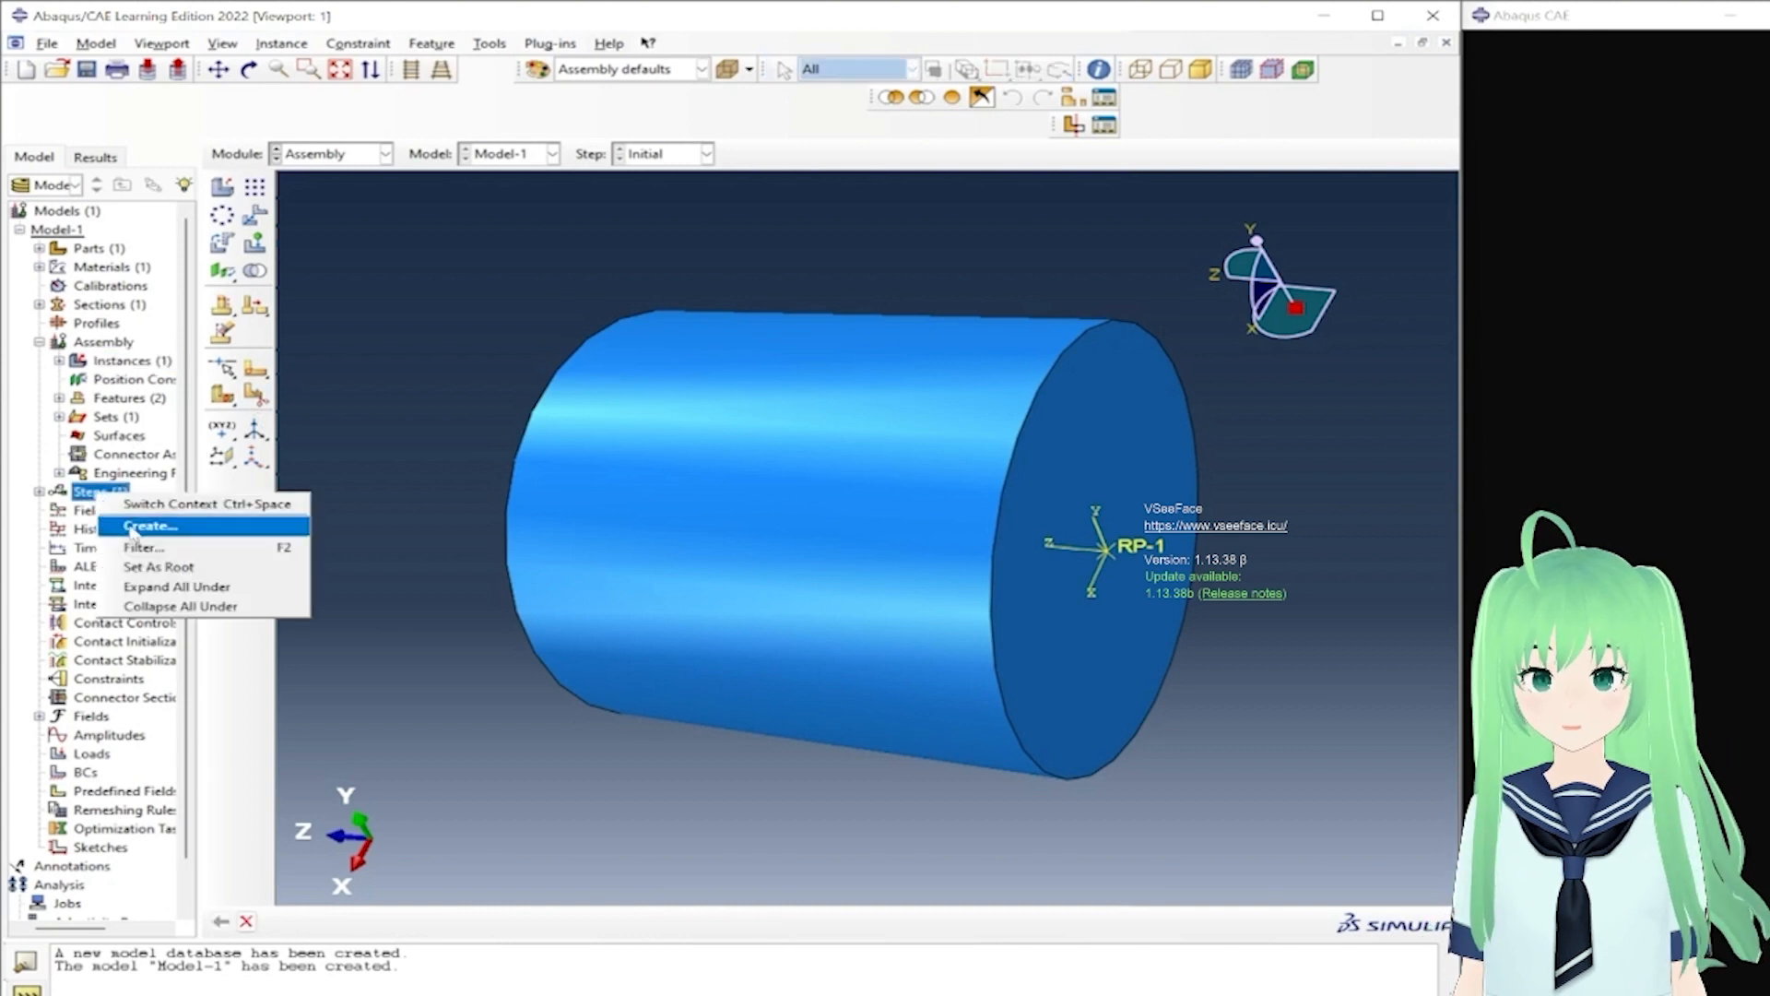
{"action": "left_click", "coordinate": [134, 530]}
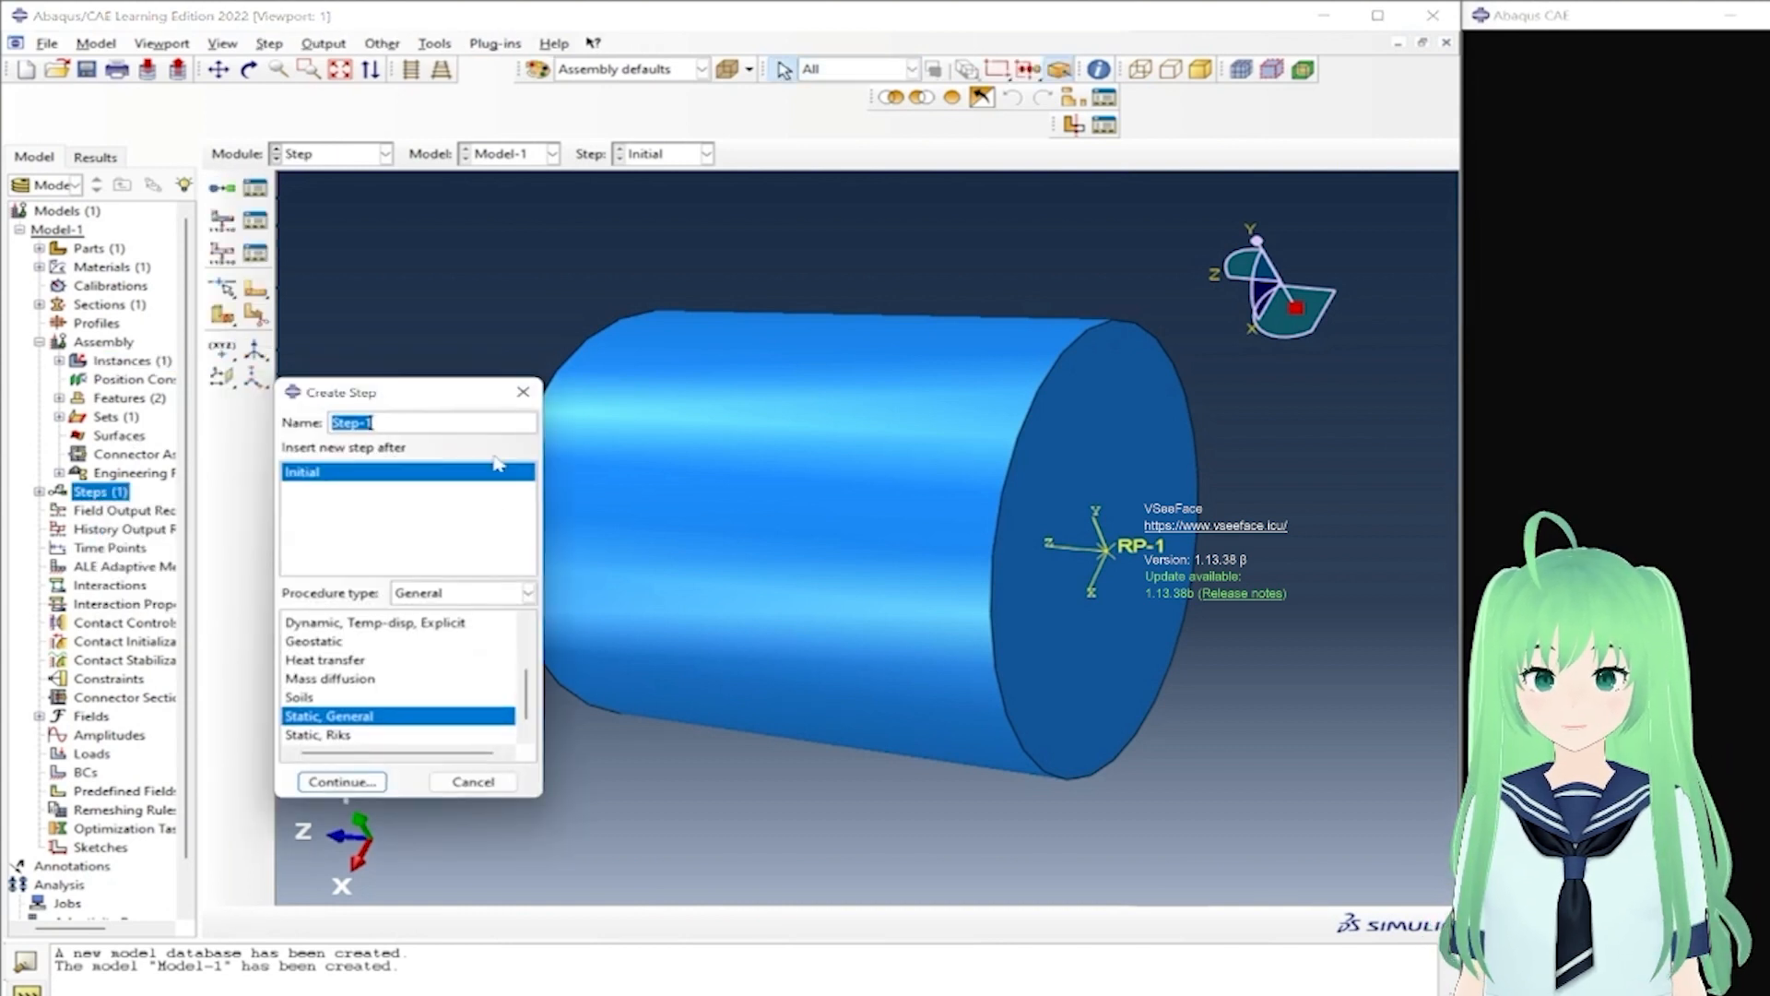
{"action": "type", "text": "Loading"}
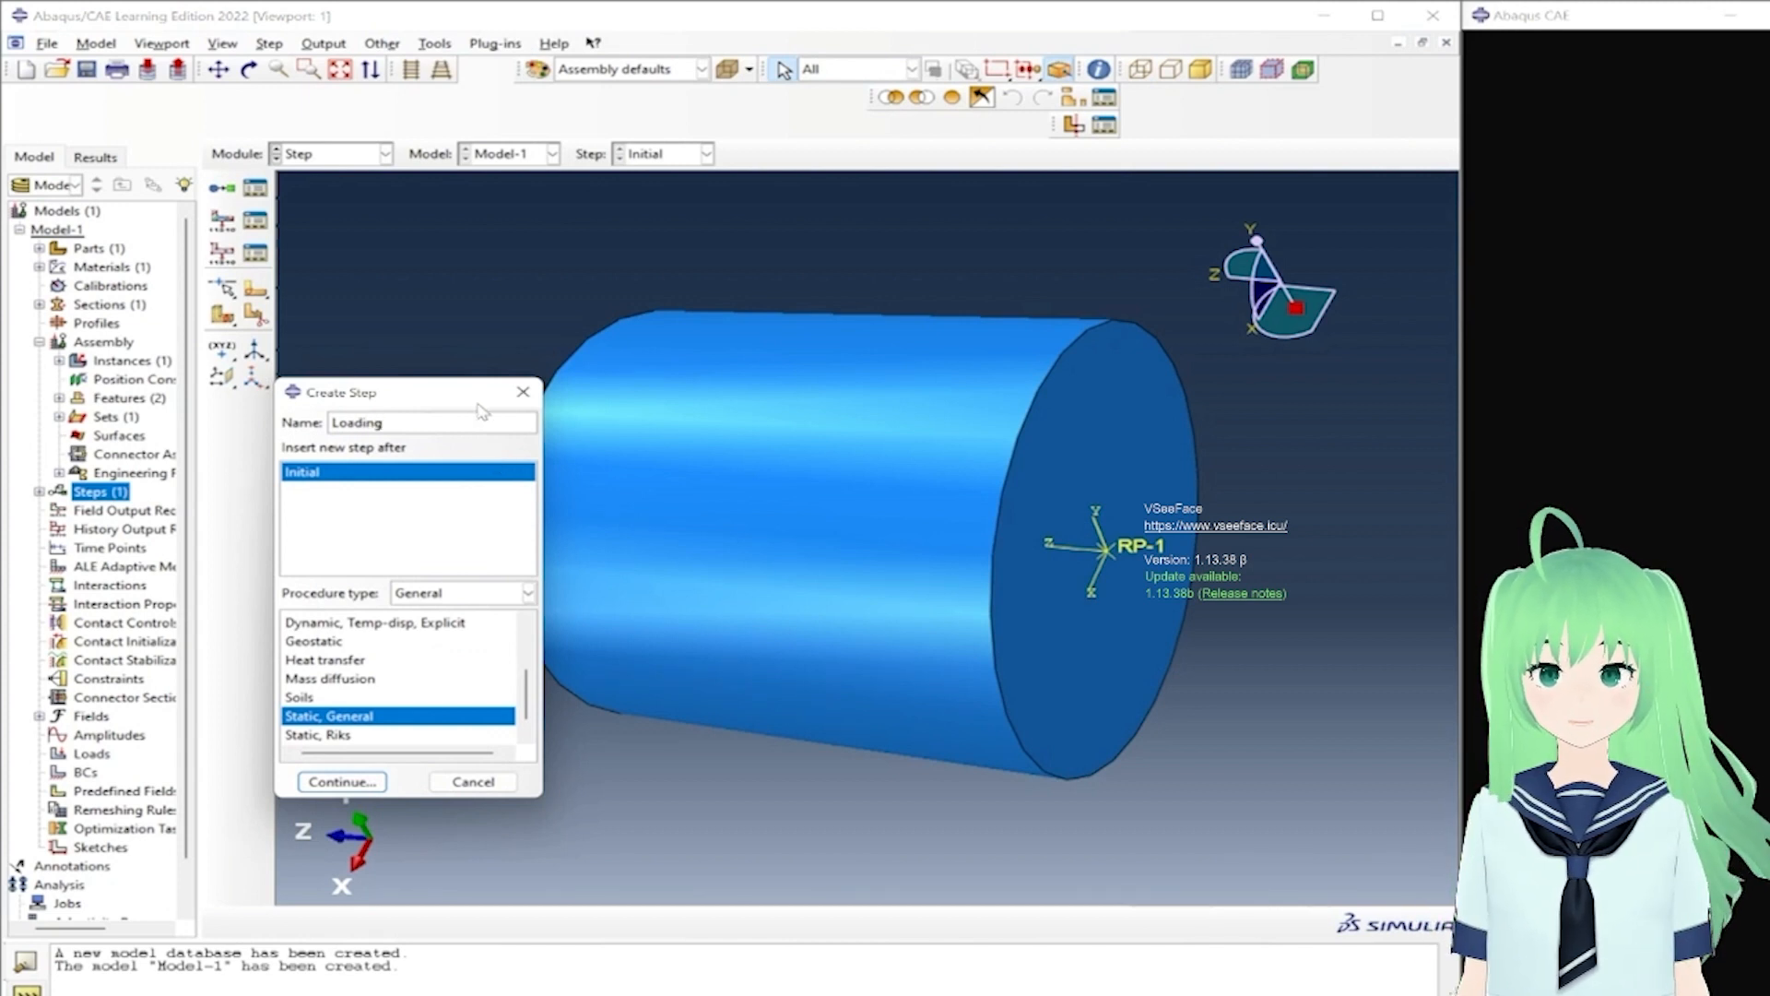
{"action": "left_click", "coordinate": [342, 781]}
{"action": "type", "text": "Loads Applied"}
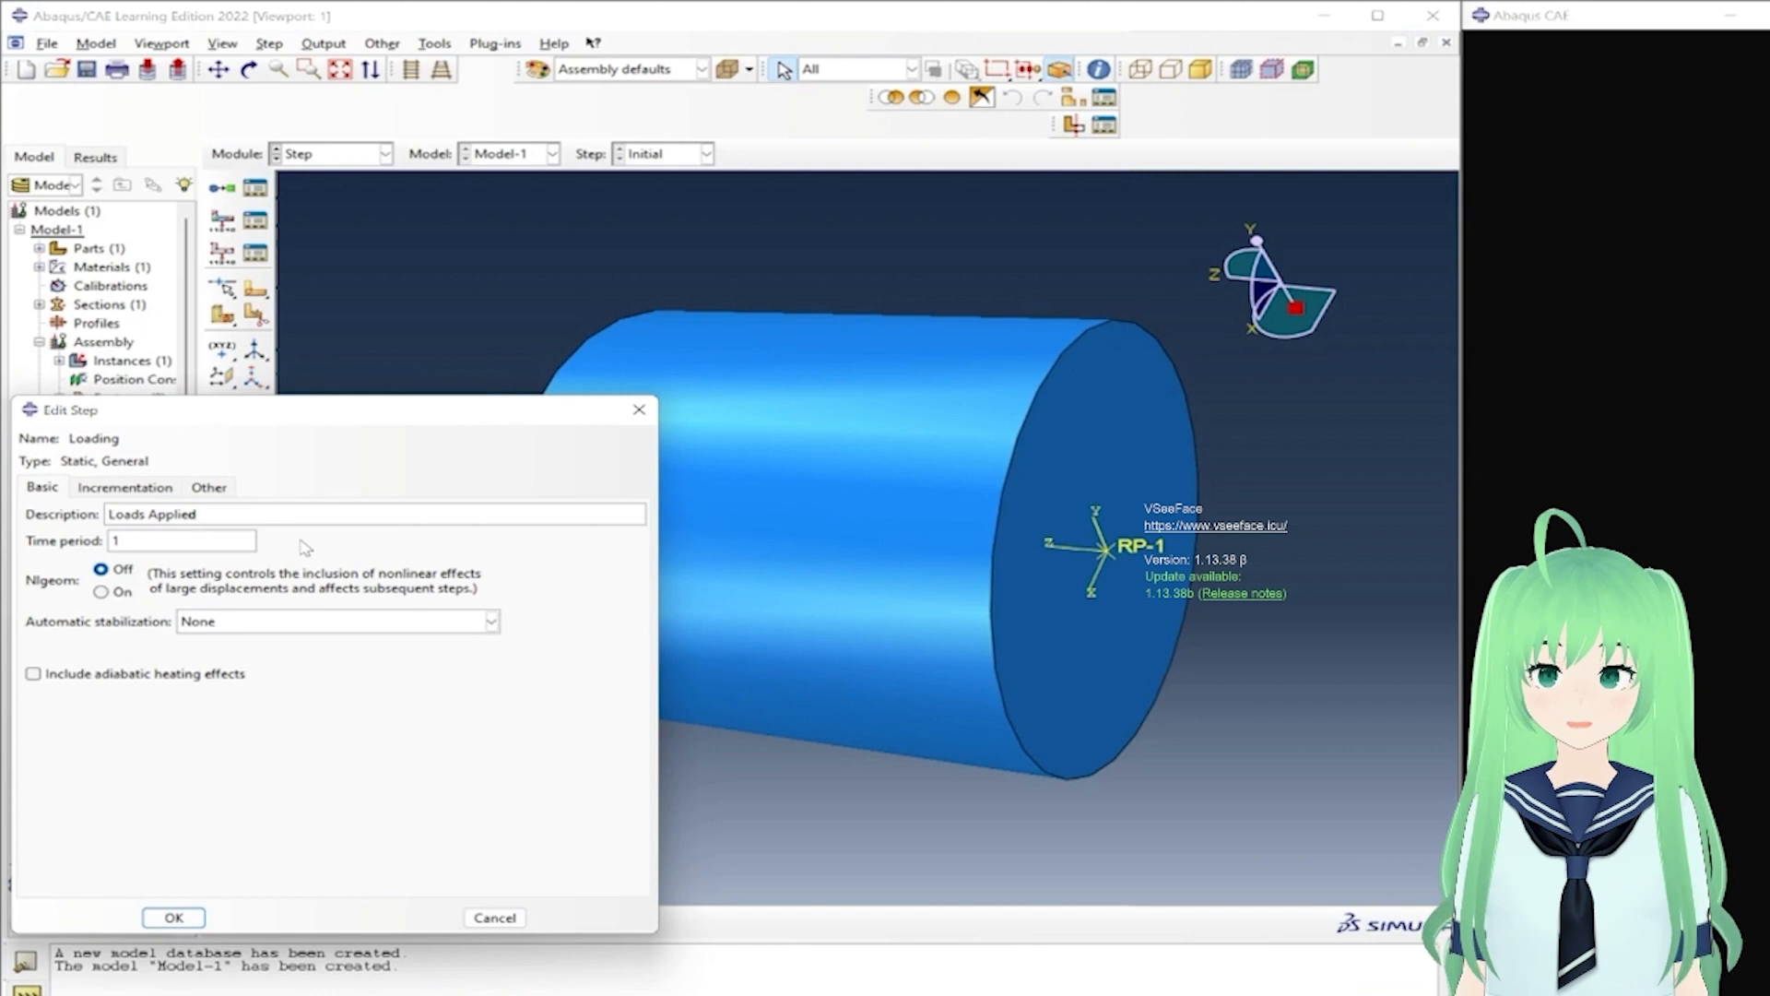
{"action": "left_click", "coordinate": [174, 917]}
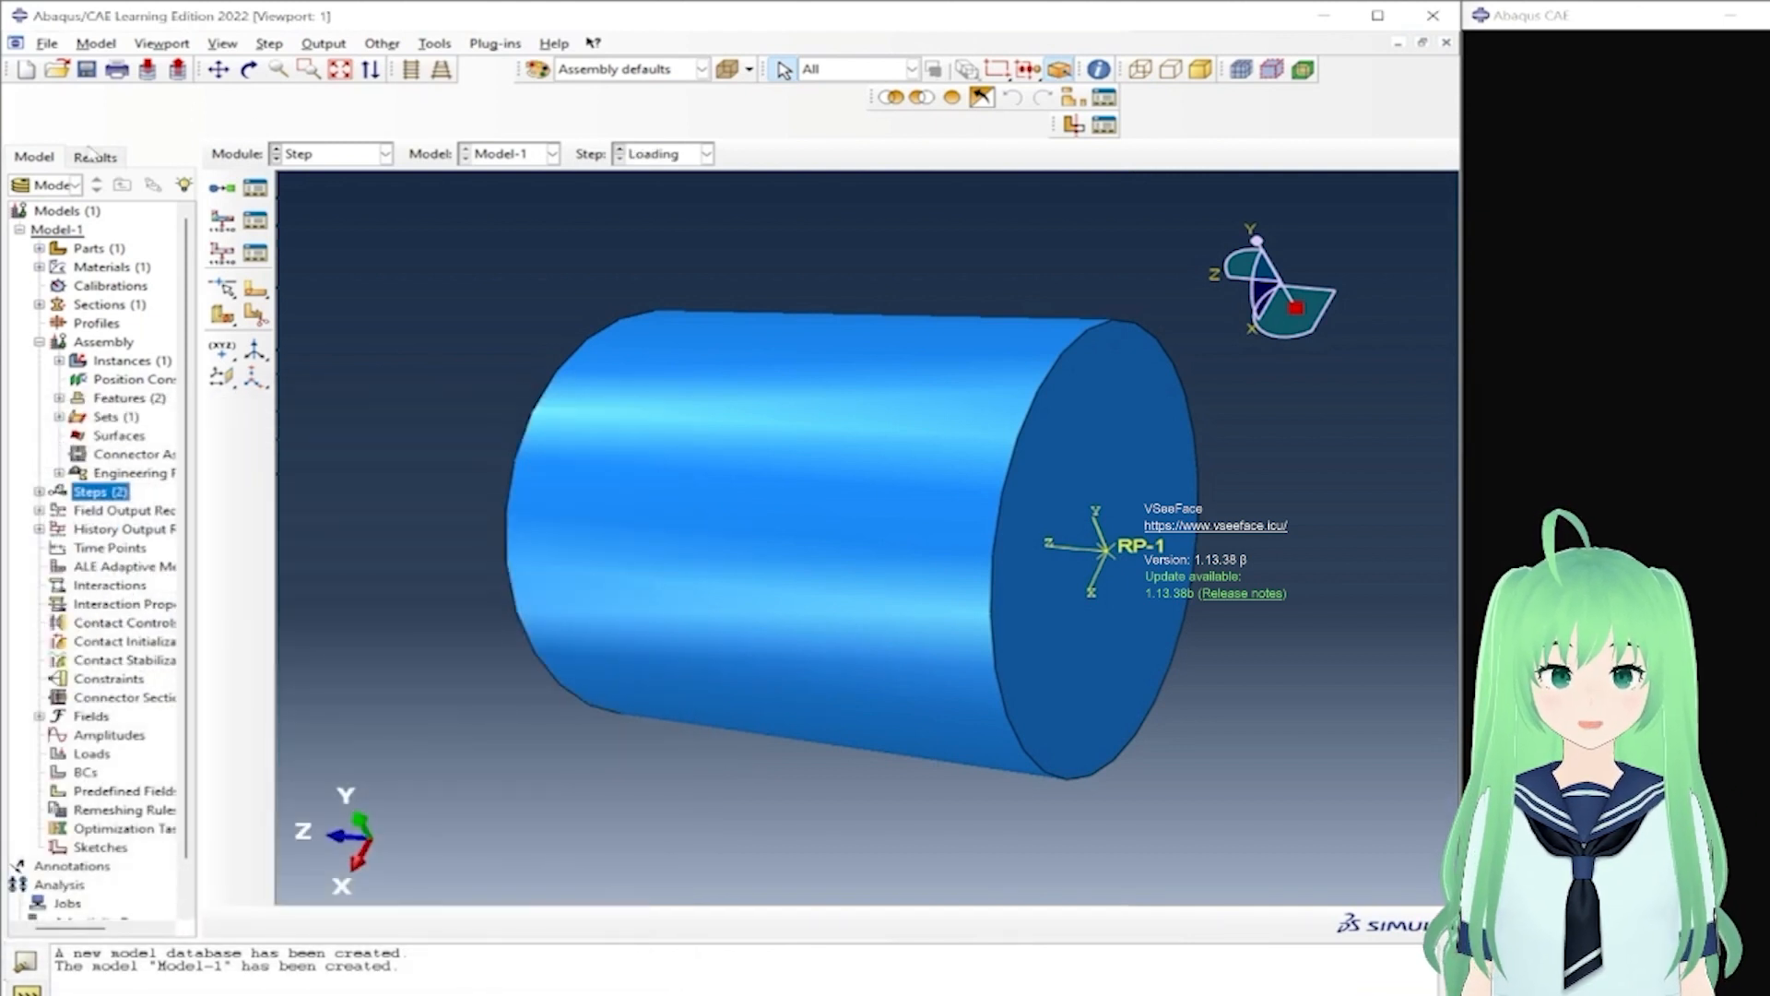
In the Mesh module, start a sketched partition of the cylinder's end face opposite RP-1, using its circular edge to orient the sketch
{"action": "left_click", "coordinate": [386, 154]}
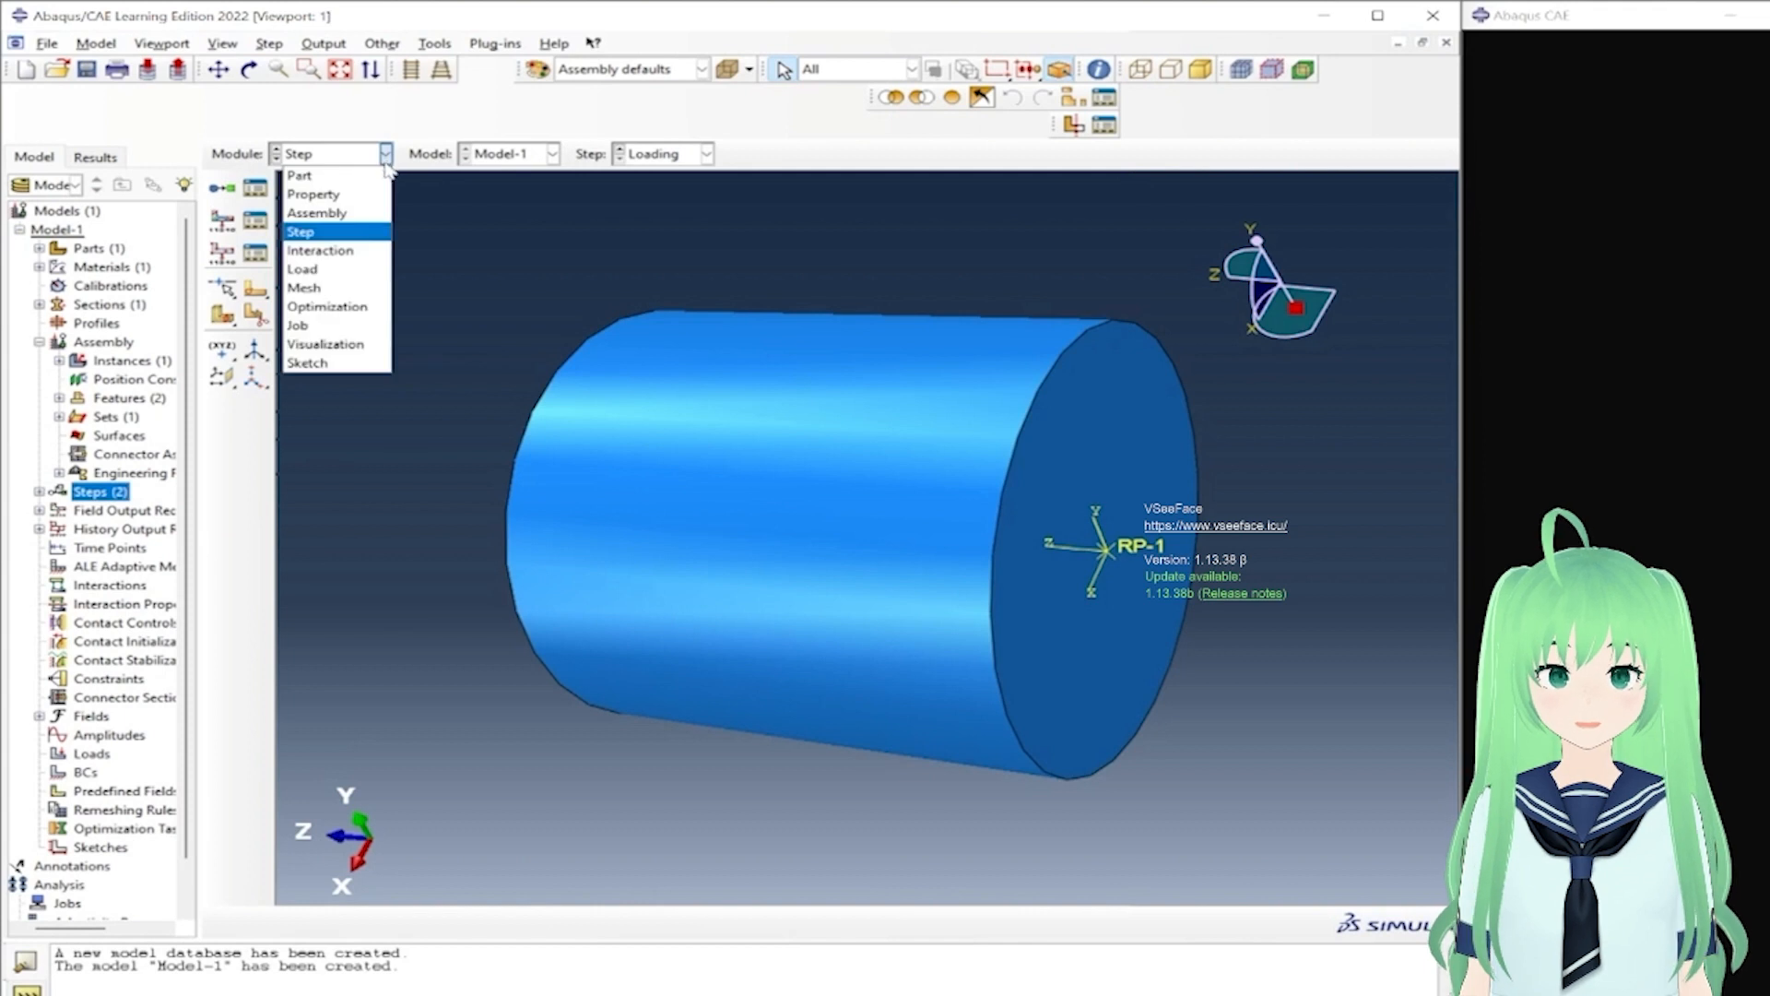
{"action": "left_click", "coordinate": [330, 289]}
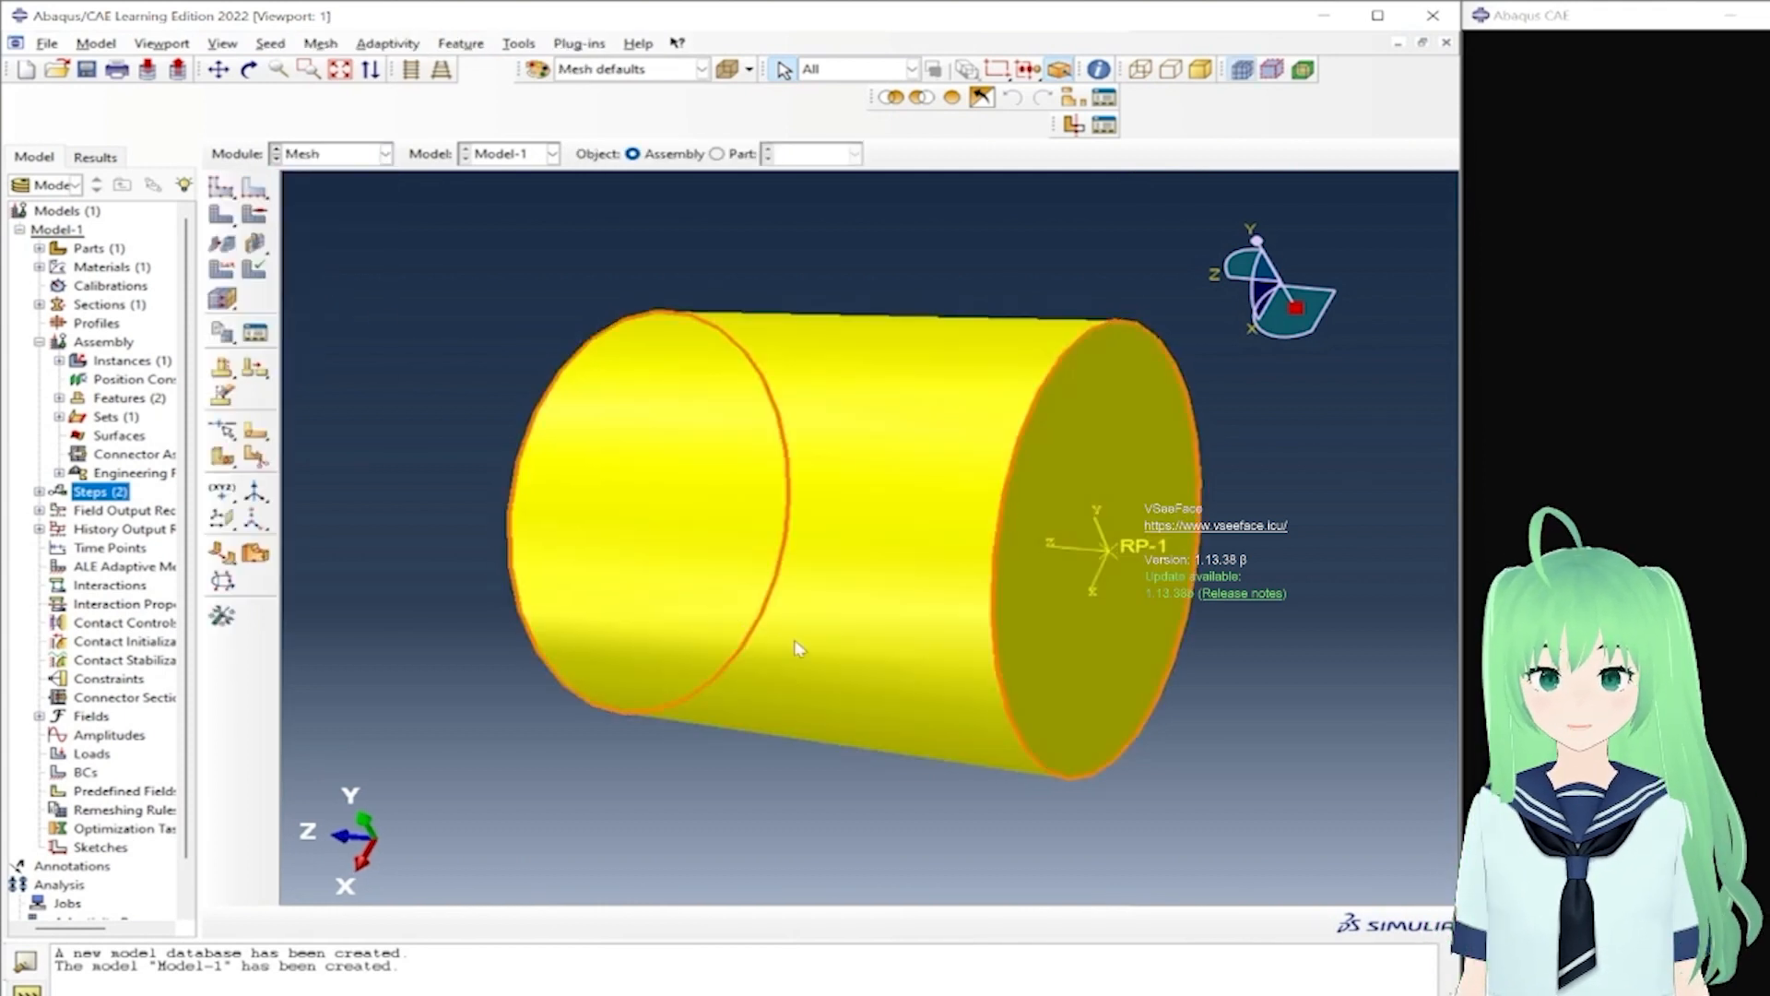
{"action": "scroll", "coordinate": [938, 599], "scroll_direction": "up", "scroll_amount": 2}
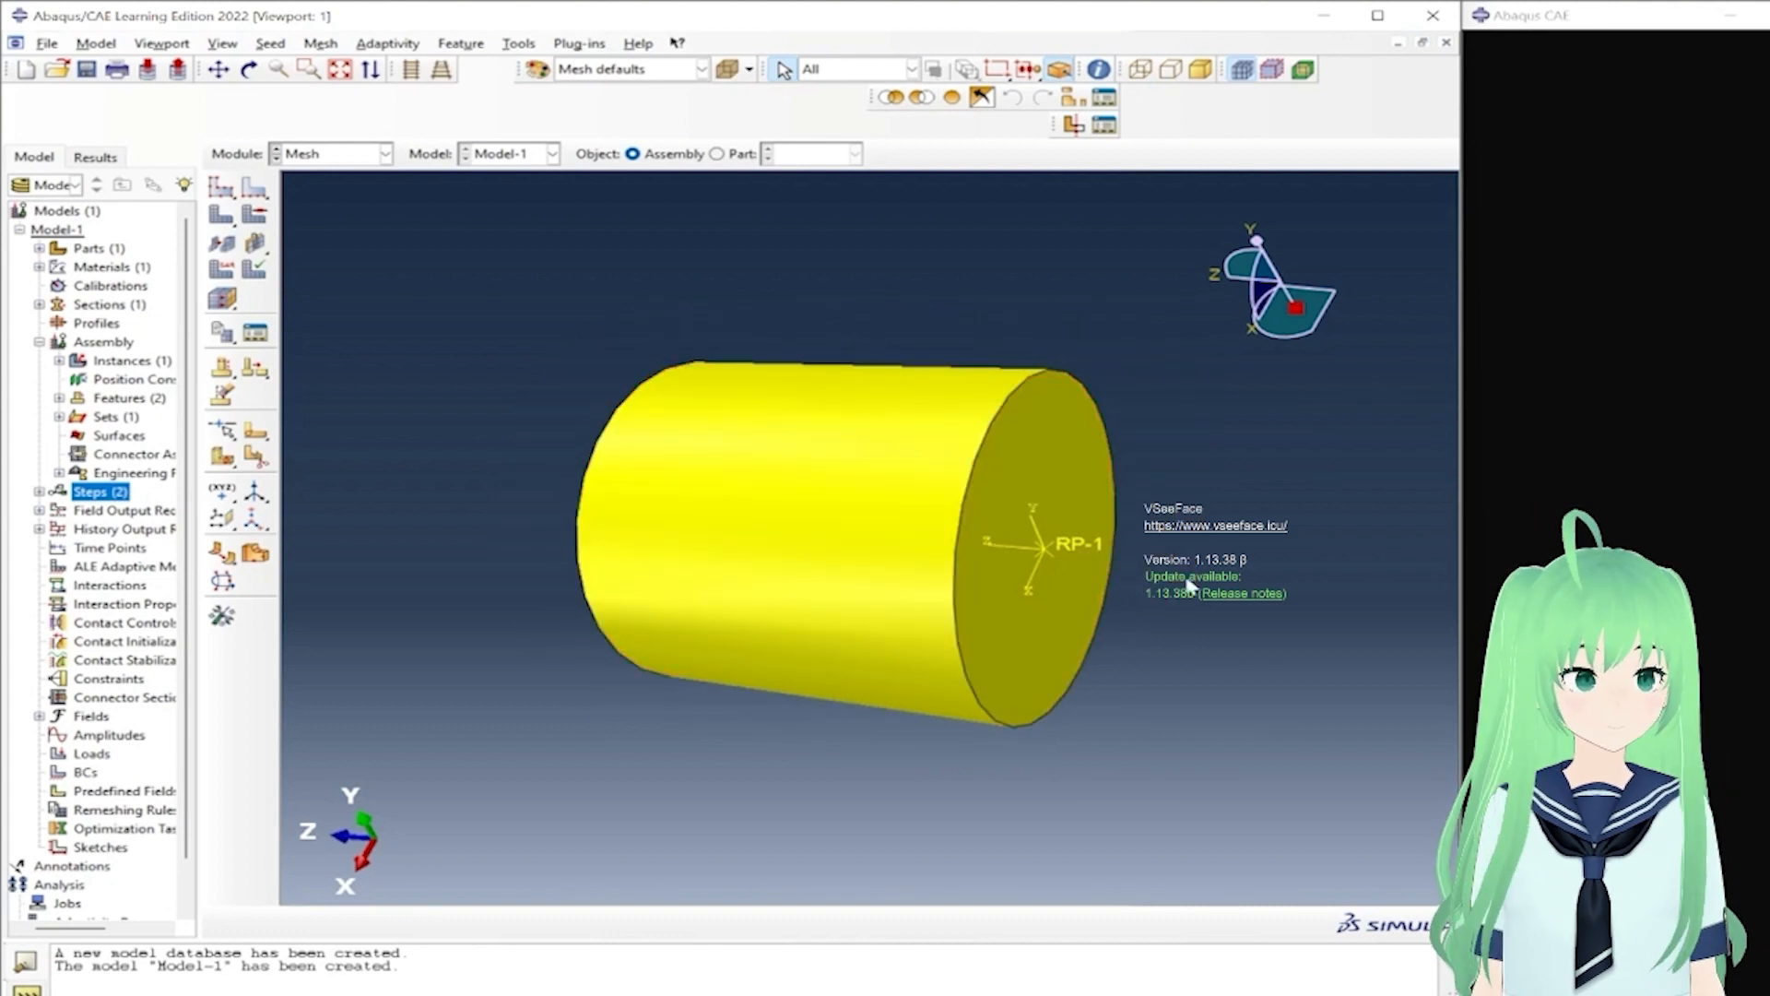
{"action": "left_click_drag", "start_coordinate": [1190, 586], "coordinate": [1236, 590], "text": "ctrl+alt"}
{"action": "left_click_drag", "start_coordinate": [550, 483], "coordinate": [761, 615], "text": "ctrl+alt"}
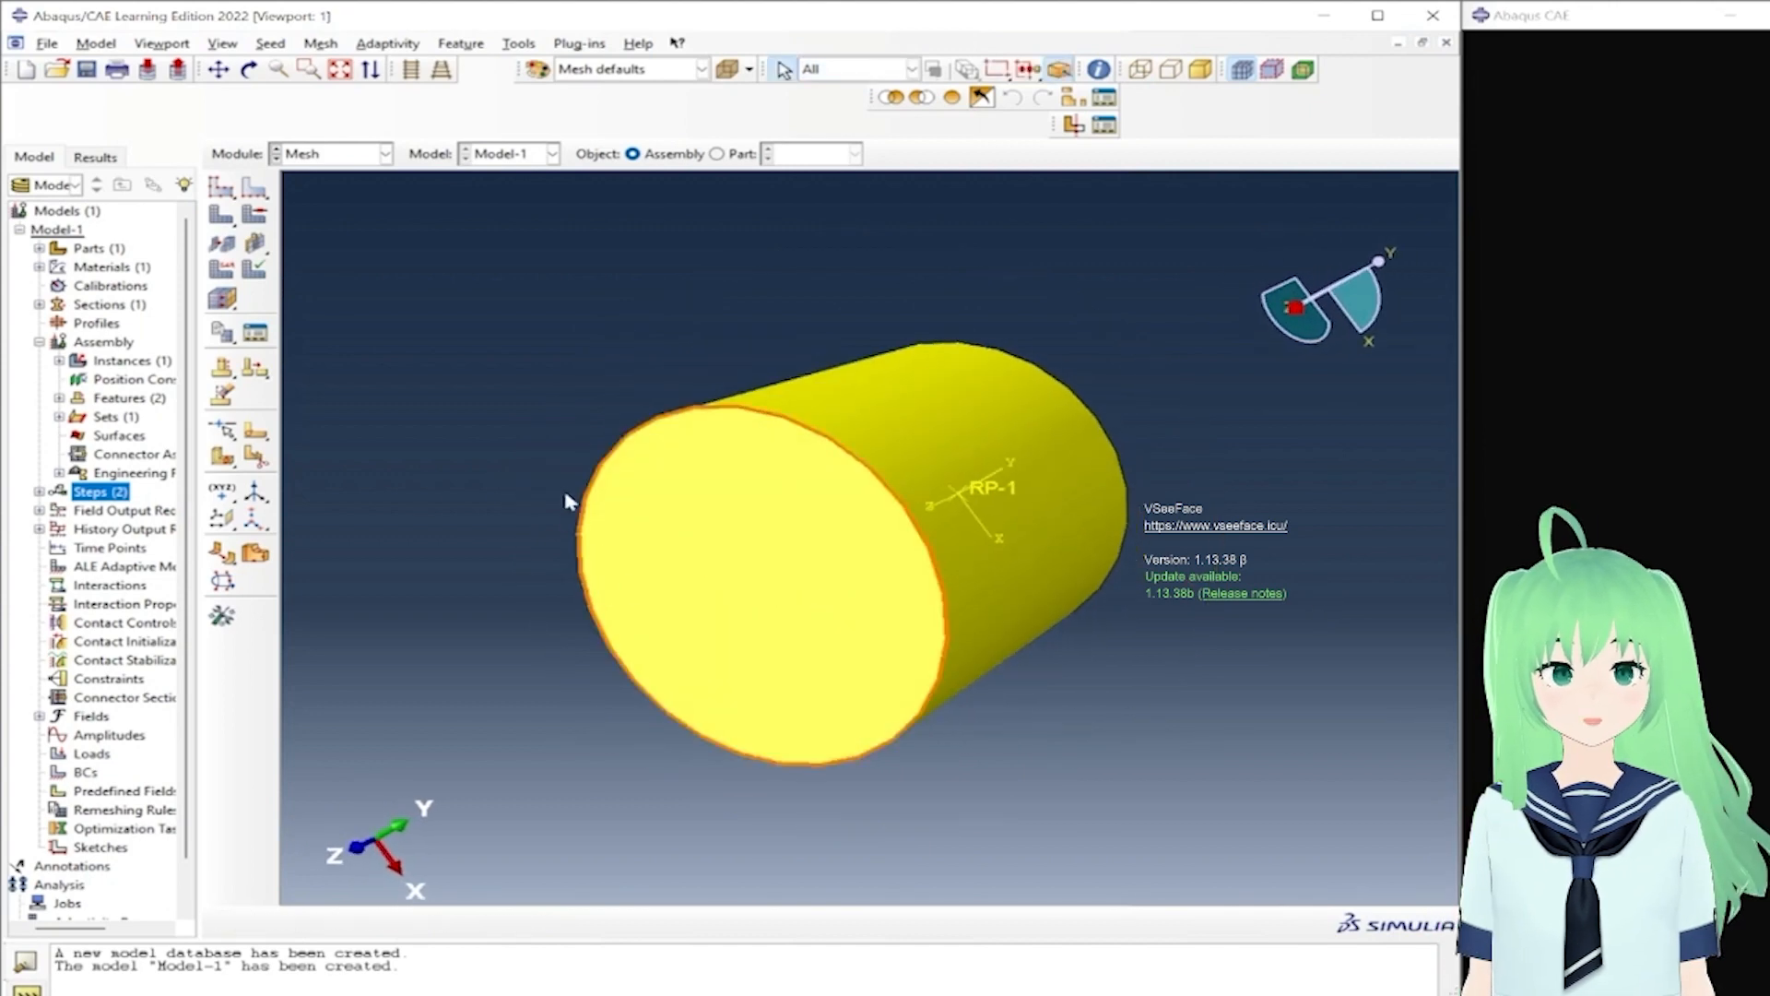
{"action": "left_click", "coordinate": [258, 431]}
{"action": "left_click", "coordinate": [822, 639]}
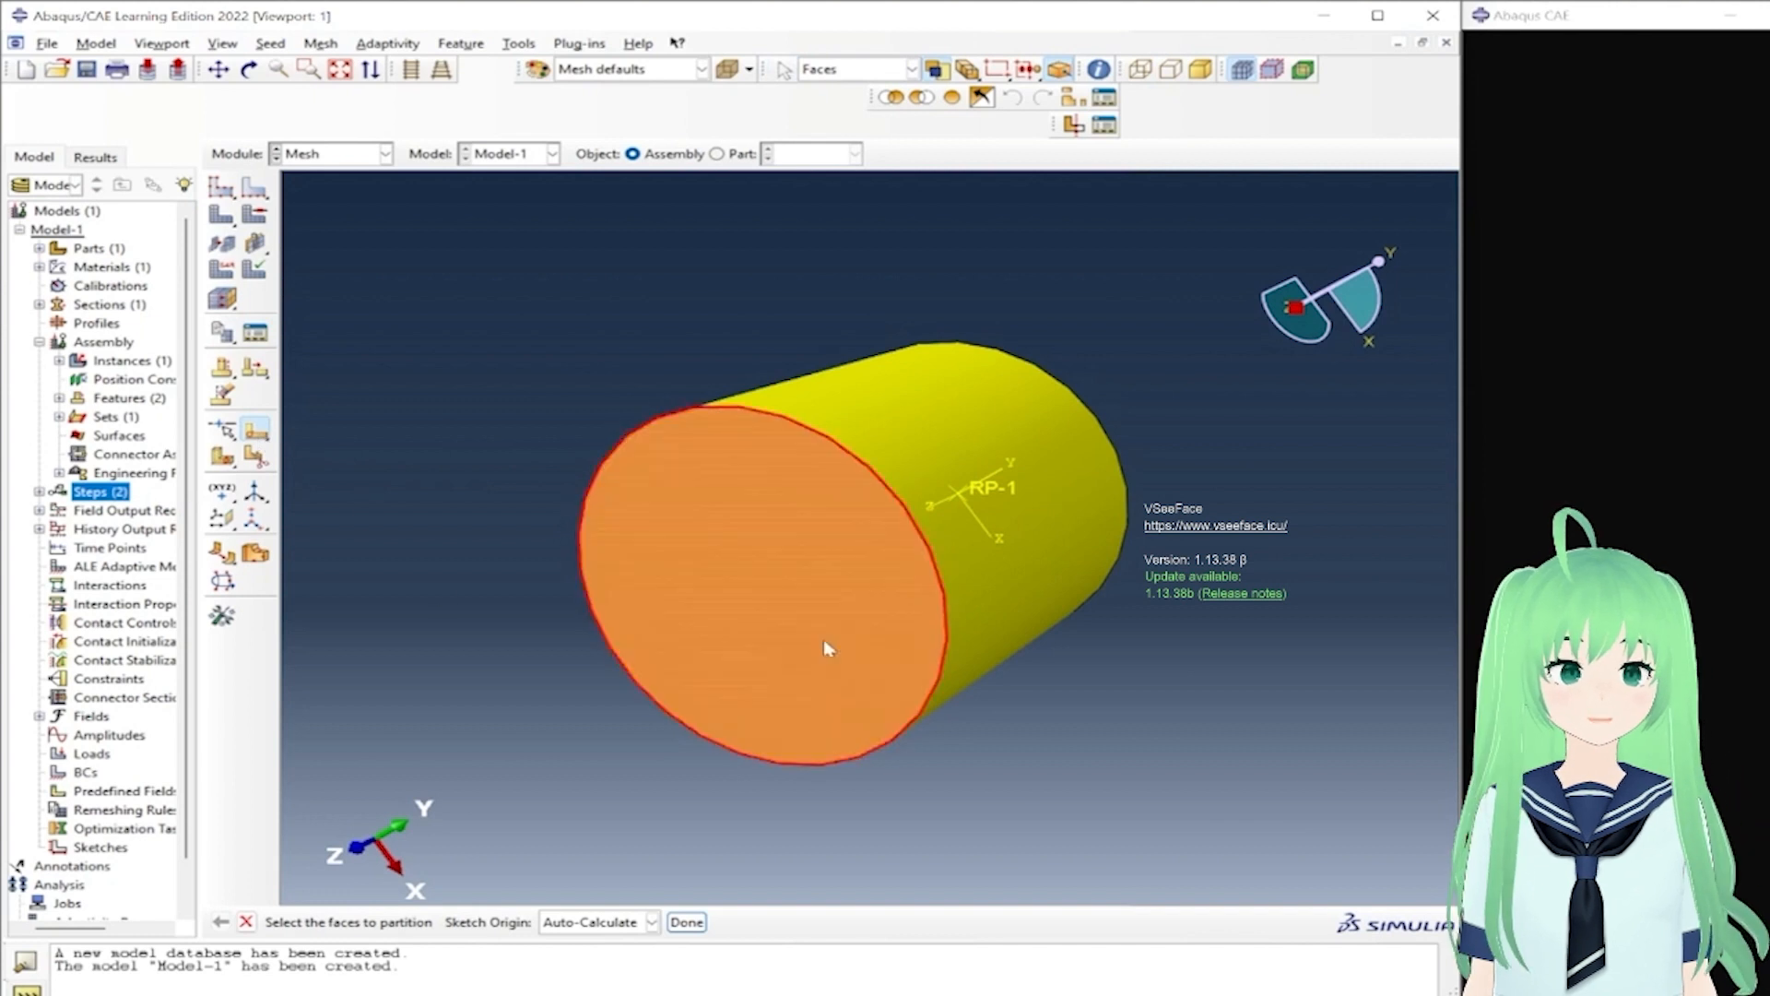
{"action": "left_click", "coordinate": [686, 922]}
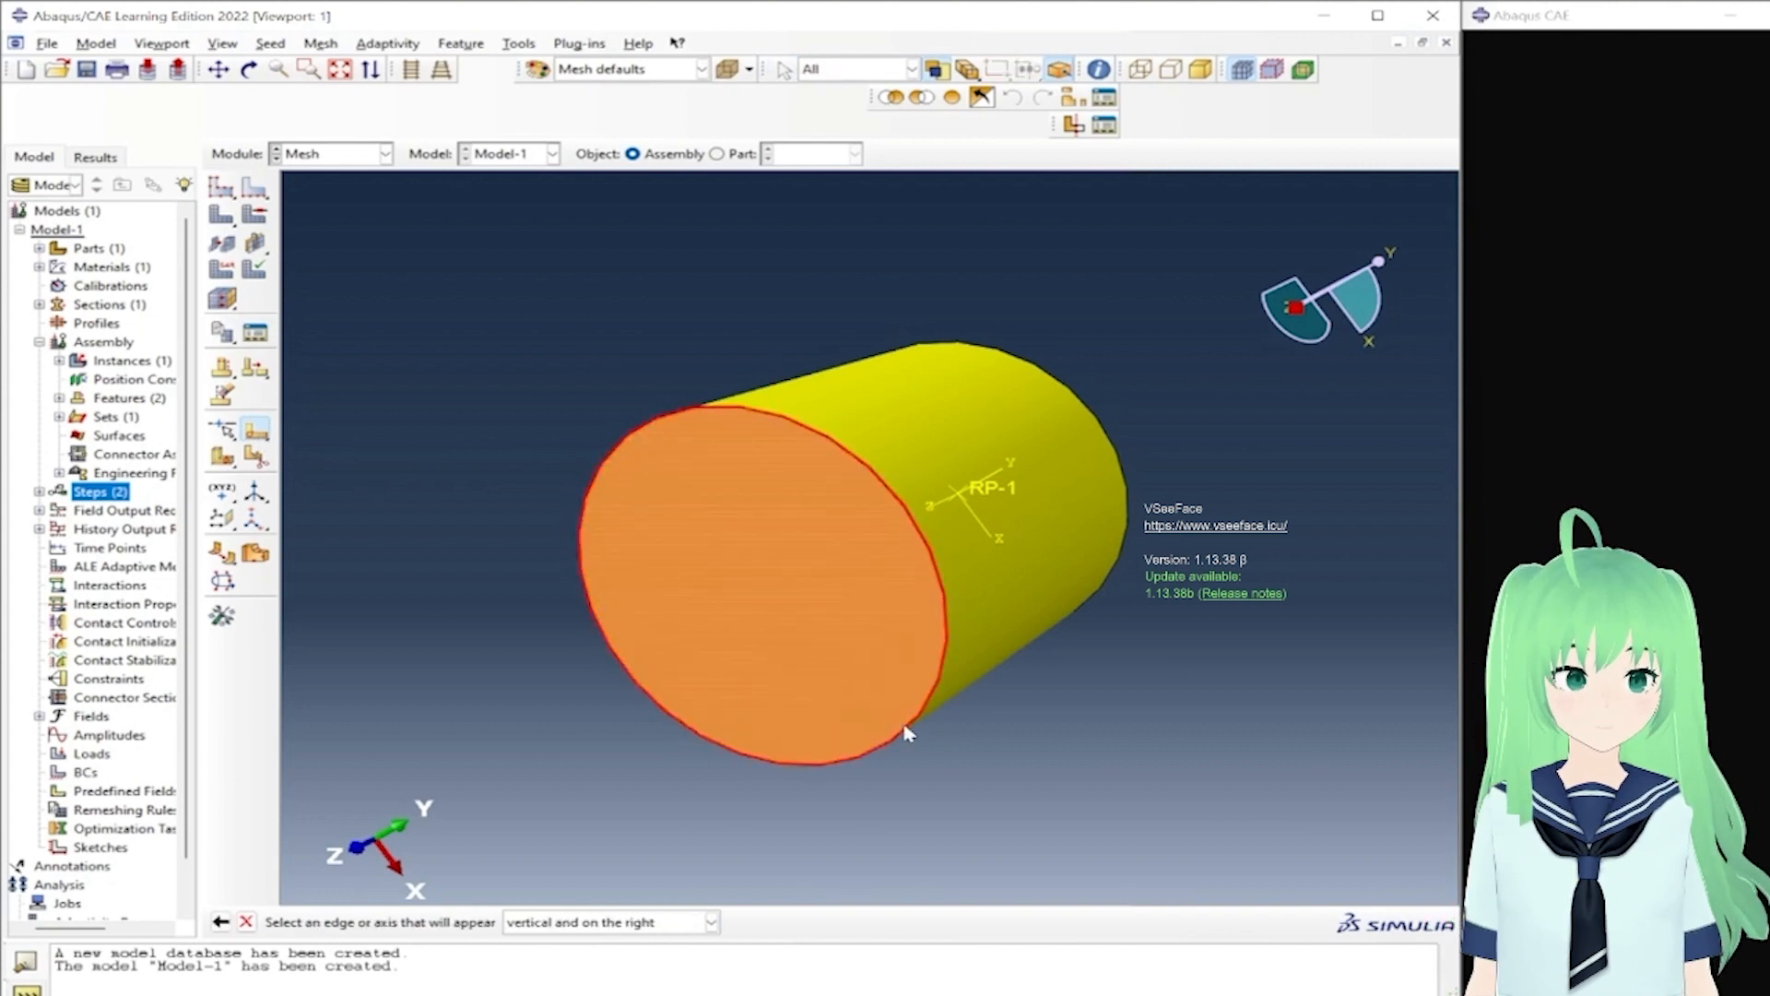
{"action": "left_click", "coordinate": [713, 922]}
{"action": "left_click", "coordinate": [712, 922]}
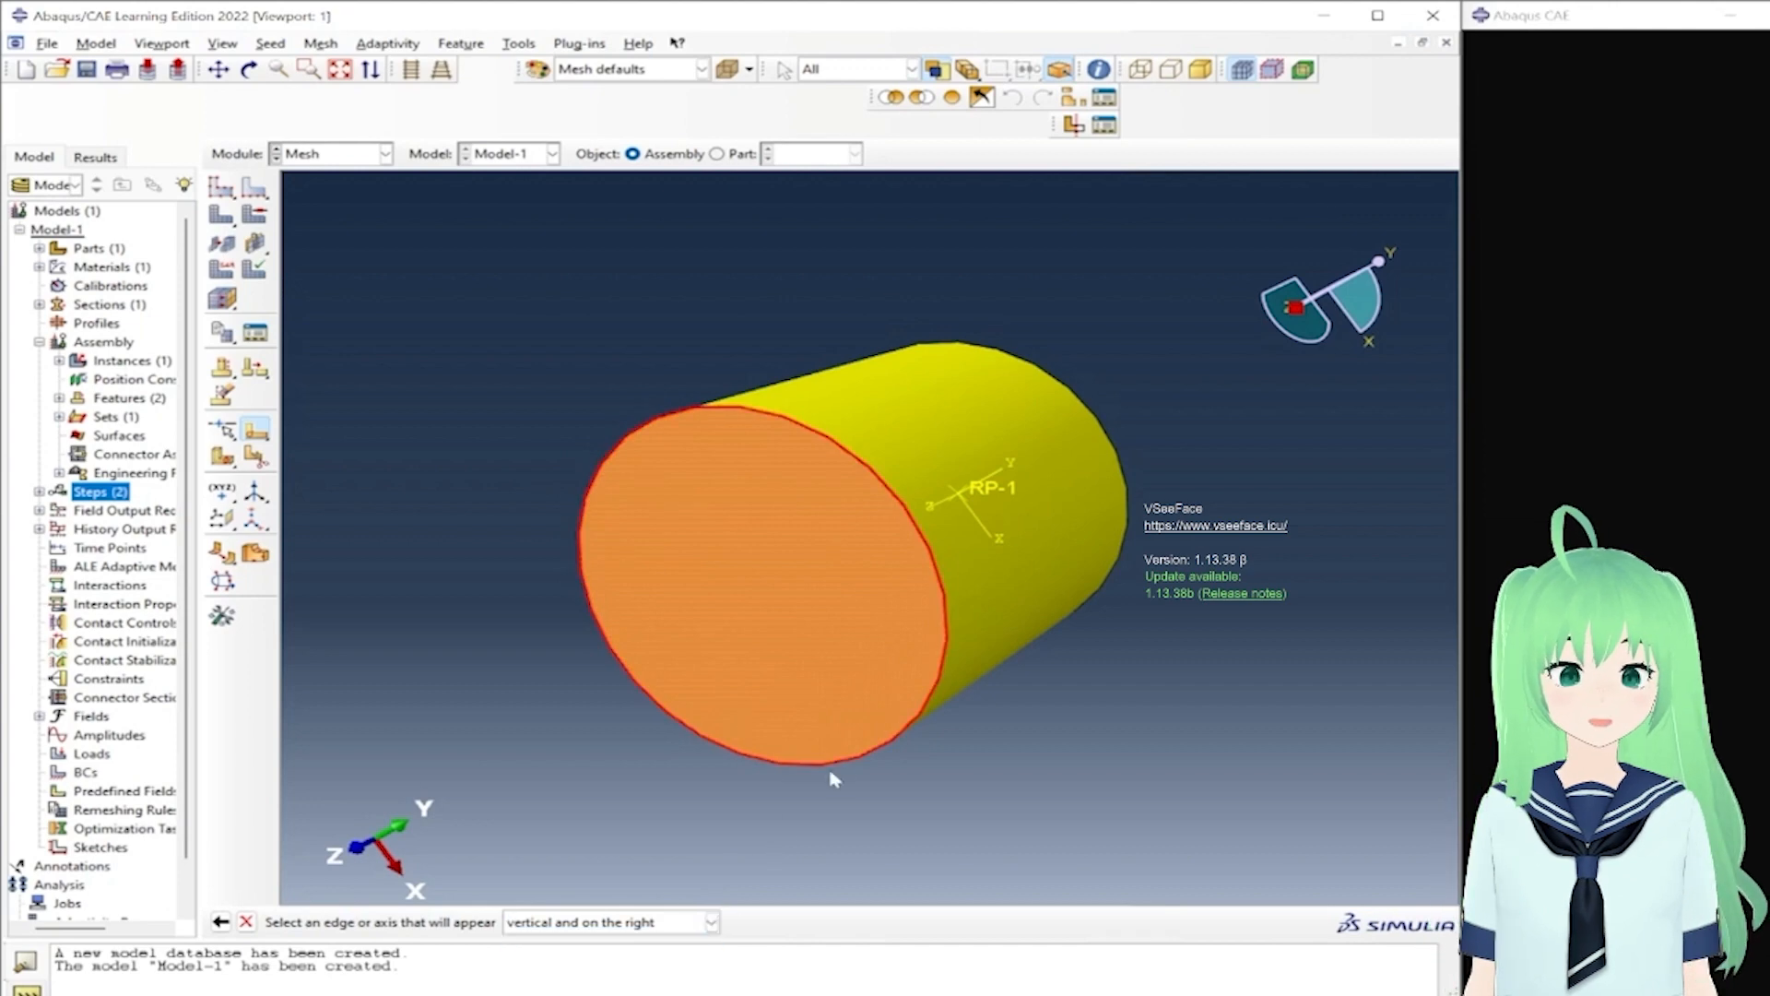
{"action": "left_click", "coordinate": [890, 747]}
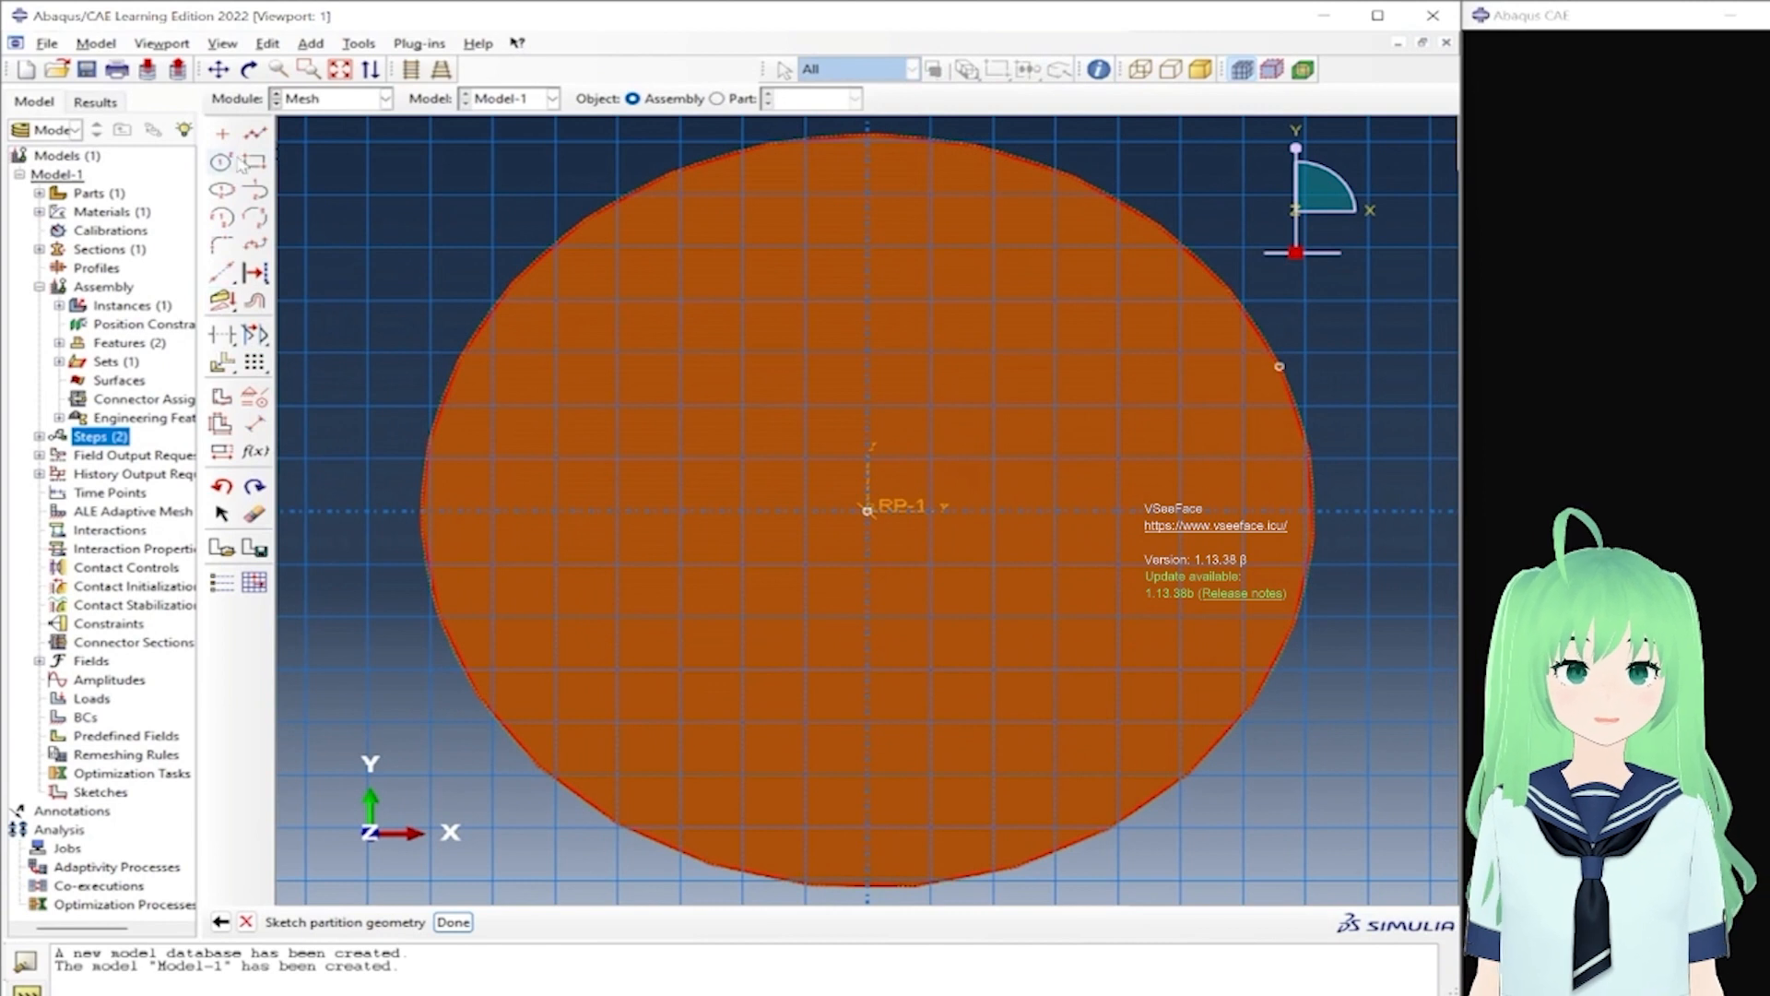
Sketch a vertical and a horizontal diameter across the circular face and complete the partition into four quadrants
{"action": "left_click", "coordinate": [255, 134]}
{"action": "left_click", "coordinate": [868, 137]}
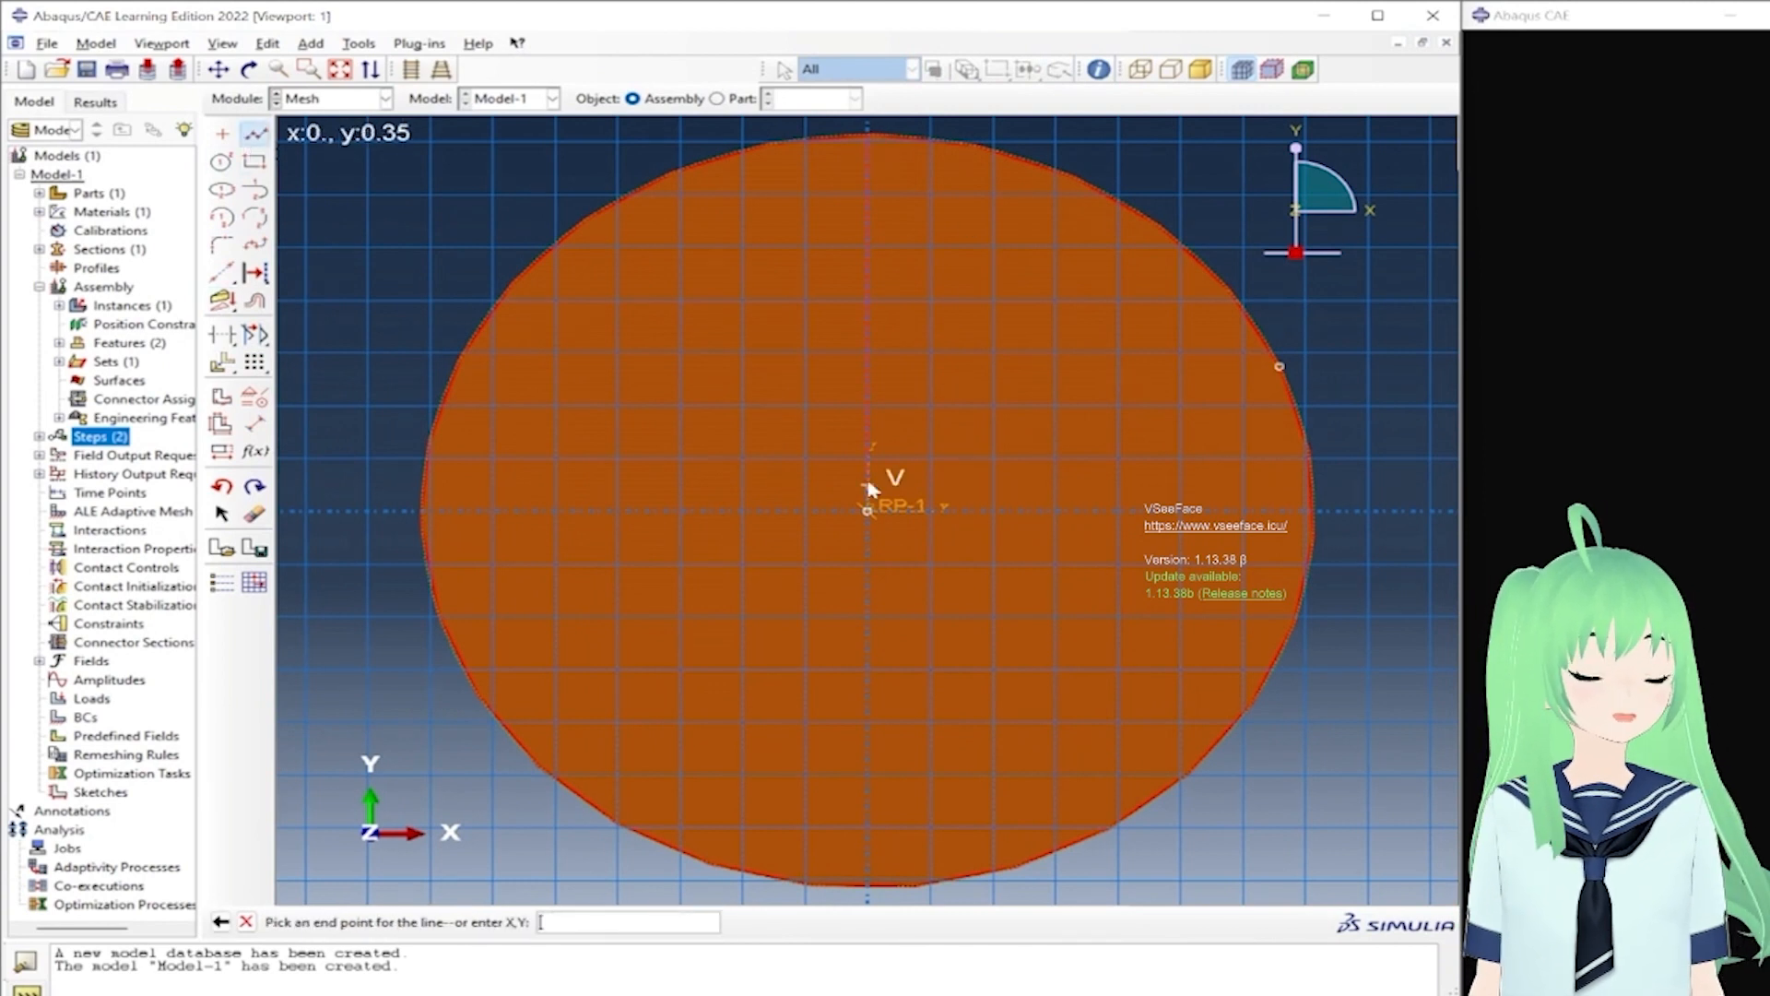
{"action": "left_click", "coordinate": [868, 890]}
{"action": "key", "text": "Escape"}
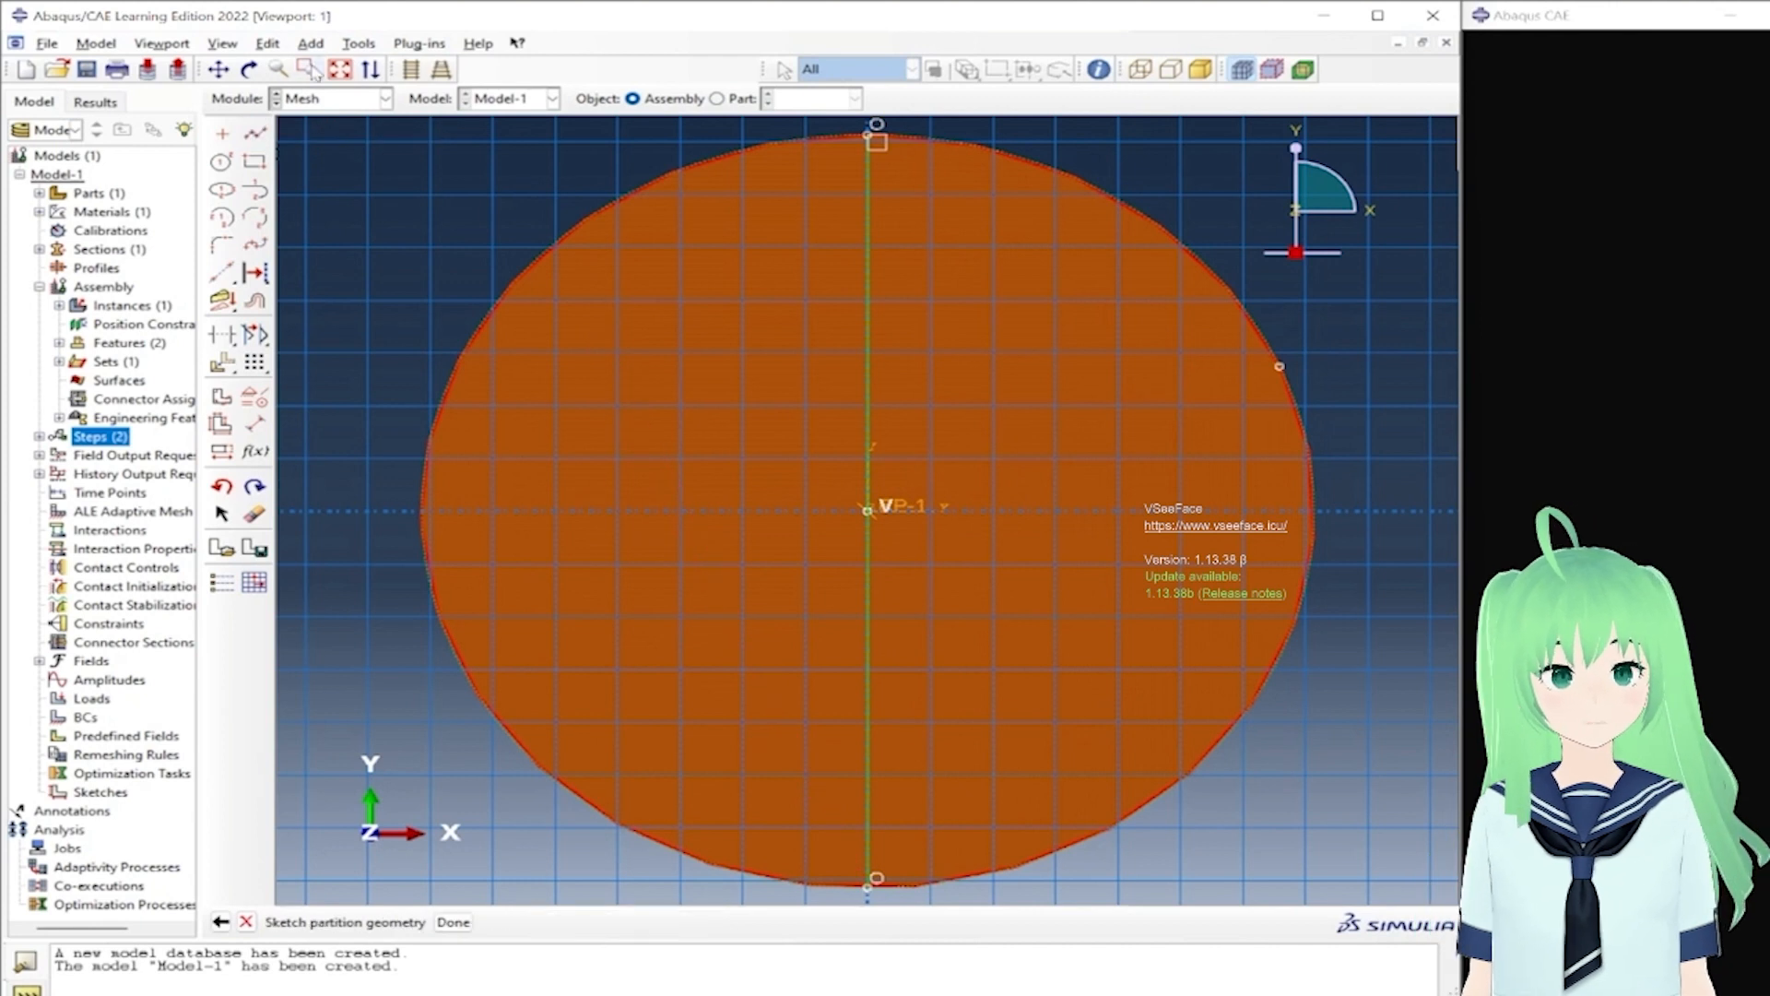
{"action": "left_click", "coordinate": [255, 135]}
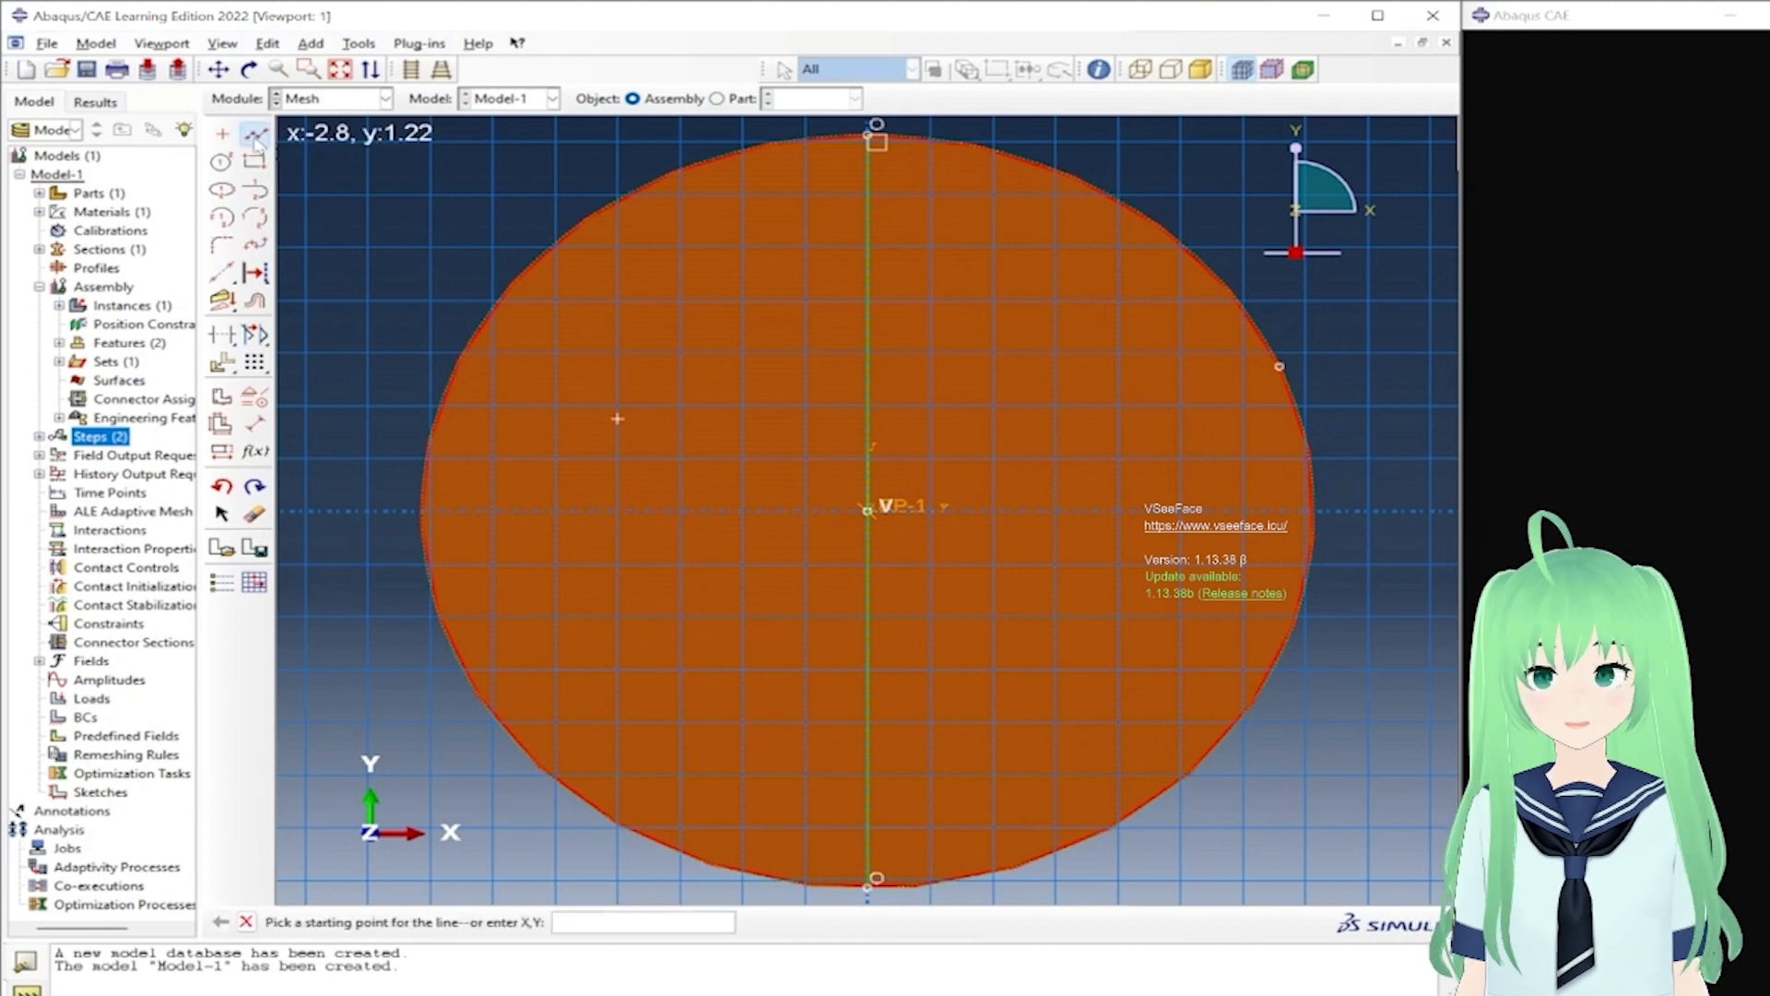
{"action": "left_click", "coordinate": [423, 510]}
{"action": "left_click", "coordinate": [1315, 507]}
{"action": "key", "text": "Escape"}
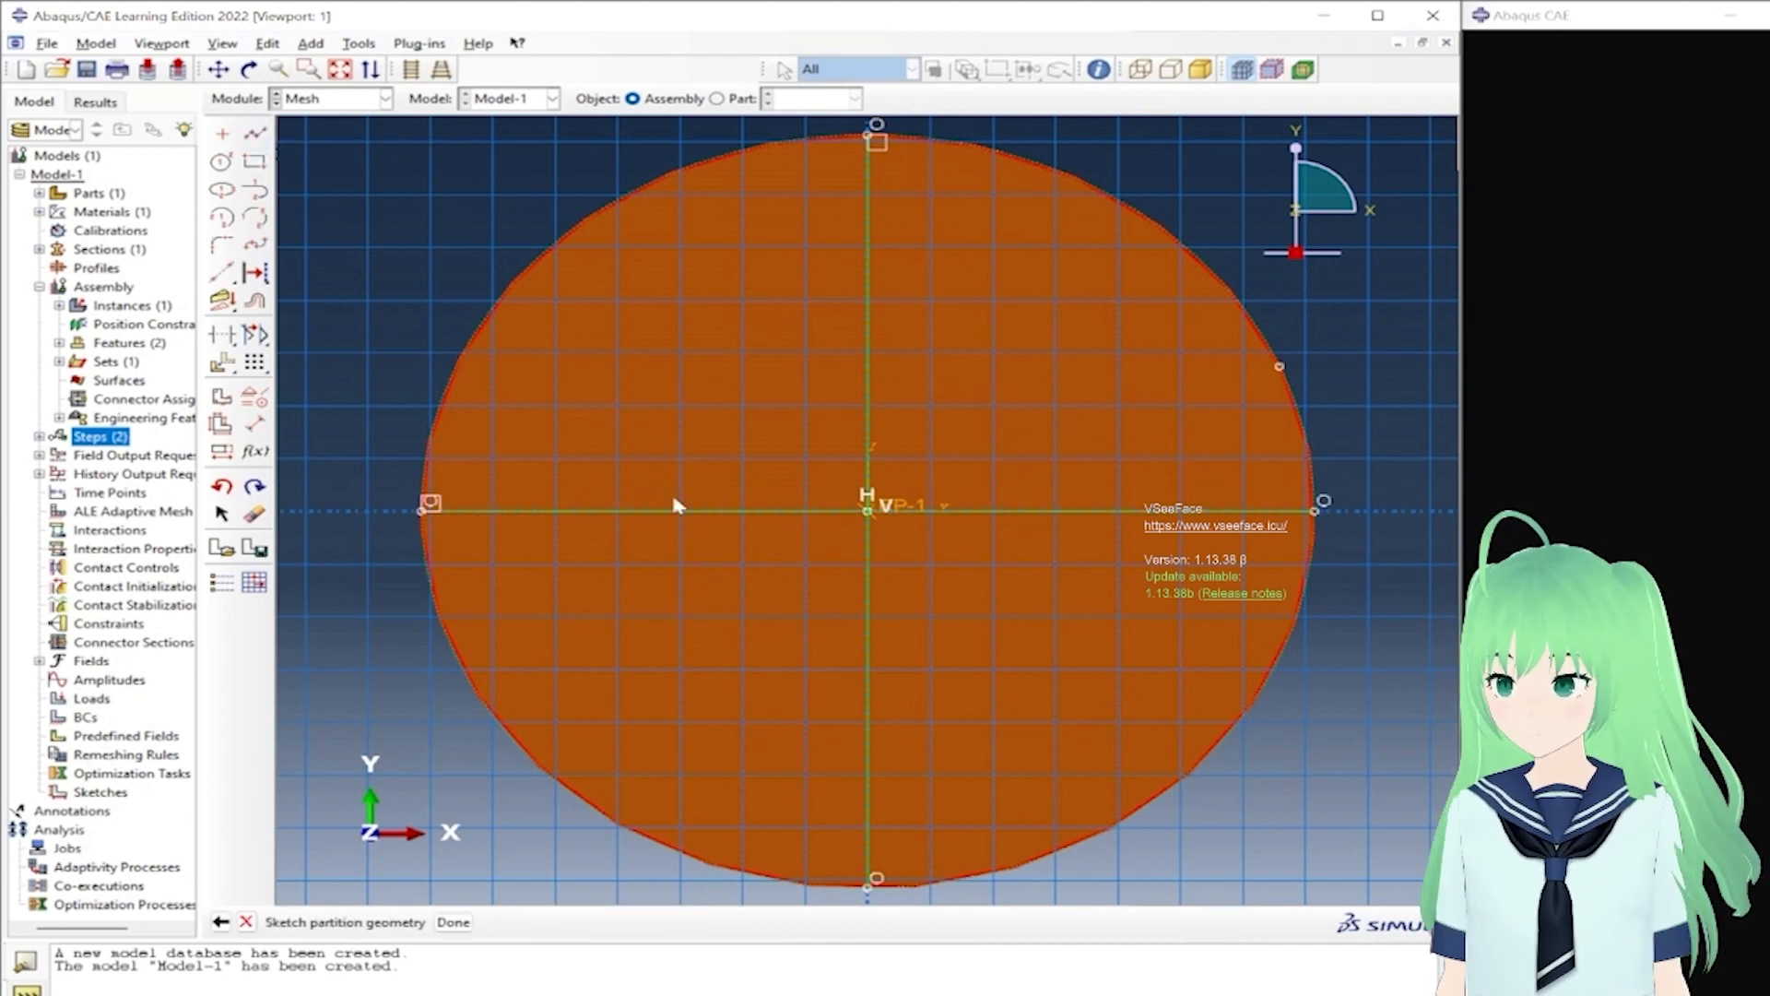
{"action": "left_click", "coordinate": [453, 922]}
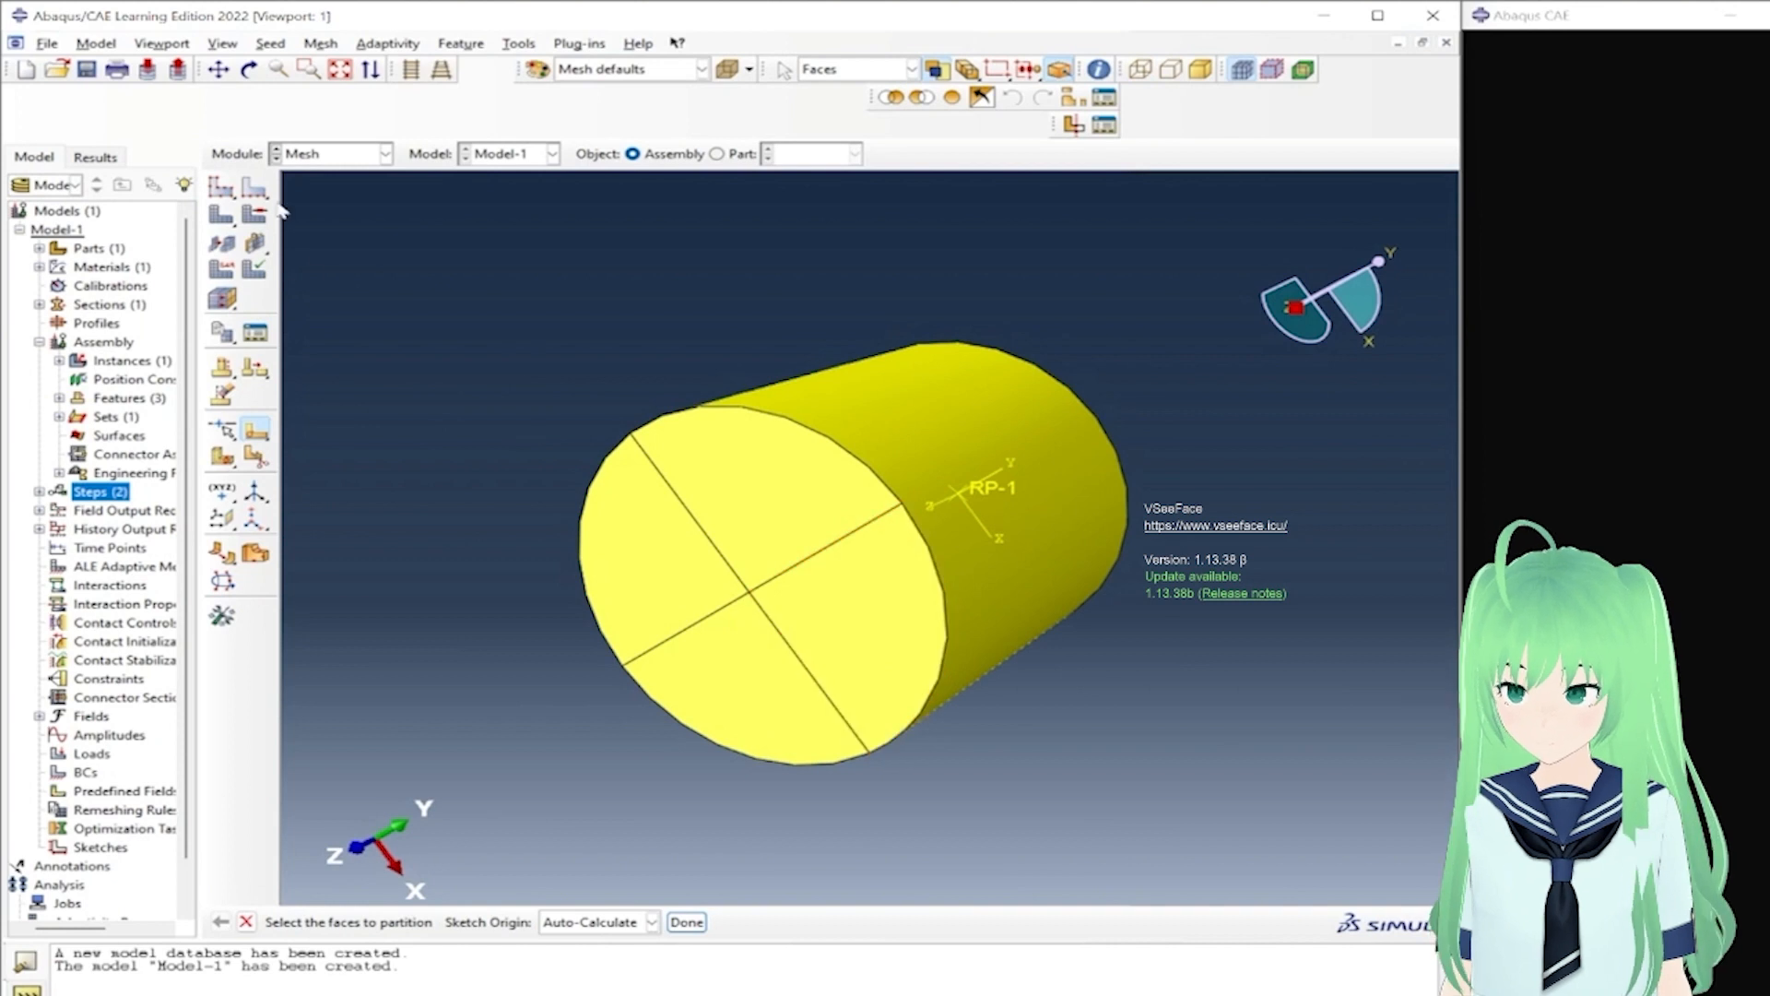
Seed the cylinder instance with an approximate global size of 1.5 and generate its mesh
{"action": "left_click", "coordinate": [223, 188]}
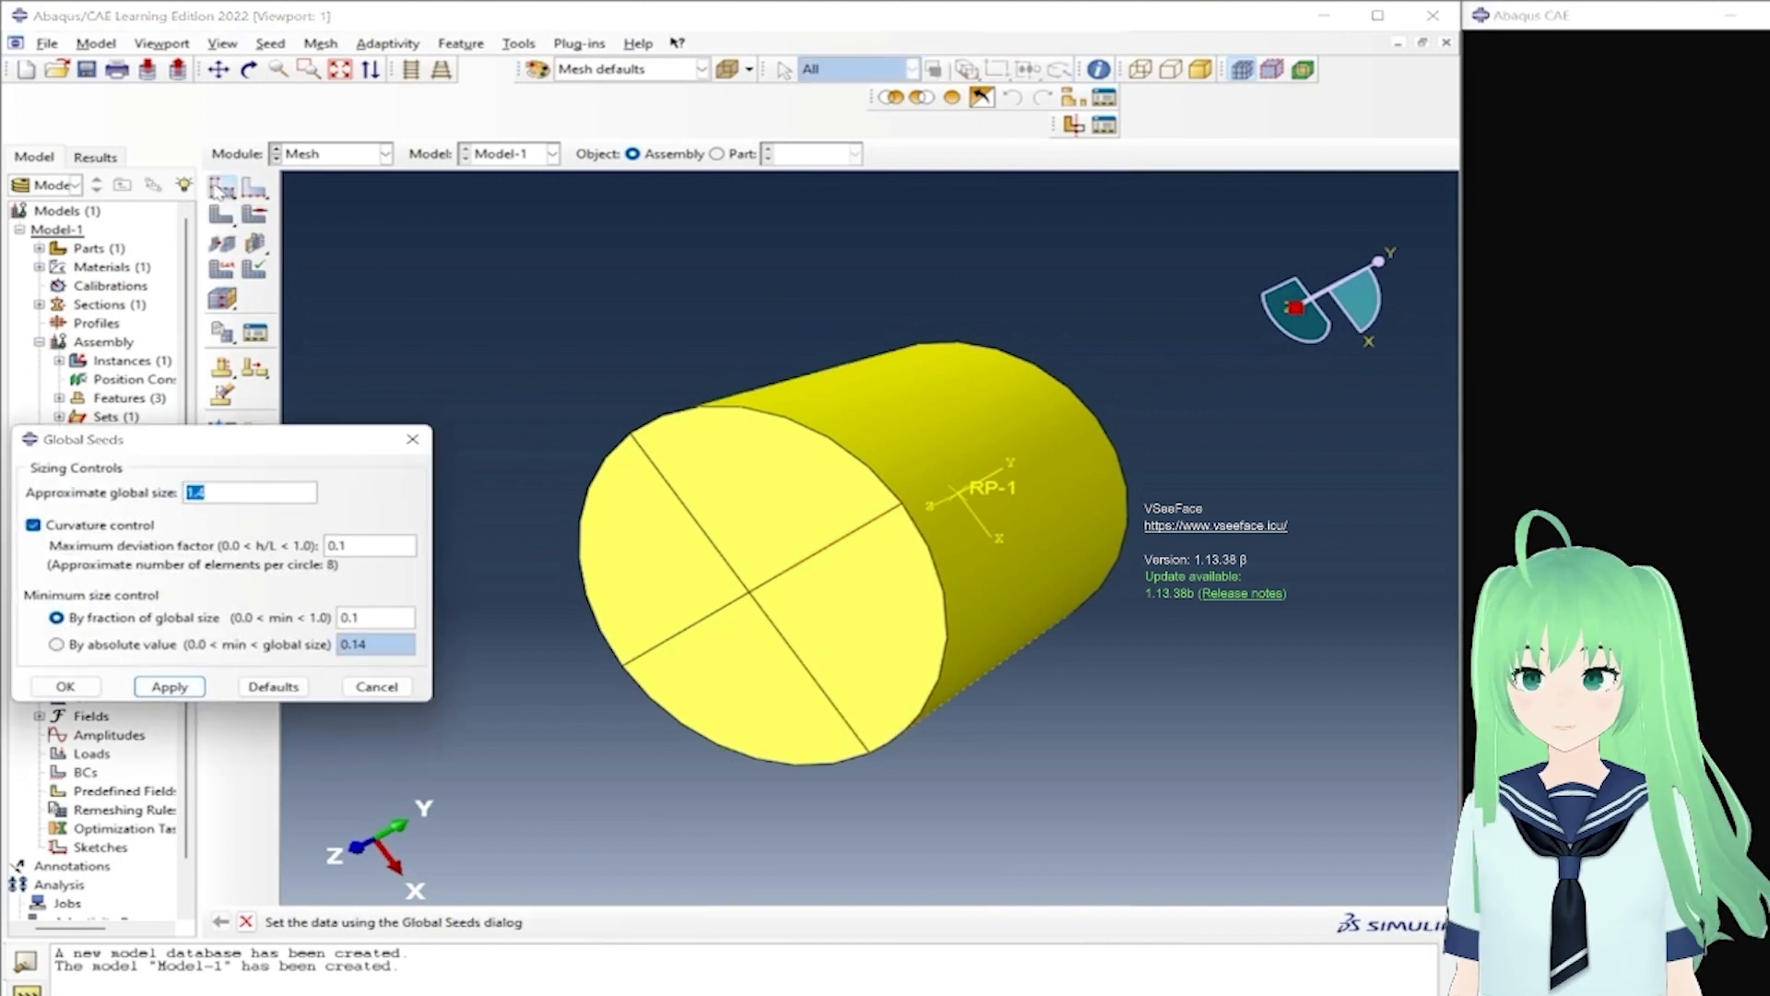
{"action": "left_click", "coordinate": [227, 494]}
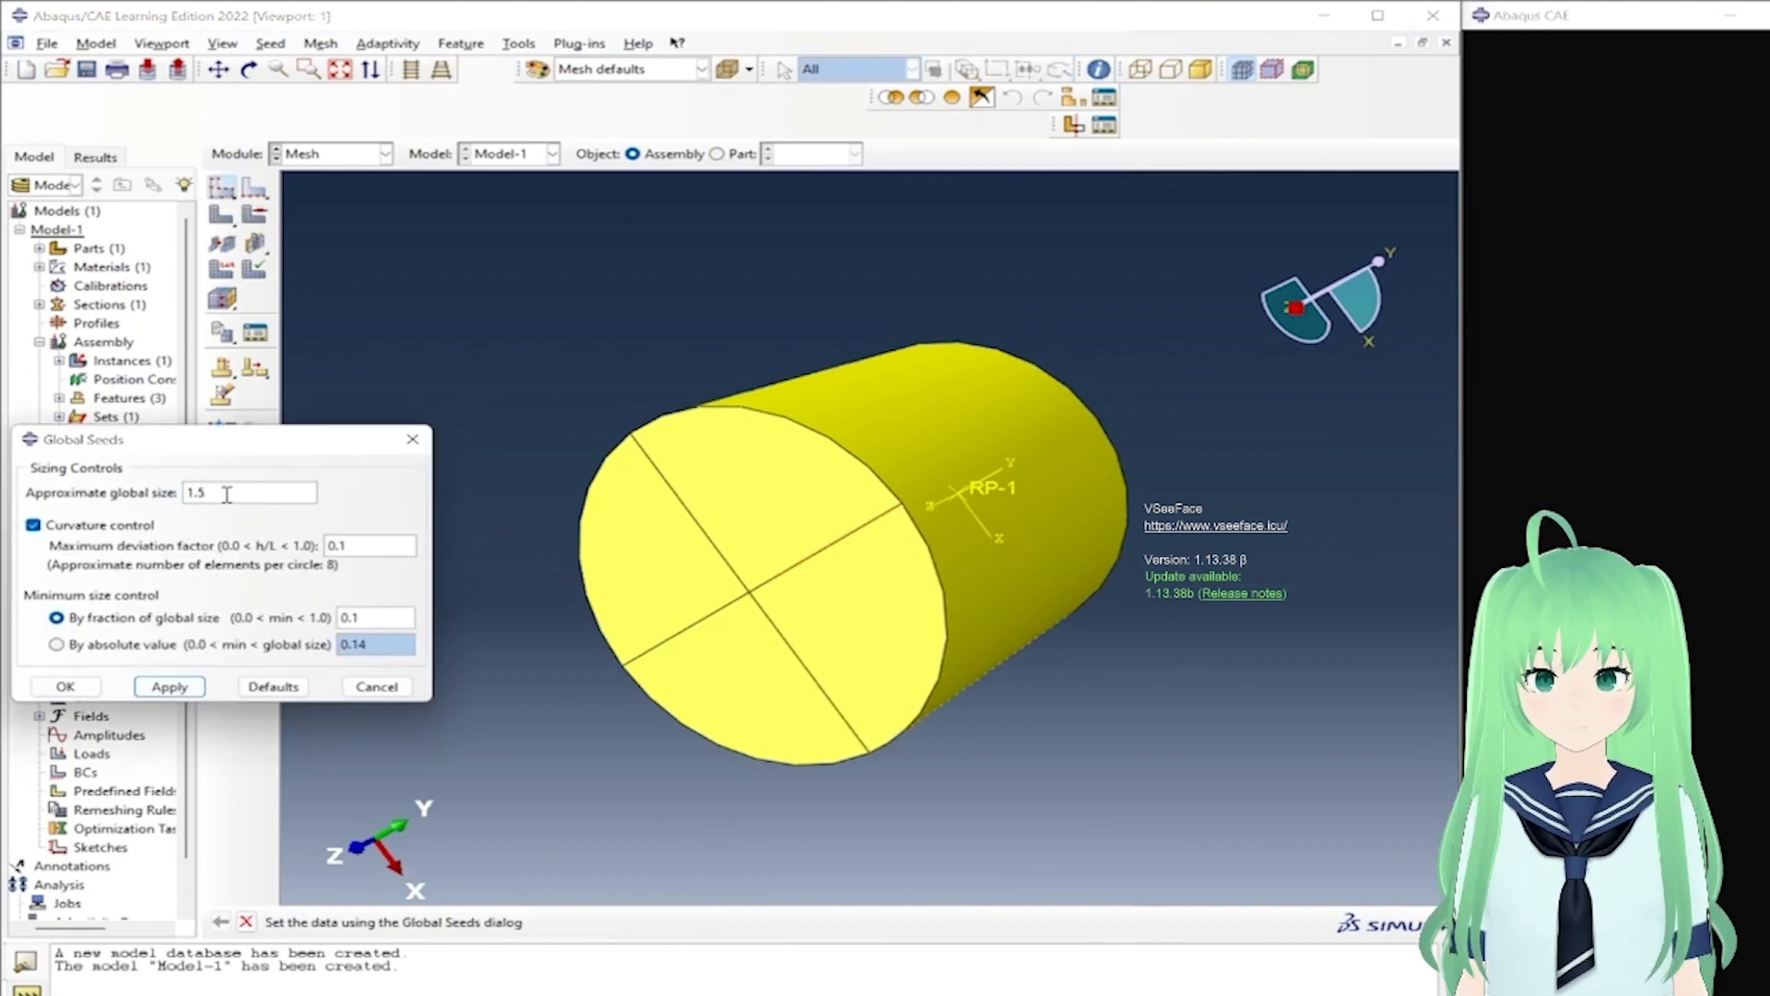
{"action": "left_click", "coordinate": [341, 618]}
{"action": "left_click", "coordinate": [72, 688]}
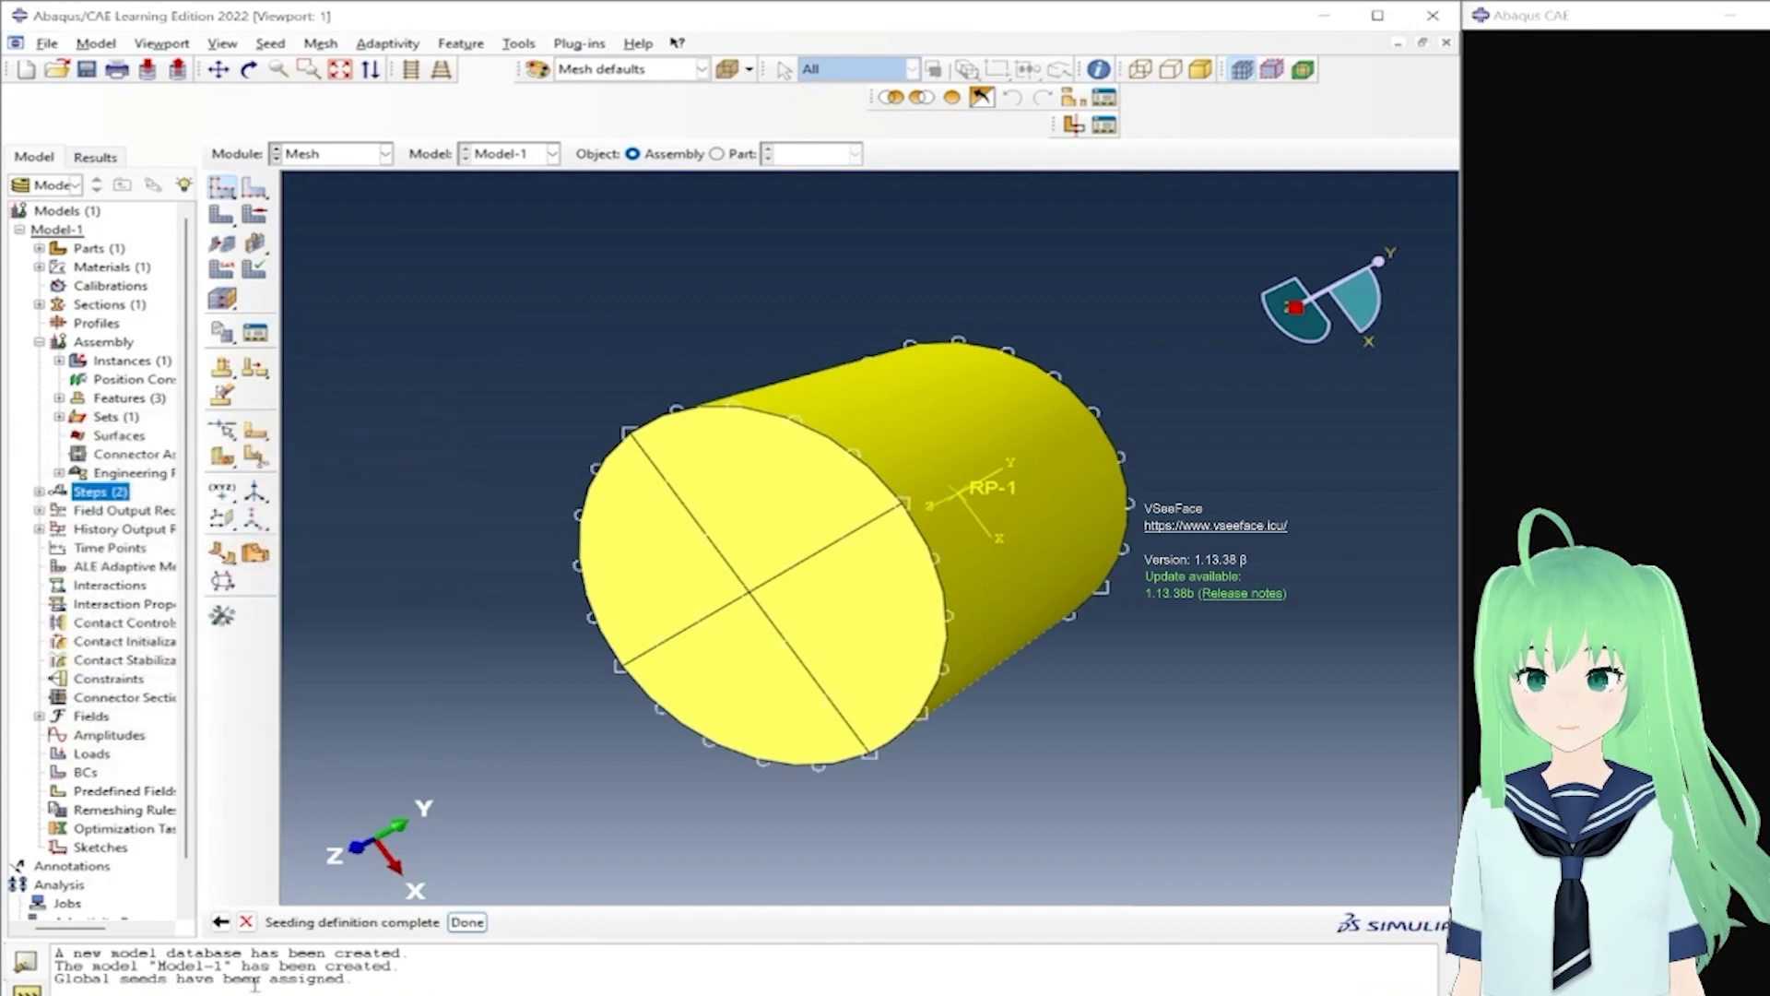
{"action": "left_click", "coordinate": [467, 922]}
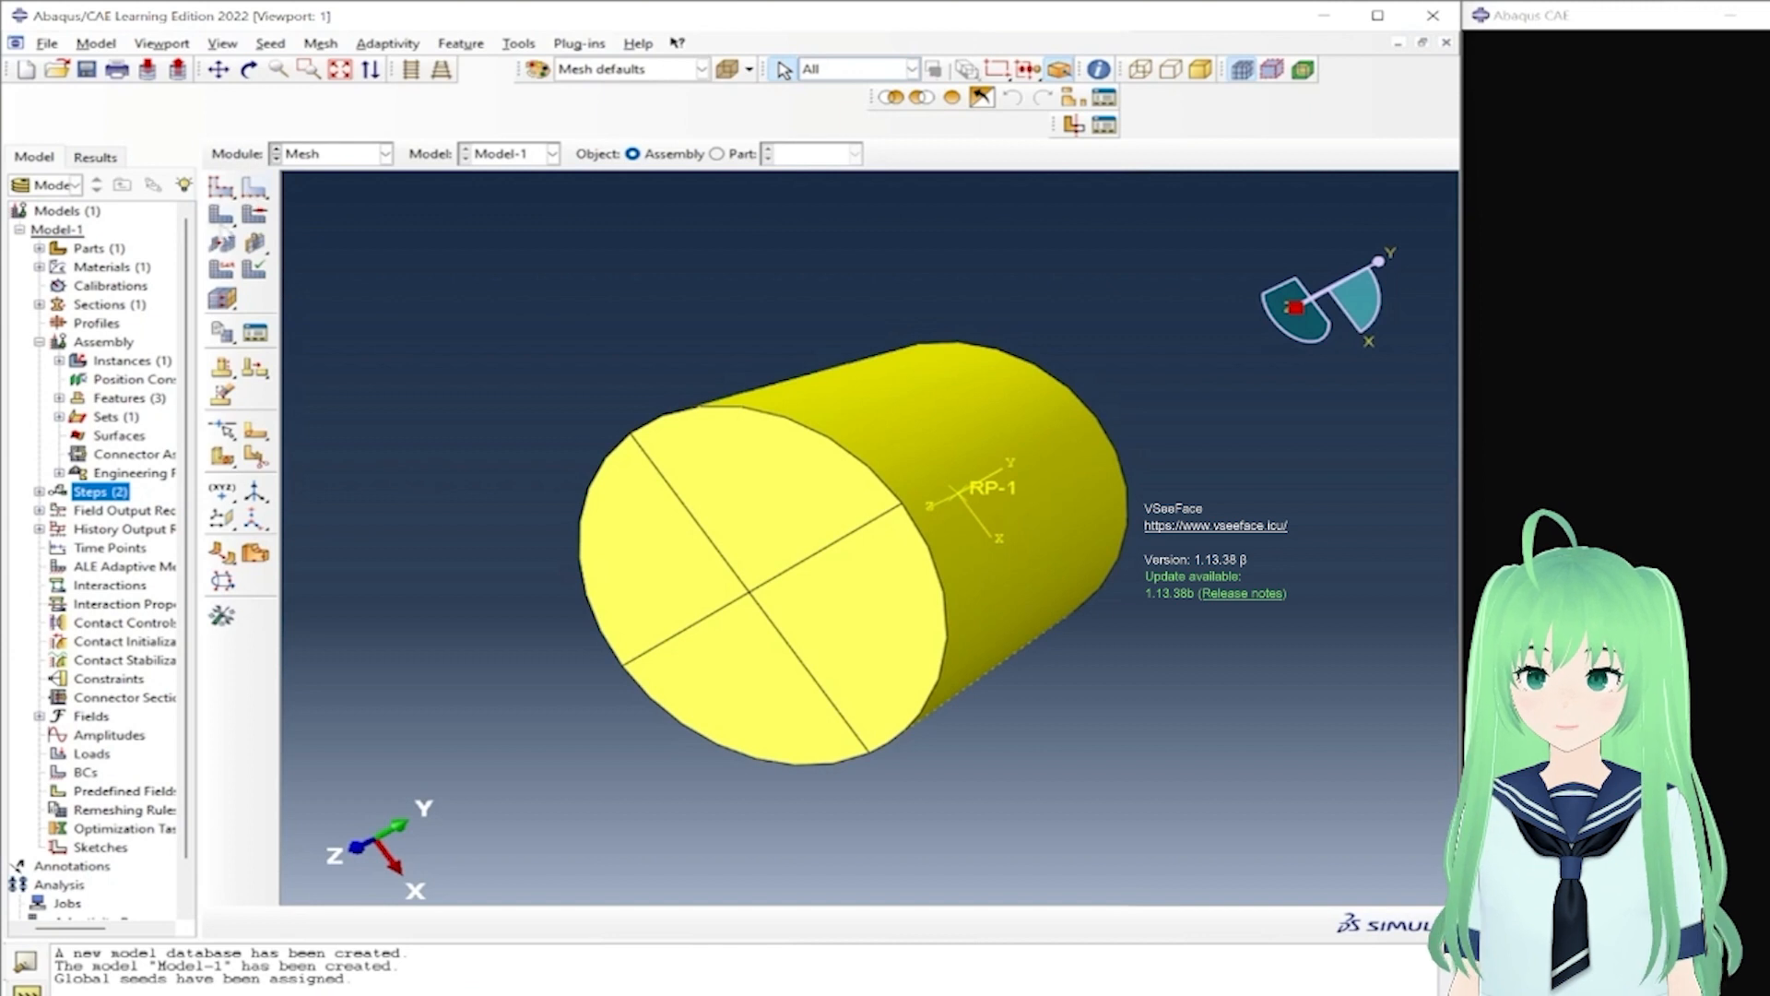
{"action": "left_click", "coordinate": [223, 218]}
{"action": "left_click", "coordinate": [468, 925]}
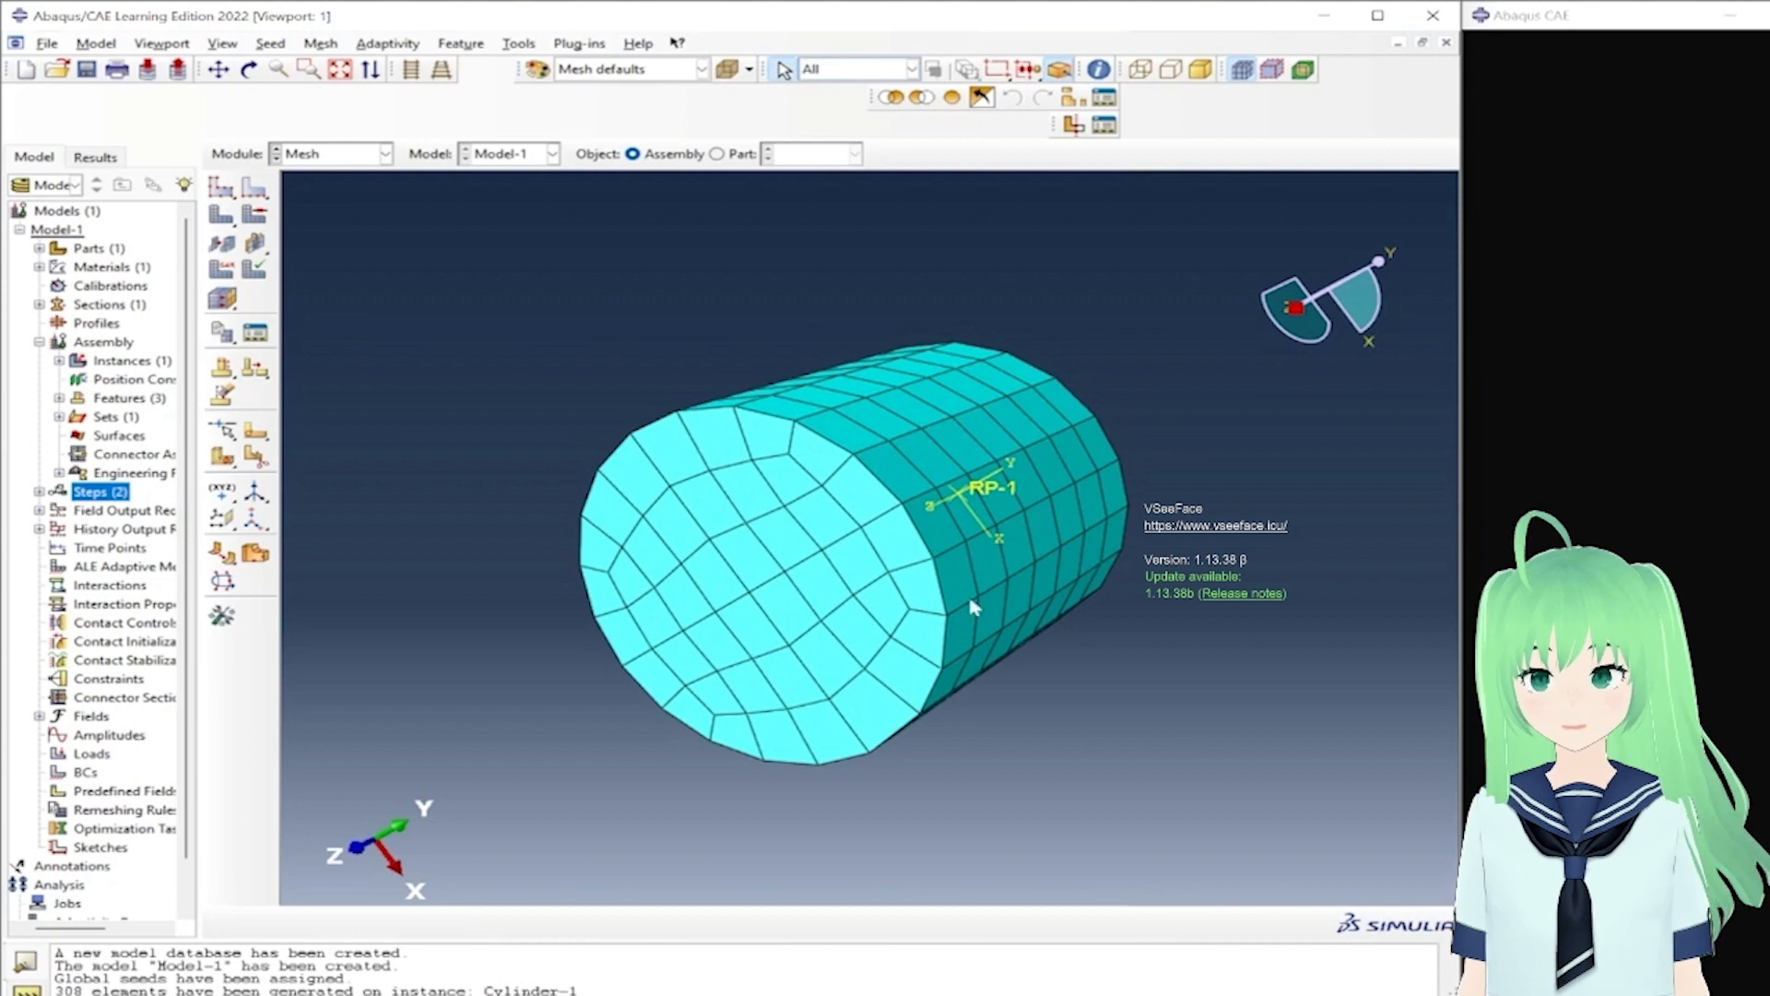
Query the mesh of the entire assembly to check its node and element data
{"action": "left_click", "coordinate": [1098, 70]}
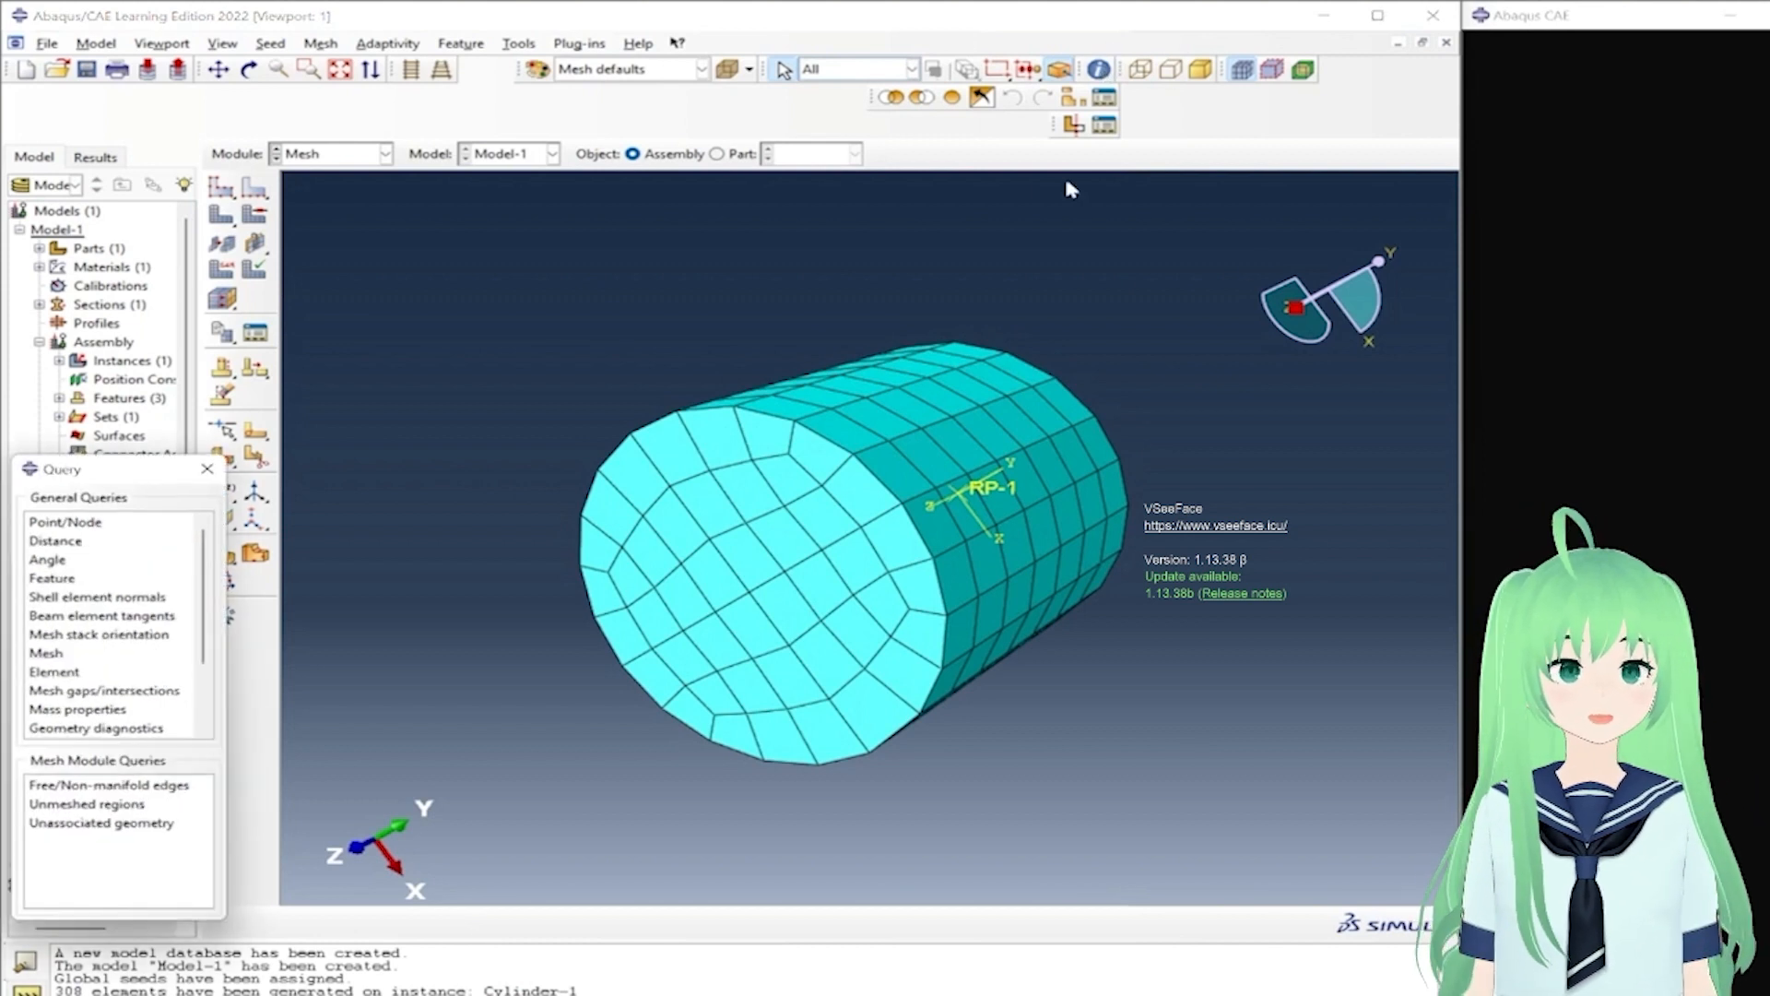
{"action": "left_click", "coordinate": [64, 653]}
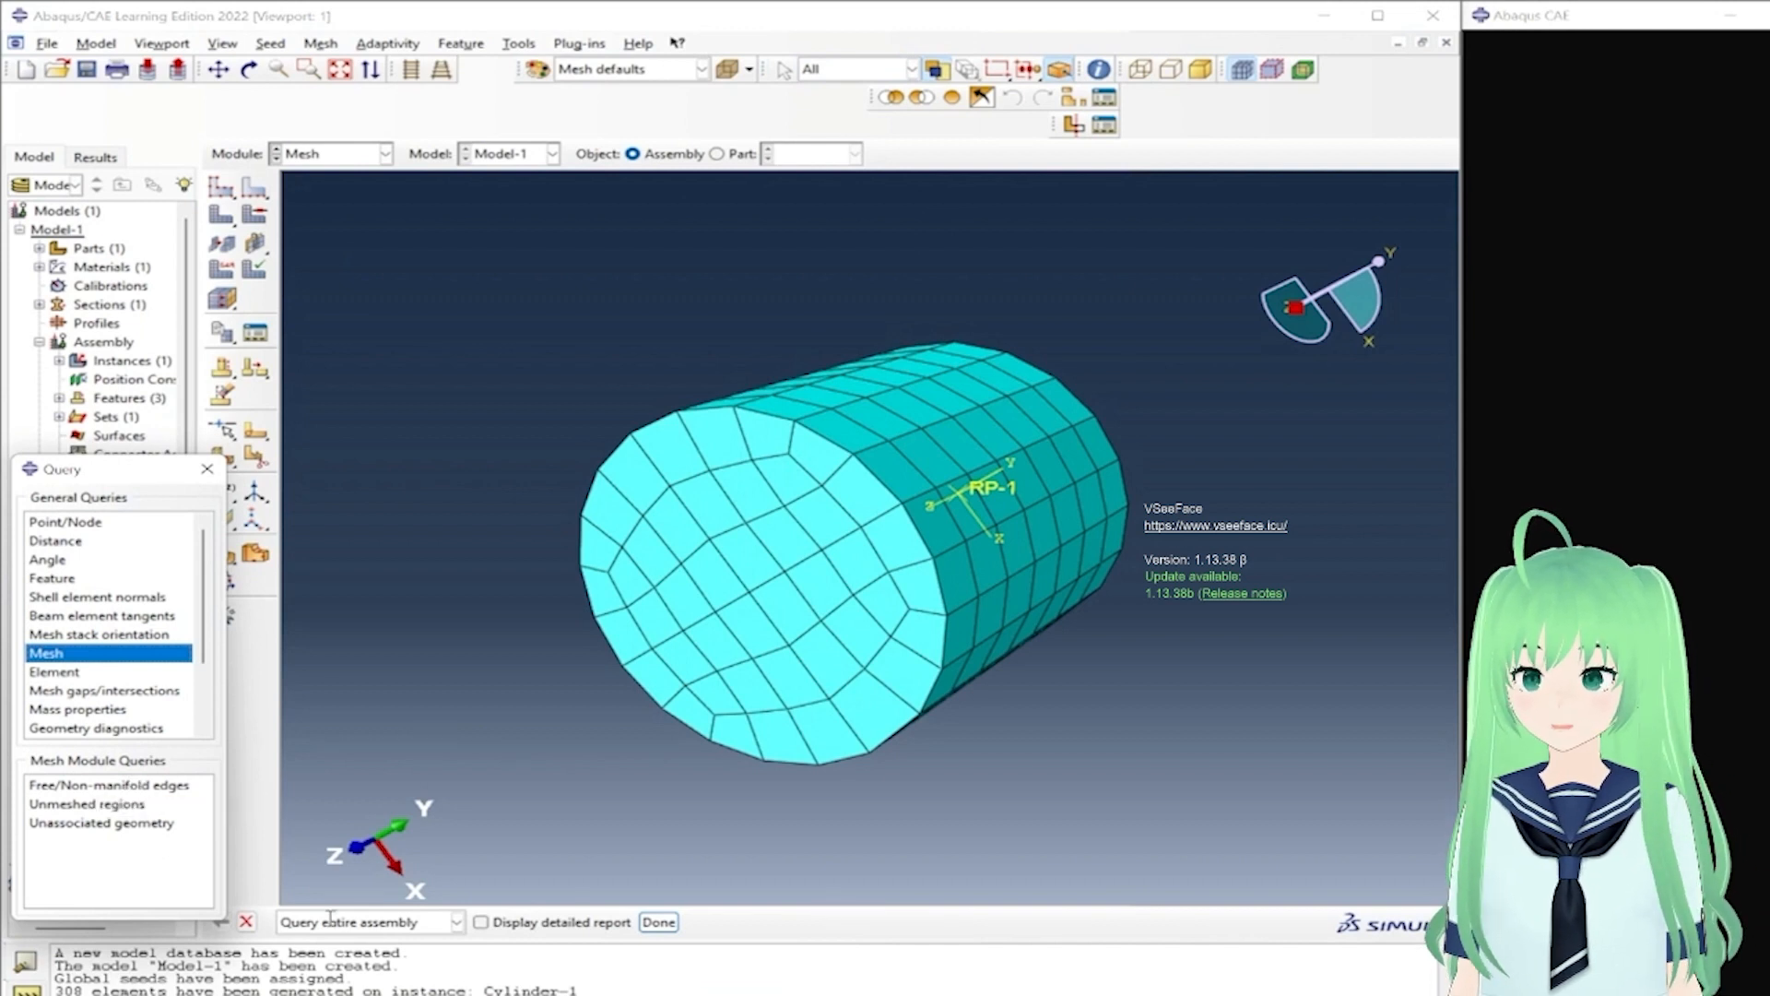
{"action": "left_click", "coordinate": [660, 924]}
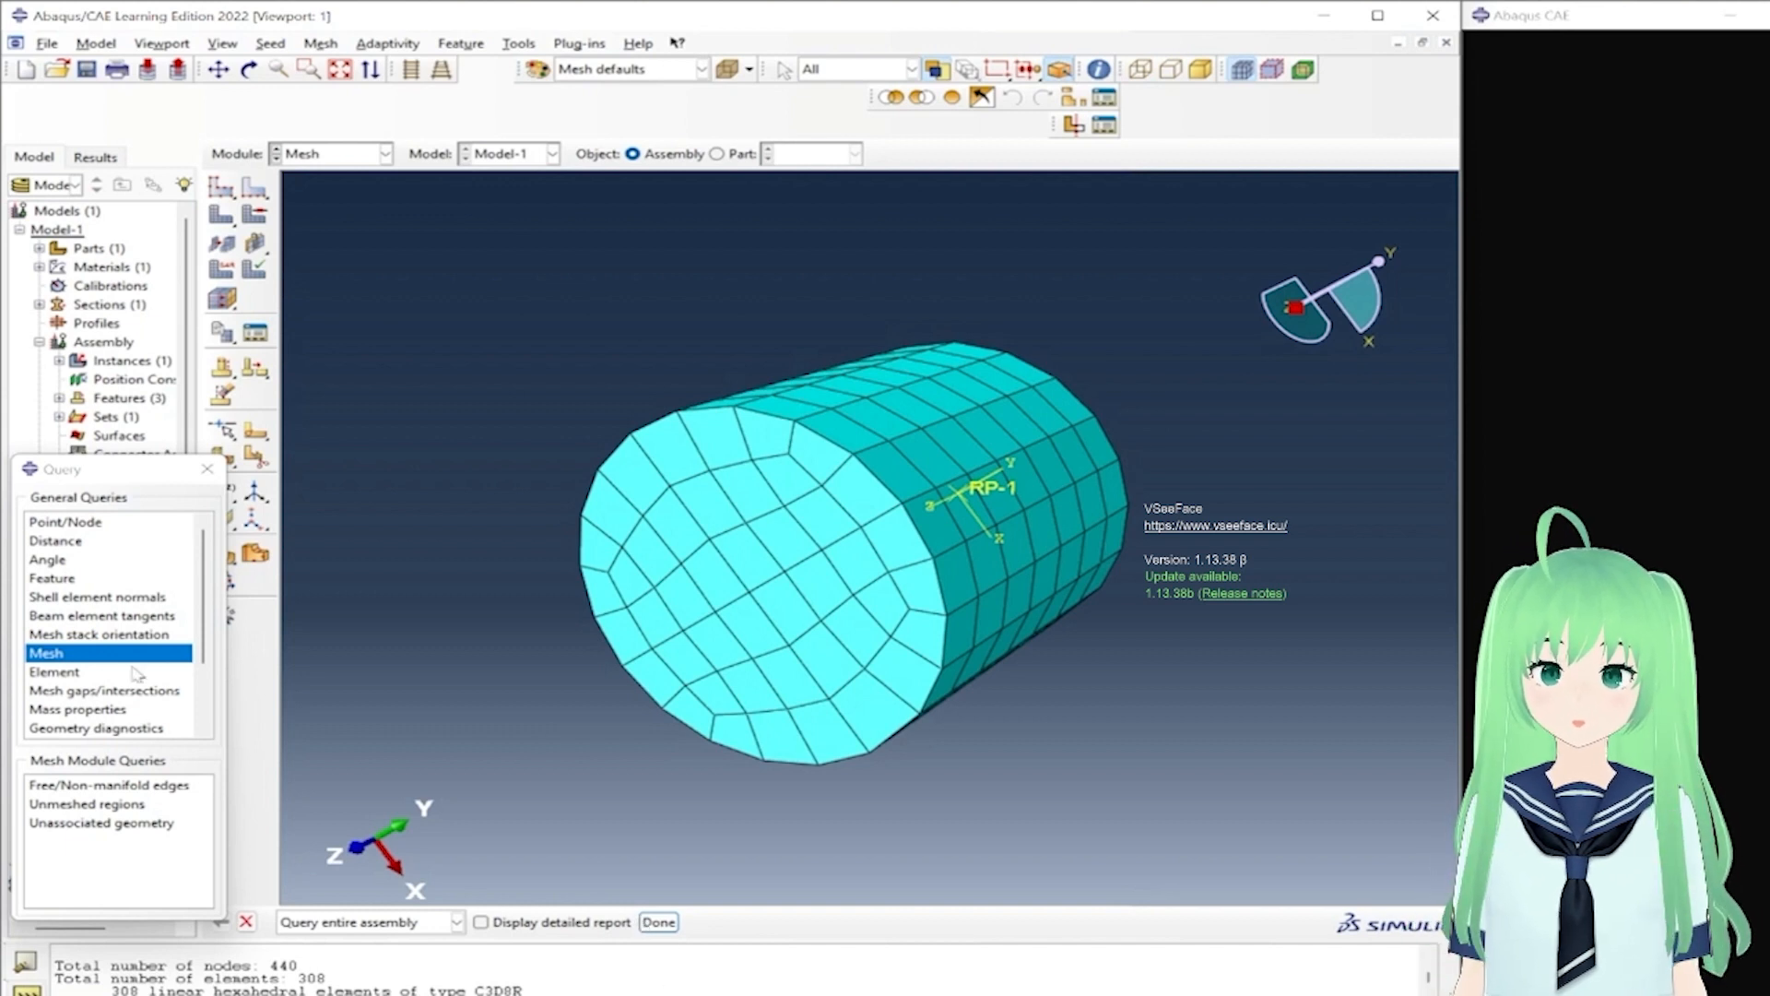
{"action": "left_click", "coordinate": [205, 472]}
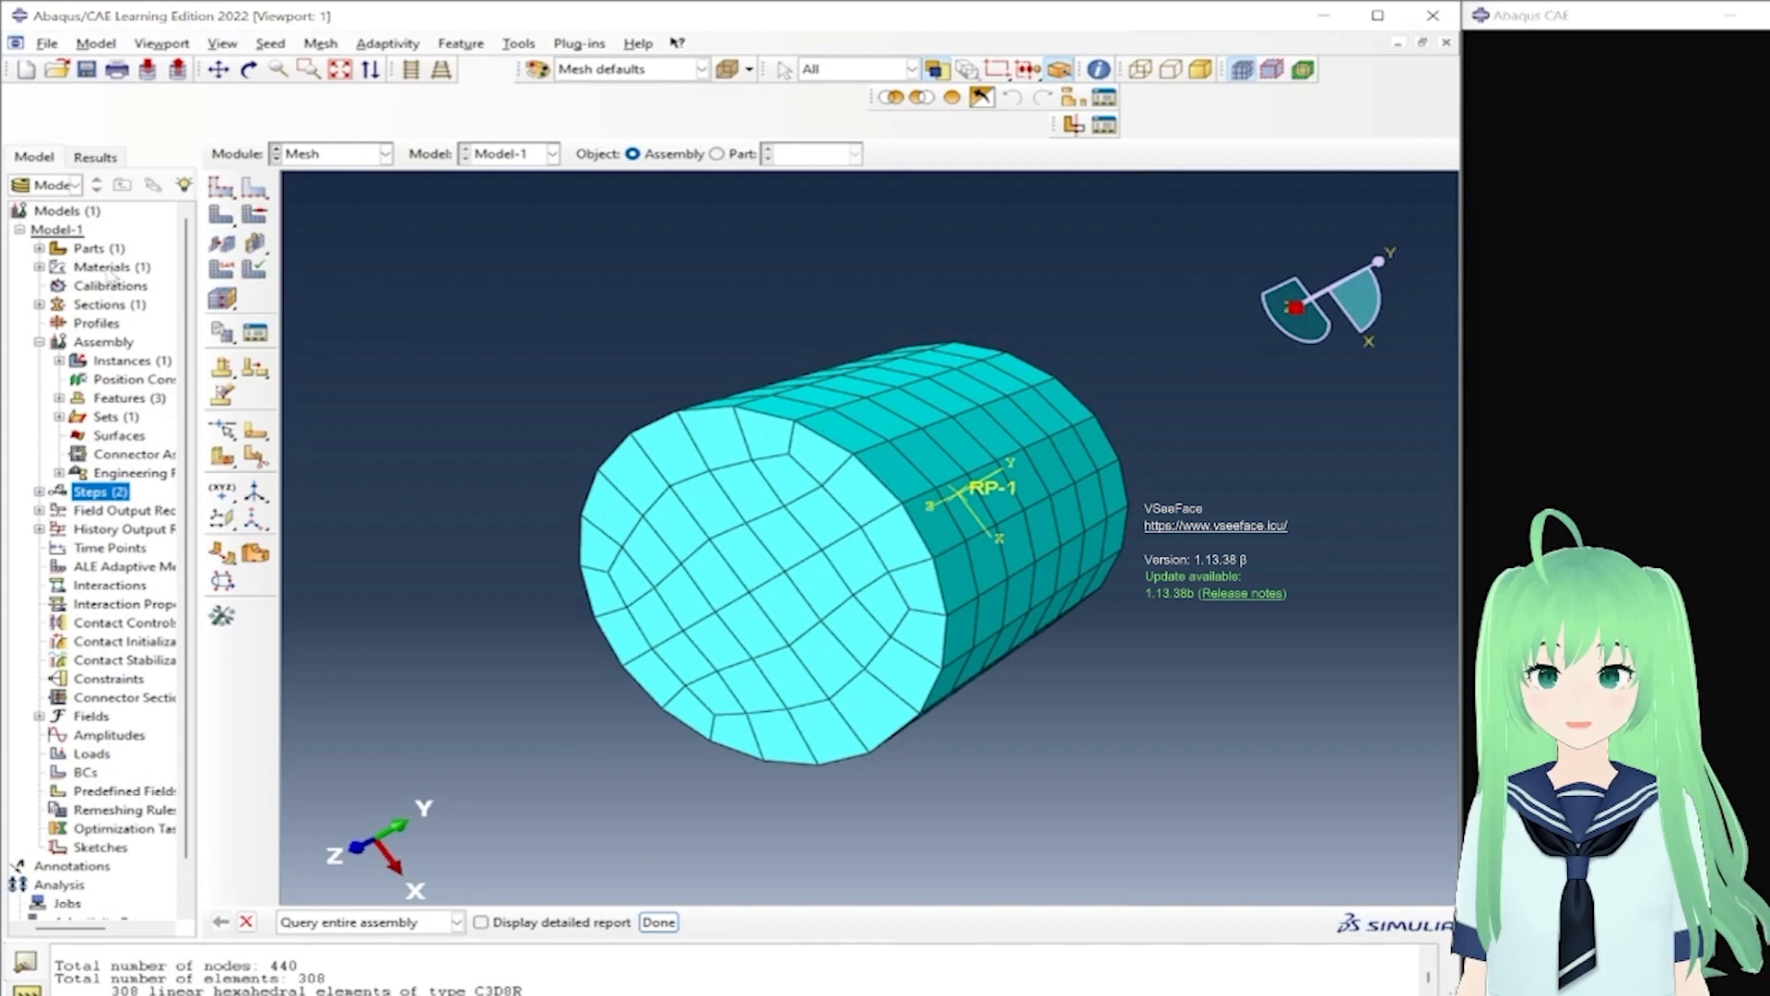
Start a Coupling constraint named Couple with RP-1 as its control point, without creating a set
{"action": "scroll", "coordinate": [111, 696], "scroll_direction": "down", "scroll_amount": 1}
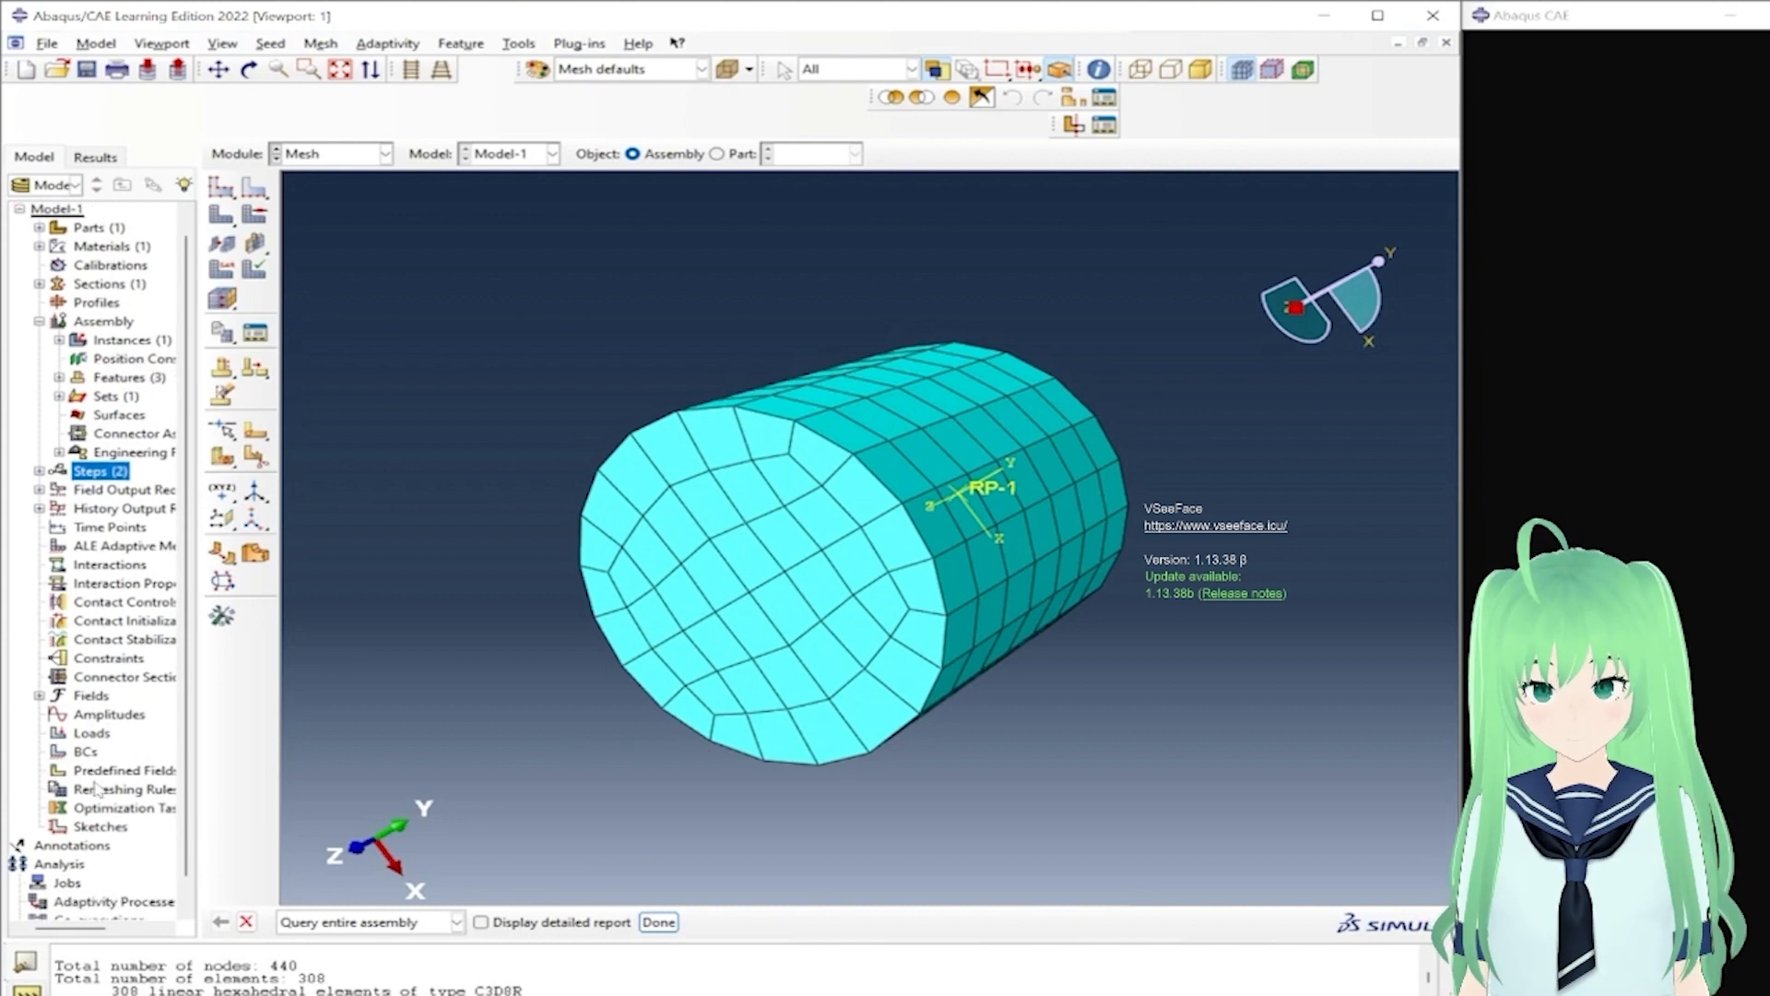
{"action": "left_click", "coordinate": [90, 631]}
{"action": "right_click", "coordinate": [87, 637]}
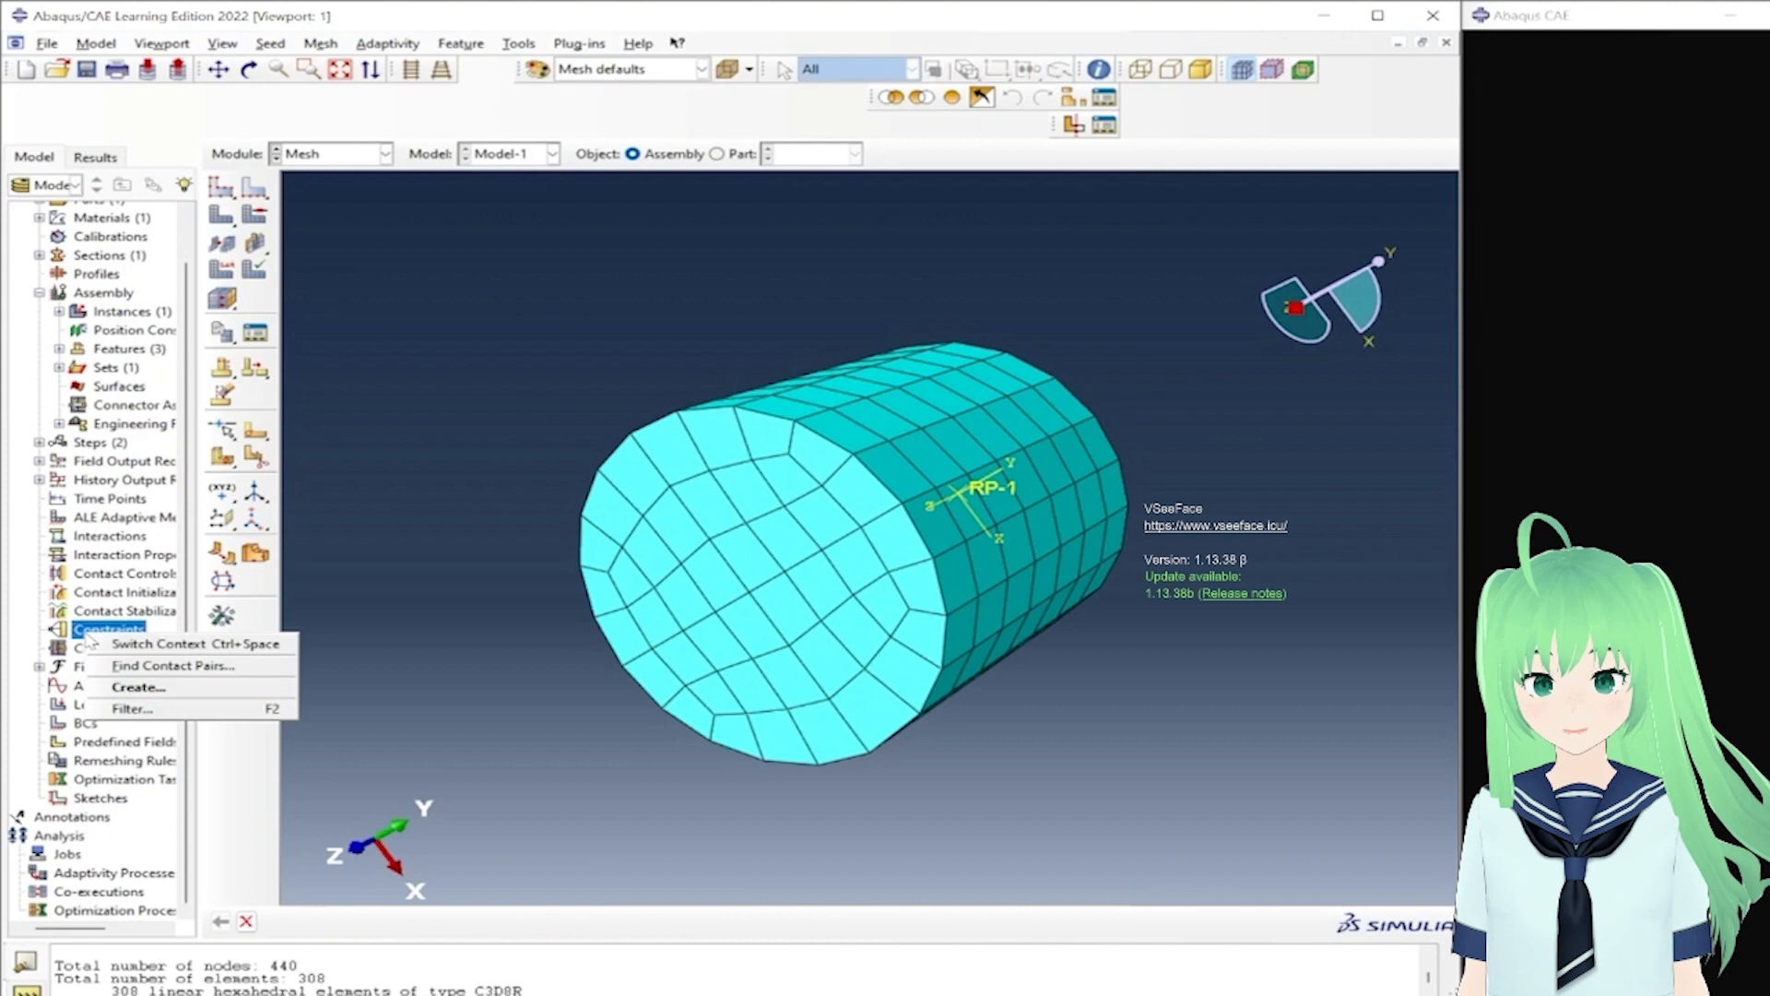
{"action": "left_click", "coordinate": [134, 690]}
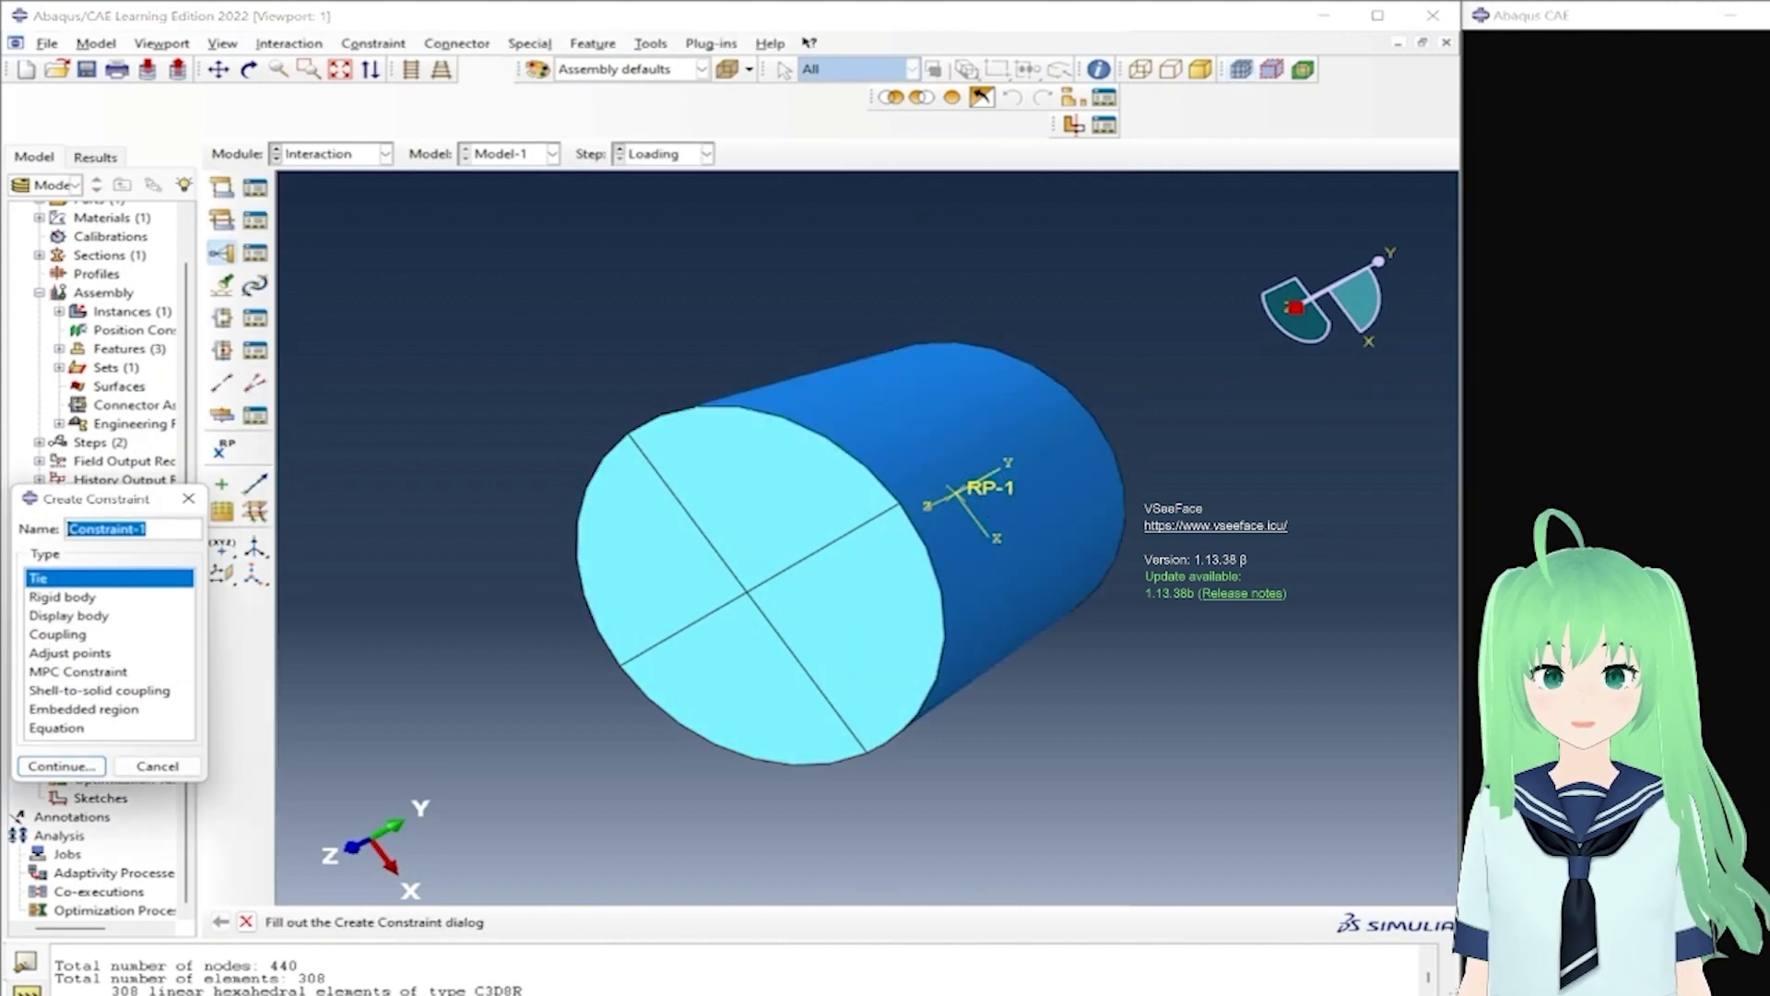
{"action": "type", "text": "Couple"}
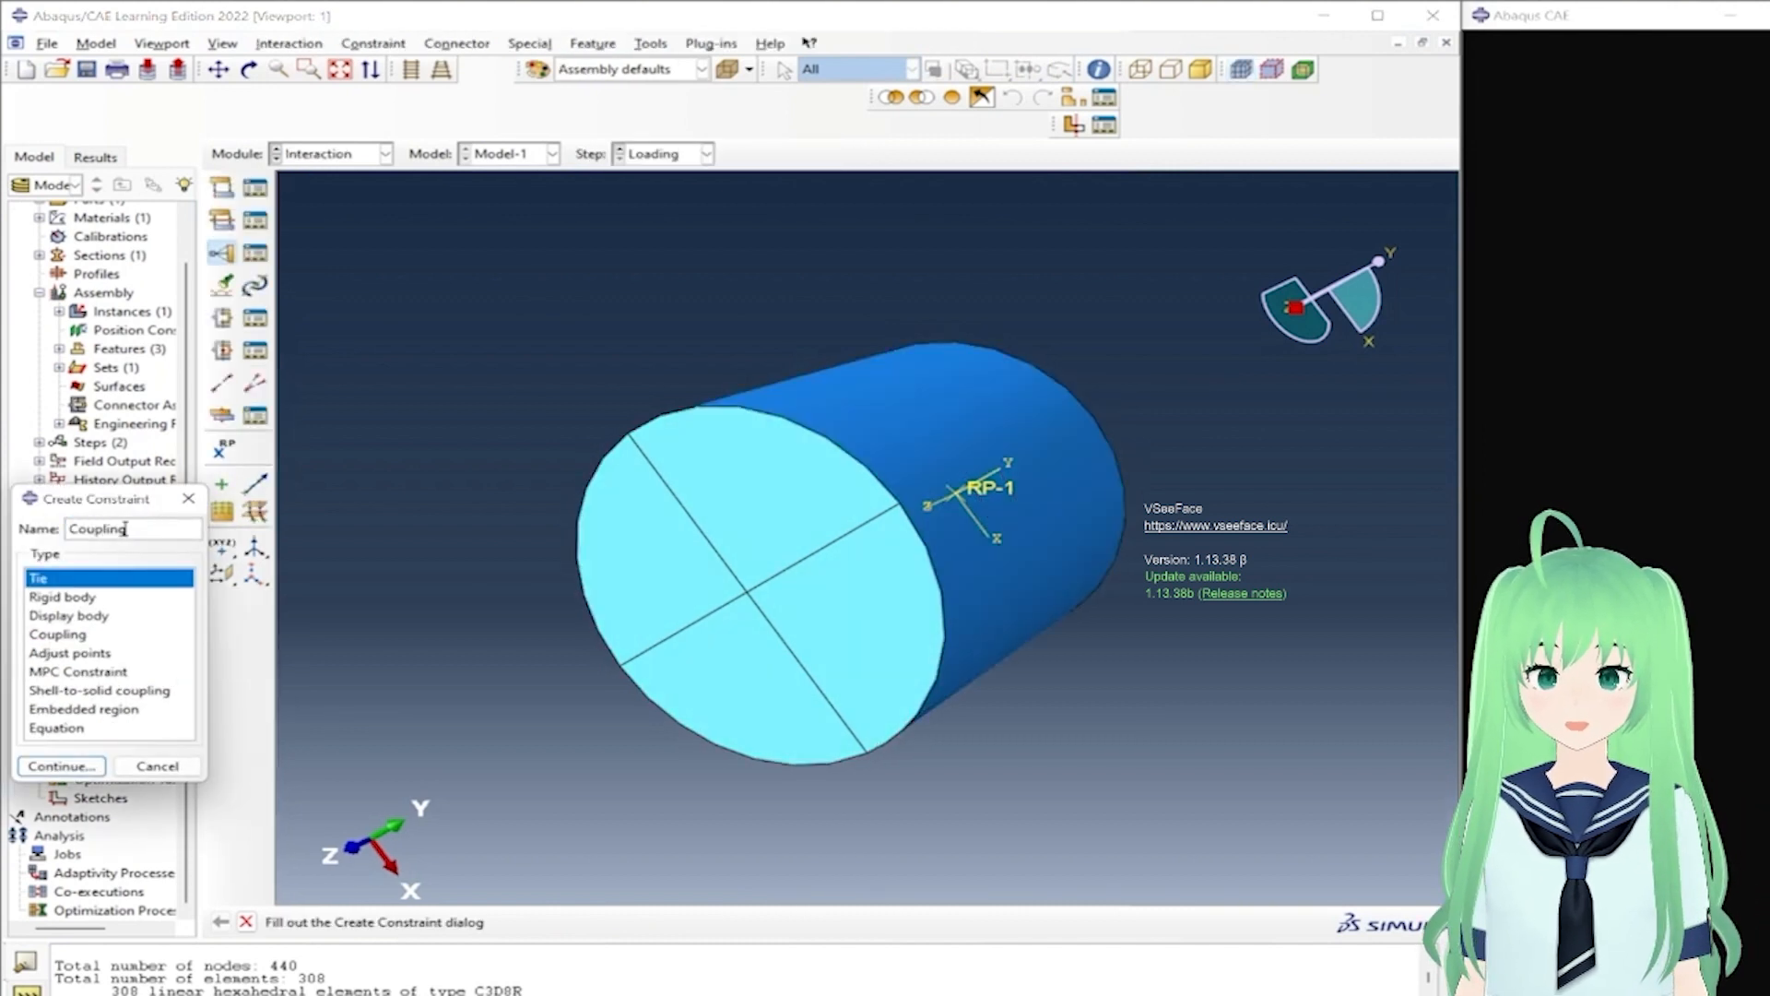
{"action": "left_click", "coordinate": [72, 635]}
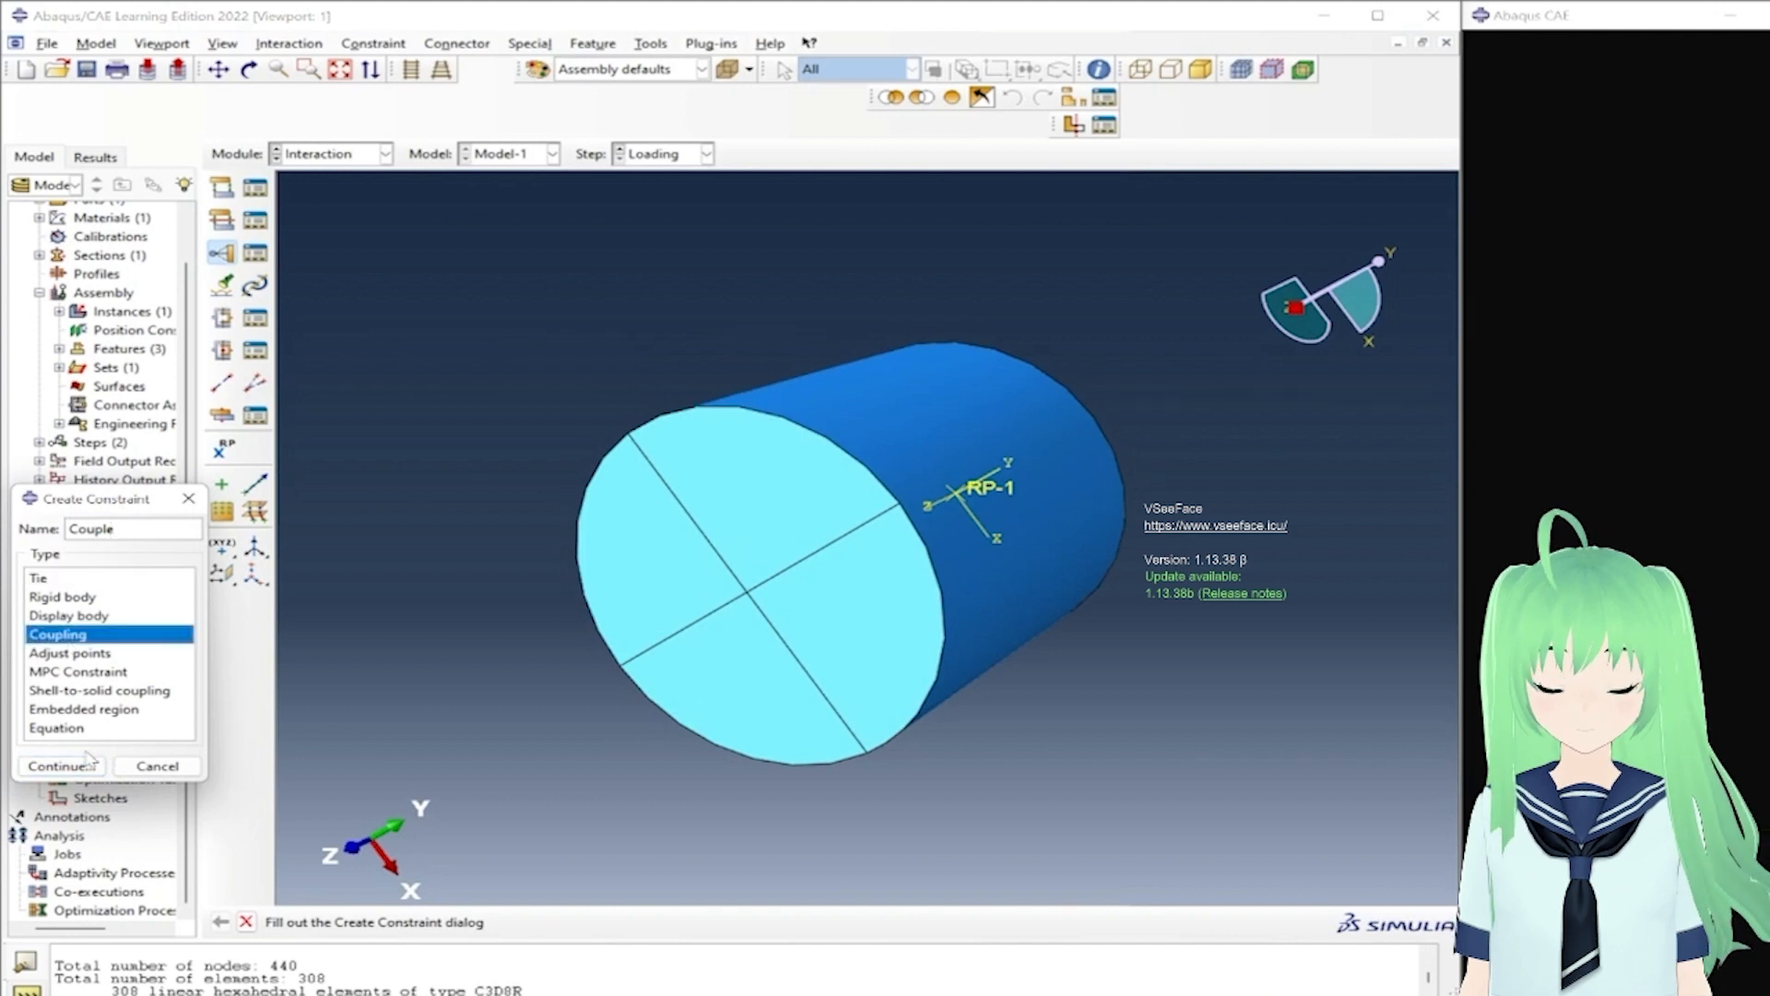
{"action": "left_click", "coordinate": [60, 766]}
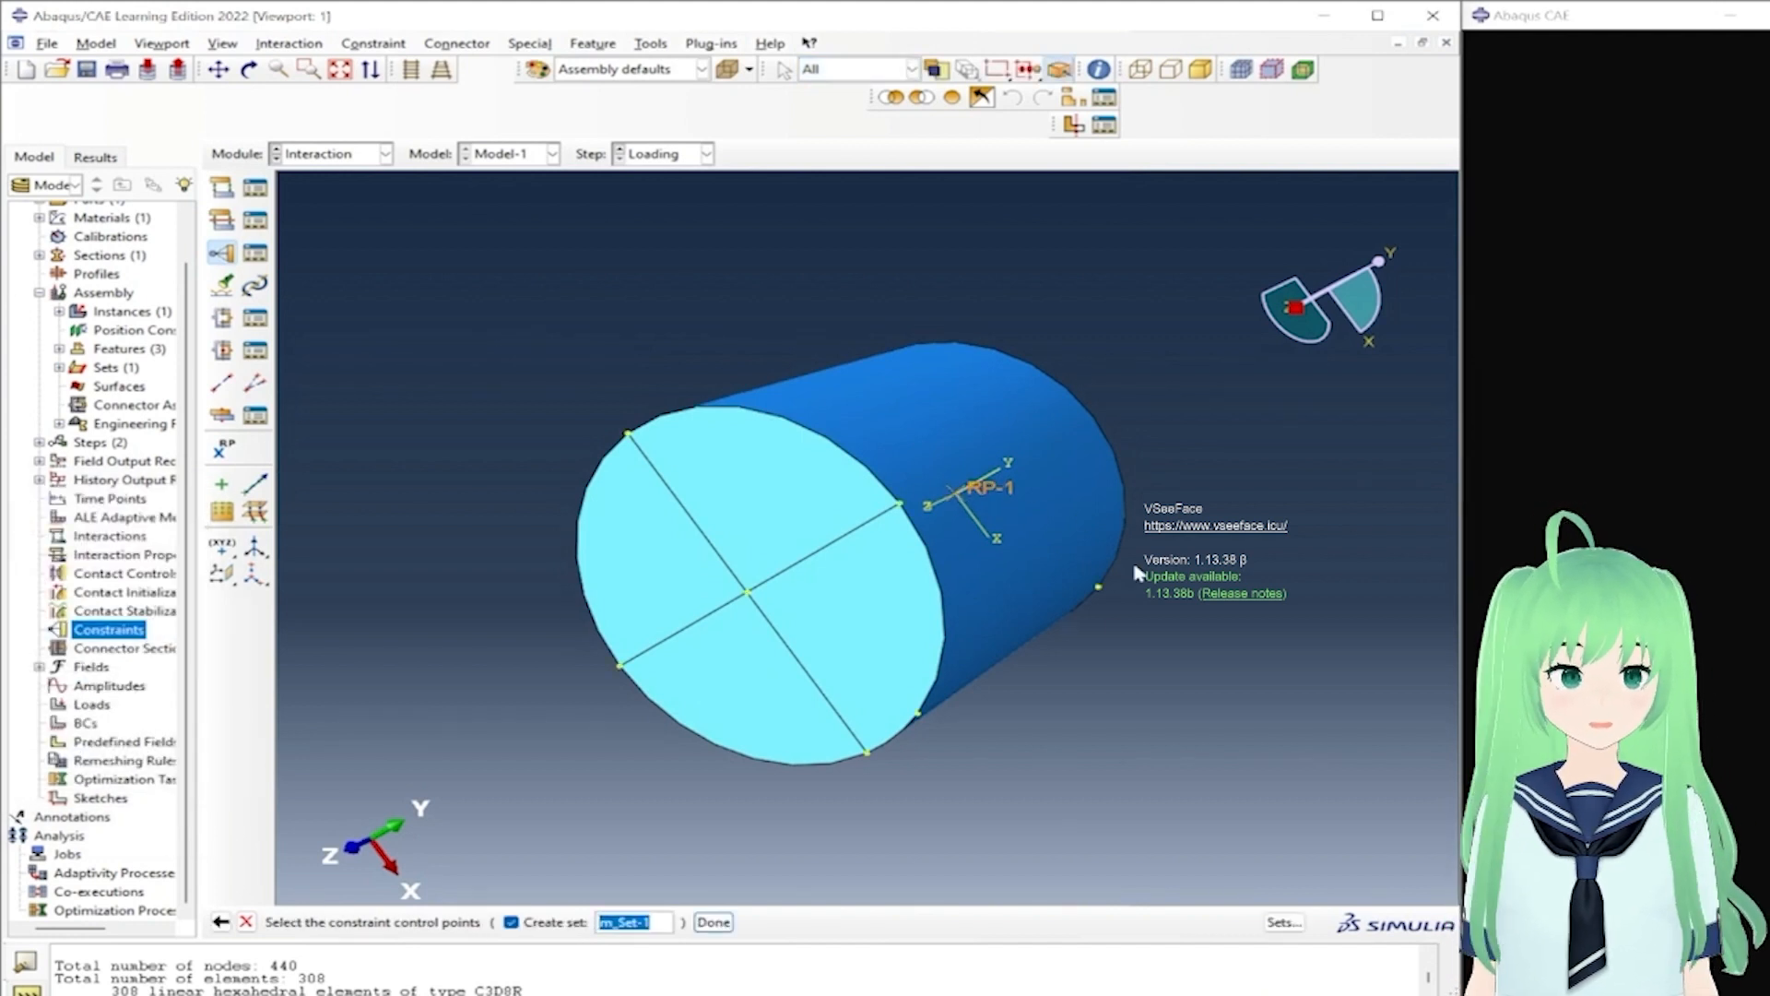
{"action": "left_click", "coordinate": [960, 501]}
{"action": "left_click", "coordinate": [511, 922]}
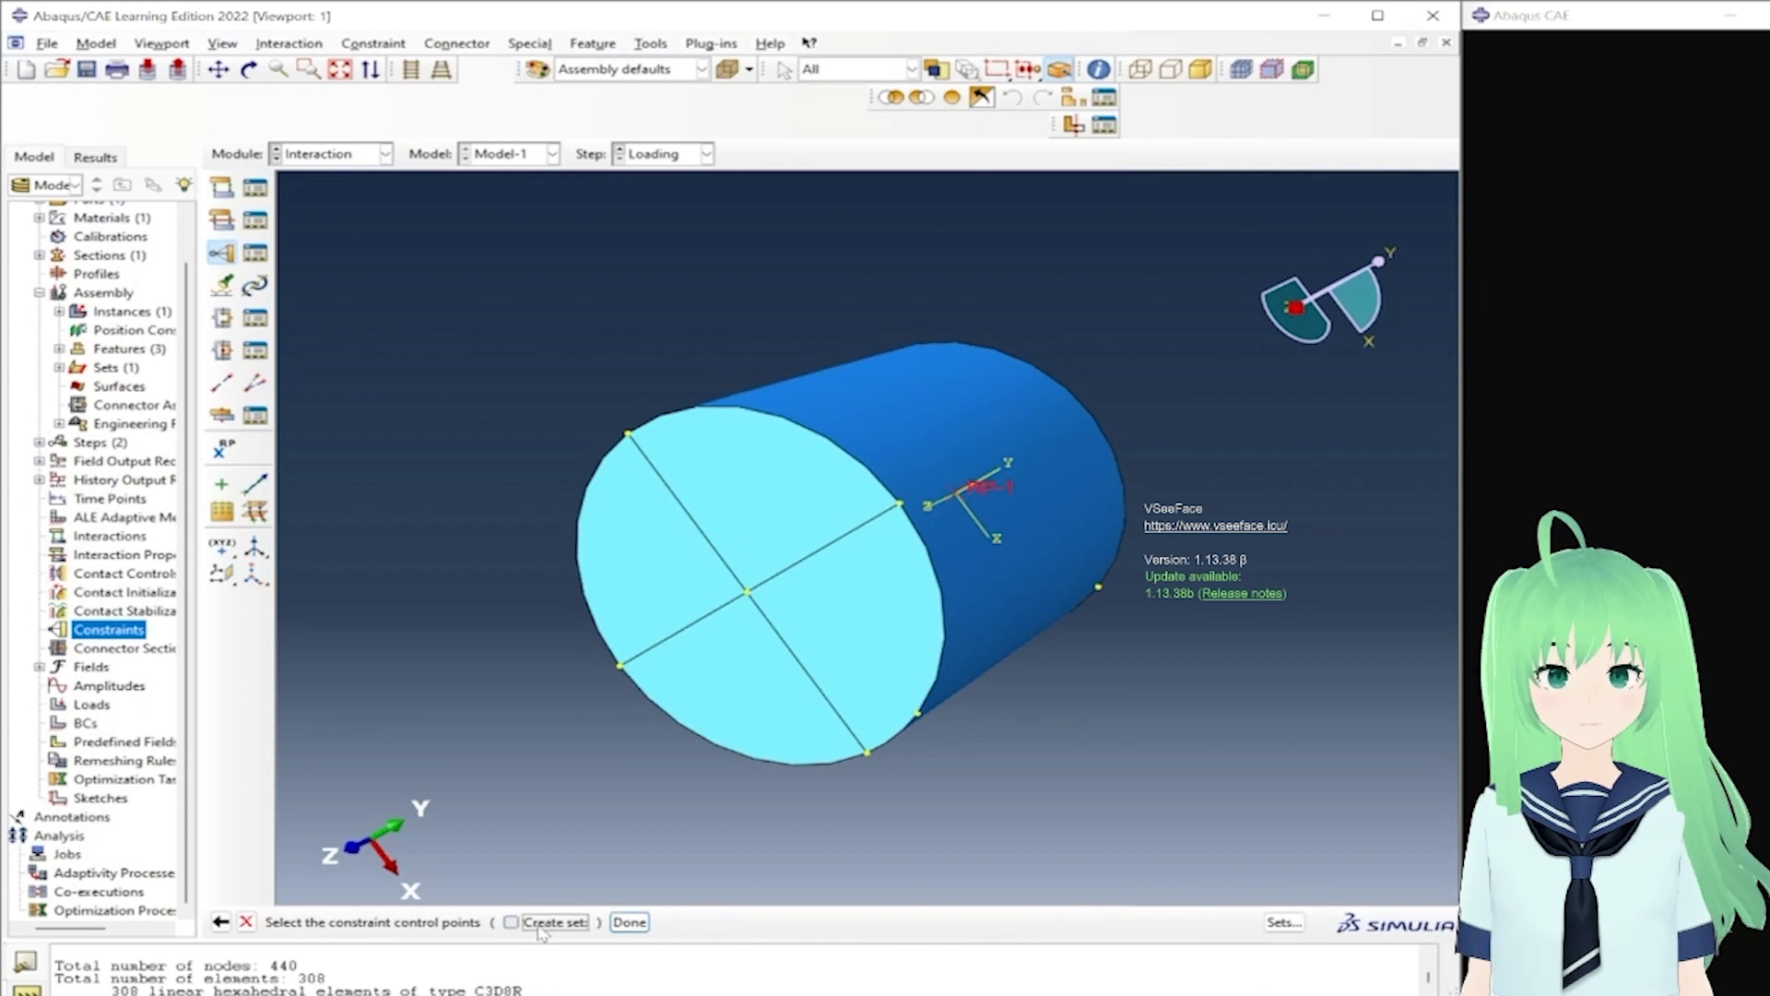
{"action": "left_click", "coordinate": [640, 927]}
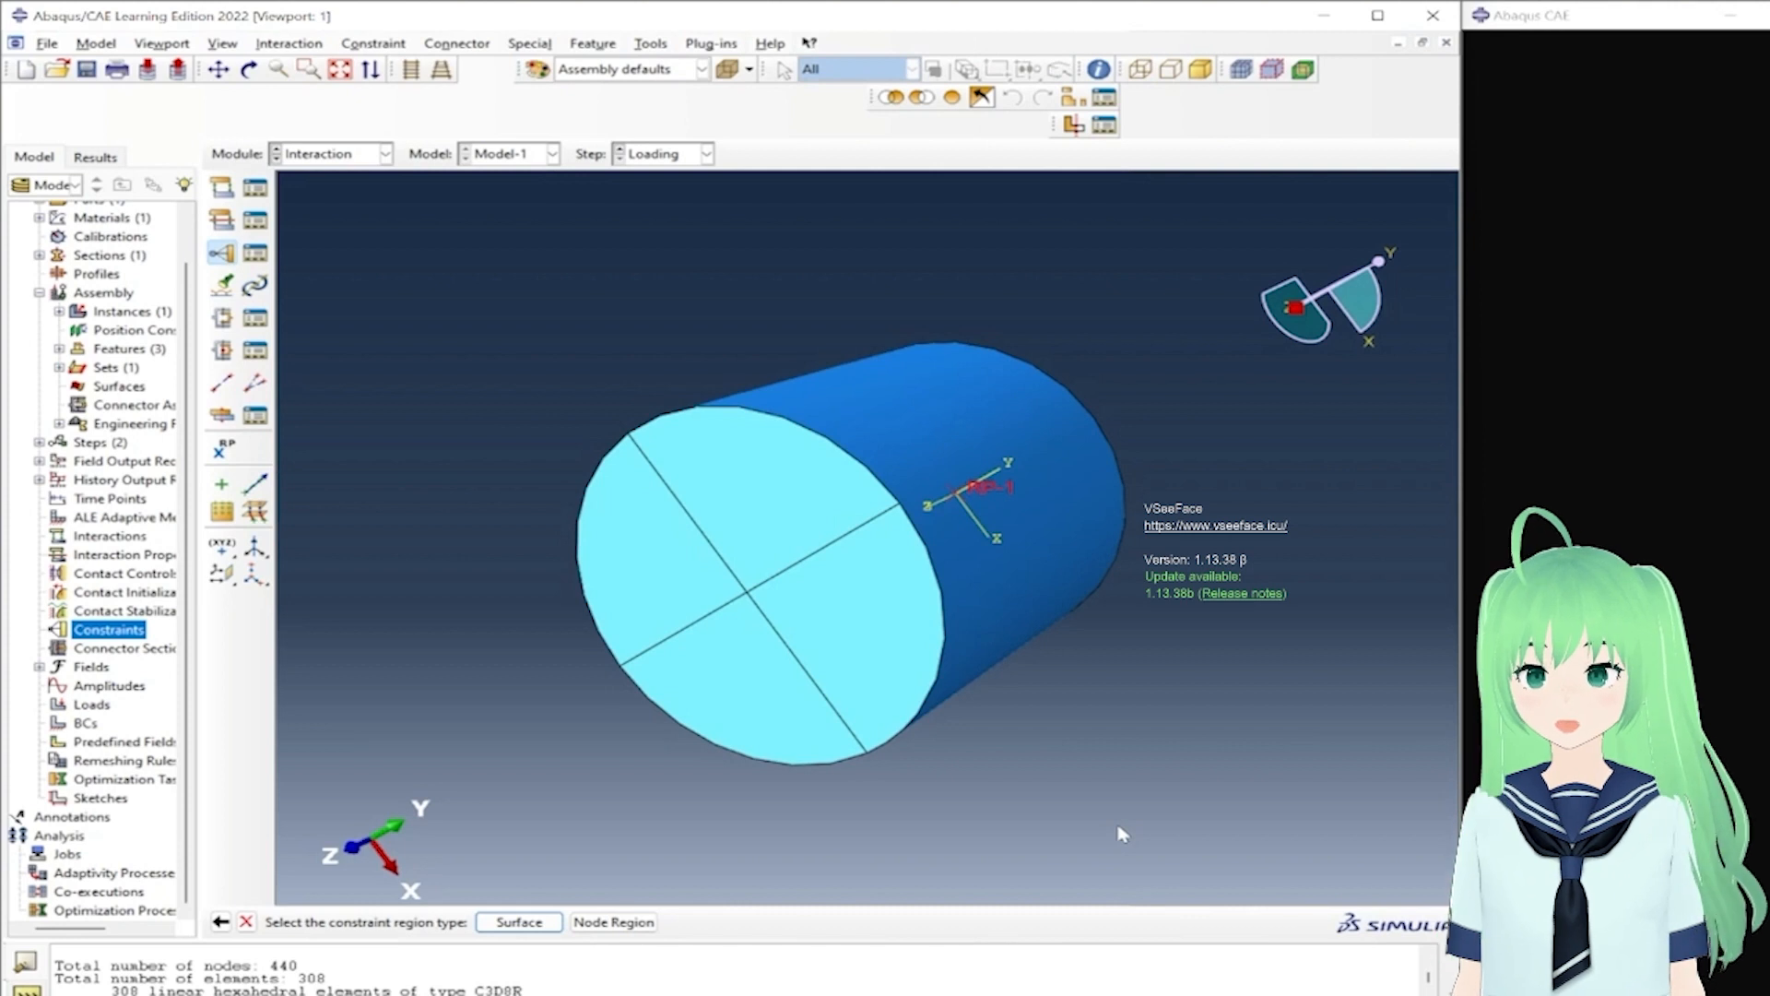
Couple the cylinder's end face at RP-1 as the constraint surface, using Kinematic coupling with all six degrees of freedom constrained
{"action": "left_click", "coordinate": [519, 922]}
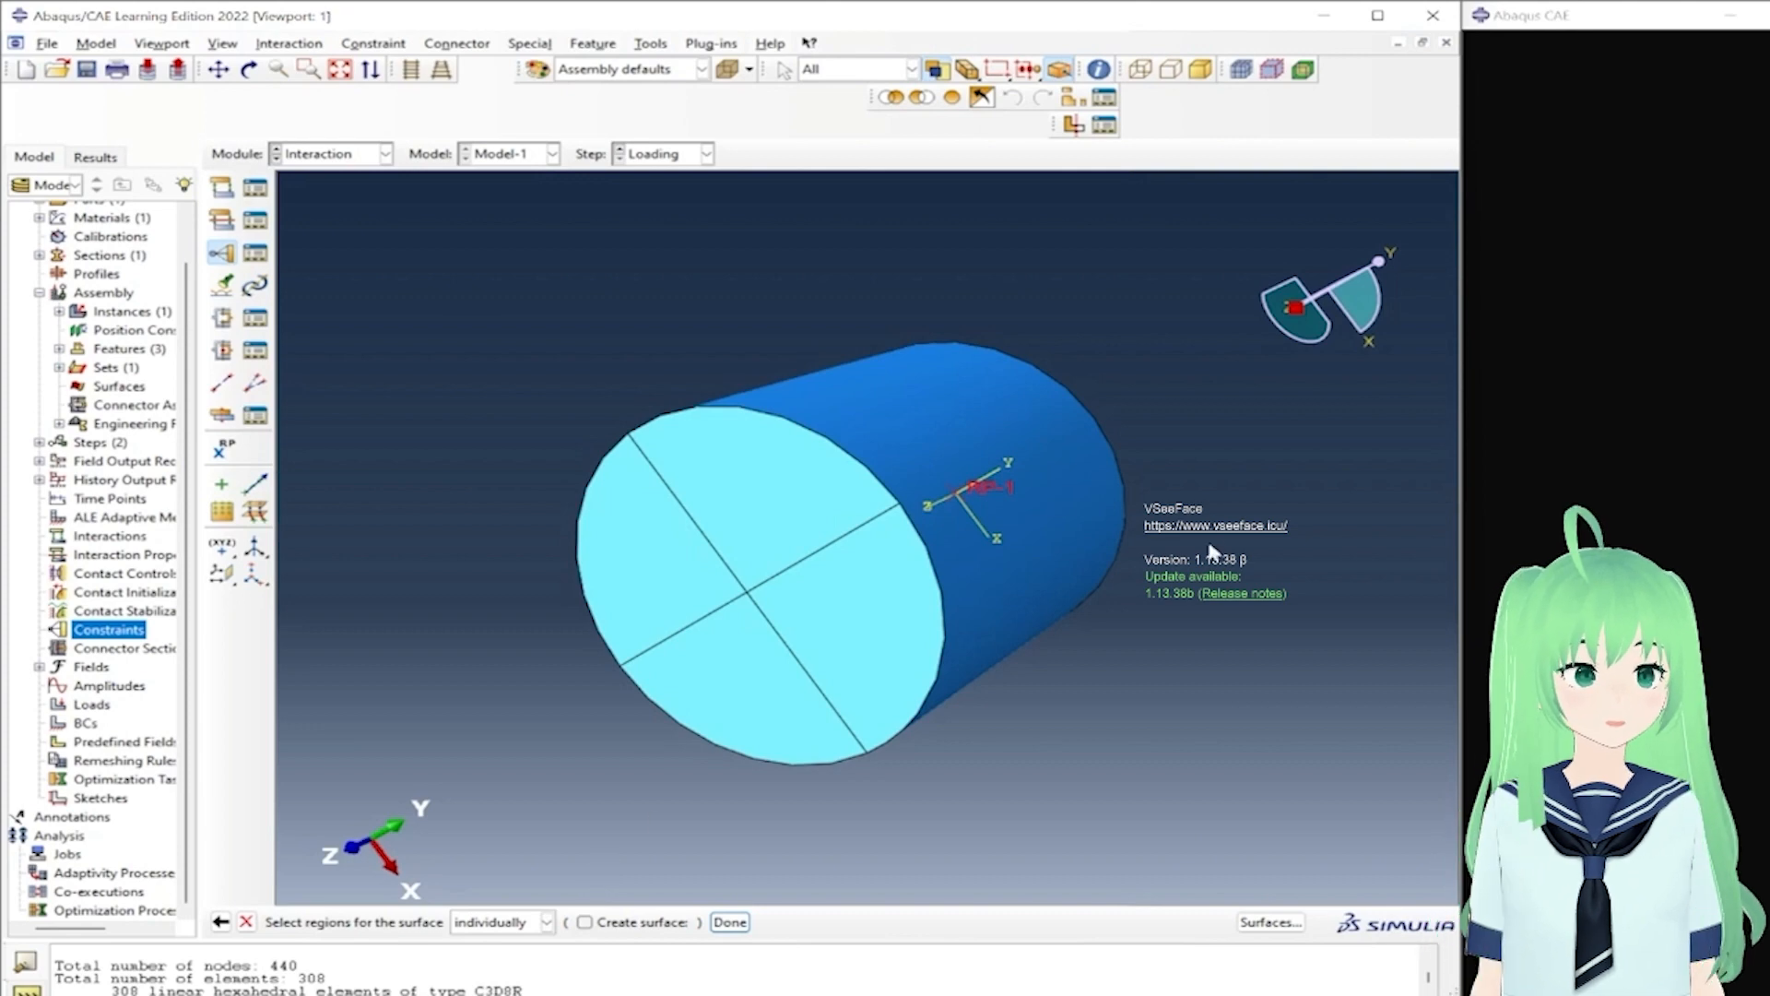
{"action": "left_click_drag", "start_coordinate": [1214, 528], "coordinate": [776, 585], "text": "ctrl+alt"}
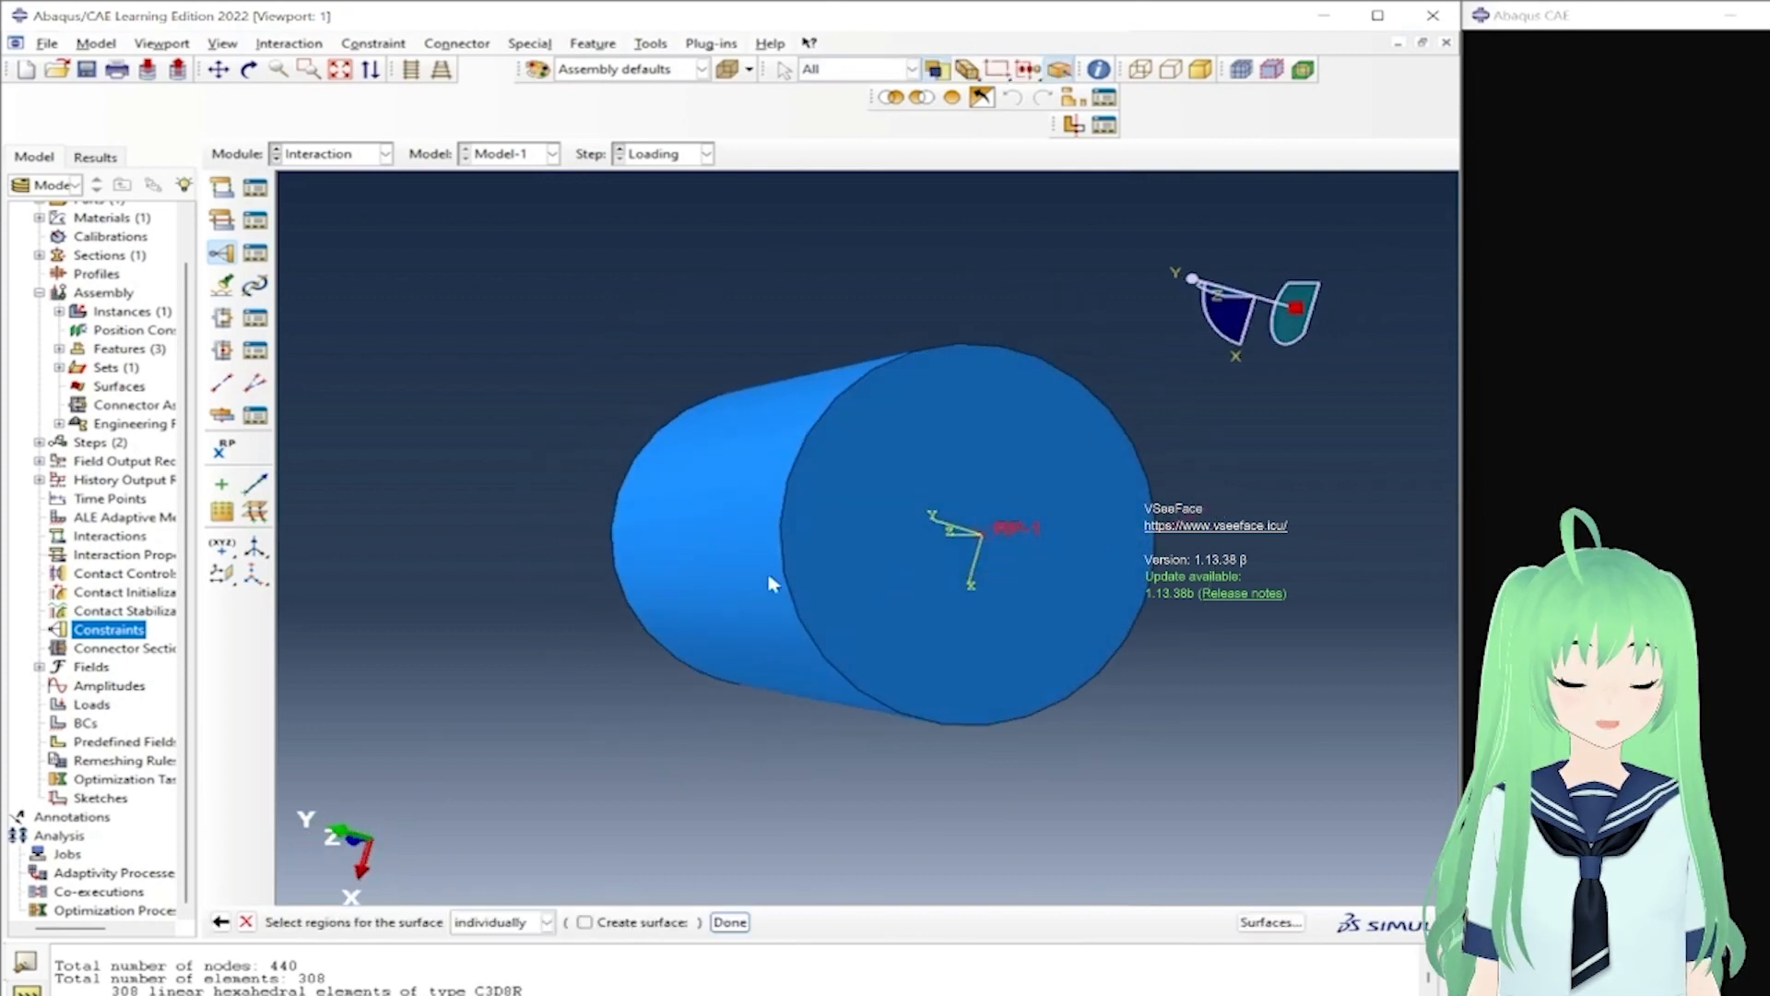
{"action": "left_click", "coordinate": [1046, 583]}
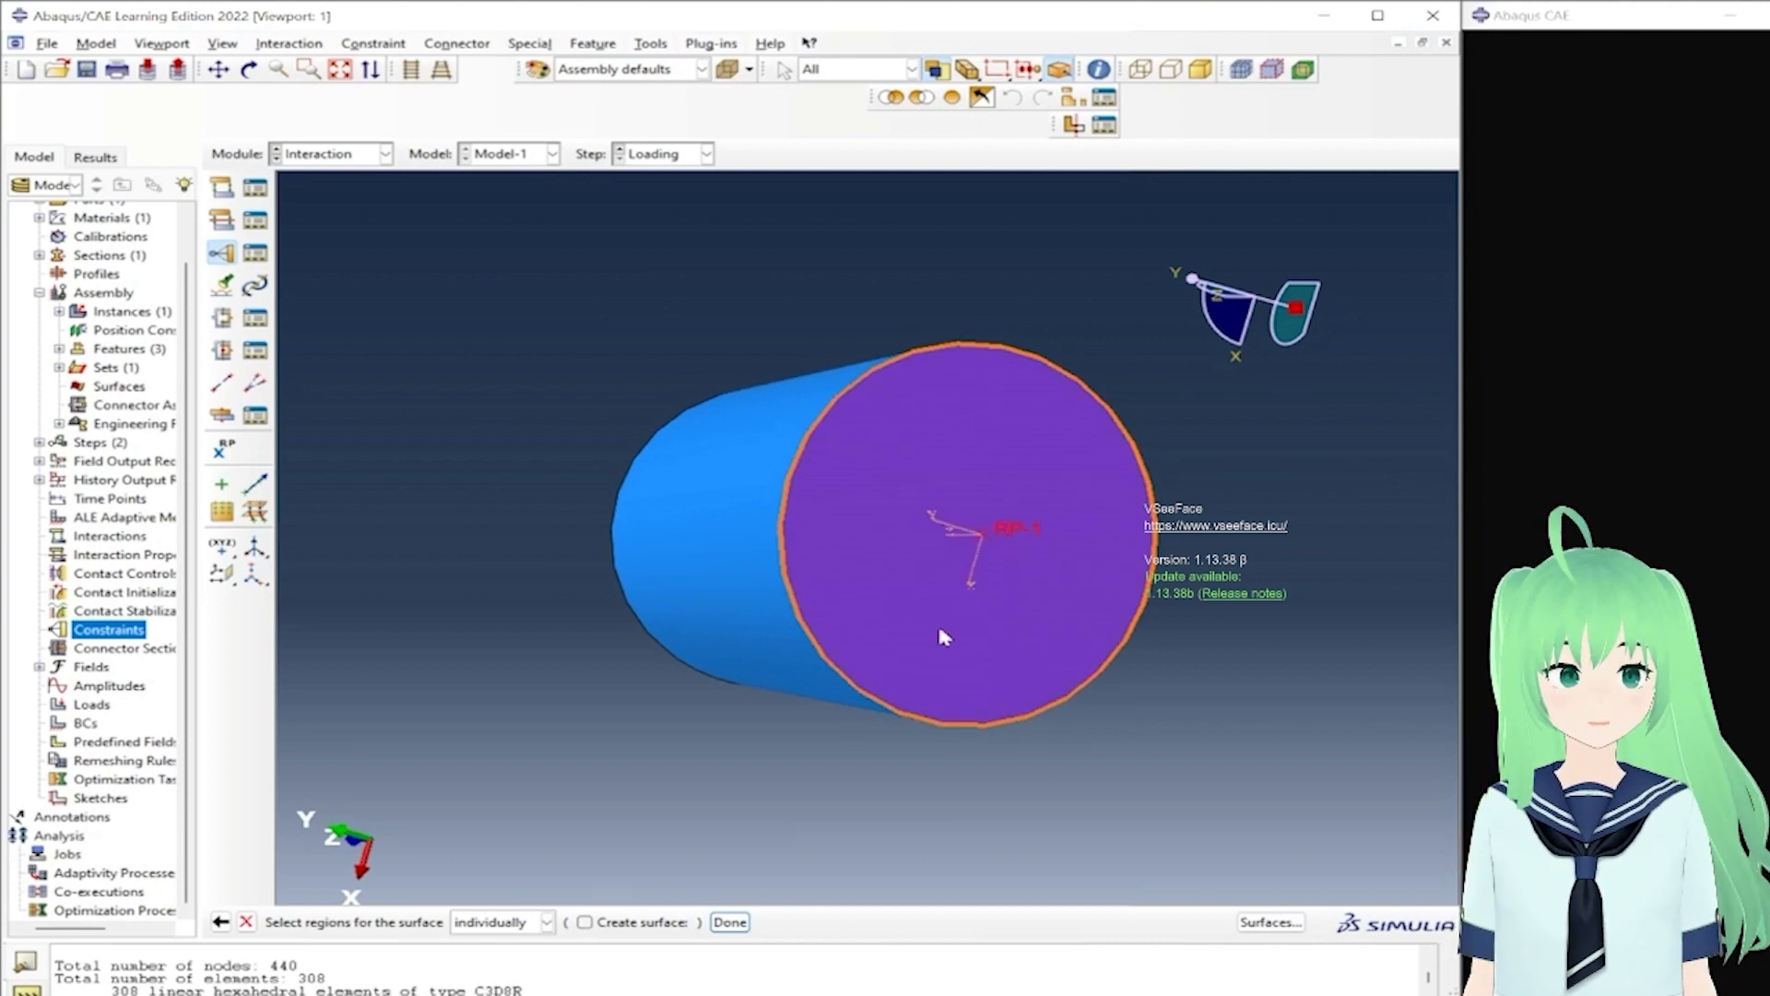
{"action": "left_click", "coordinate": [729, 922]}
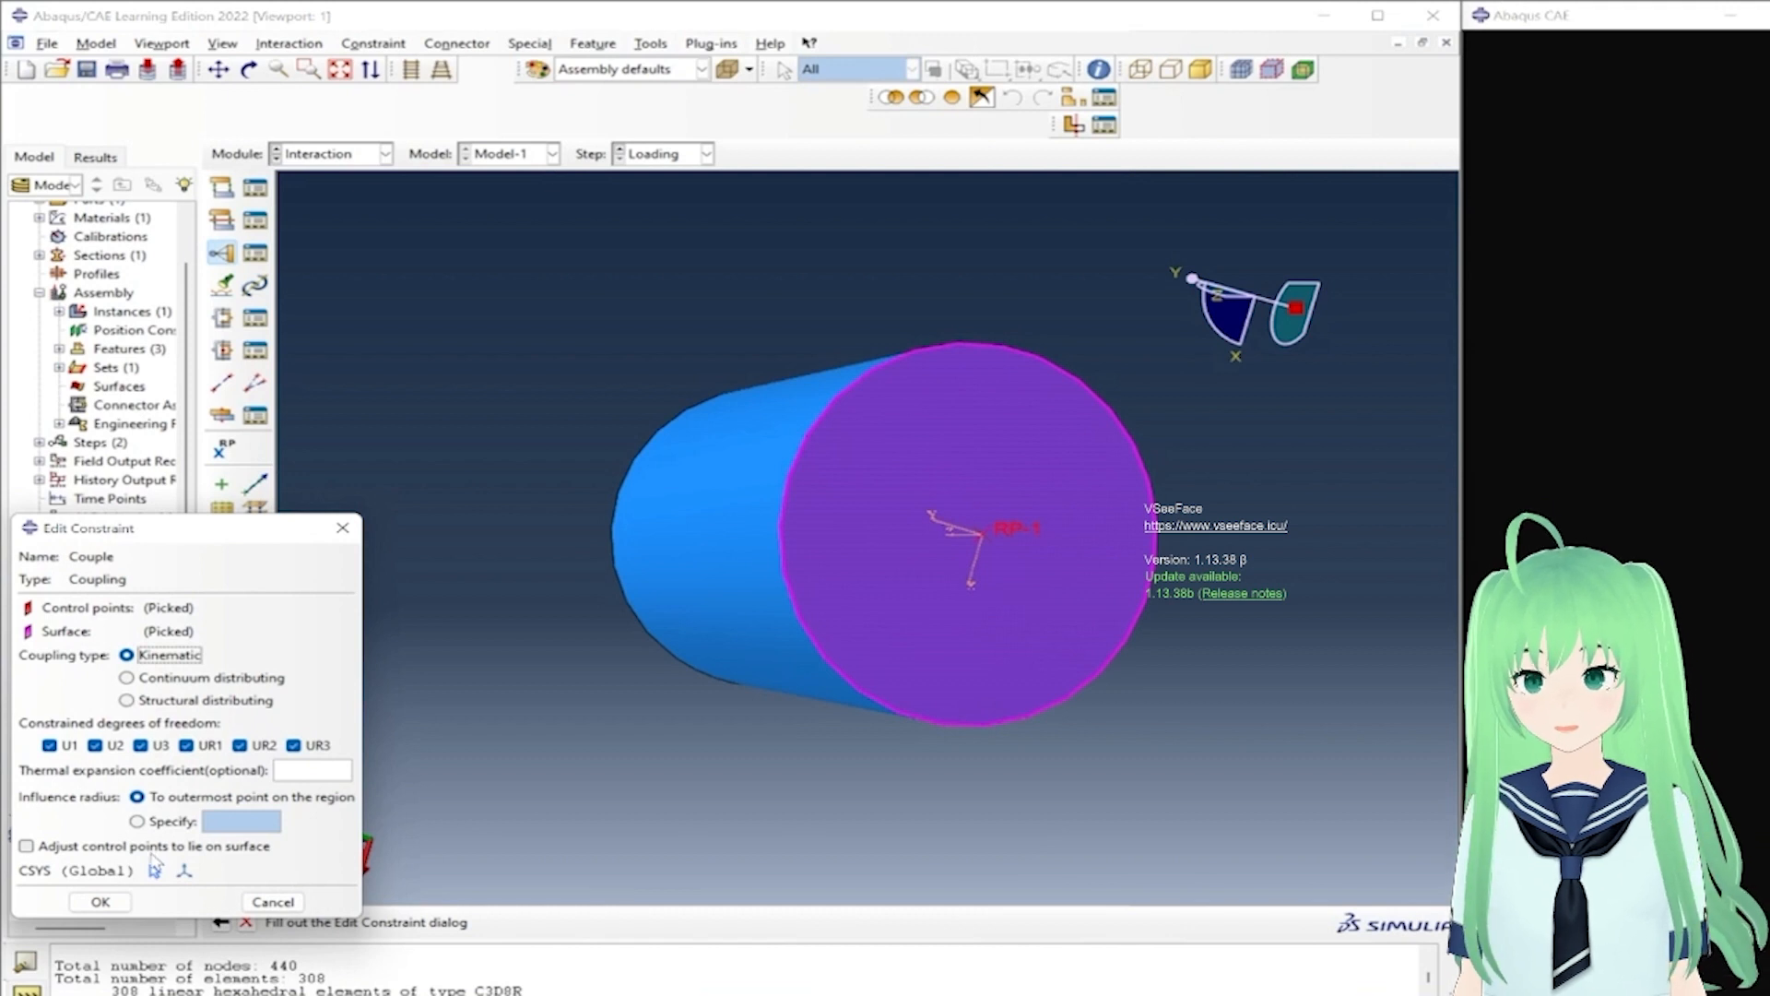
{"action": "left_click", "coordinate": [97, 902]}
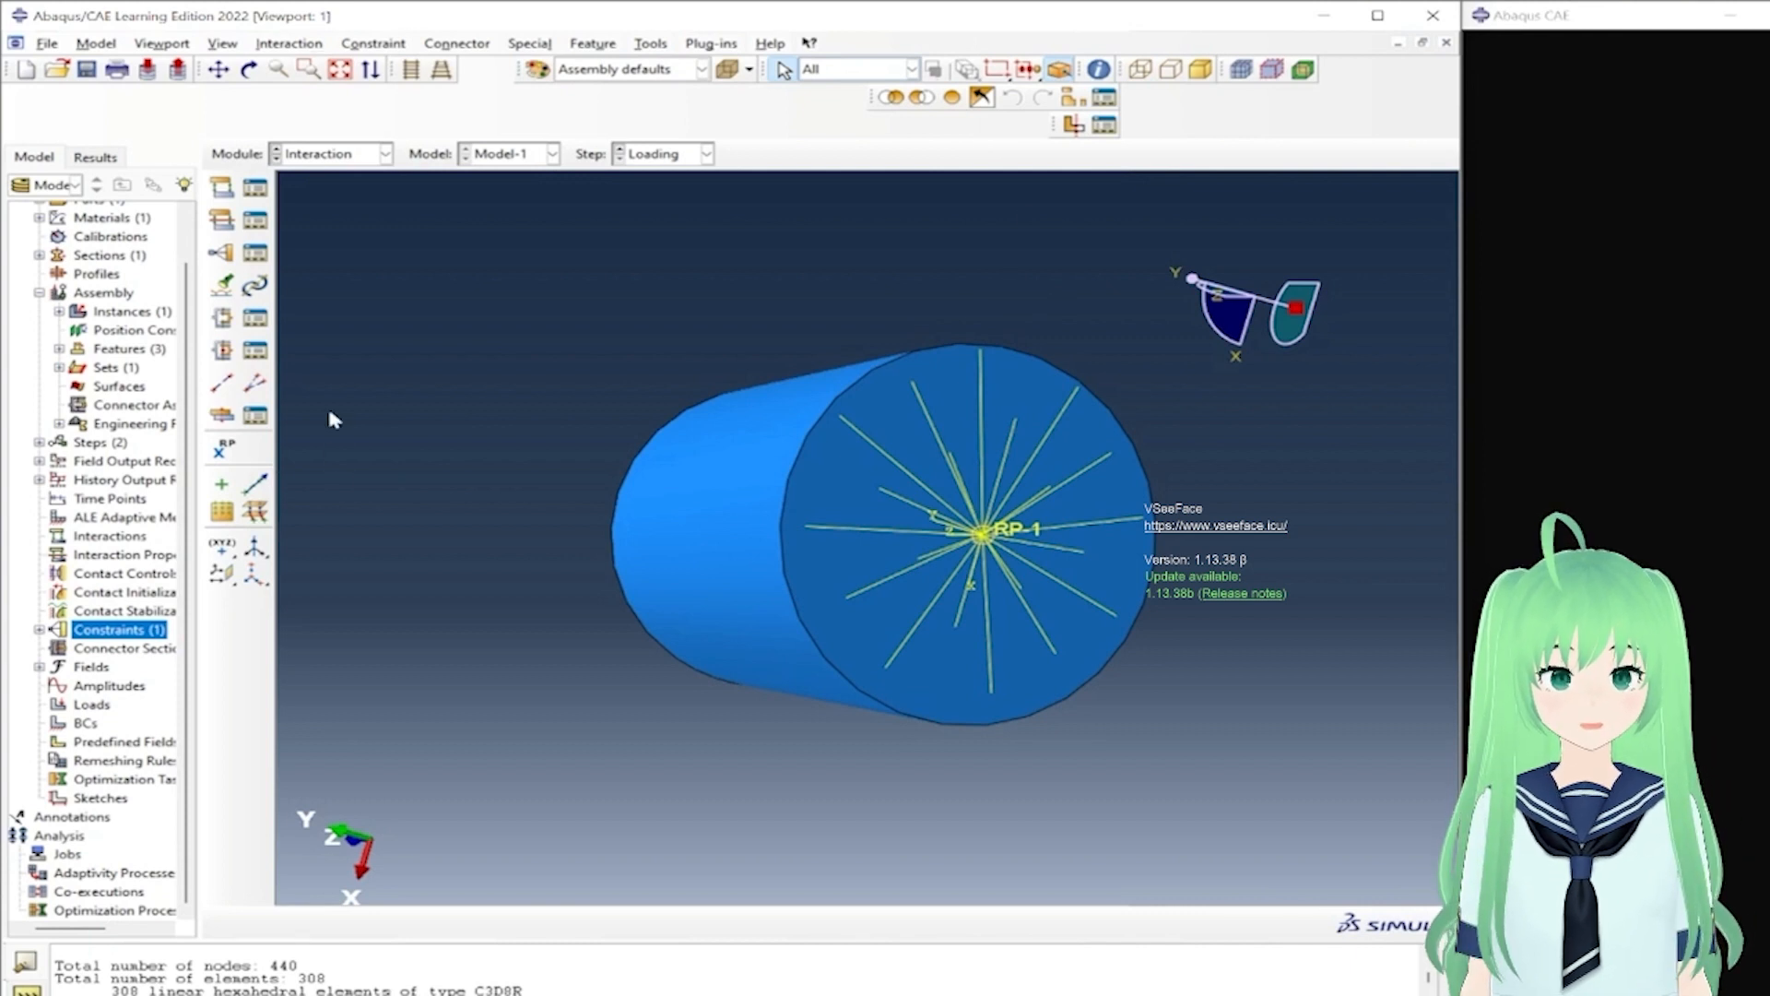
Create a mechanical concentrated force load named N and V in the Loading step, applied at RP-1
{"action": "right_click", "coordinate": [91, 705]}
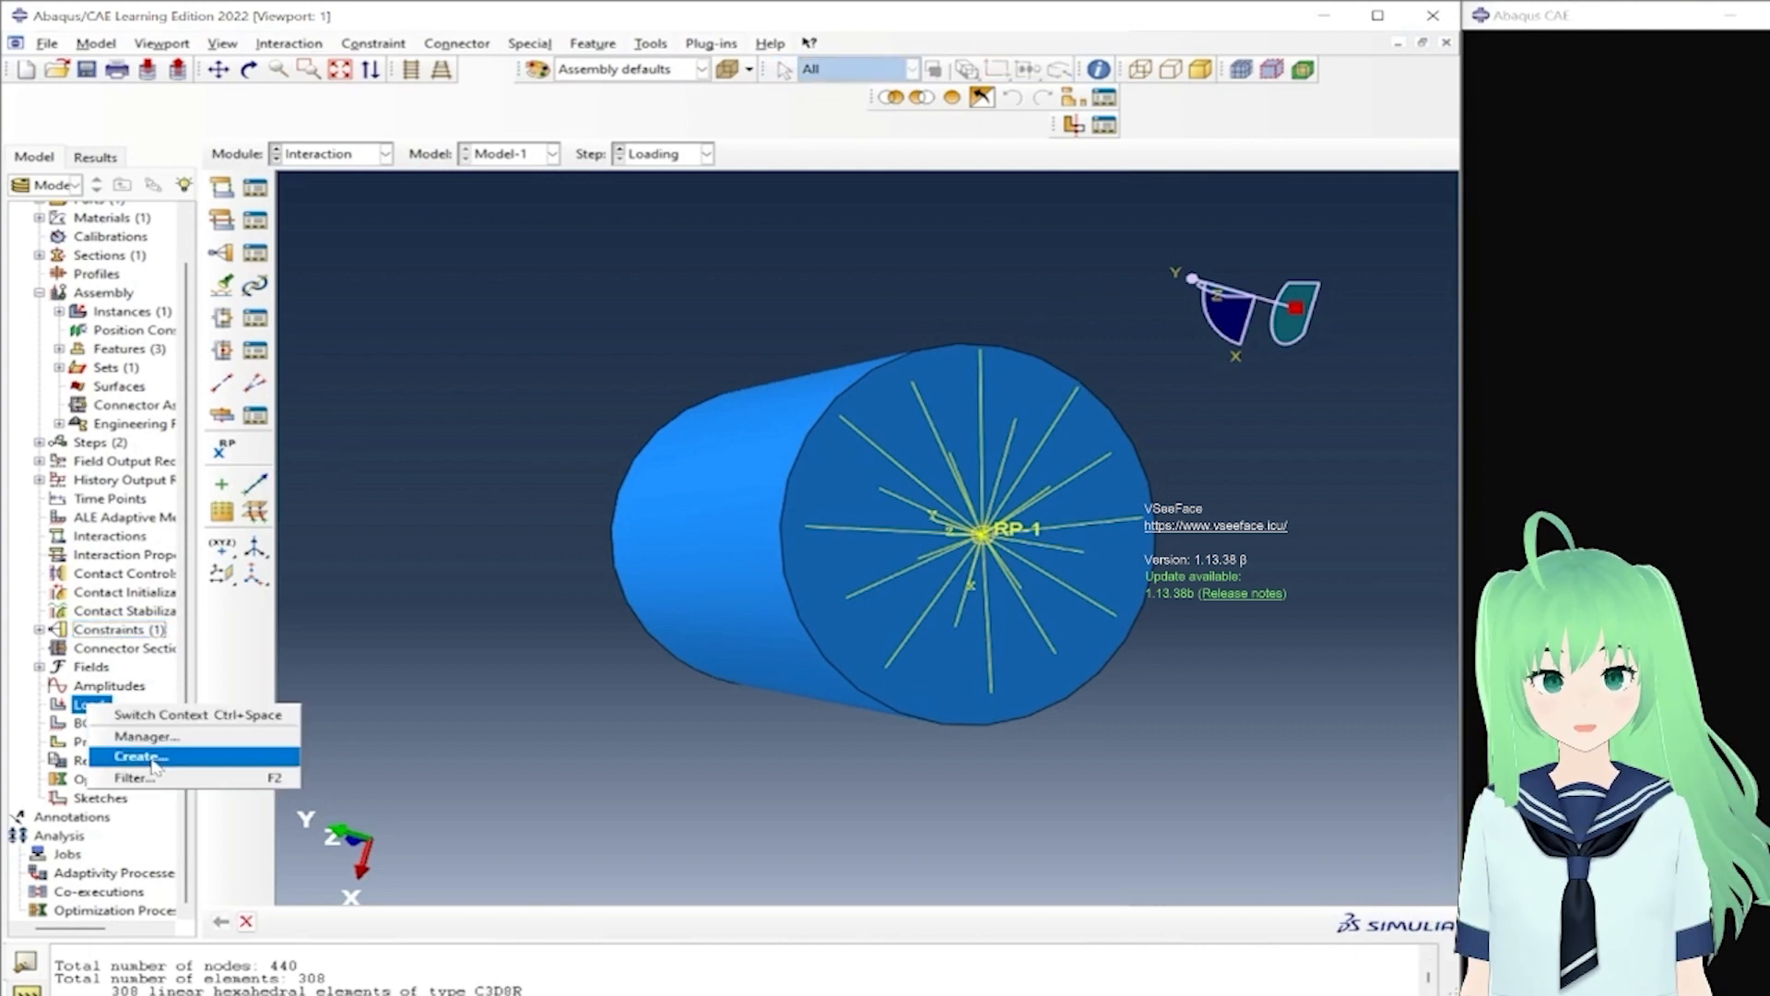
{"action": "left_click", "coordinate": [138, 756]}
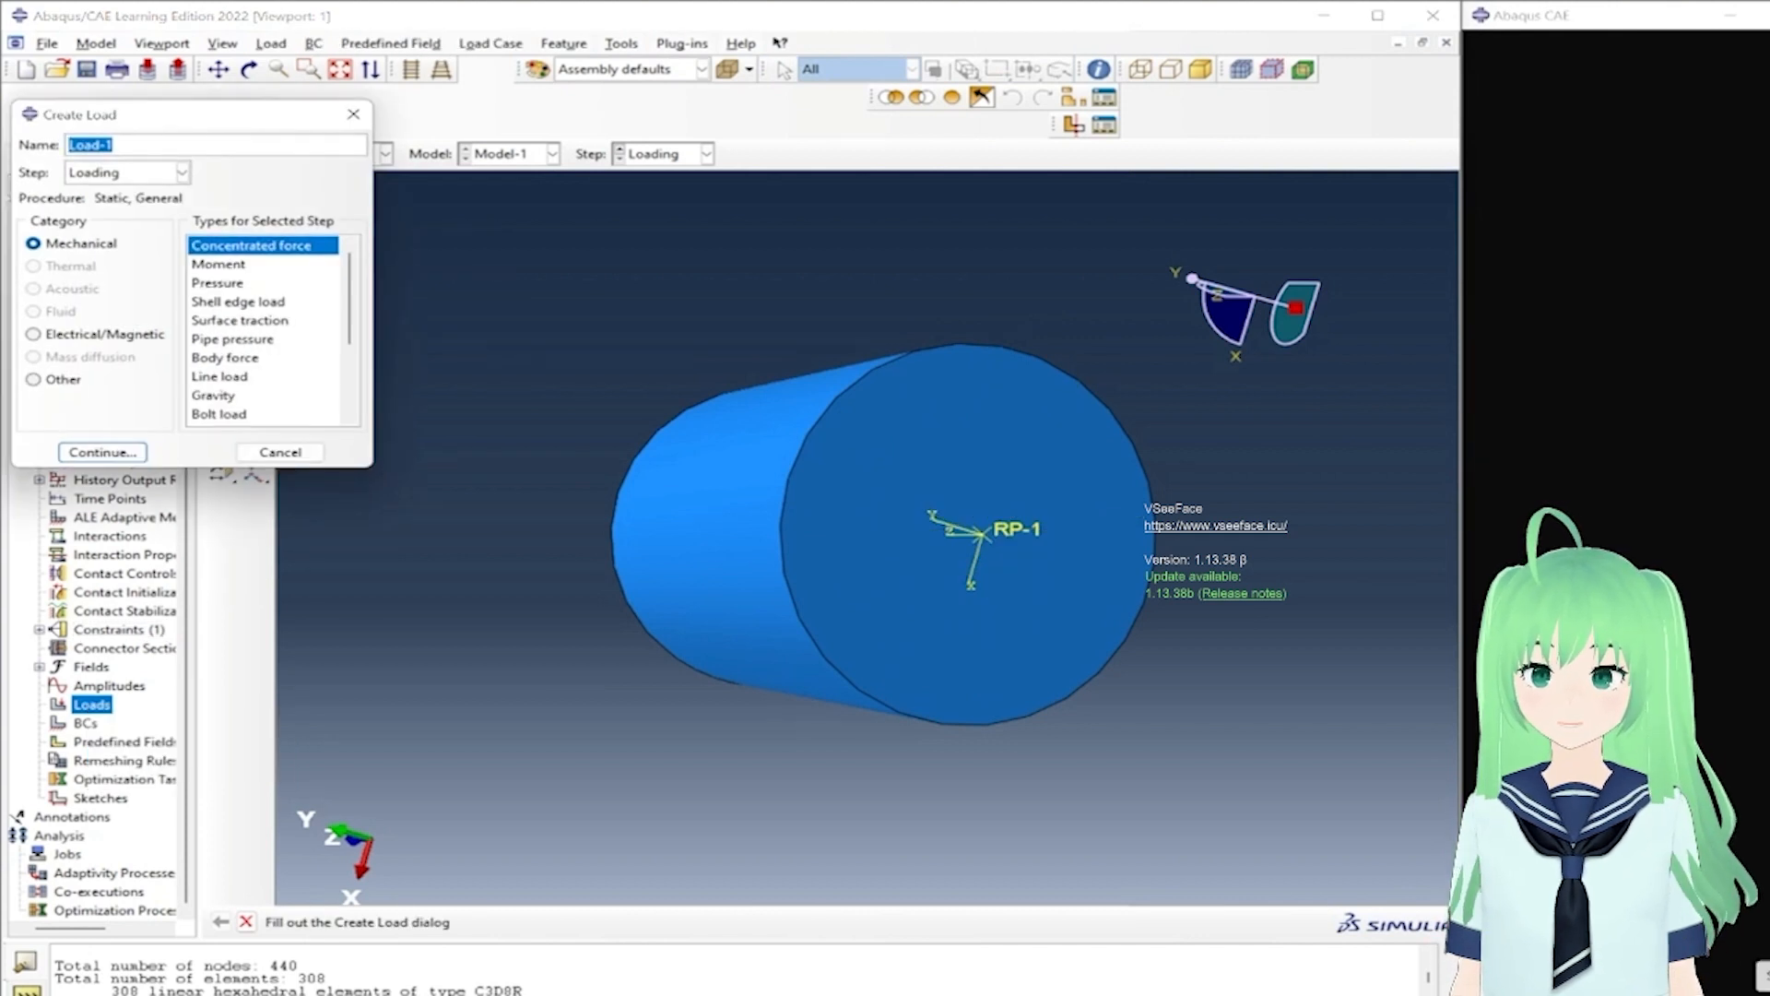
{"action": "type", "text": "N and V"}
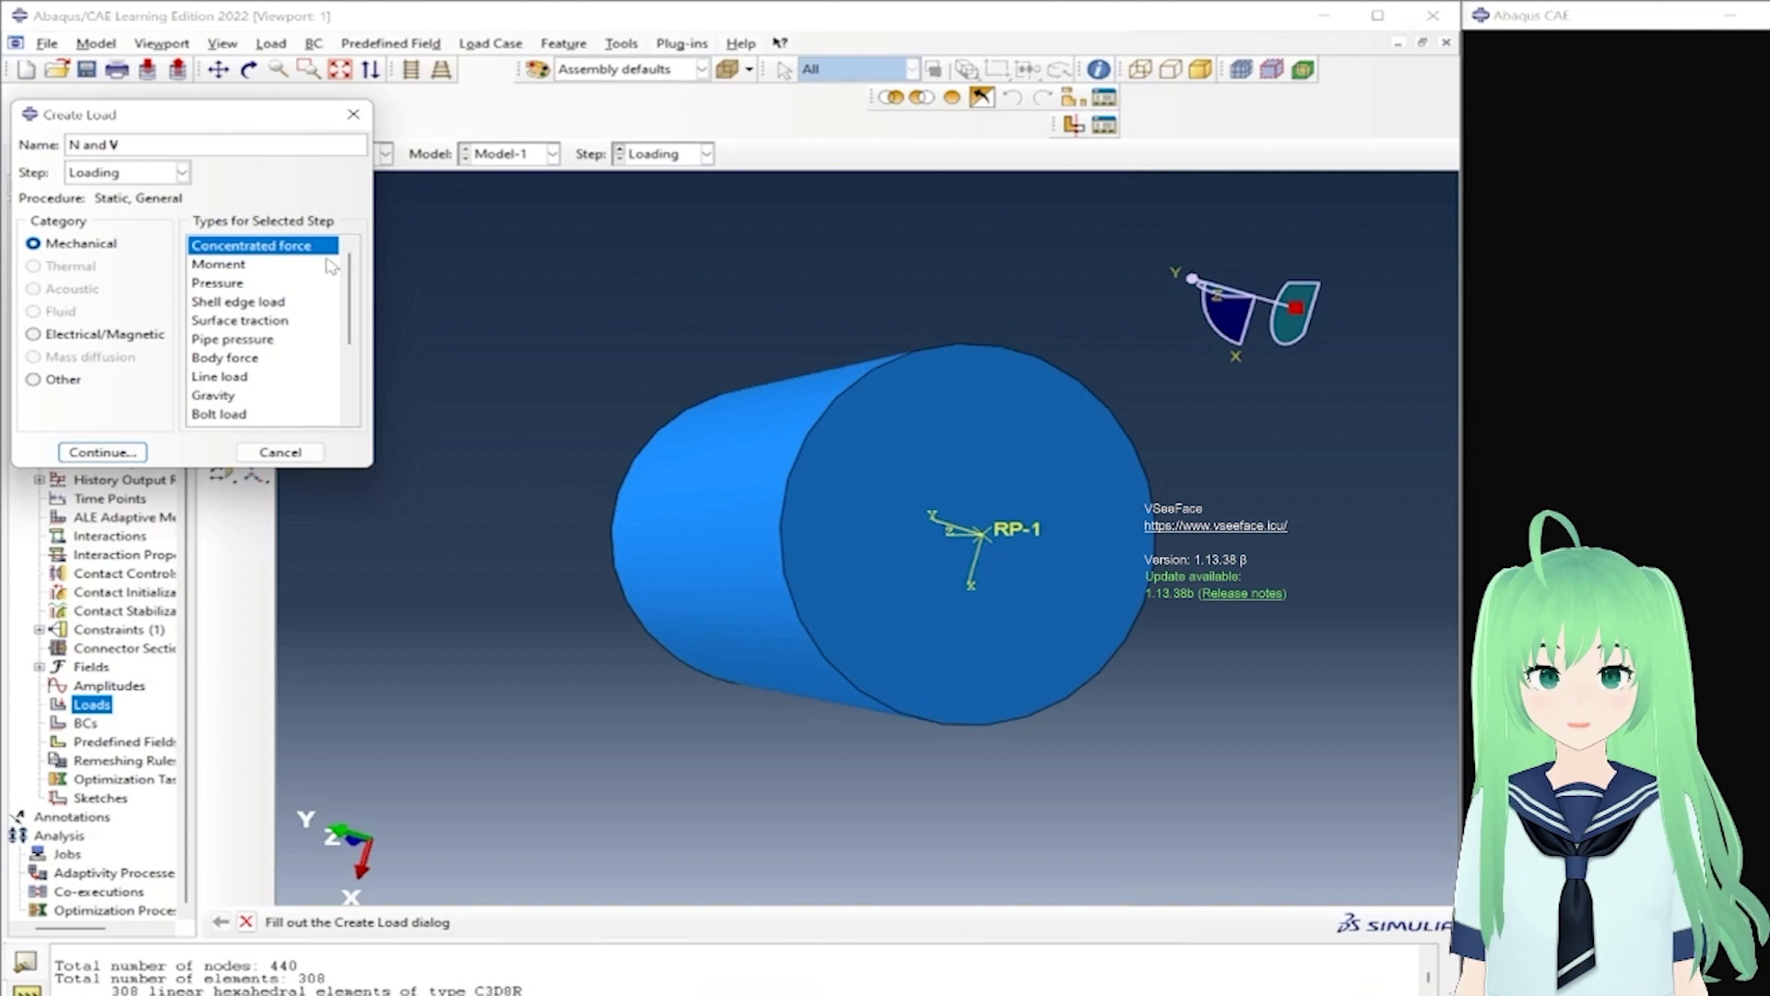
{"action": "left_click", "coordinate": [127, 454]}
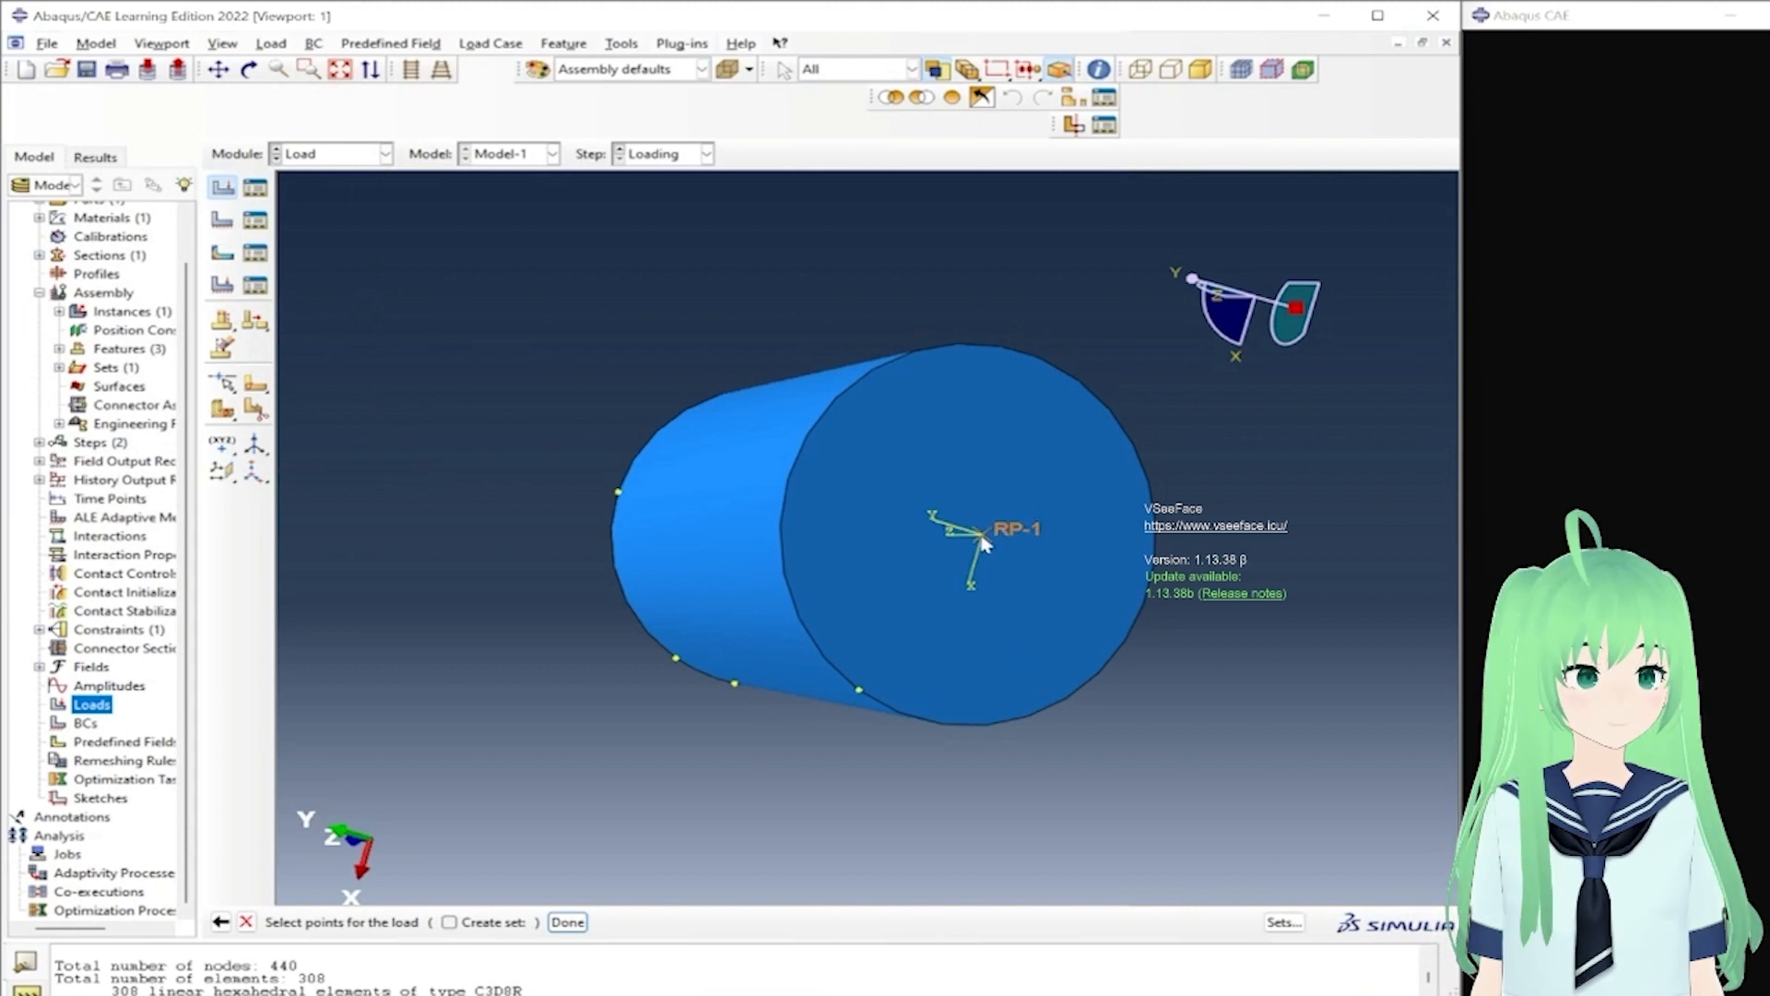
{"action": "left_click", "coordinate": [983, 544]}
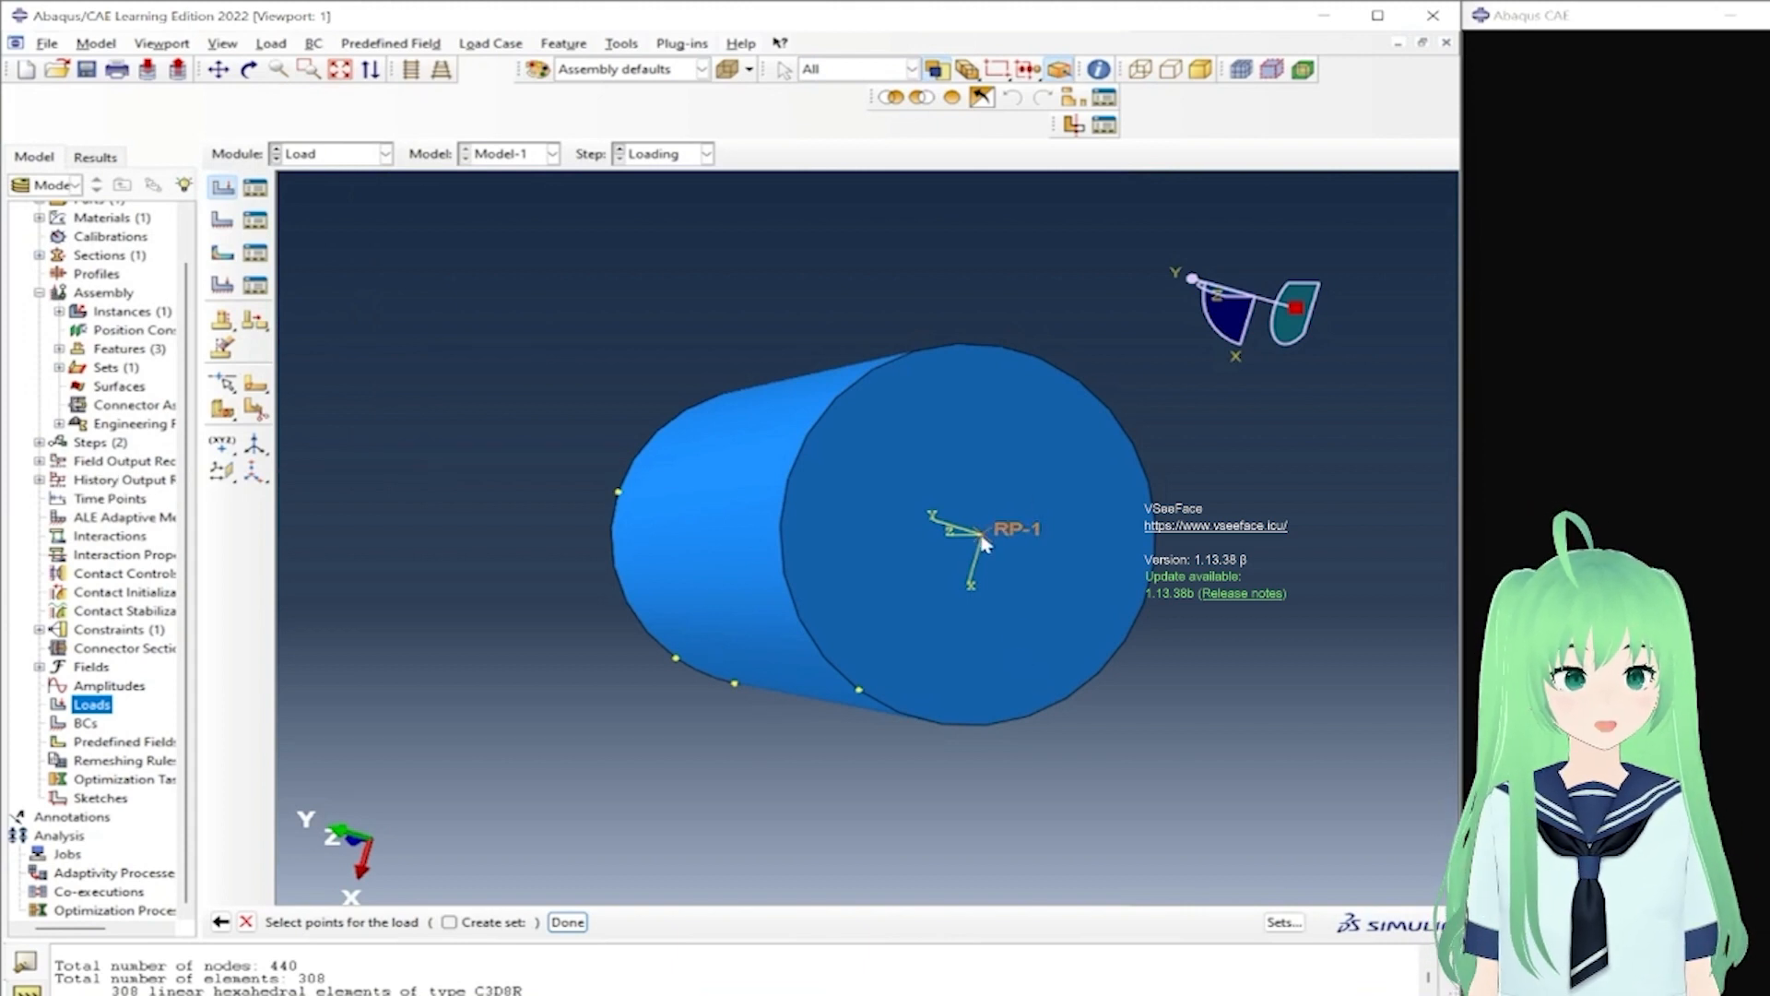
{"action": "left_click", "coordinate": [566, 923]}
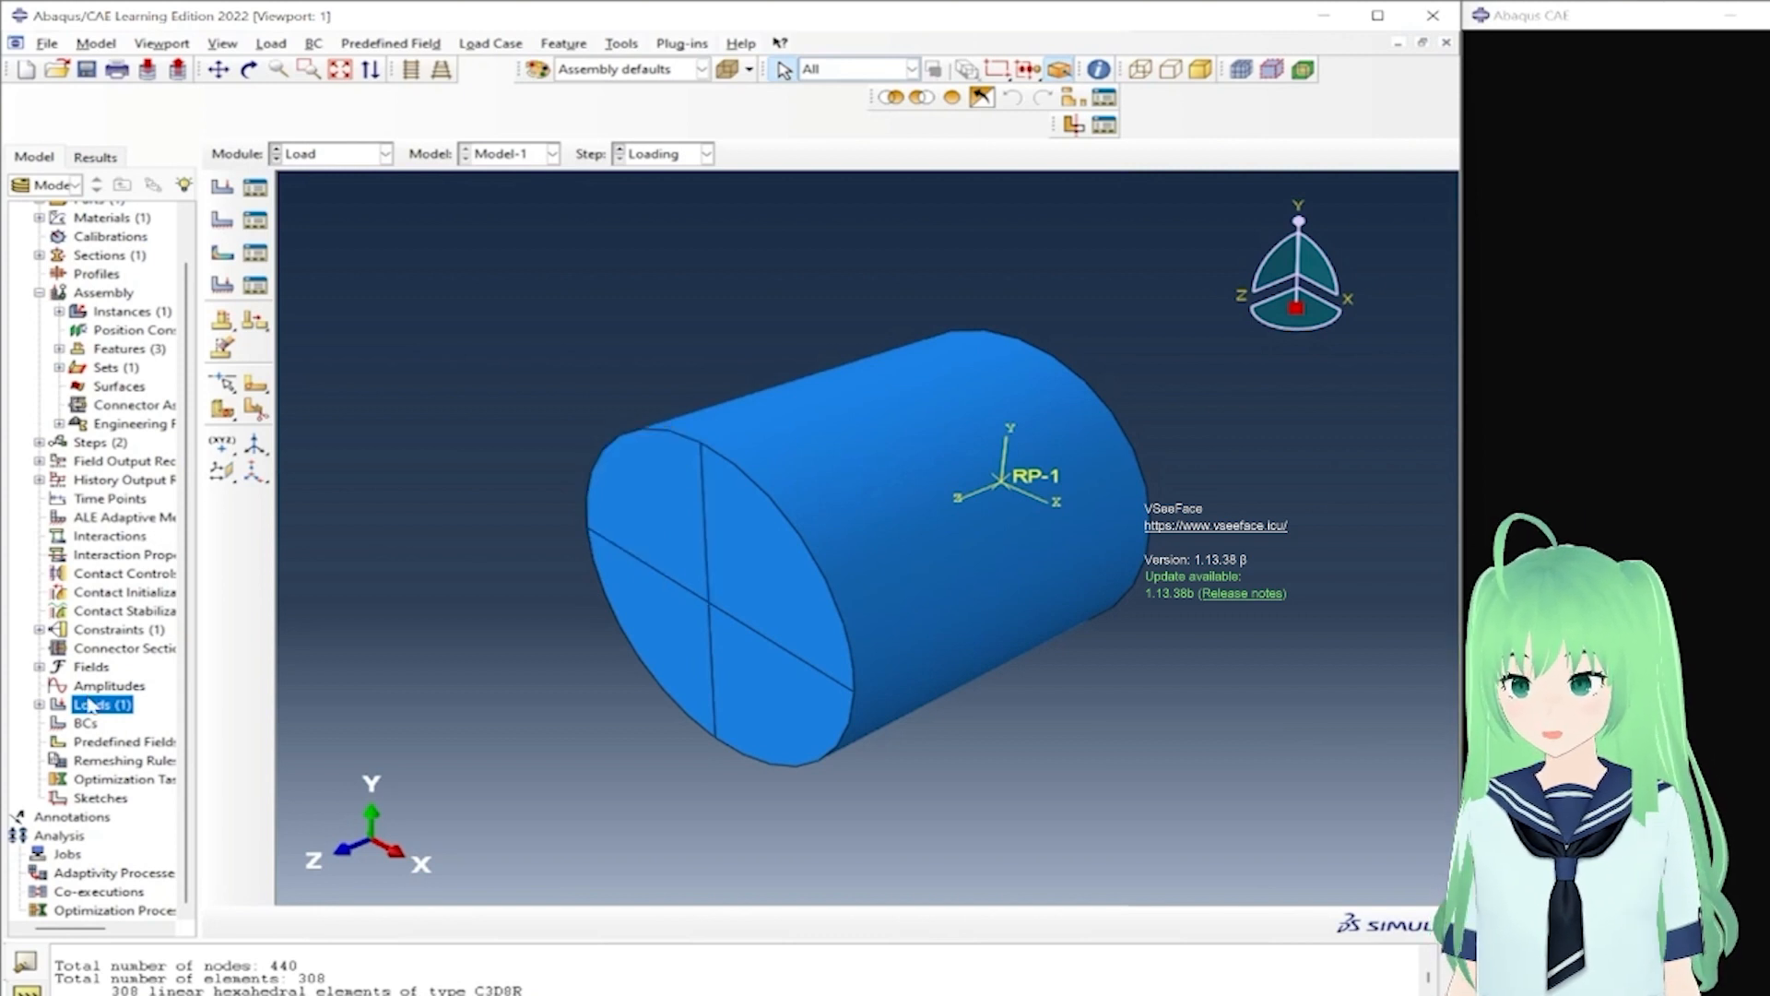
Create a Moment load named Torque and Bending in the Loading step, applied at RP-1 with uniform distribution
{"action": "right_click", "coordinate": [92, 705]}
{"action": "left_click", "coordinate": [134, 750]}
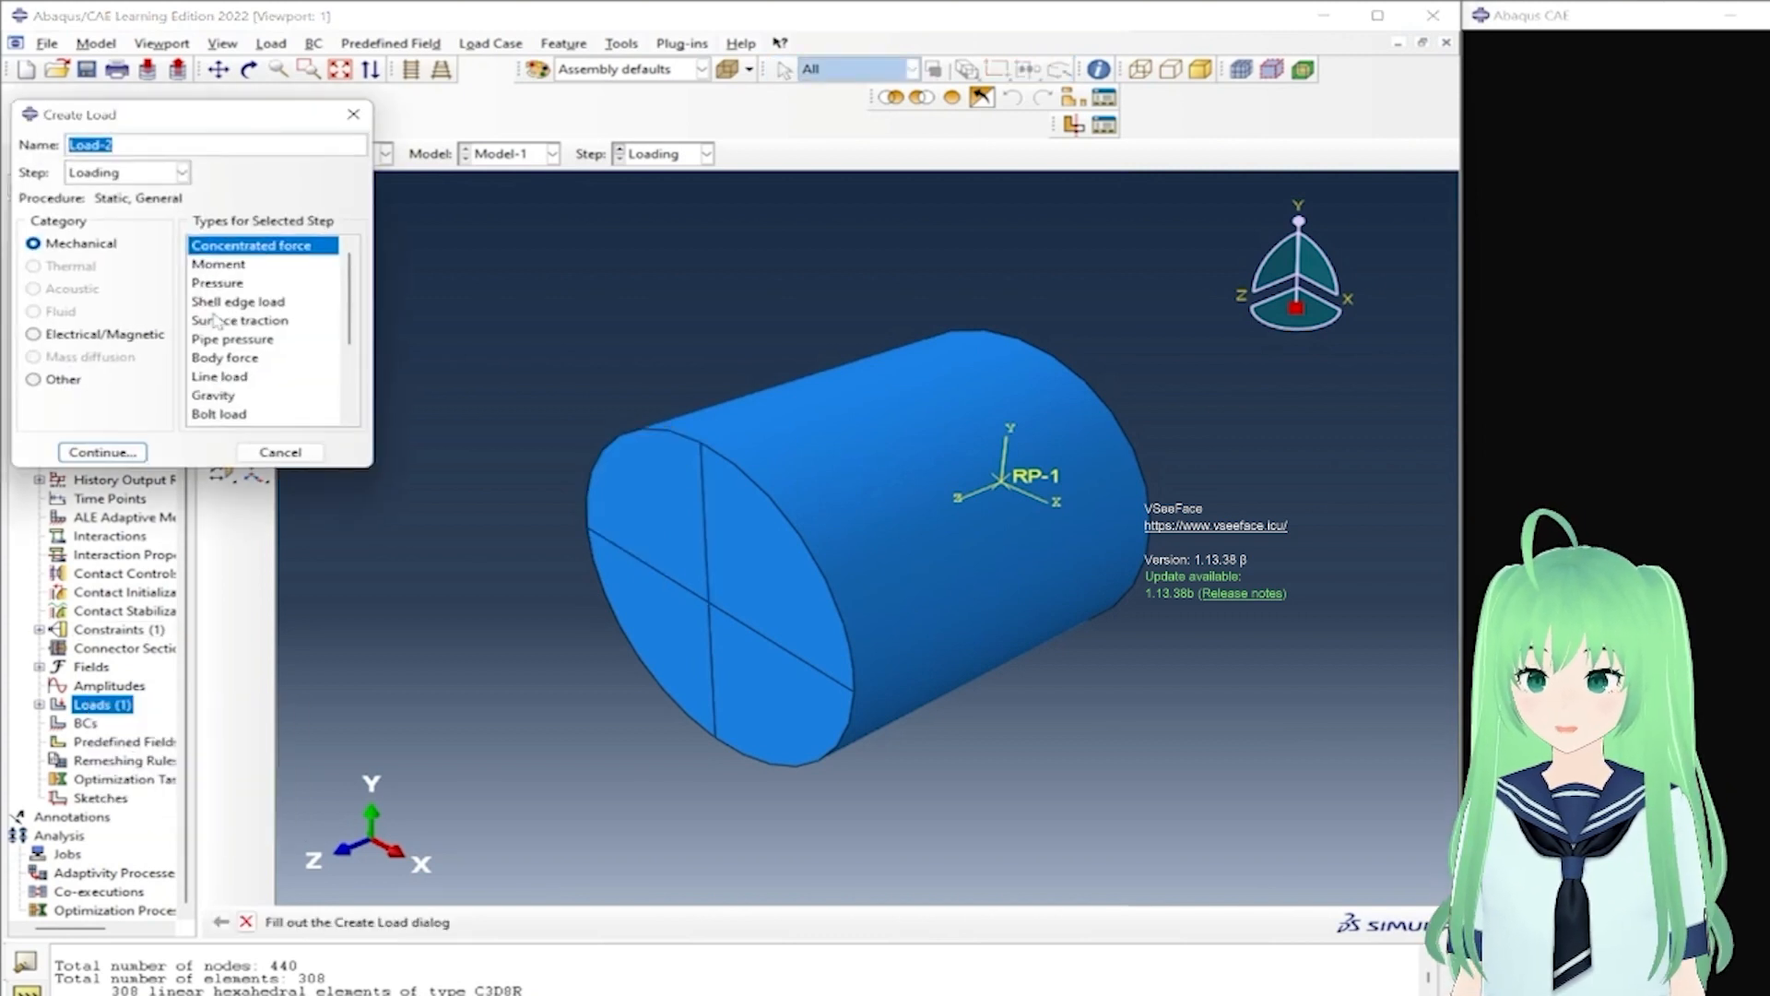
{"action": "type", "text": "Torque and Bending"}
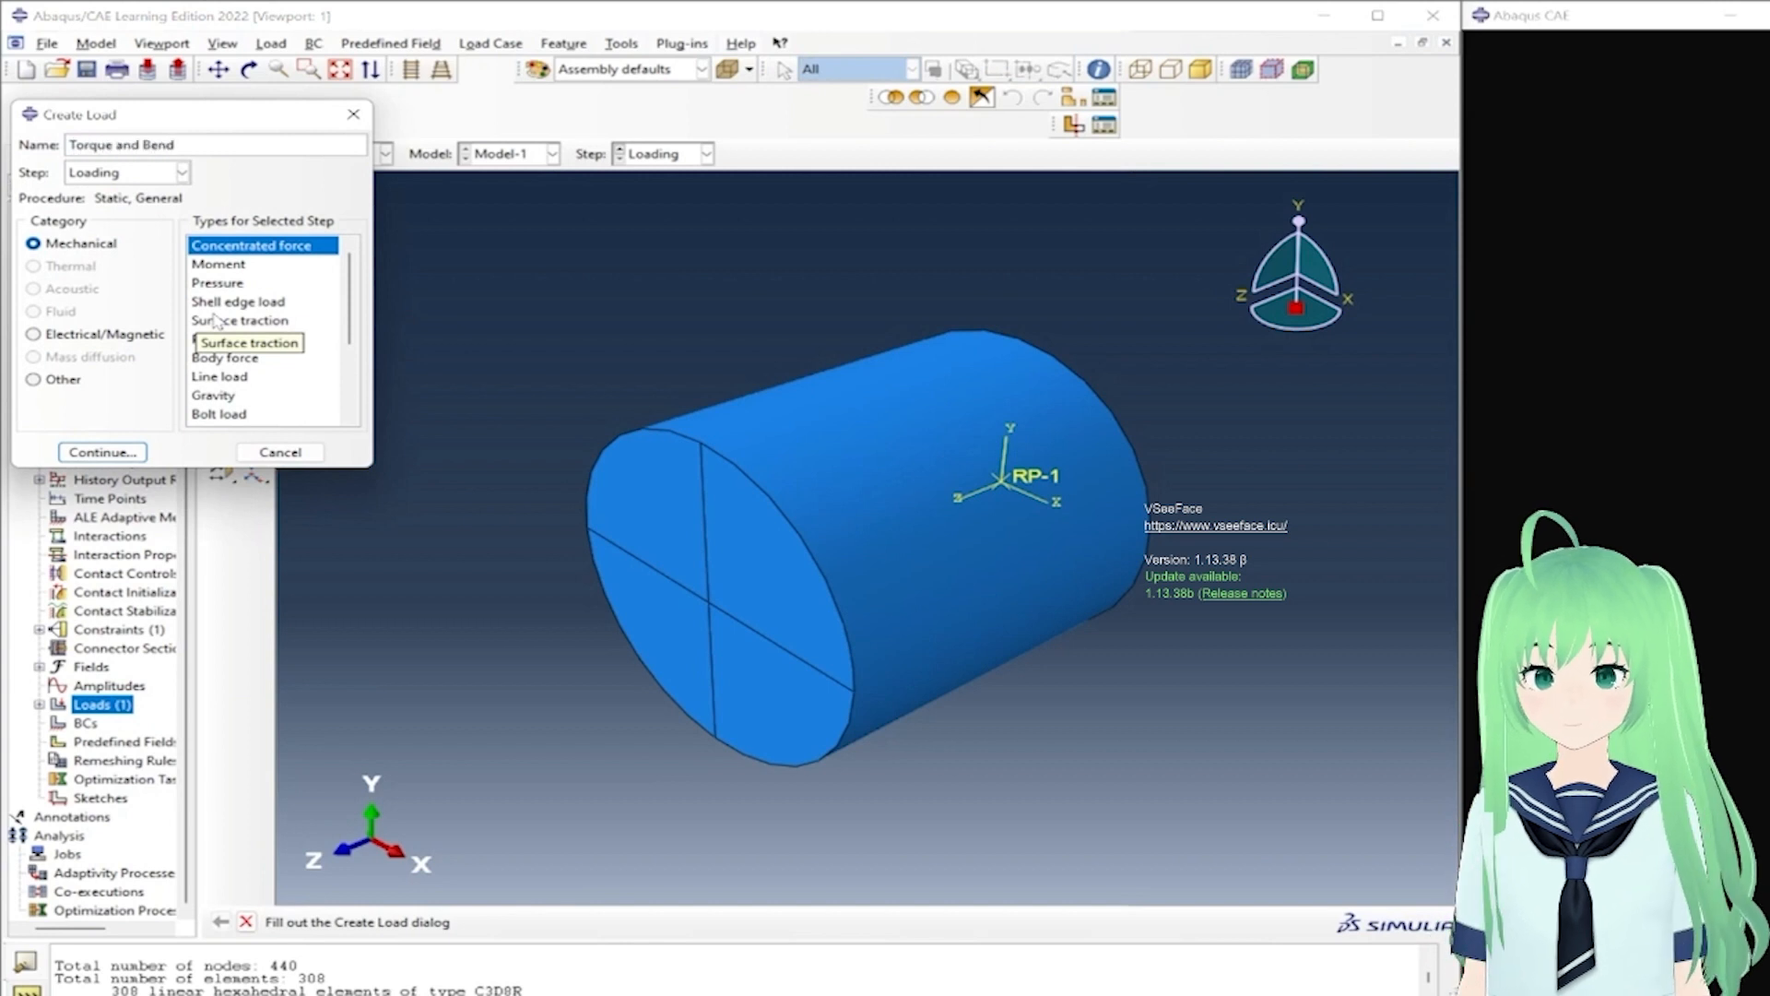
{"action": "left_click", "coordinate": [230, 264]}
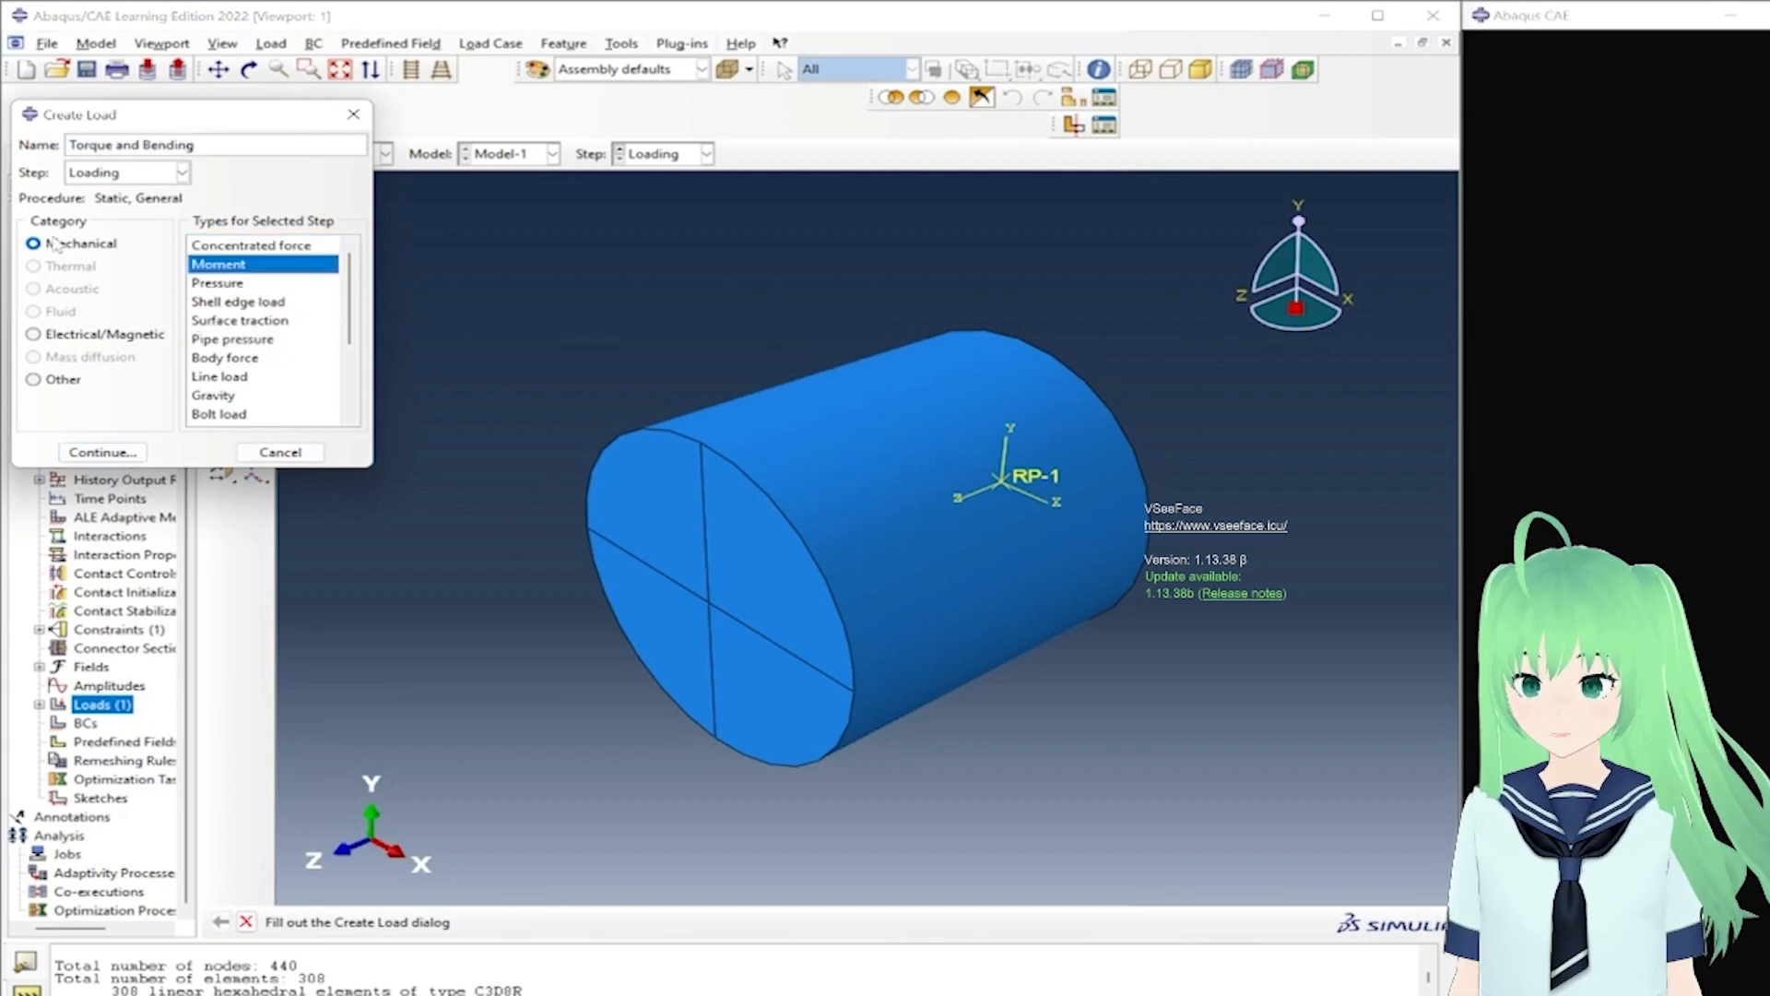
{"action": "left_click", "coordinate": [124, 457]}
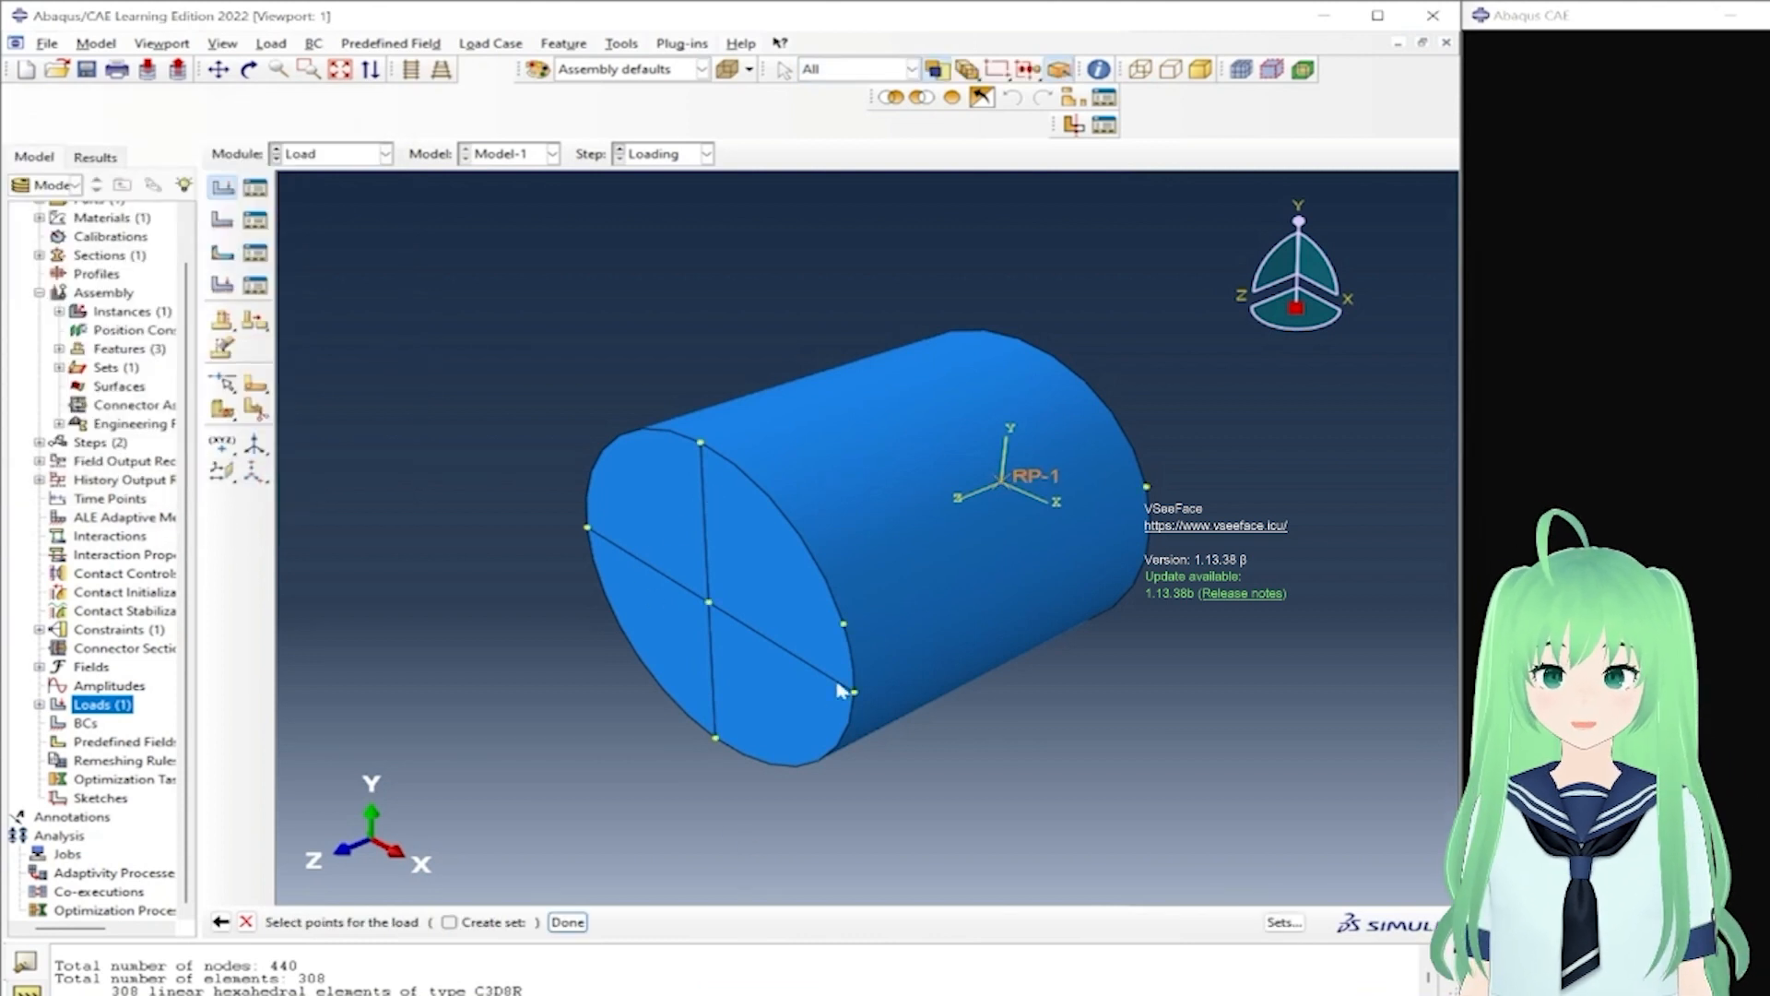
{"action": "left_click", "coordinate": [1002, 479]}
{"action": "left_click", "coordinate": [568, 922]}
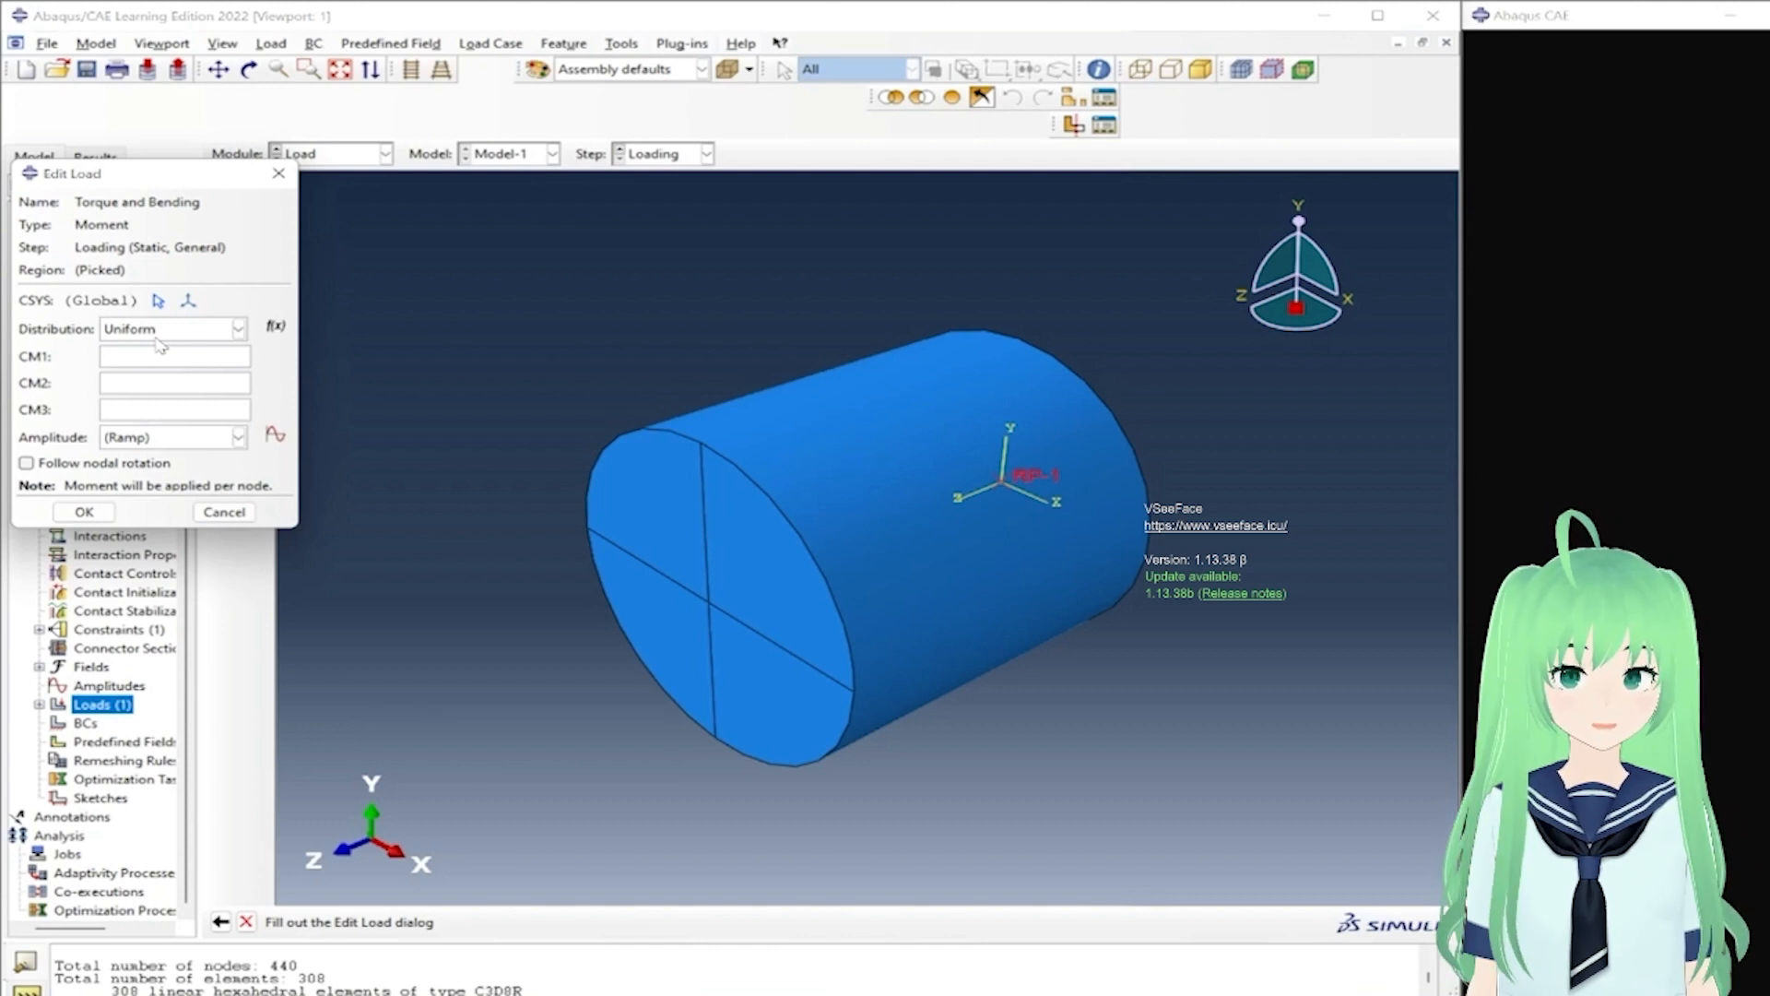
{"action": "left_click", "coordinate": [109, 510]}
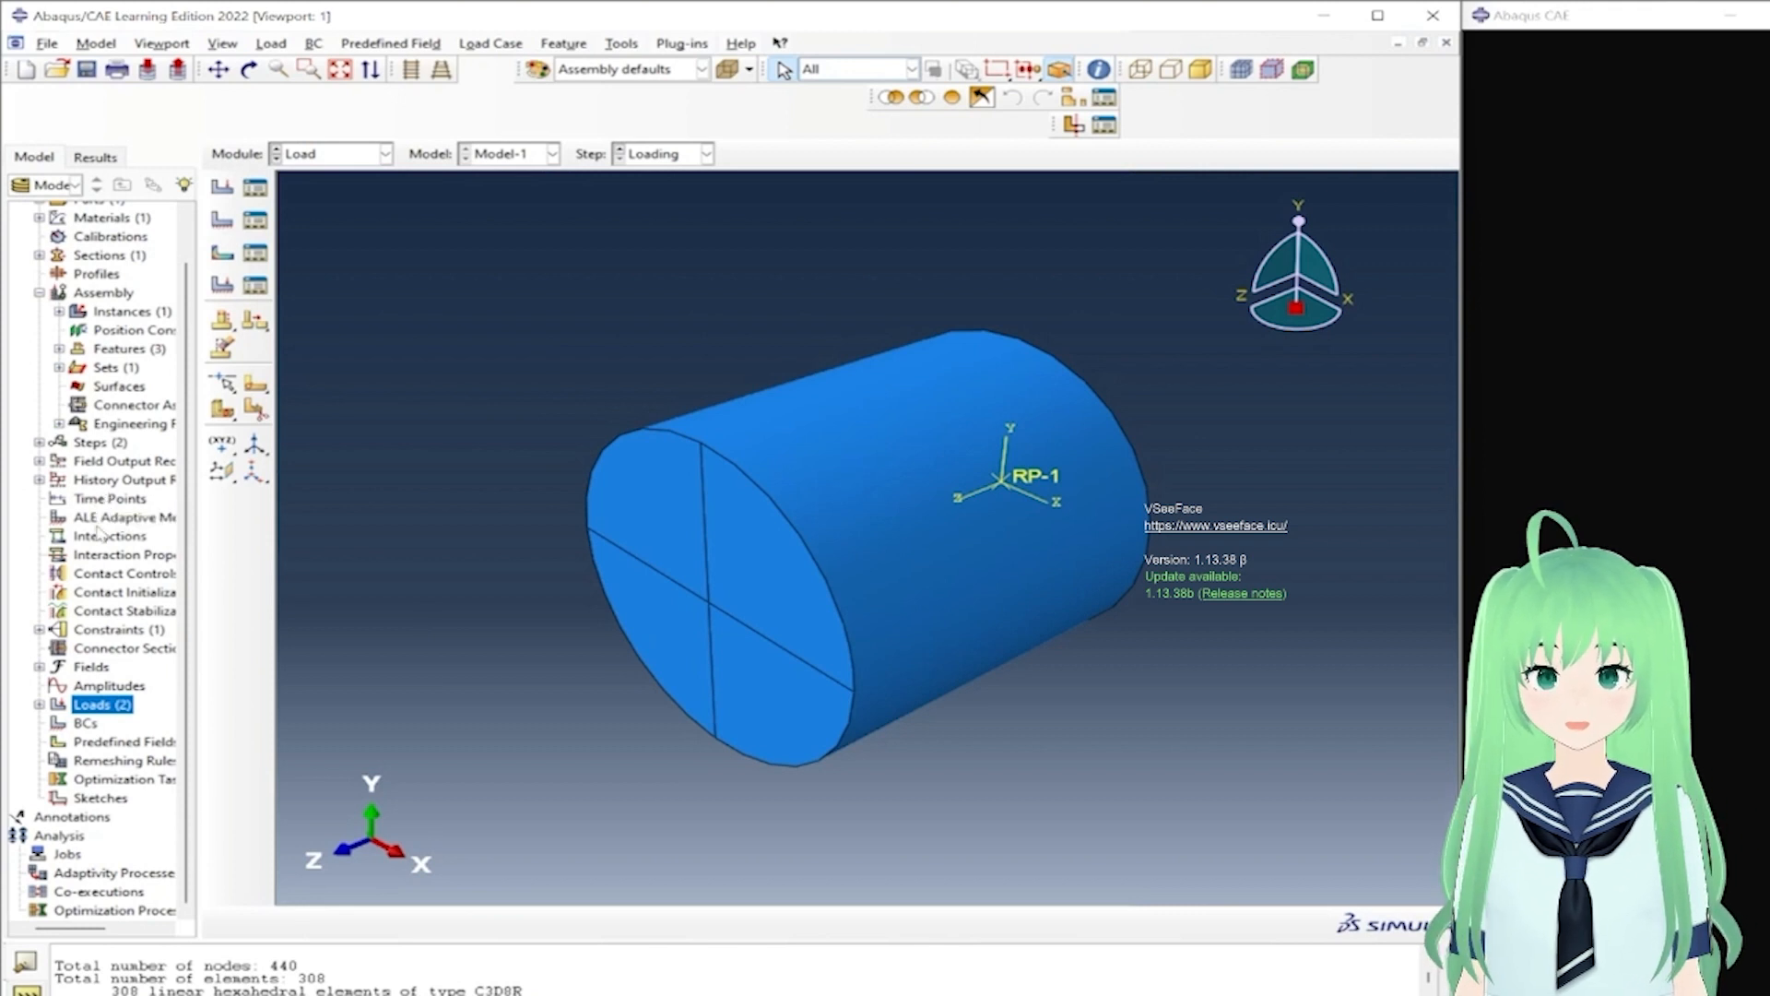
Create an ENCASTRE boundary condition in the Initial step on the upper quadrant of the partitioned end face opposite RP-1
{"action": "left_click", "coordinate": [222, 221]}
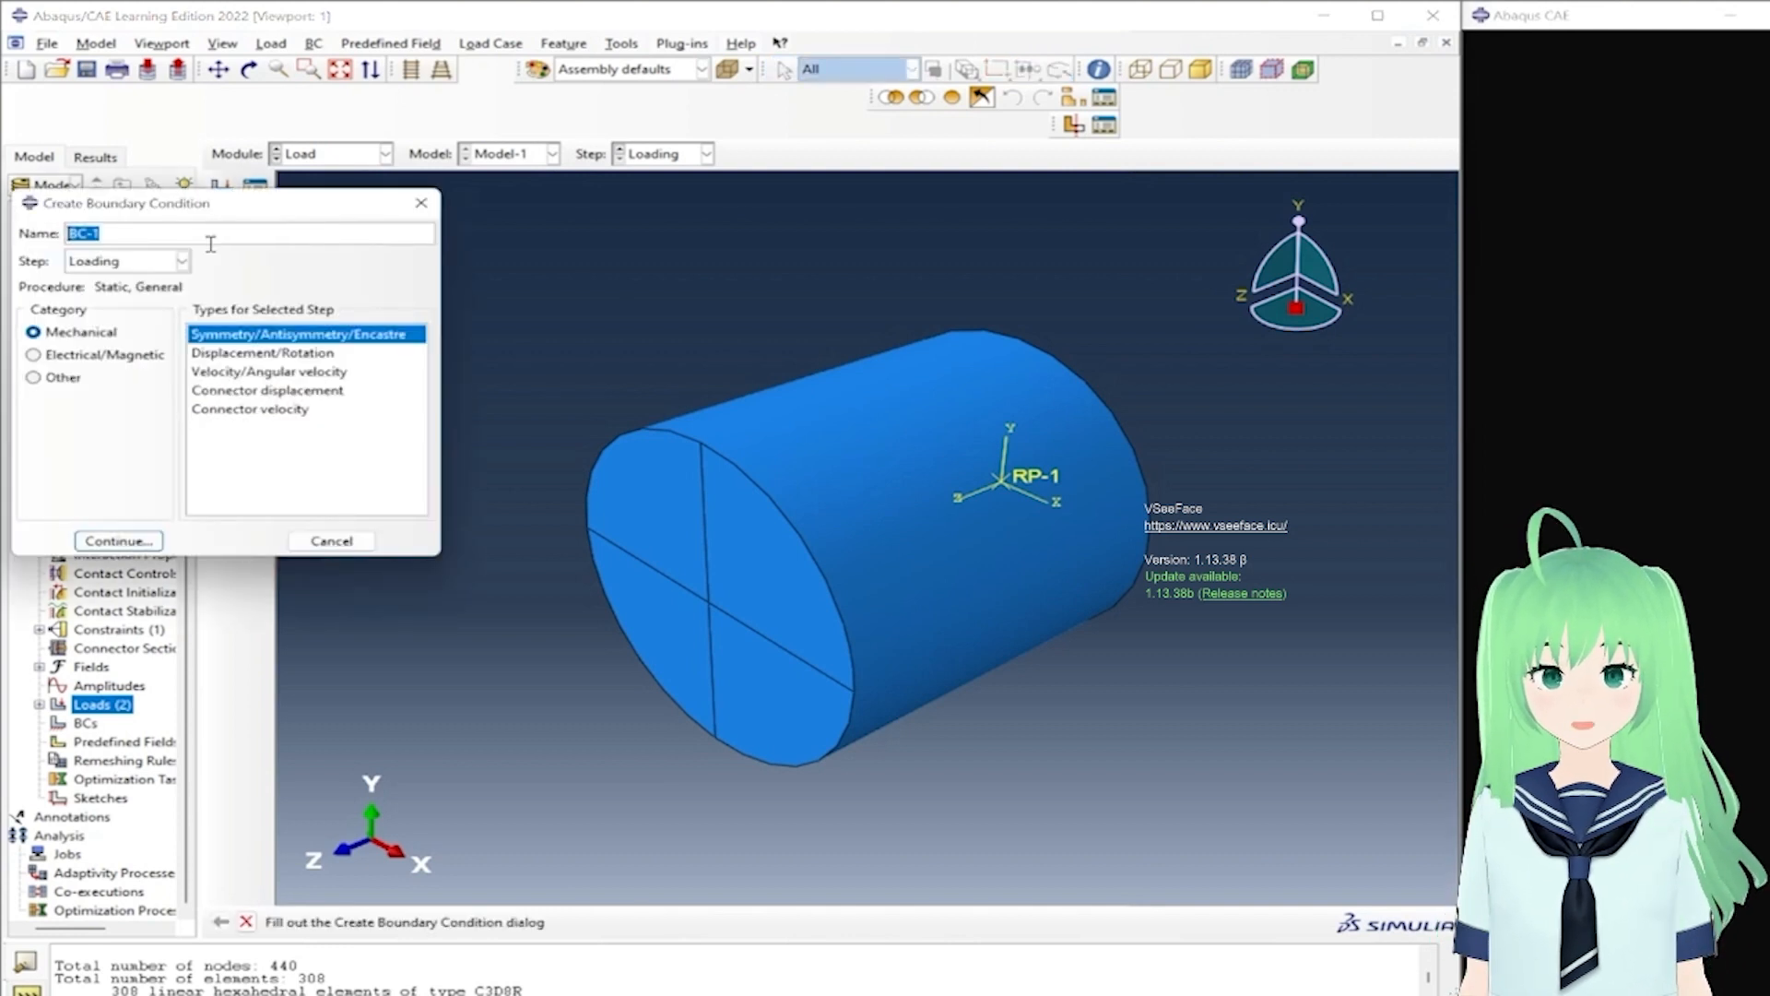
{"action": "left_click", "coordinate": [129, 263]}
{"action": "left_click", "coordinate": [129, 284]}
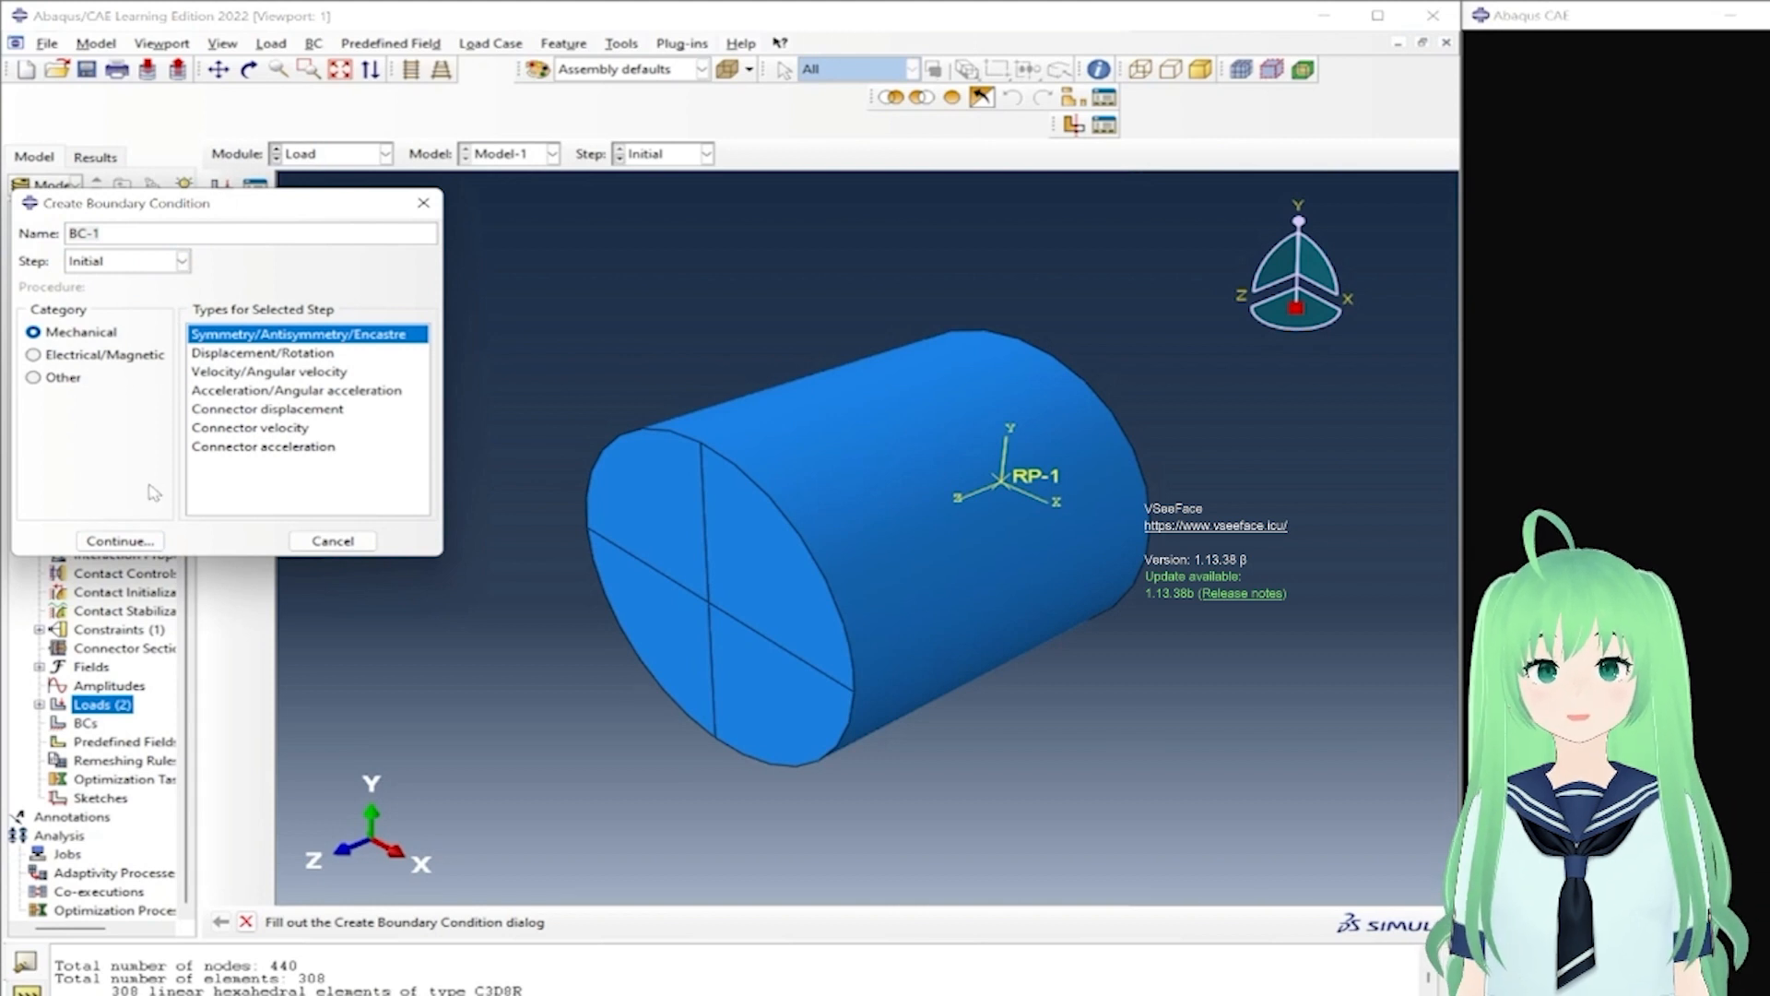
{"action": "left_click", "coordinate": [129, 544]}
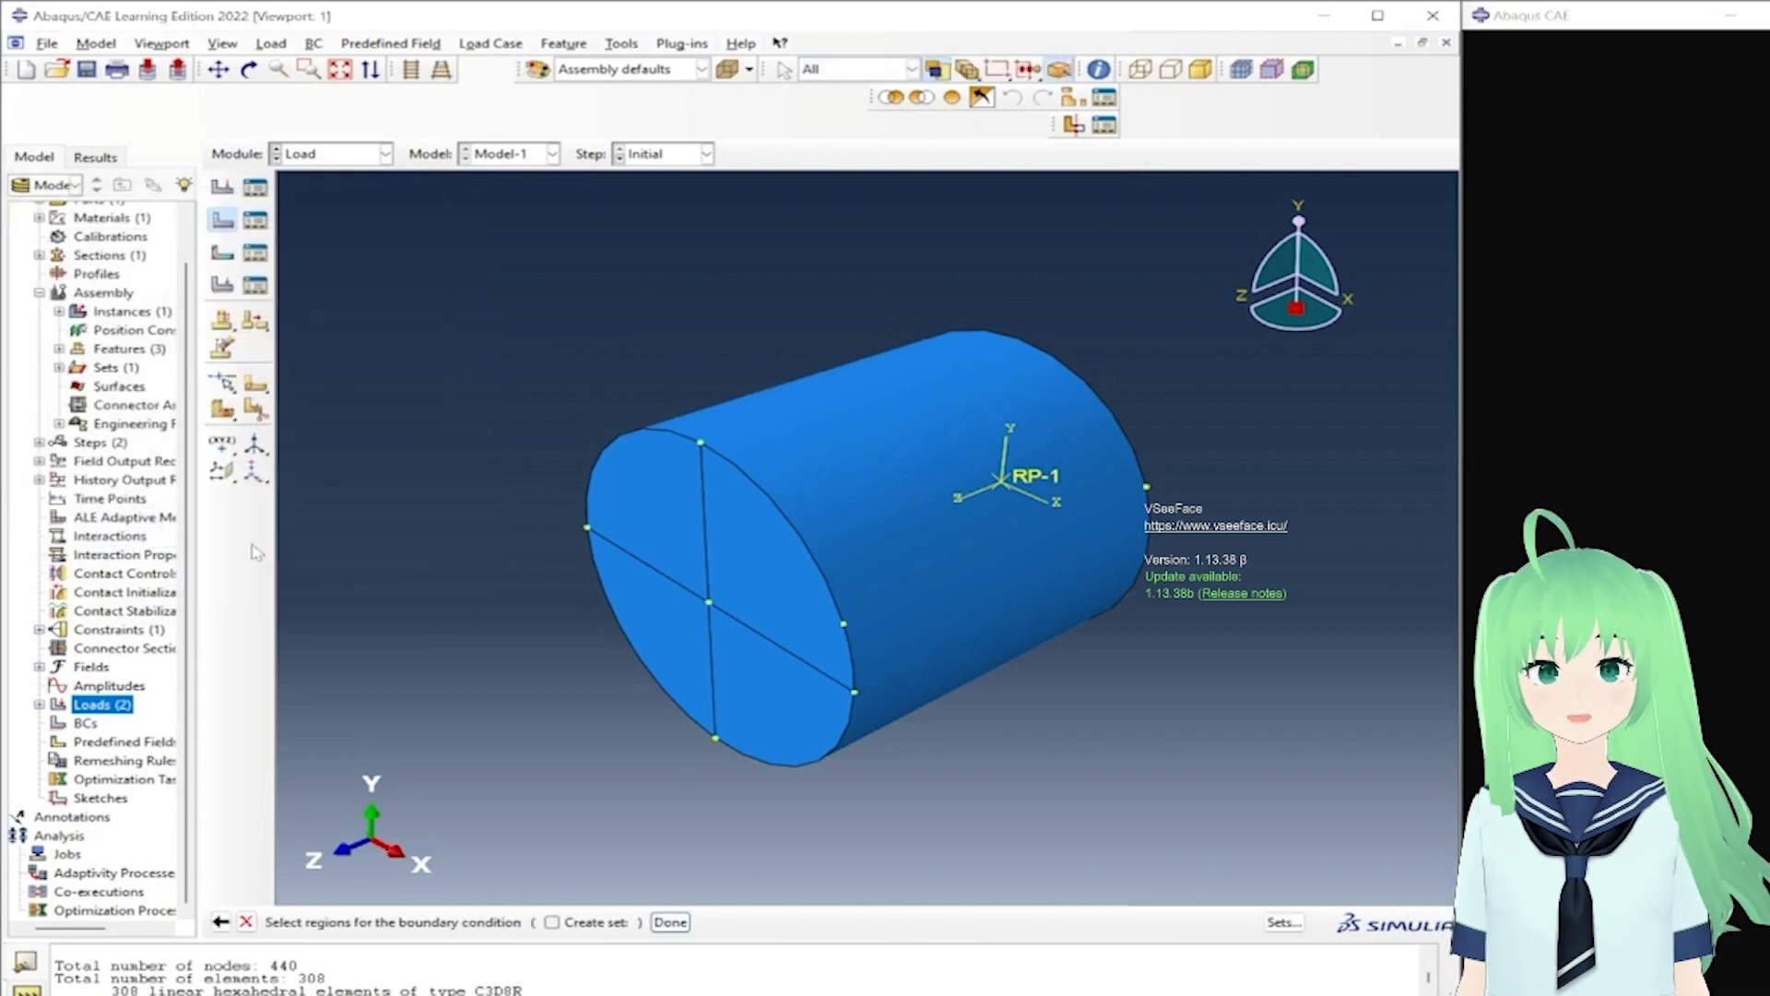
{"action": "left_click", "coordinate": [674, 523]}
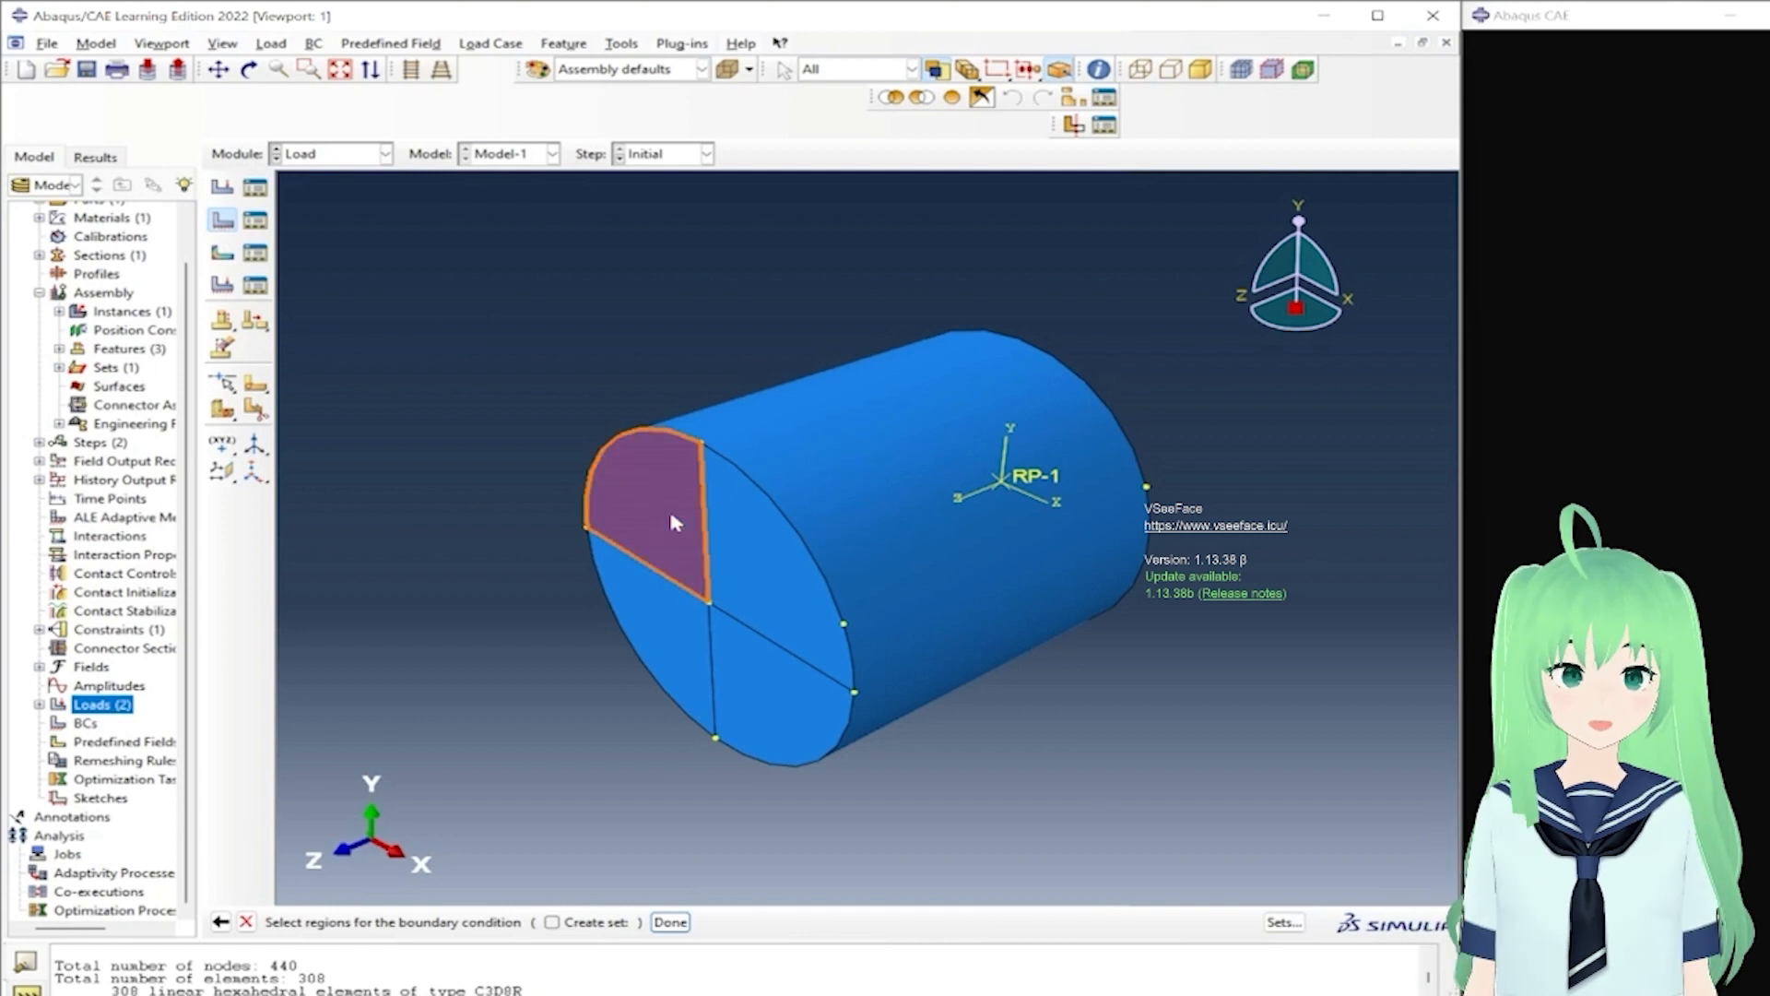
{"action": "left_click", "coordinate": [670, 921]}
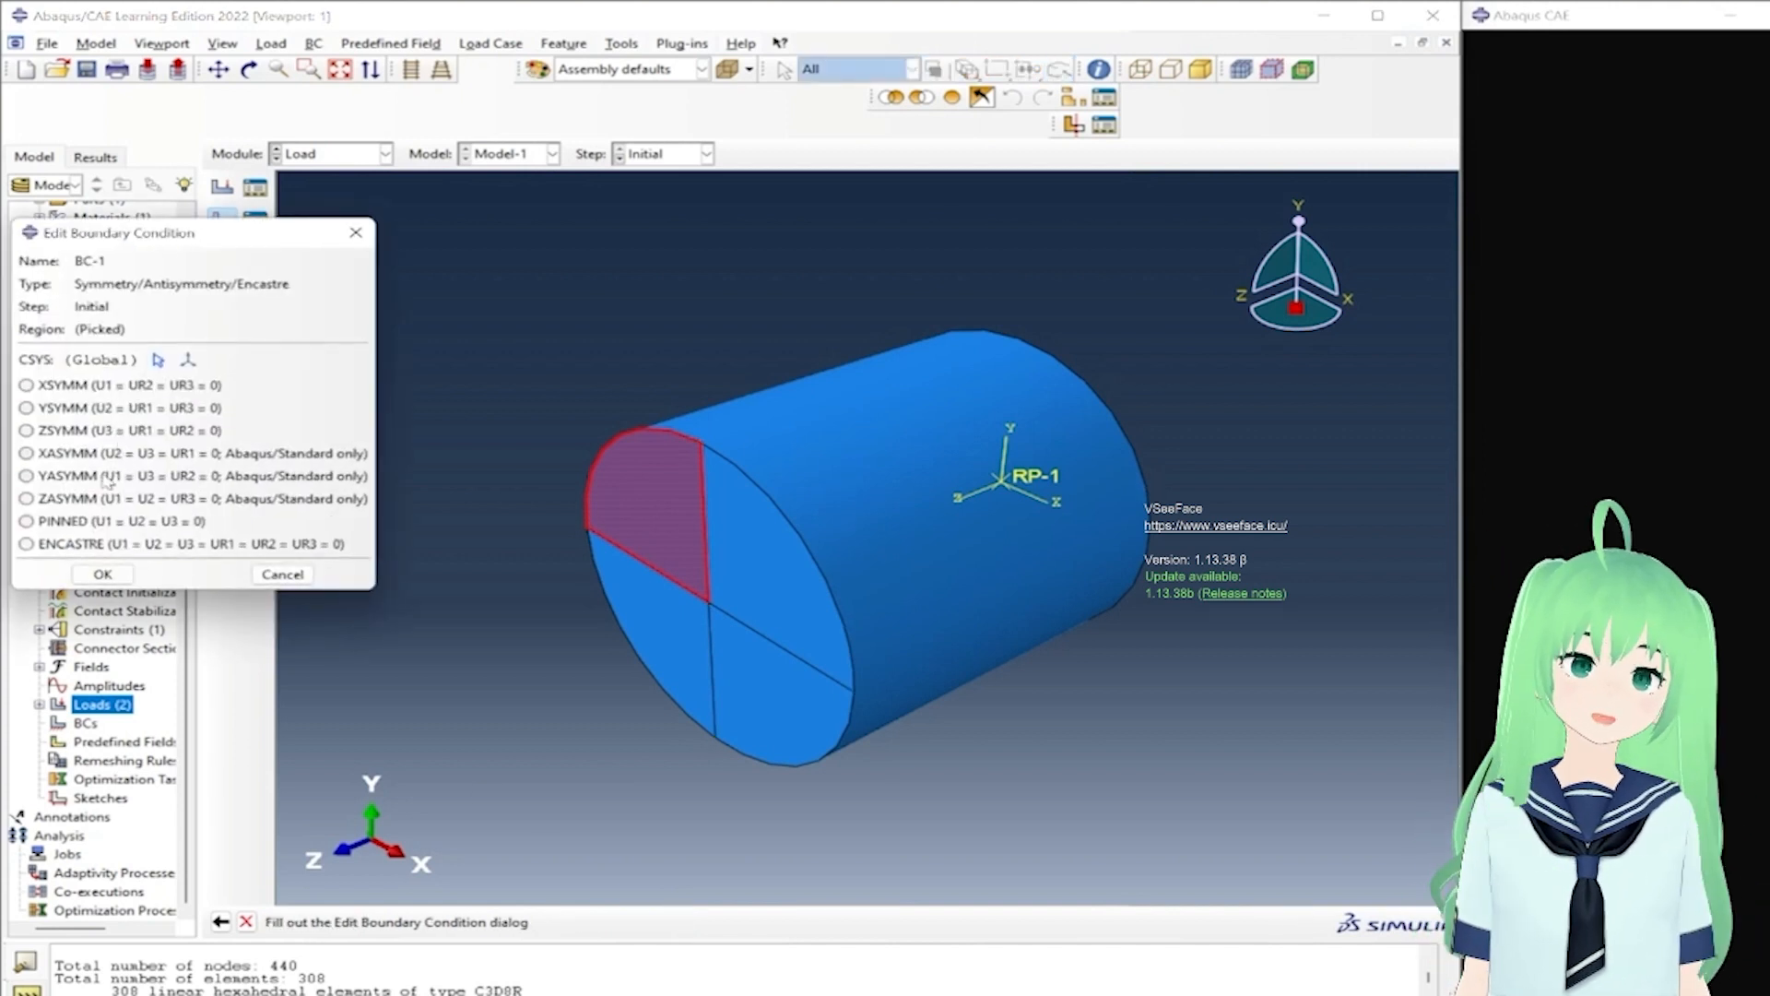
{"action": "left_click", "coordinate": [87, 544]}
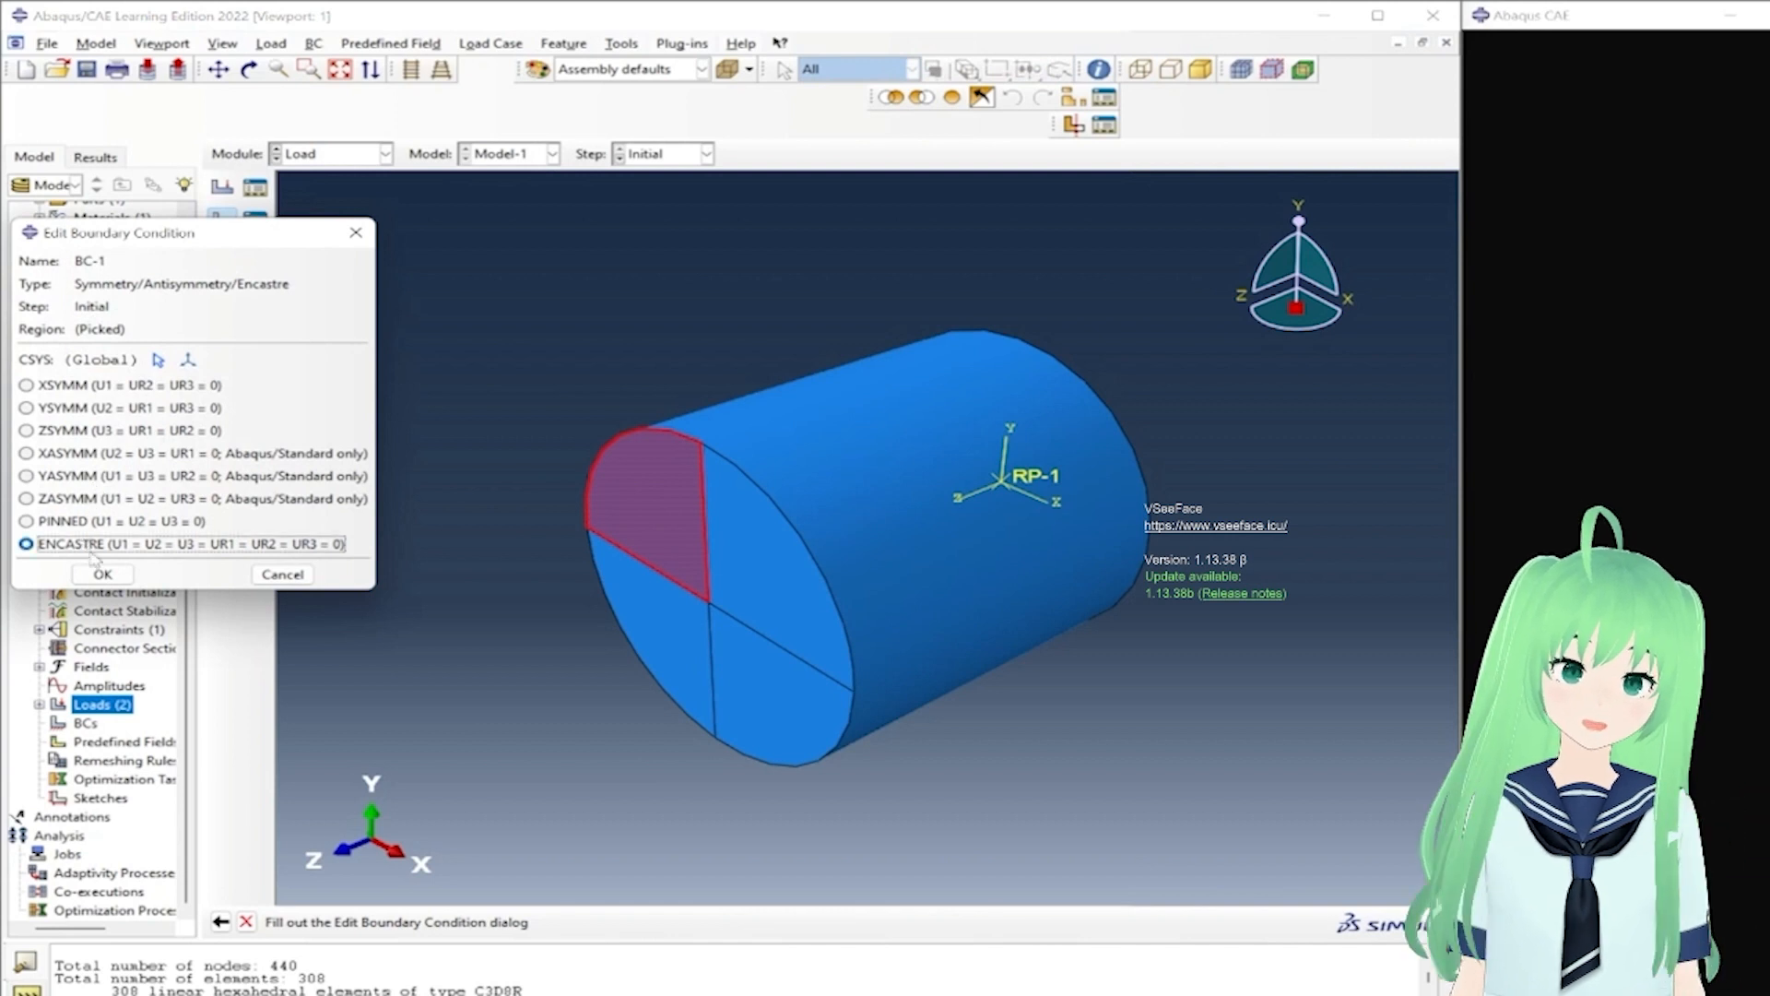
{"action": "left_click", "coordinate": [103, 574]}
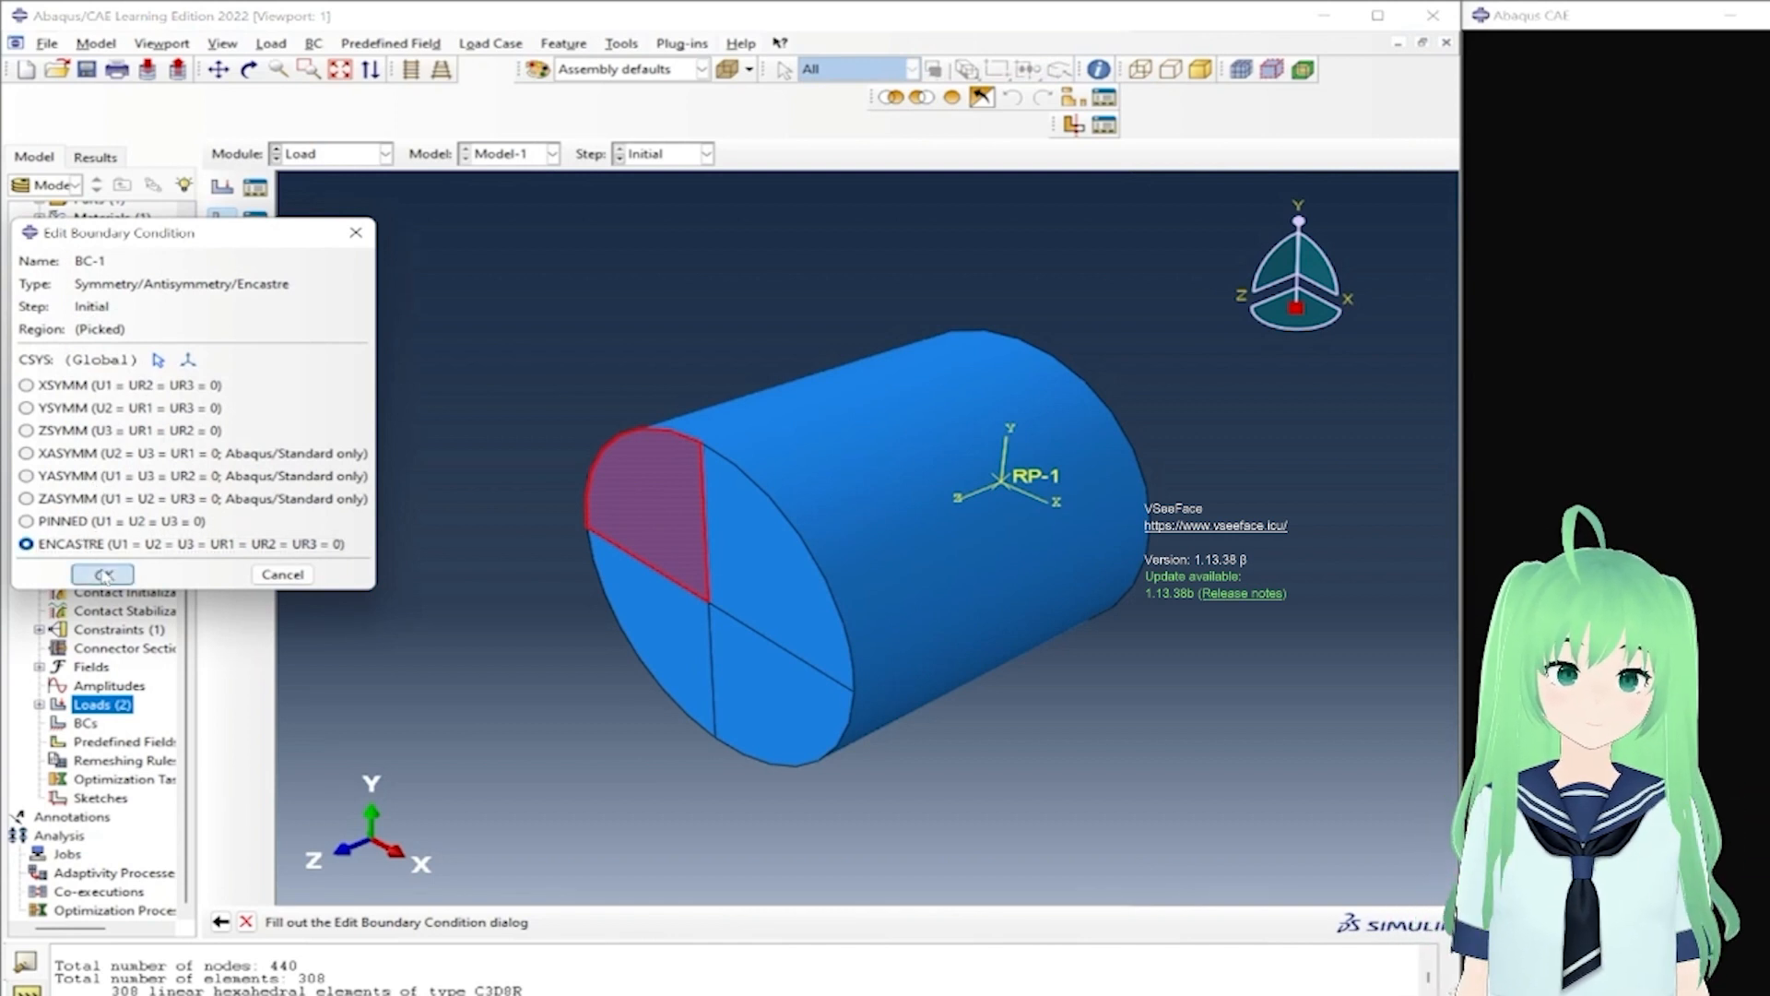
{"action": "left_click", "coordinate": [101, 575]}
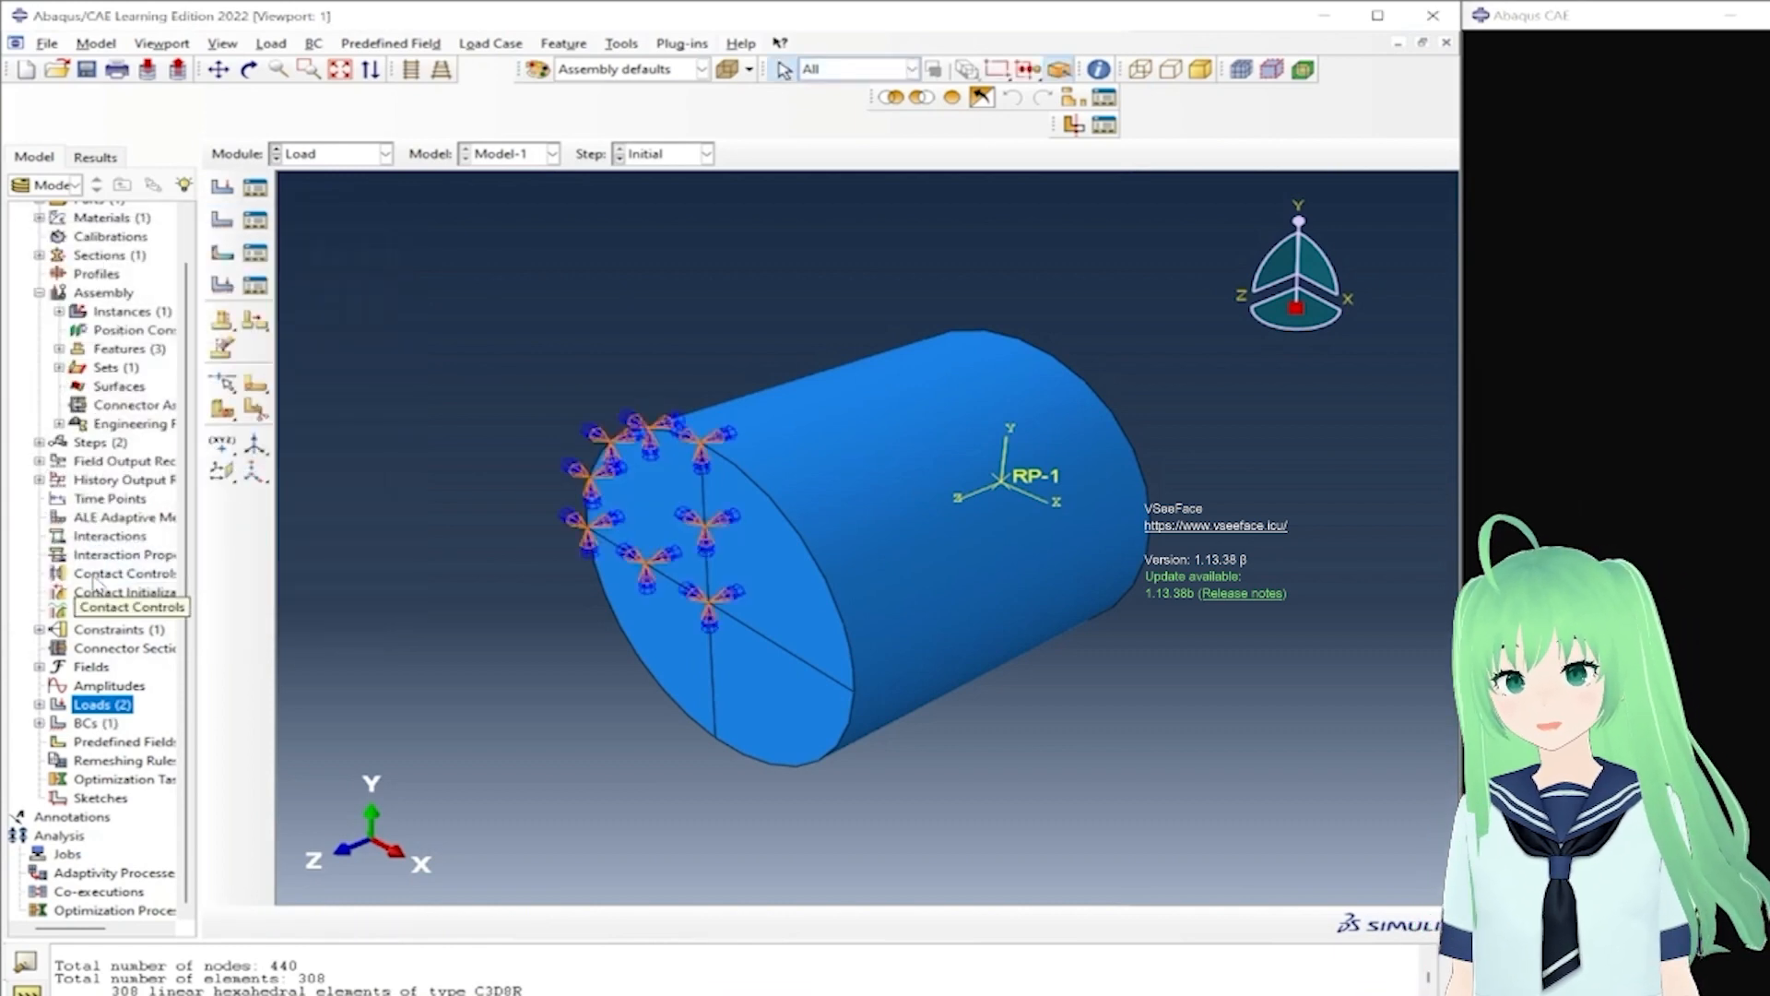
{"action": "right_click", "coordinate": [93, 710]}
{"action": "left_click", "coordinate": [120, 748]}
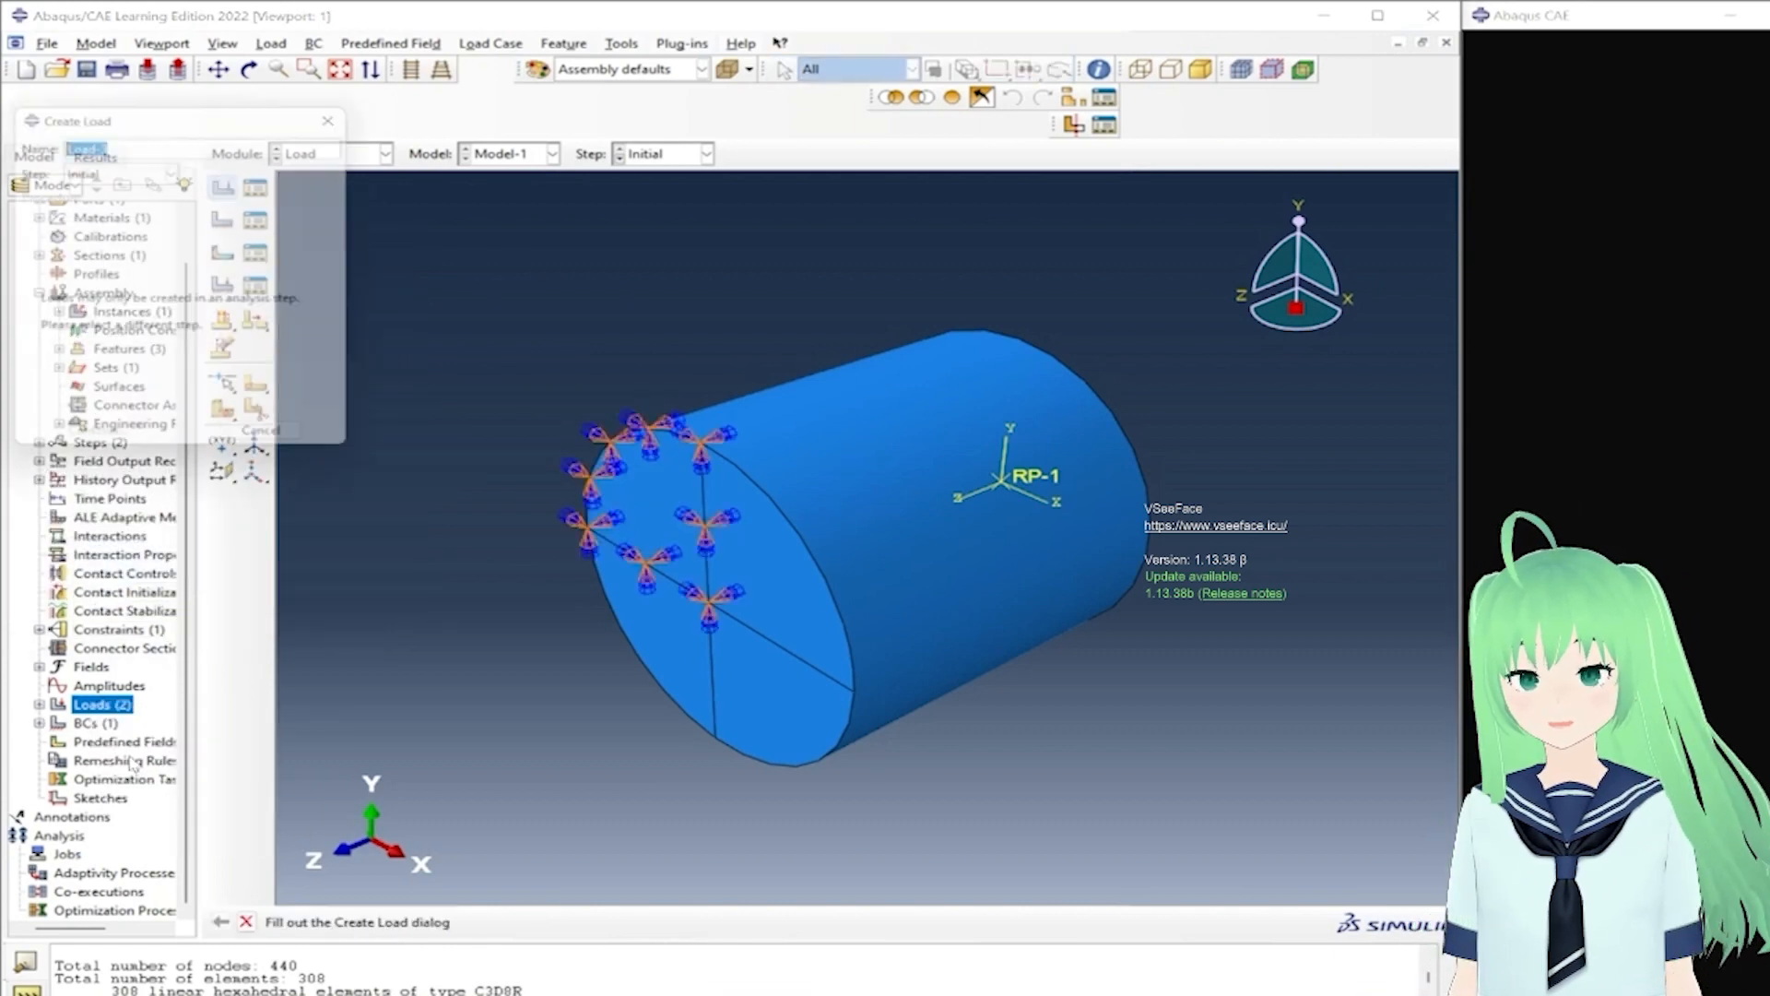
{"action": "left_click", "coordinate": [280, 450]}
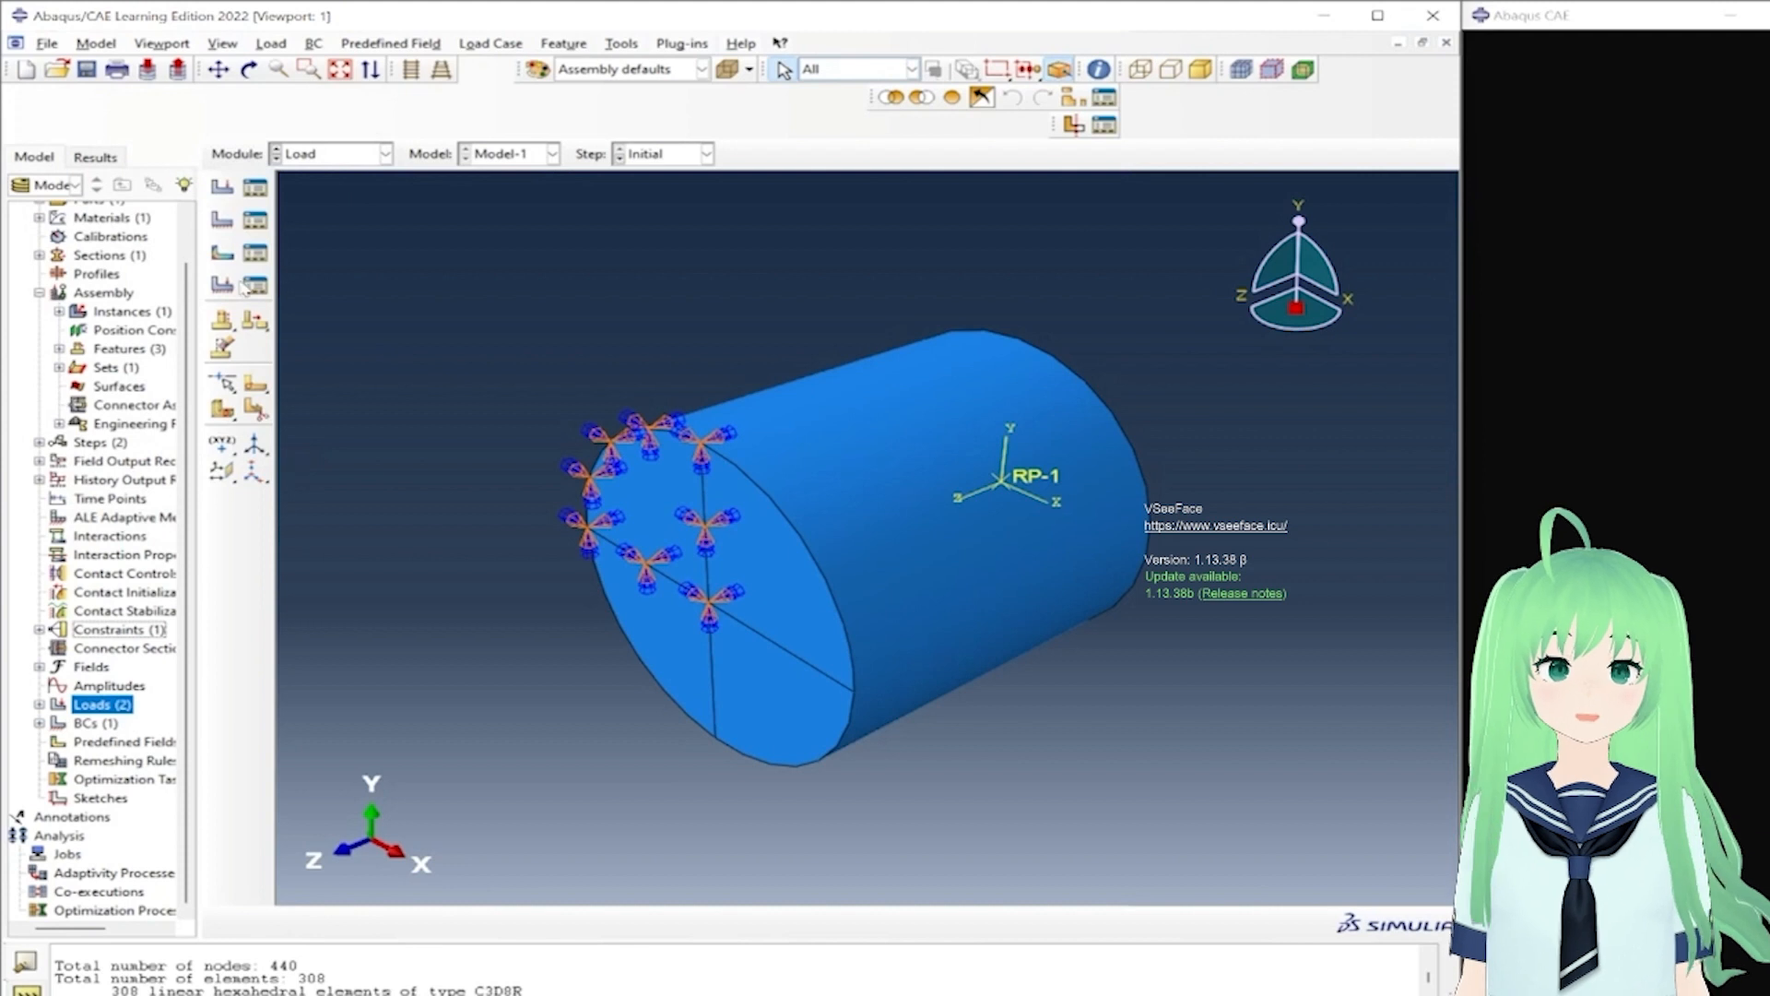
Create an ENCASTRE boundary condition in the Initial step on the upper-right quadrant of the partitioned end face opposite RP-1
{"action": "left_click", "coordinate": [231, 228]}
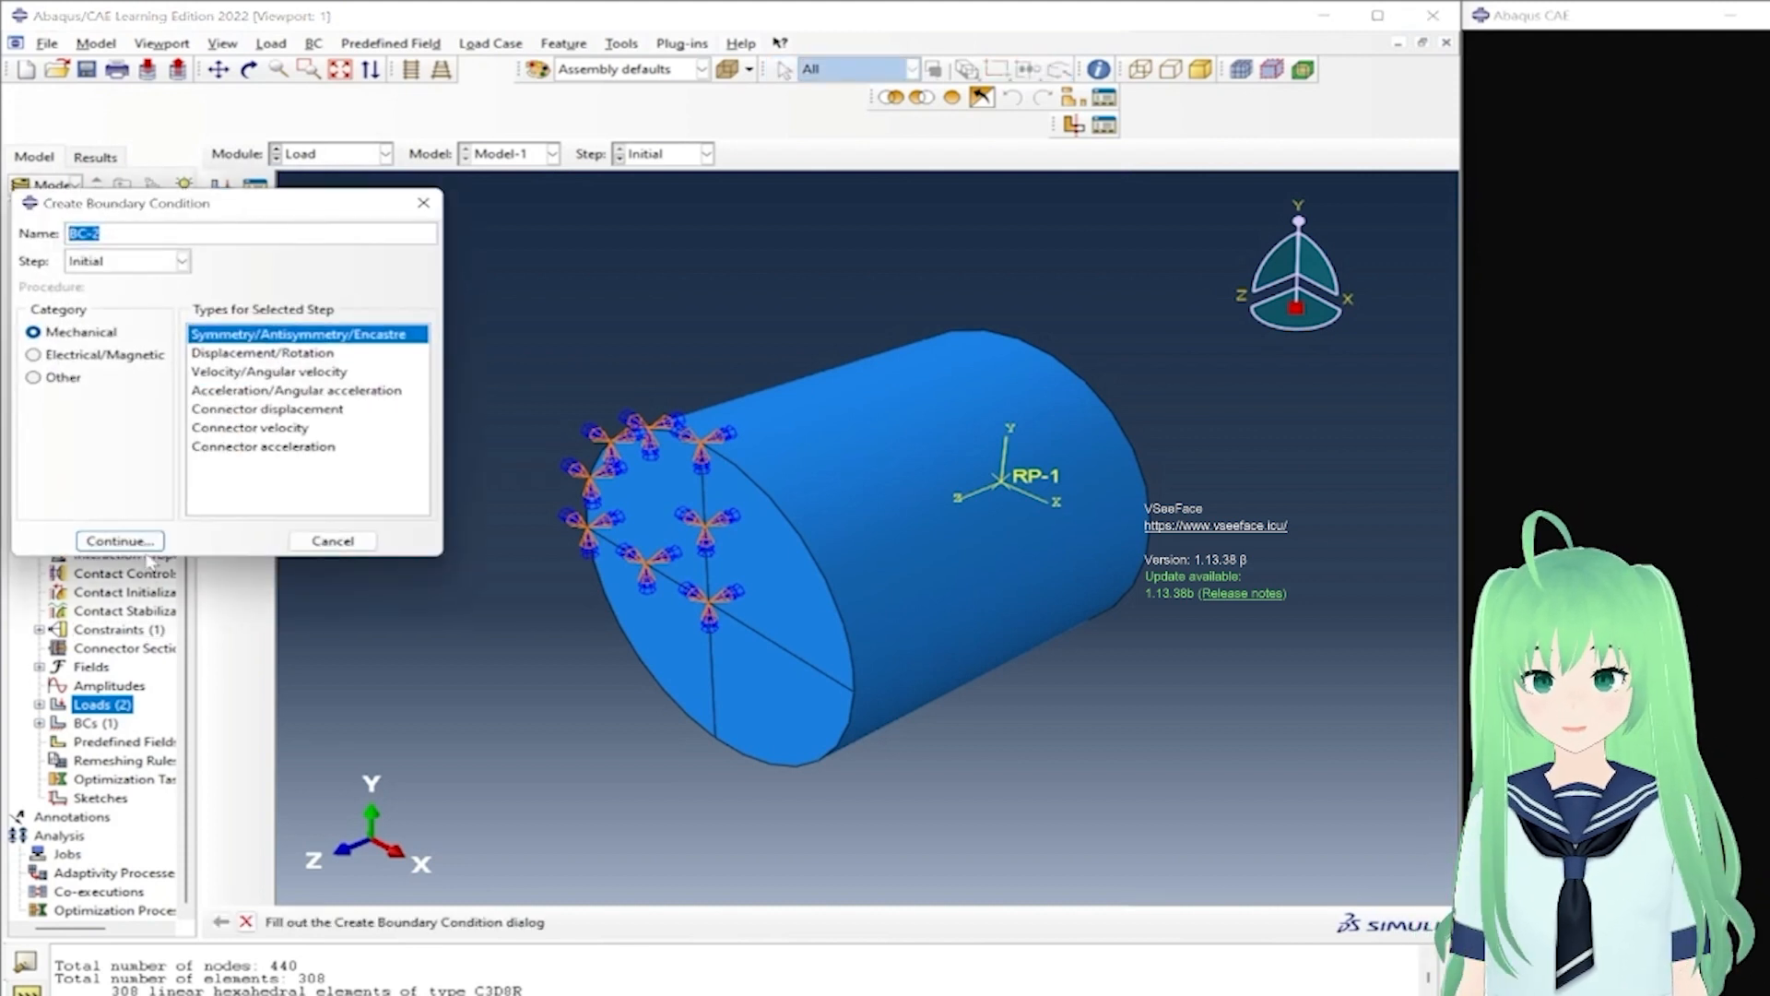
{"action": "left_click", "coordinate": [145, 544]}
{"action": "left_click", "coordinate": [775, 561]}
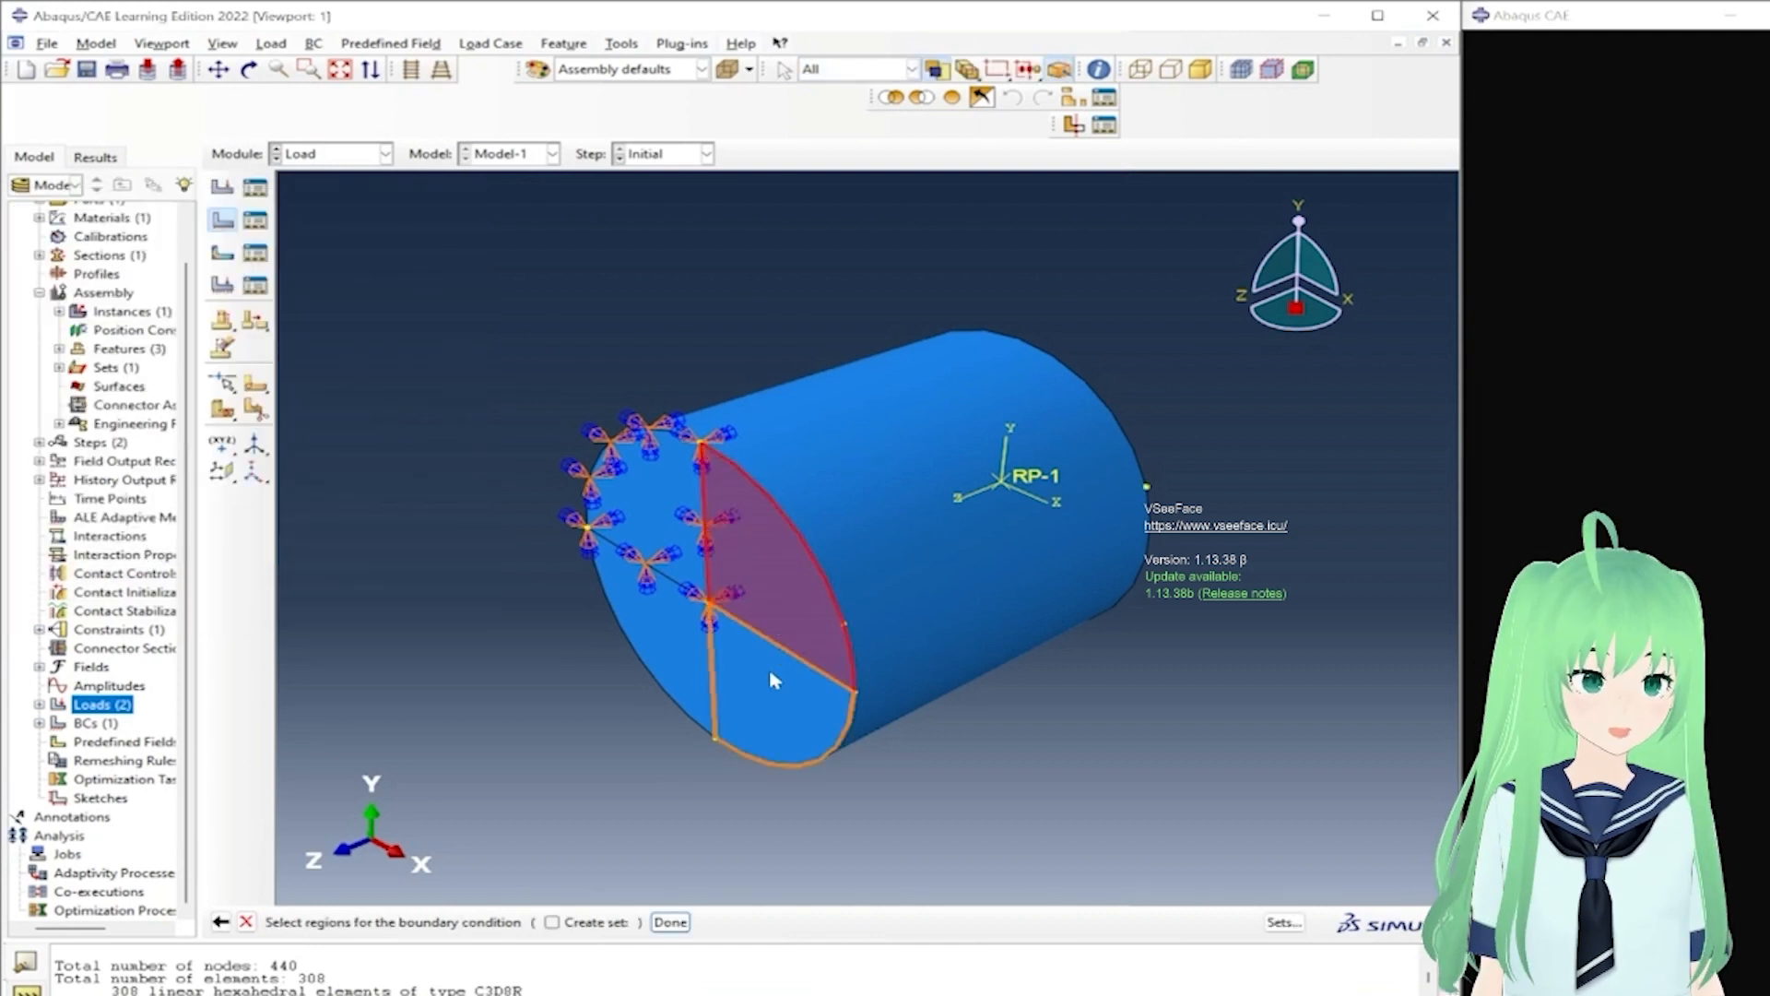
{"action": "left_click", "coordinate": [670, 922]}
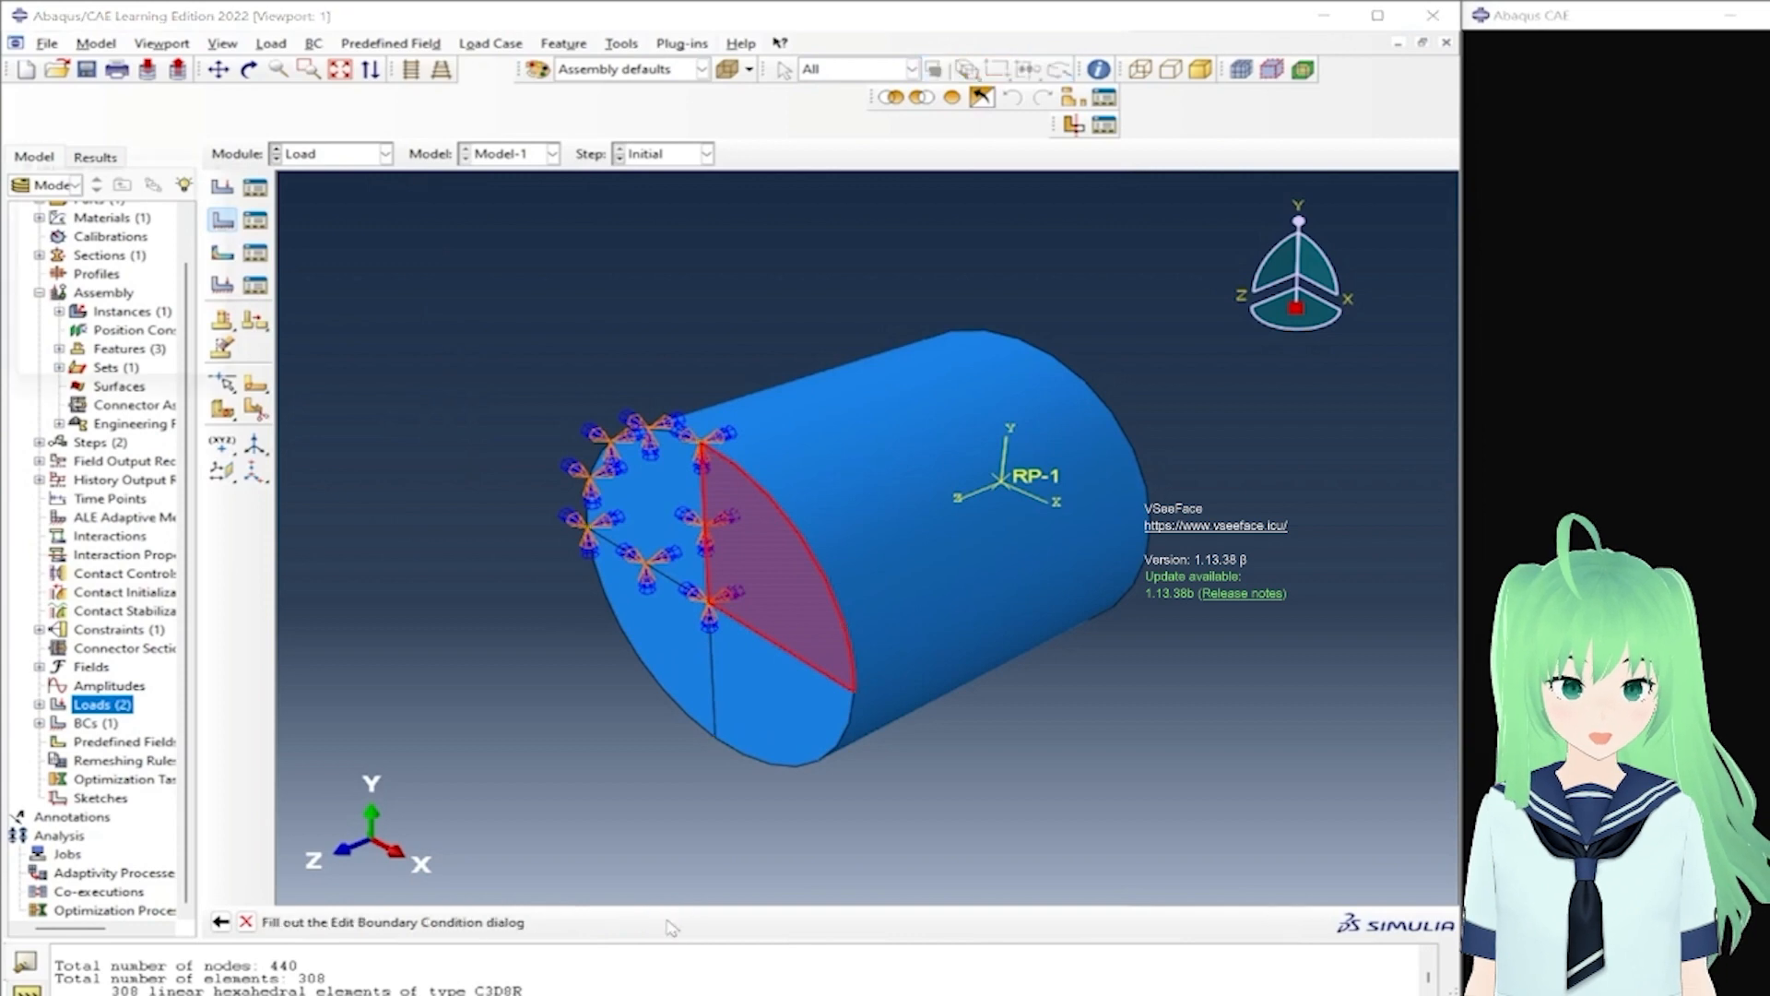
{"action": "left_click", "coordinate": [55, 546]}
{"action": "left_click", "coordinate": [103, 578]}
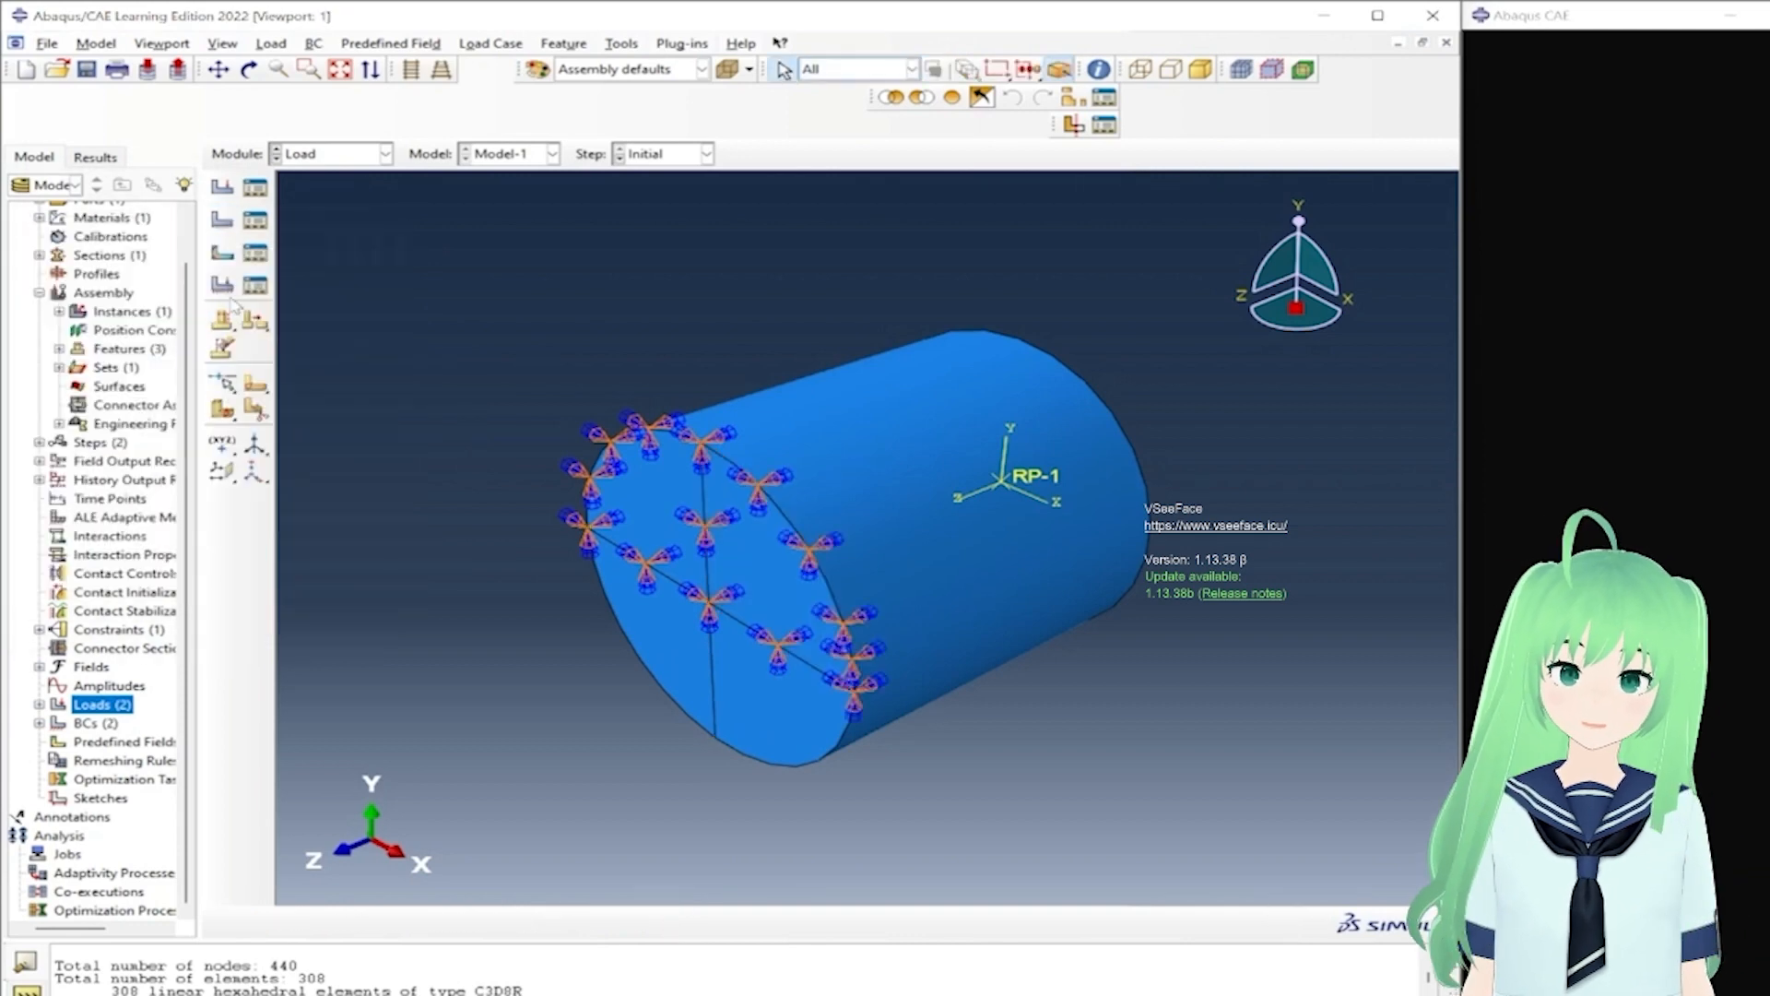
Create an ENCASTRE boundary condition in the Initial step on the lower-right quadrant of the partitioned end face
{"action": "left_click", "coordinate": [222, 220]}
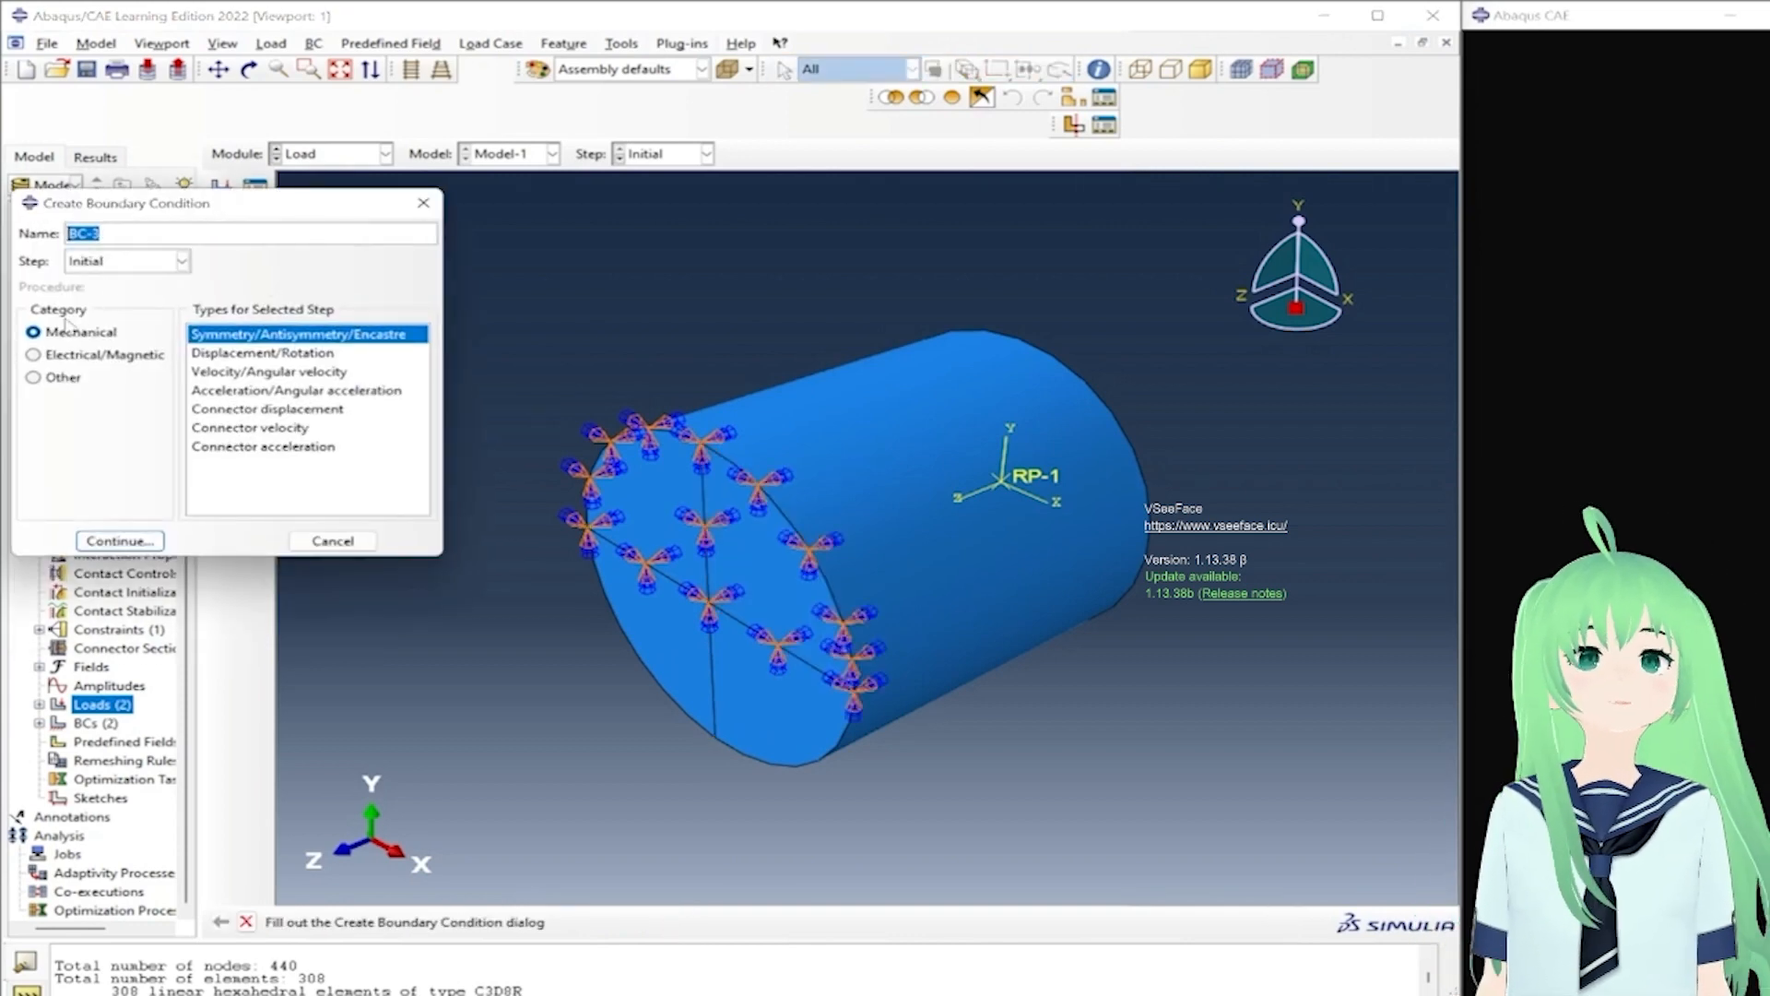
{"action": "left_click", "coordinate": [118, 541]}
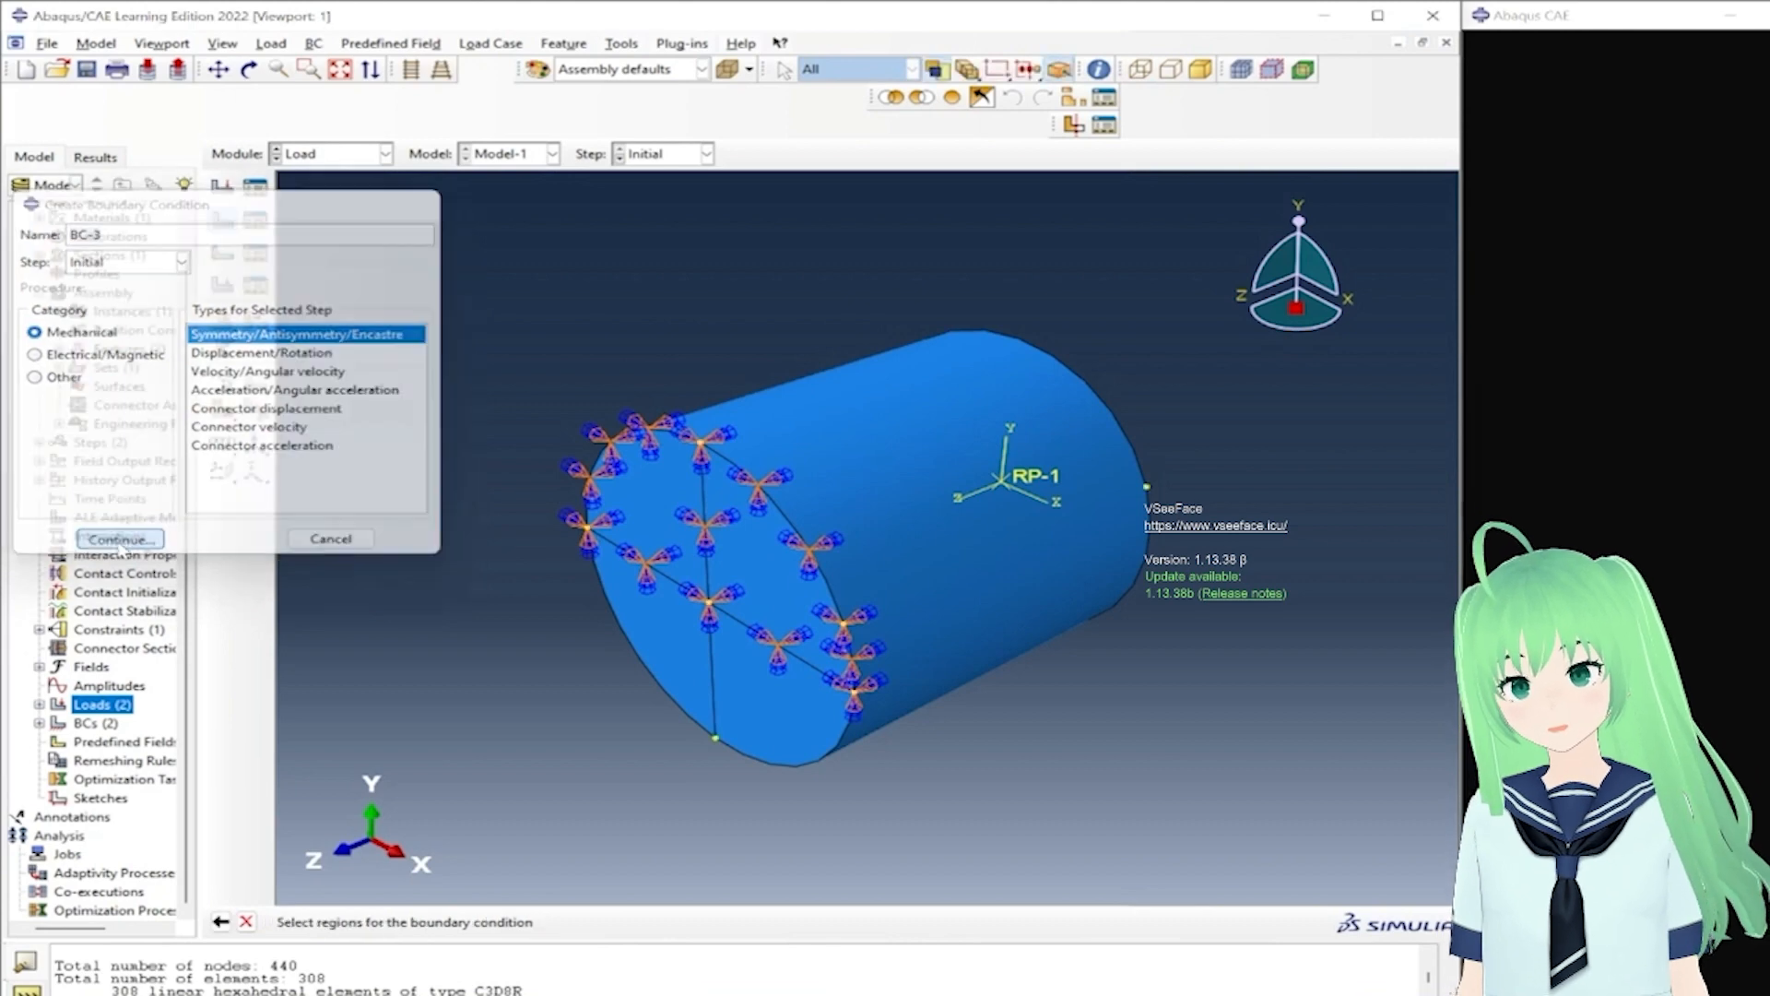
{"action": "left_click", "coordinate": [779, 712]}
{"action": "left_click", "coordinate": [670, 922]}
{"action": "left_click", "coordinate": [107, 546]}
{"action": "left_click", "coordinate": [102, 573]}
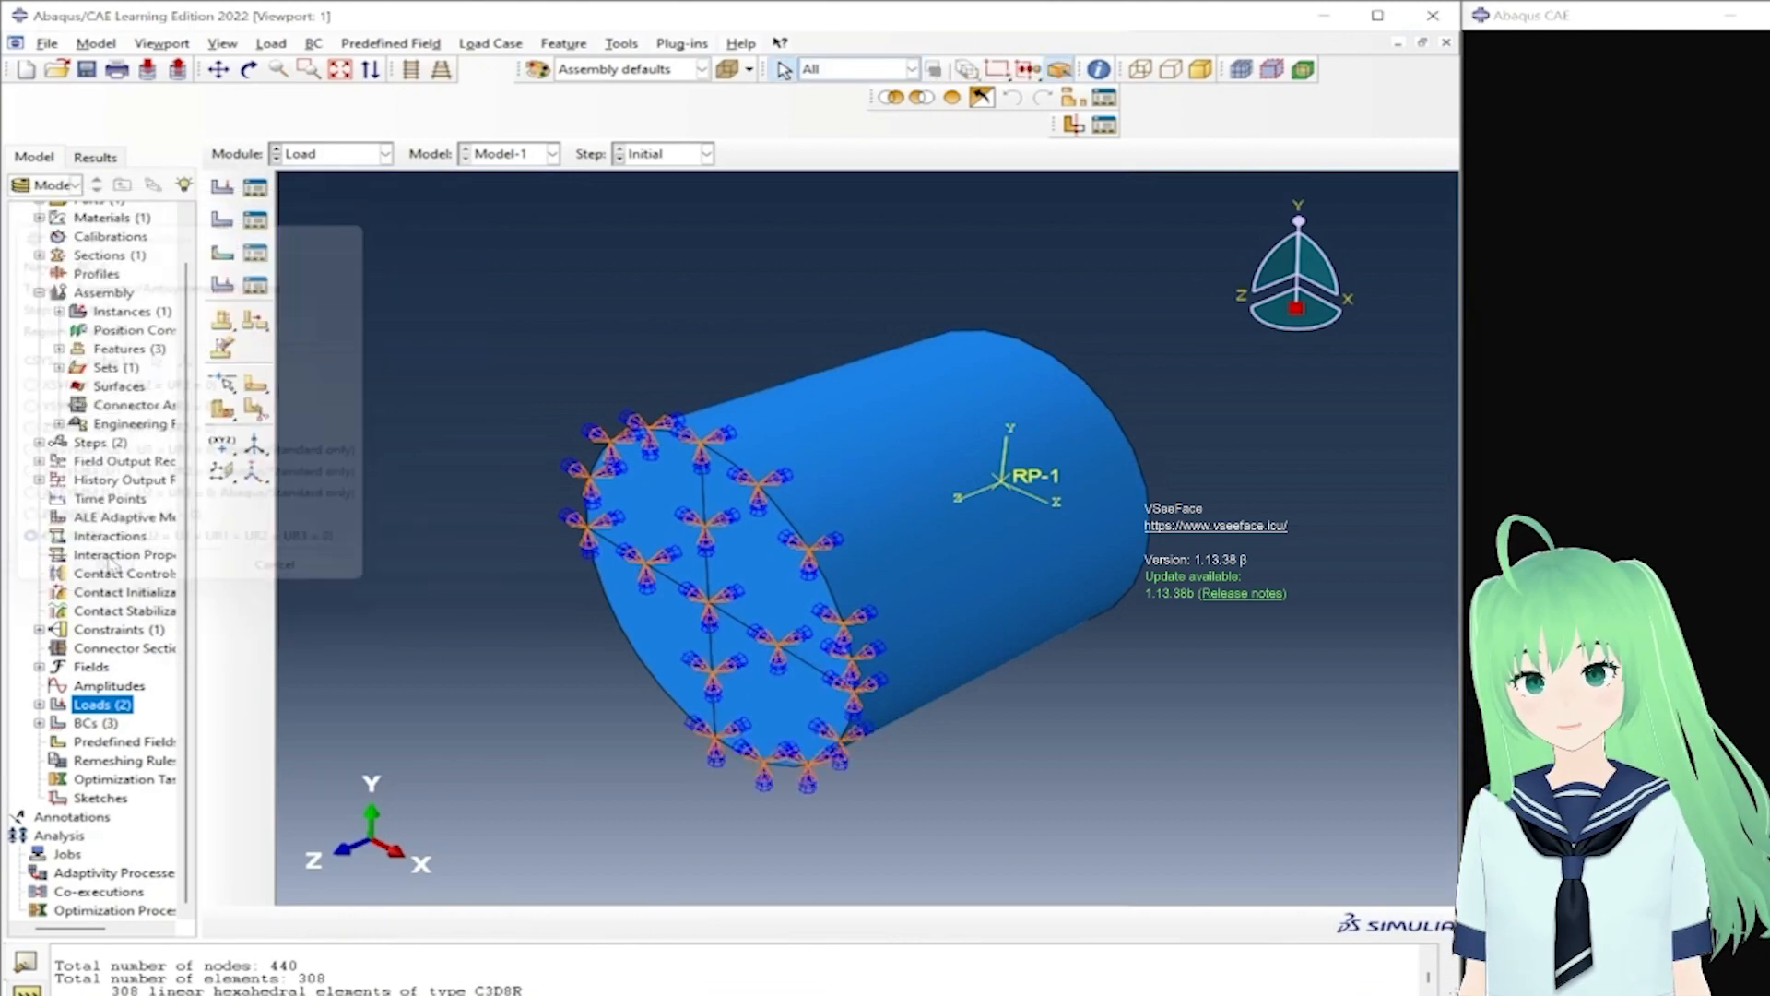
Create an ENCASTRE boundary condition in the Initial step on the lower-left quadrant, the remaining unfixed part of the end face
{"action": "left_click", "coordinate": [228, 221]}
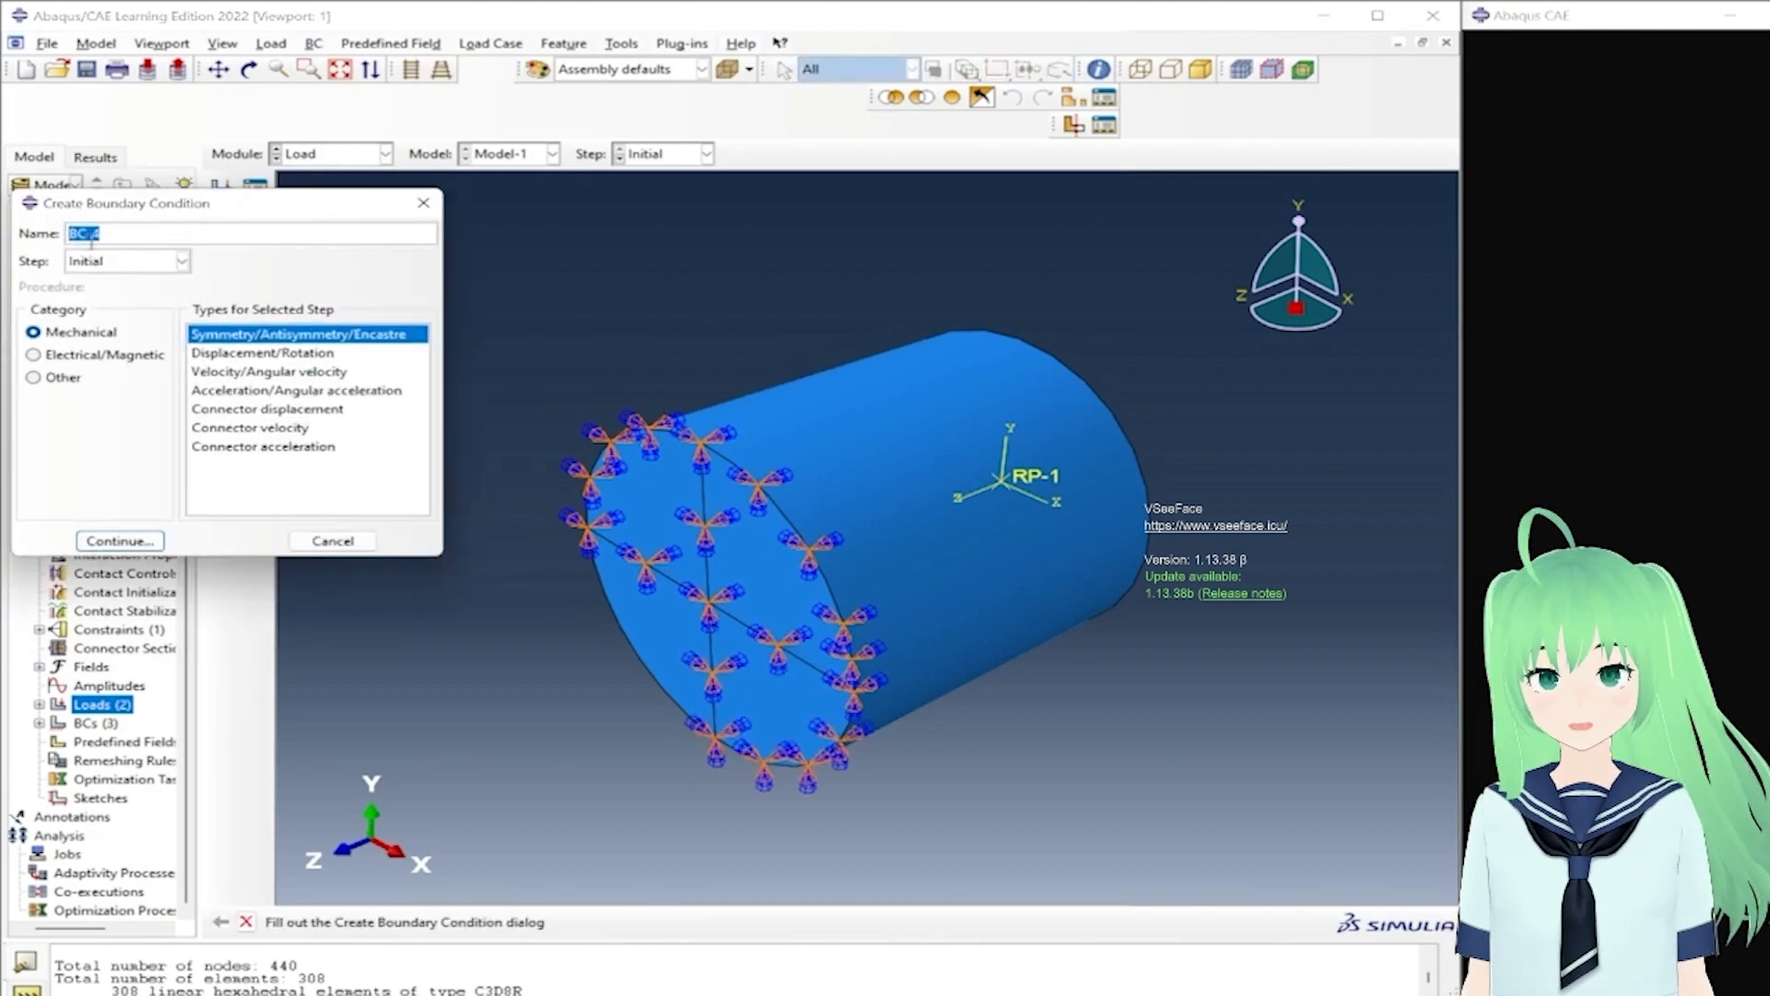
{"action": "left_click", "coordinate": [121, 541]}
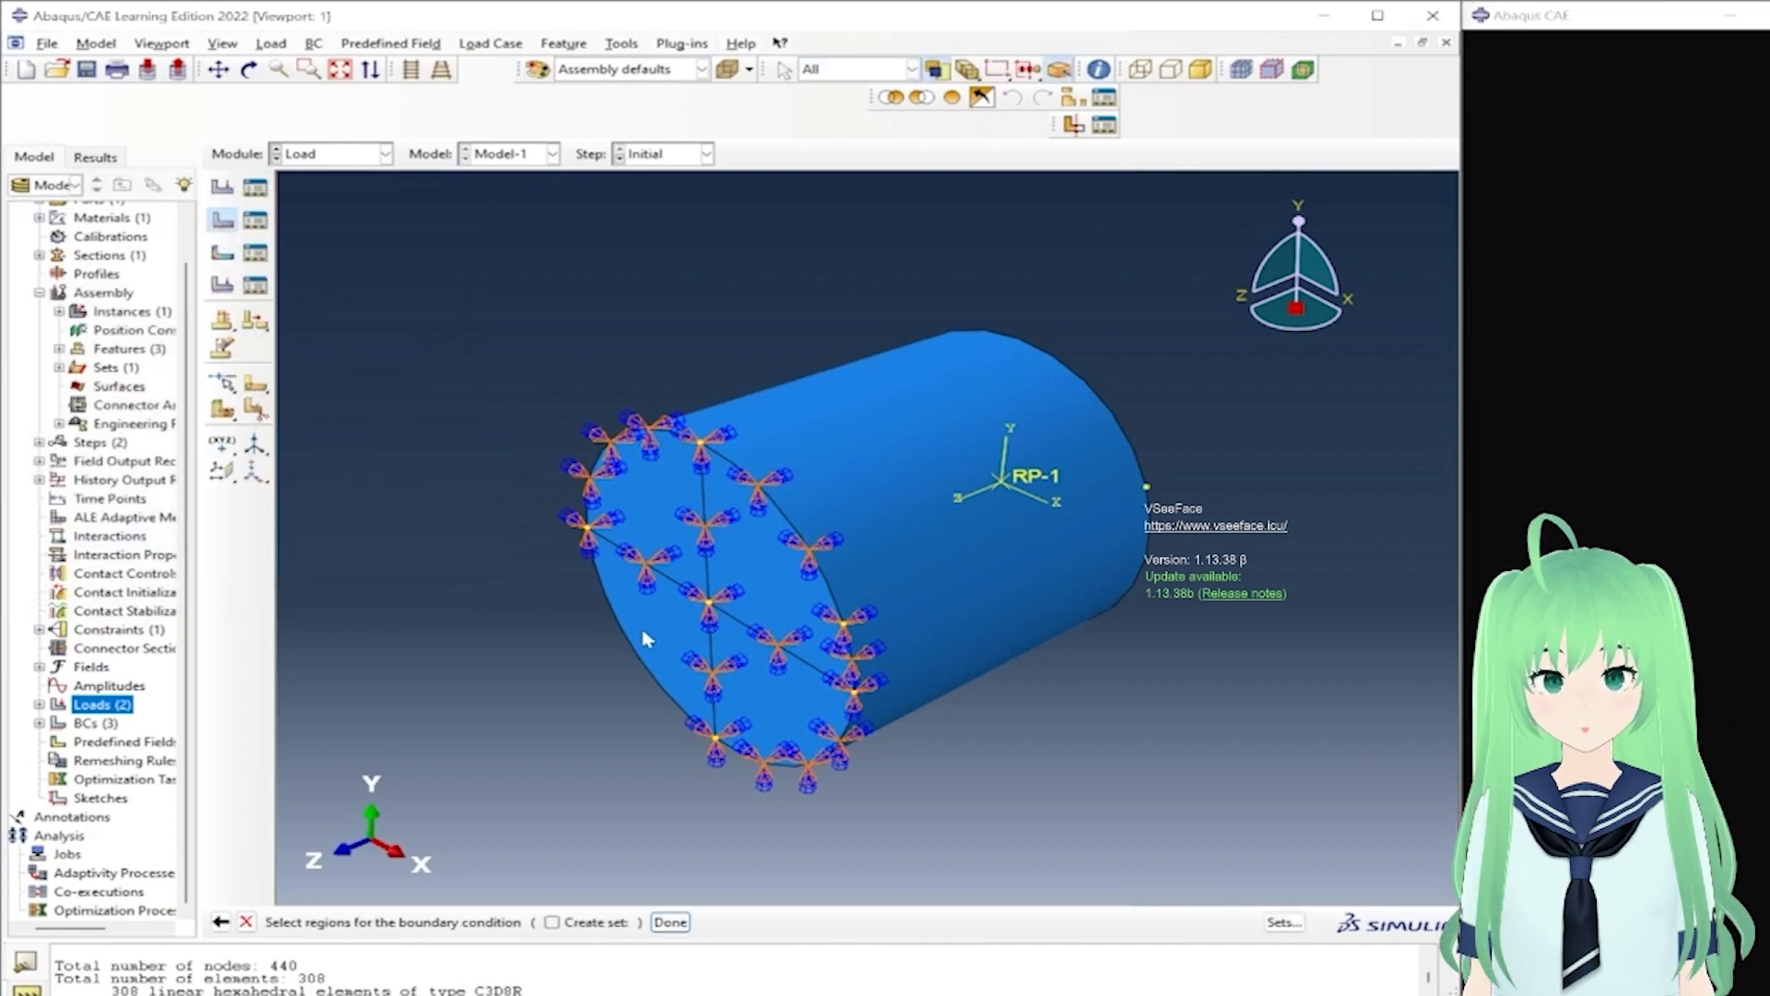
{"action": "left_click", "coordinate": [645, 634]}
{"action": "left_click", "coordinate": [670, 922]}
{"action": "left_click", "coordinate": [117, 544]}
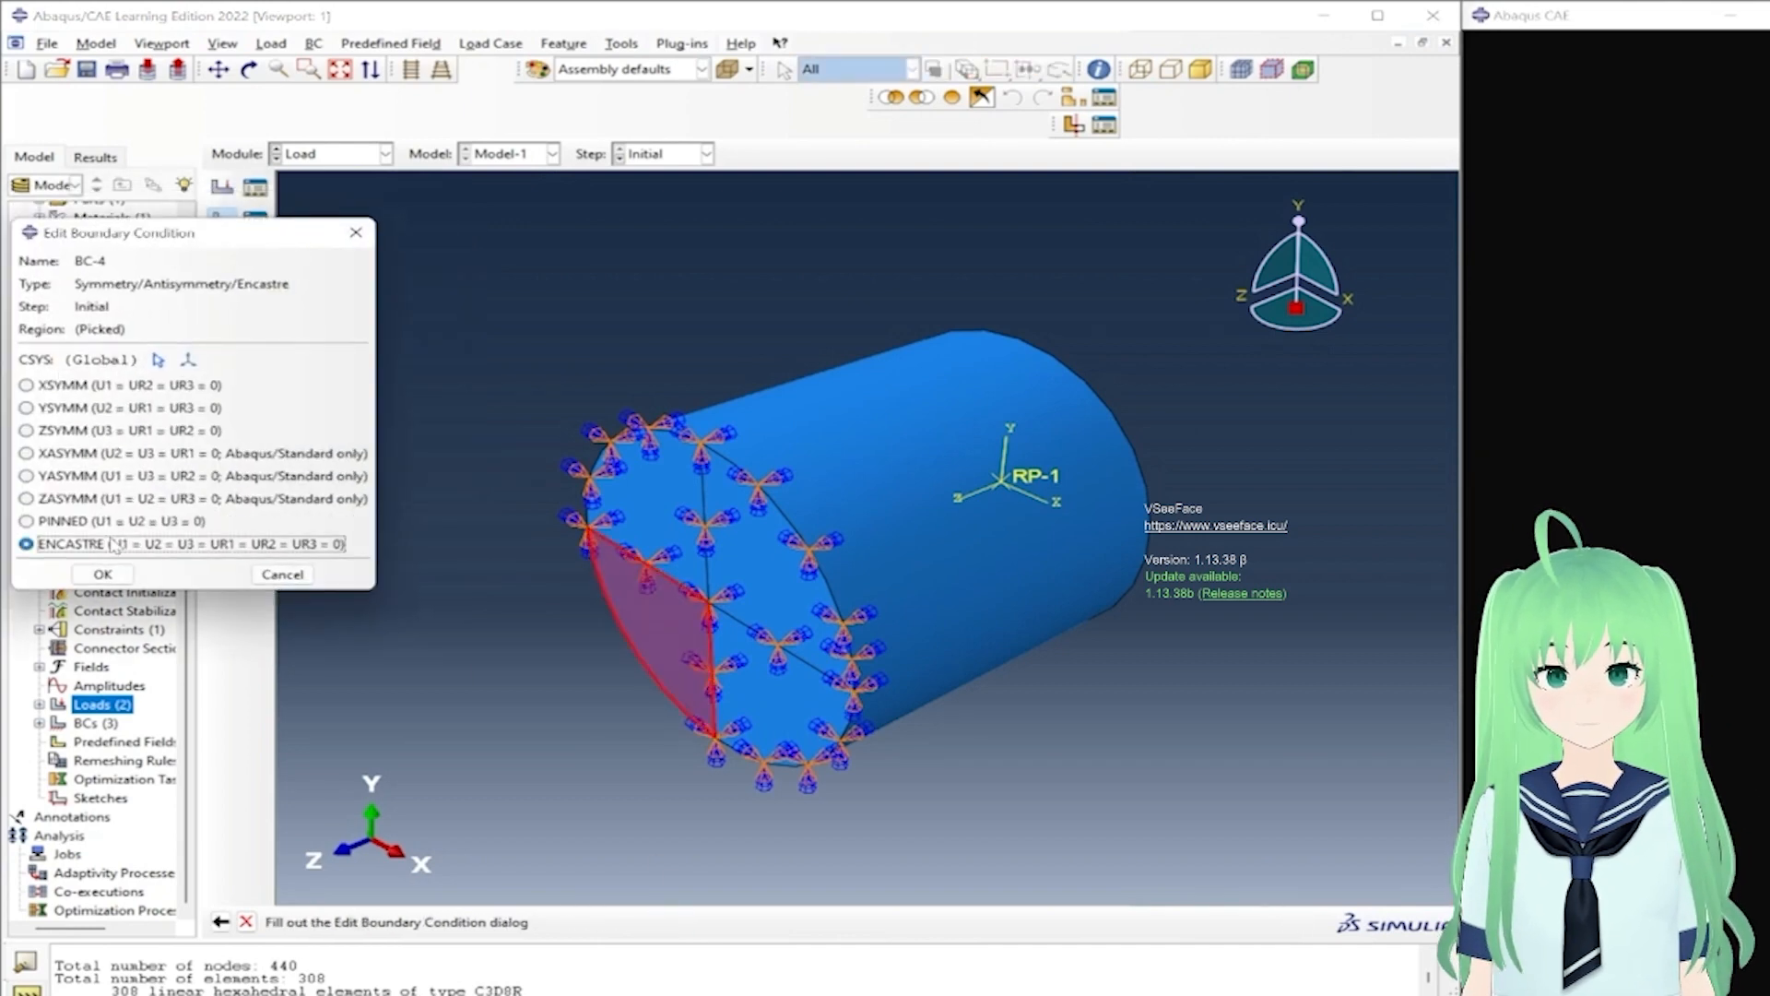
{"action": "left_click", "coordinate": [102, 574]}
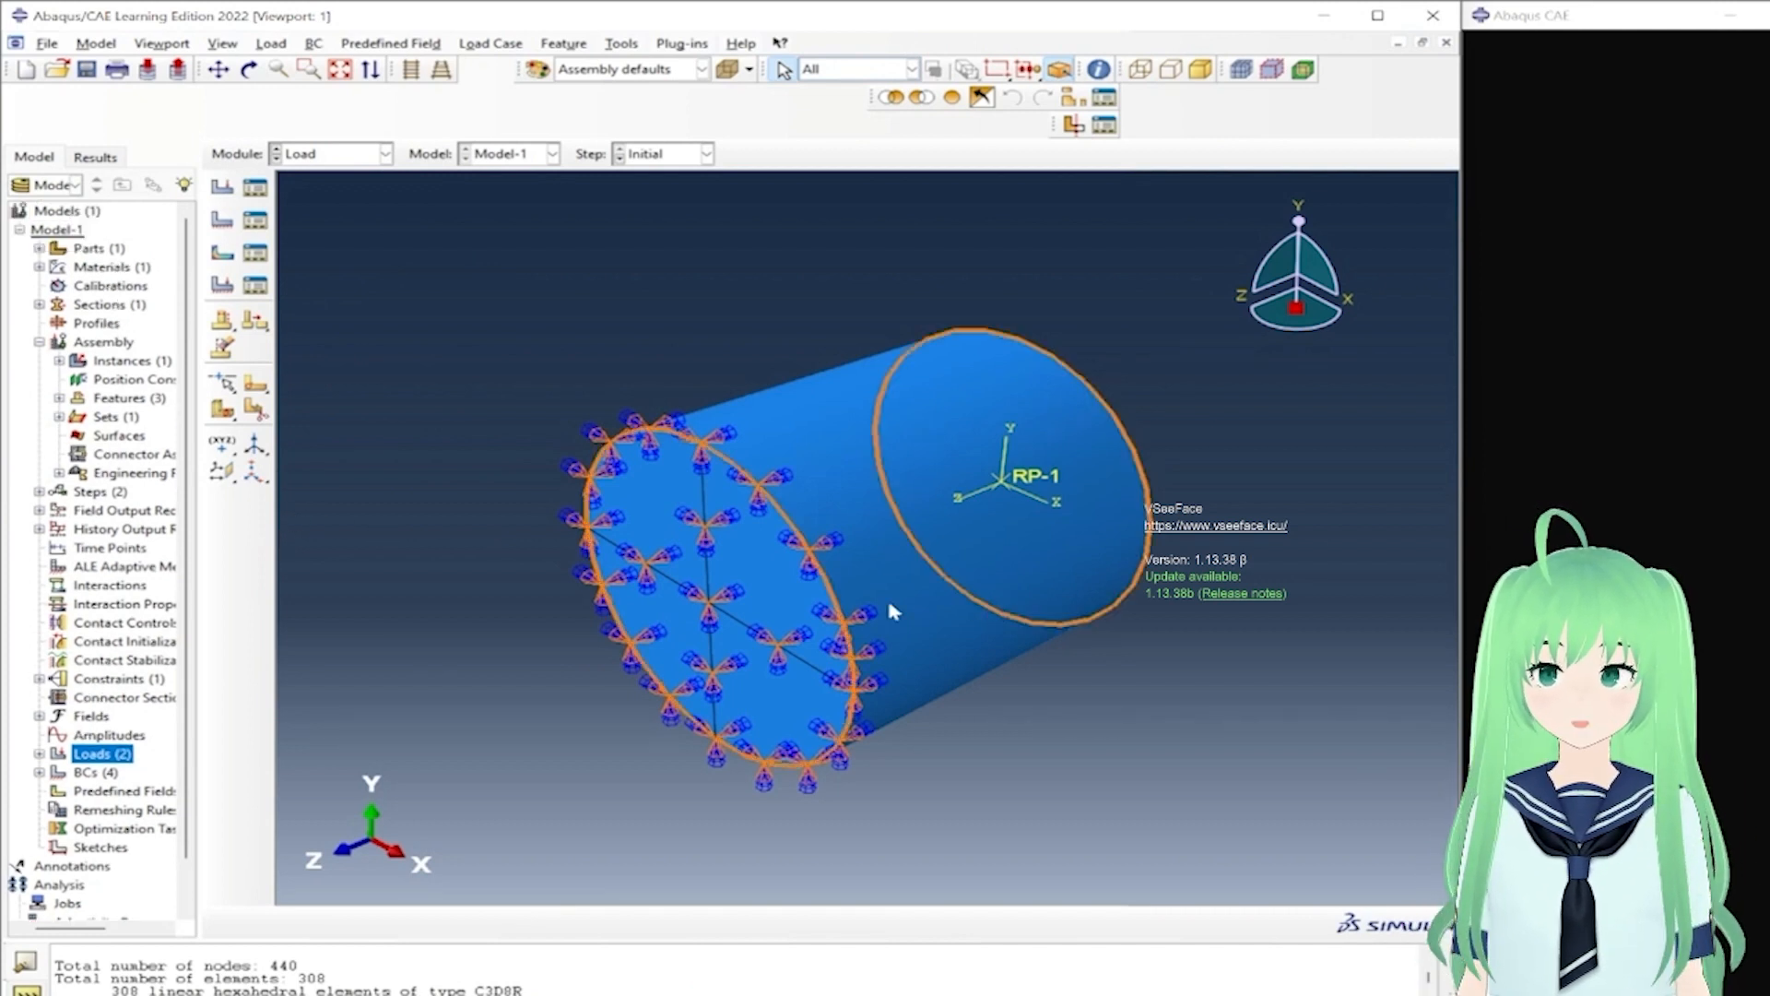
Create the full analysis job Job-1 from Model-1 with the description "First job"
{"action": "scroll", "coordinate": [138, 526], "scroll_direction": "down", "scroll_amount": 1}
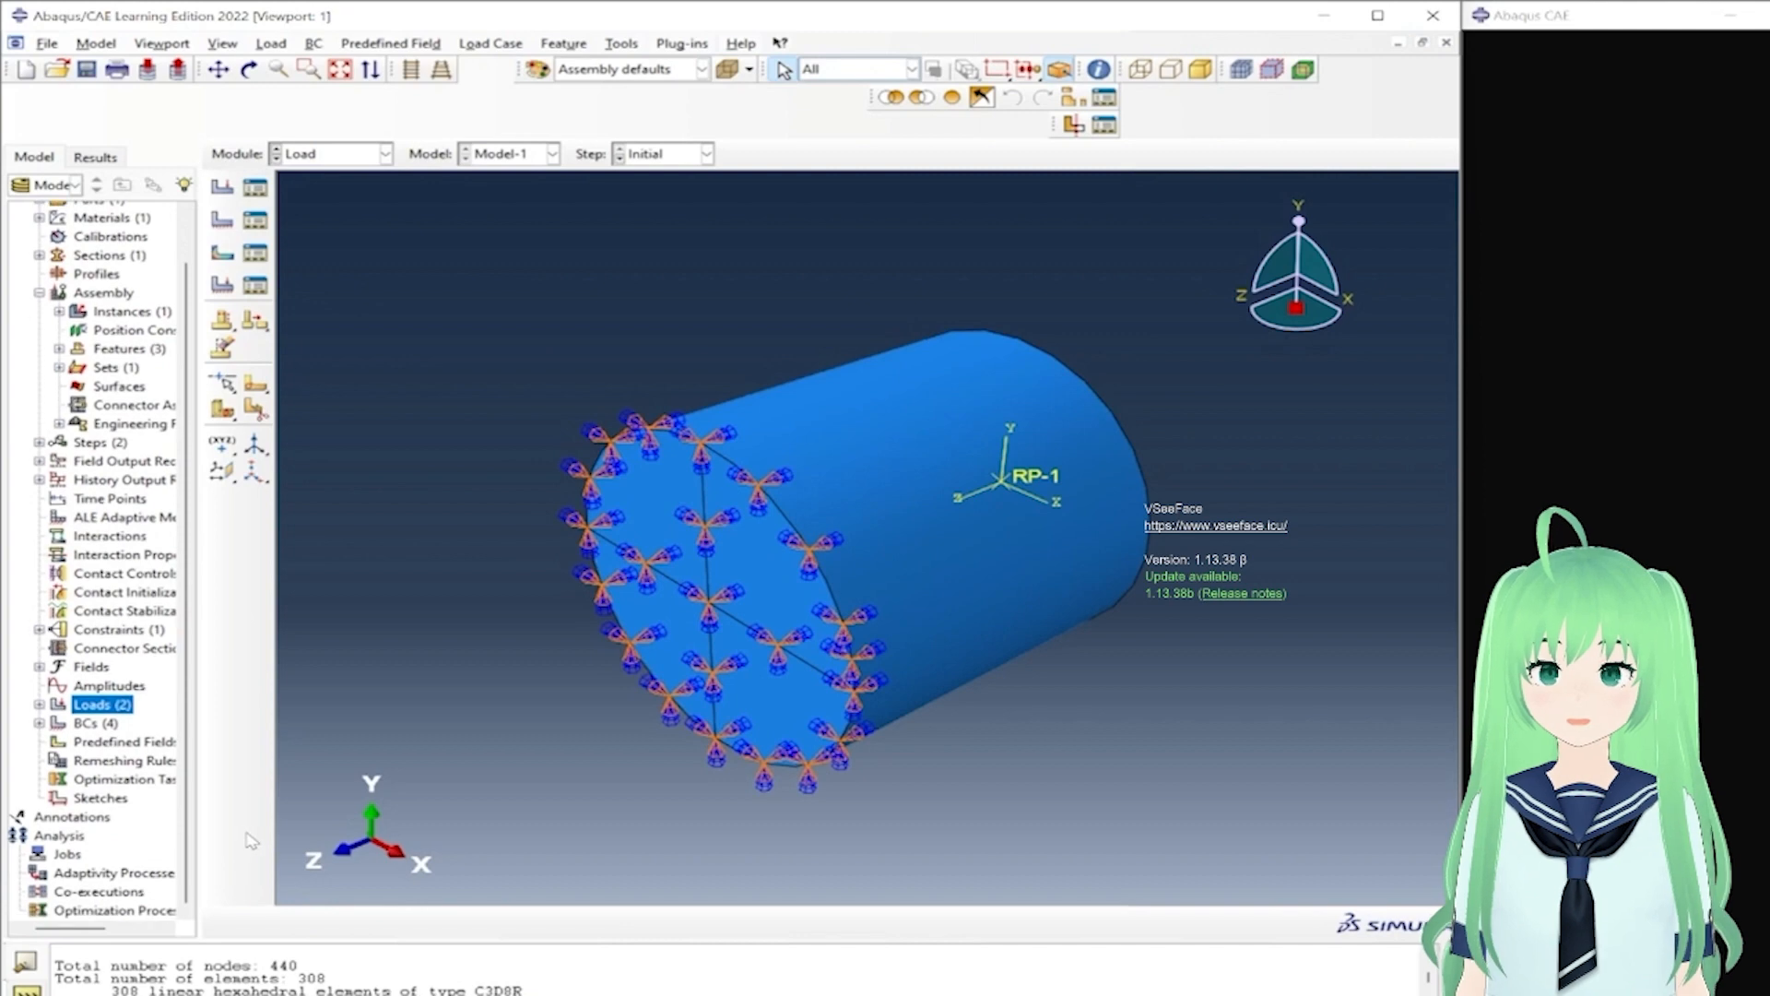
{"action": "right_click", "coordinate": [81, 854]}
{"action": "left_click", "coordinate": [112, 911]}
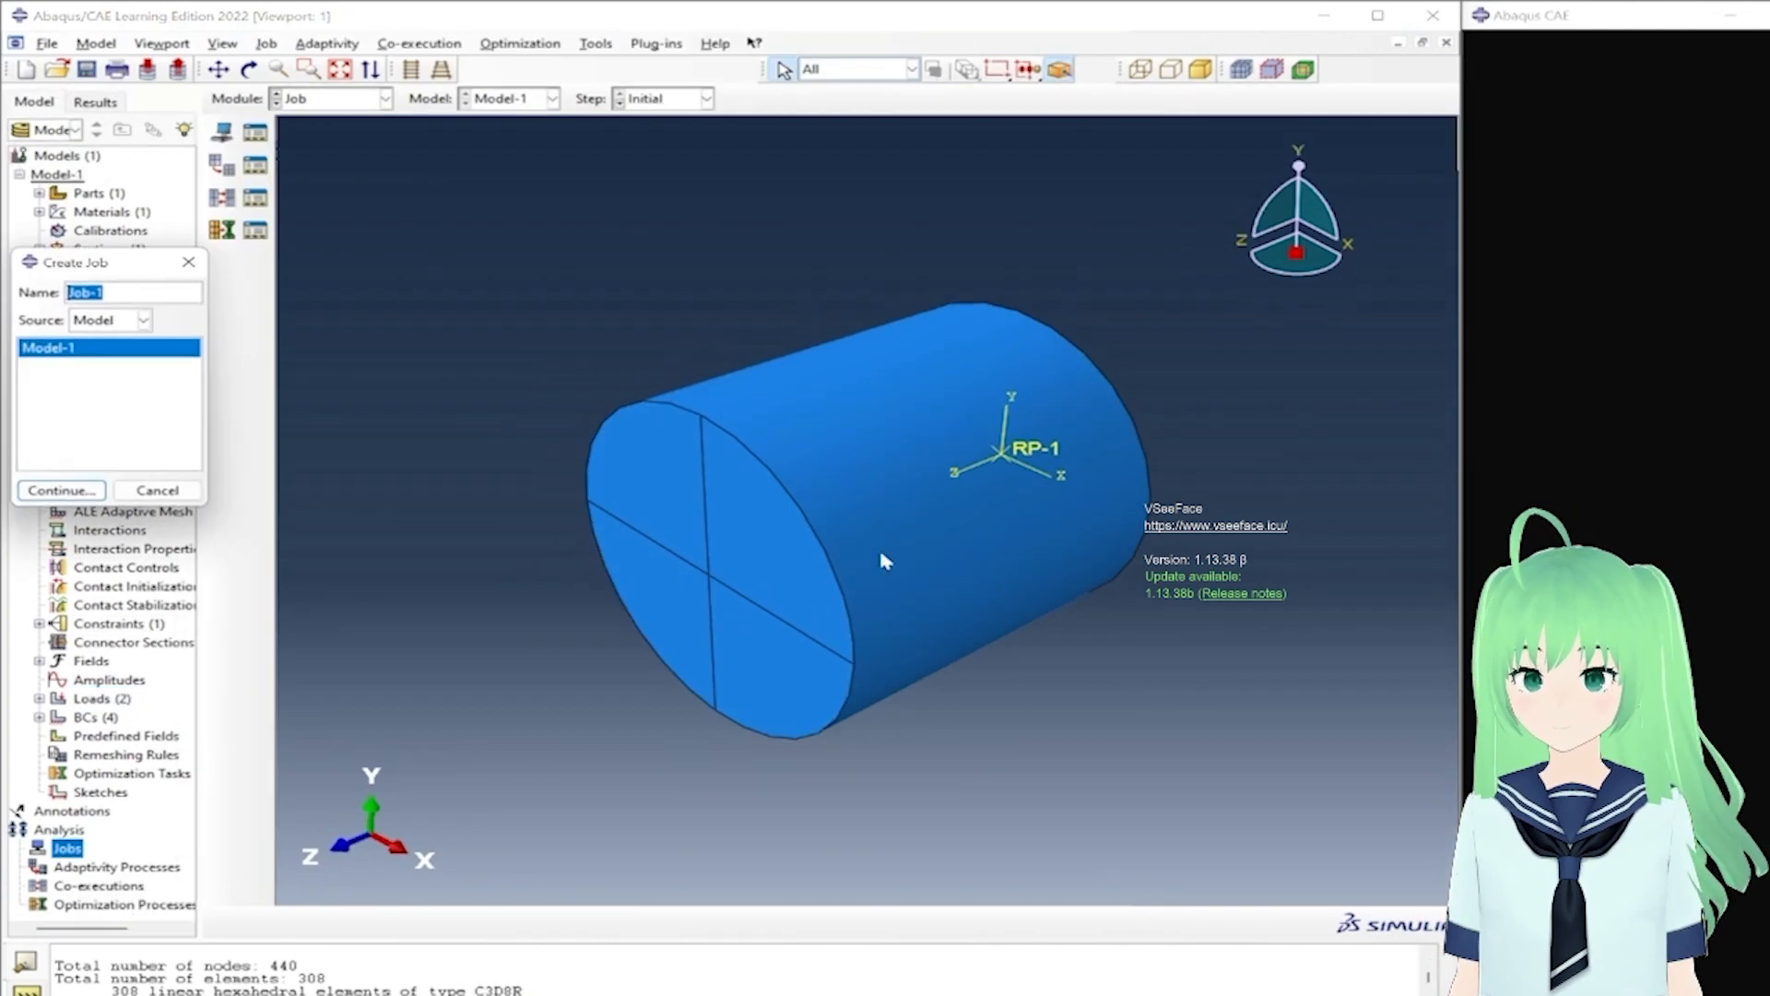
{"action": "left_click", "coordinate": [890, 488]}
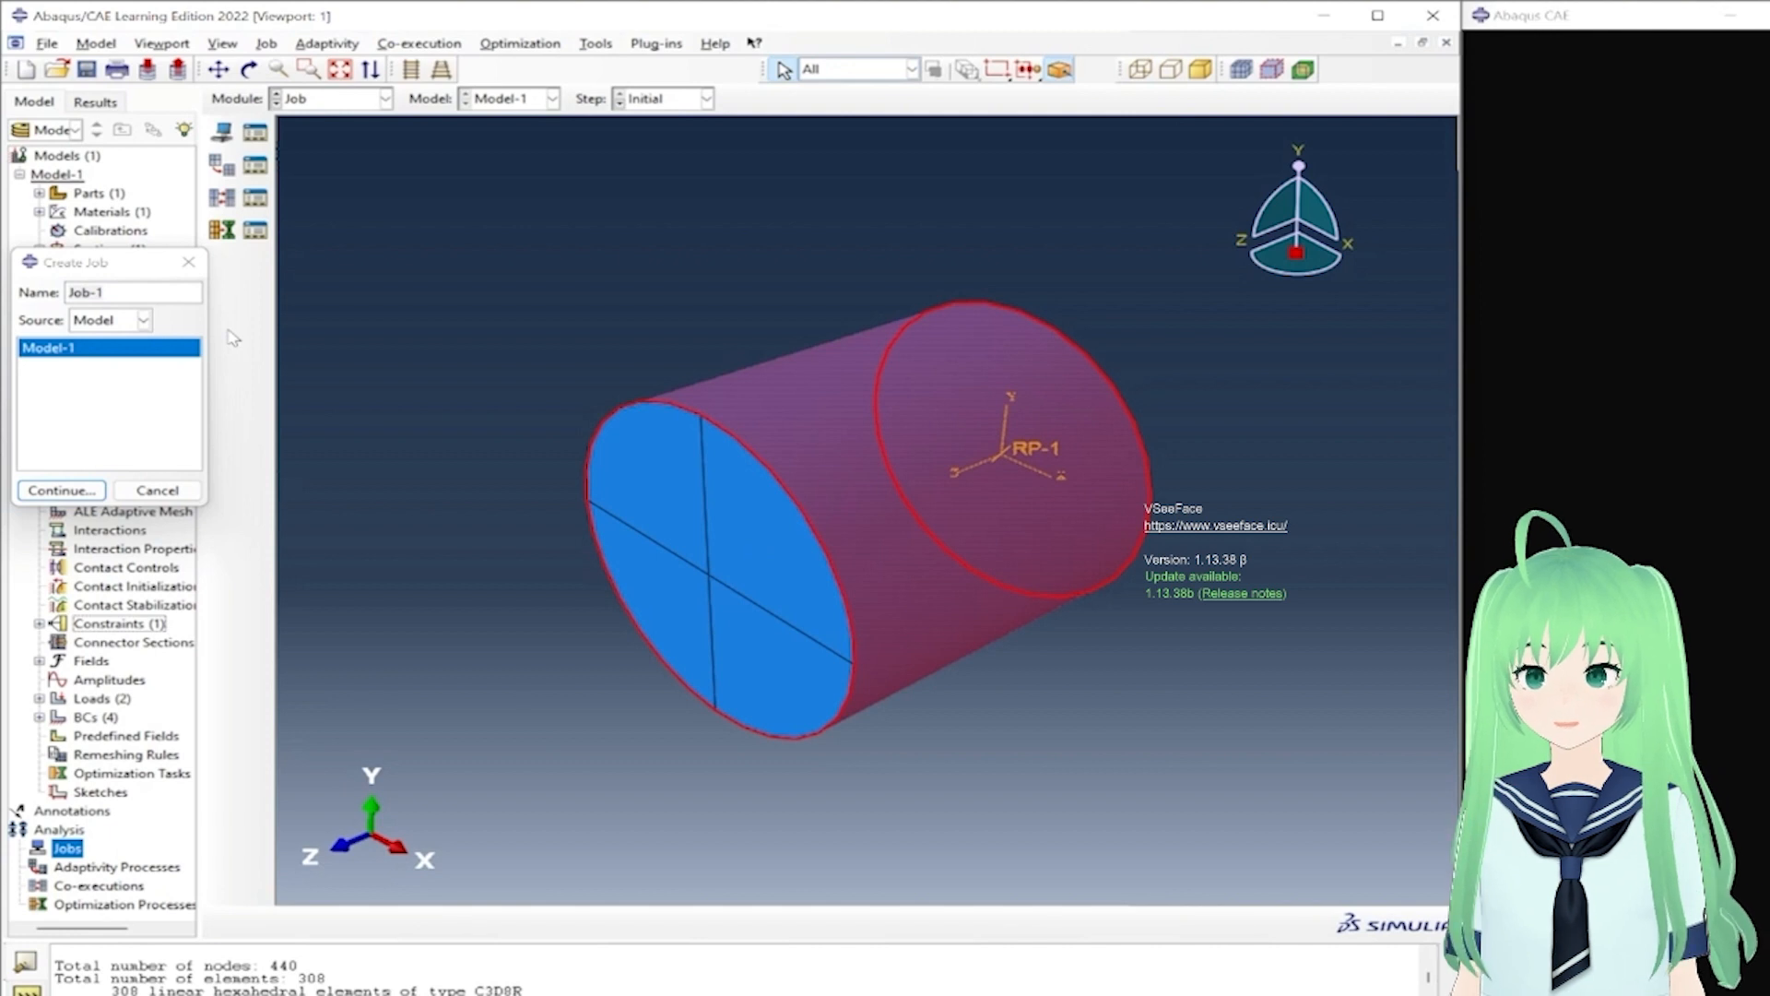
{"action": "left_click", "coordinate": [59, 492]}
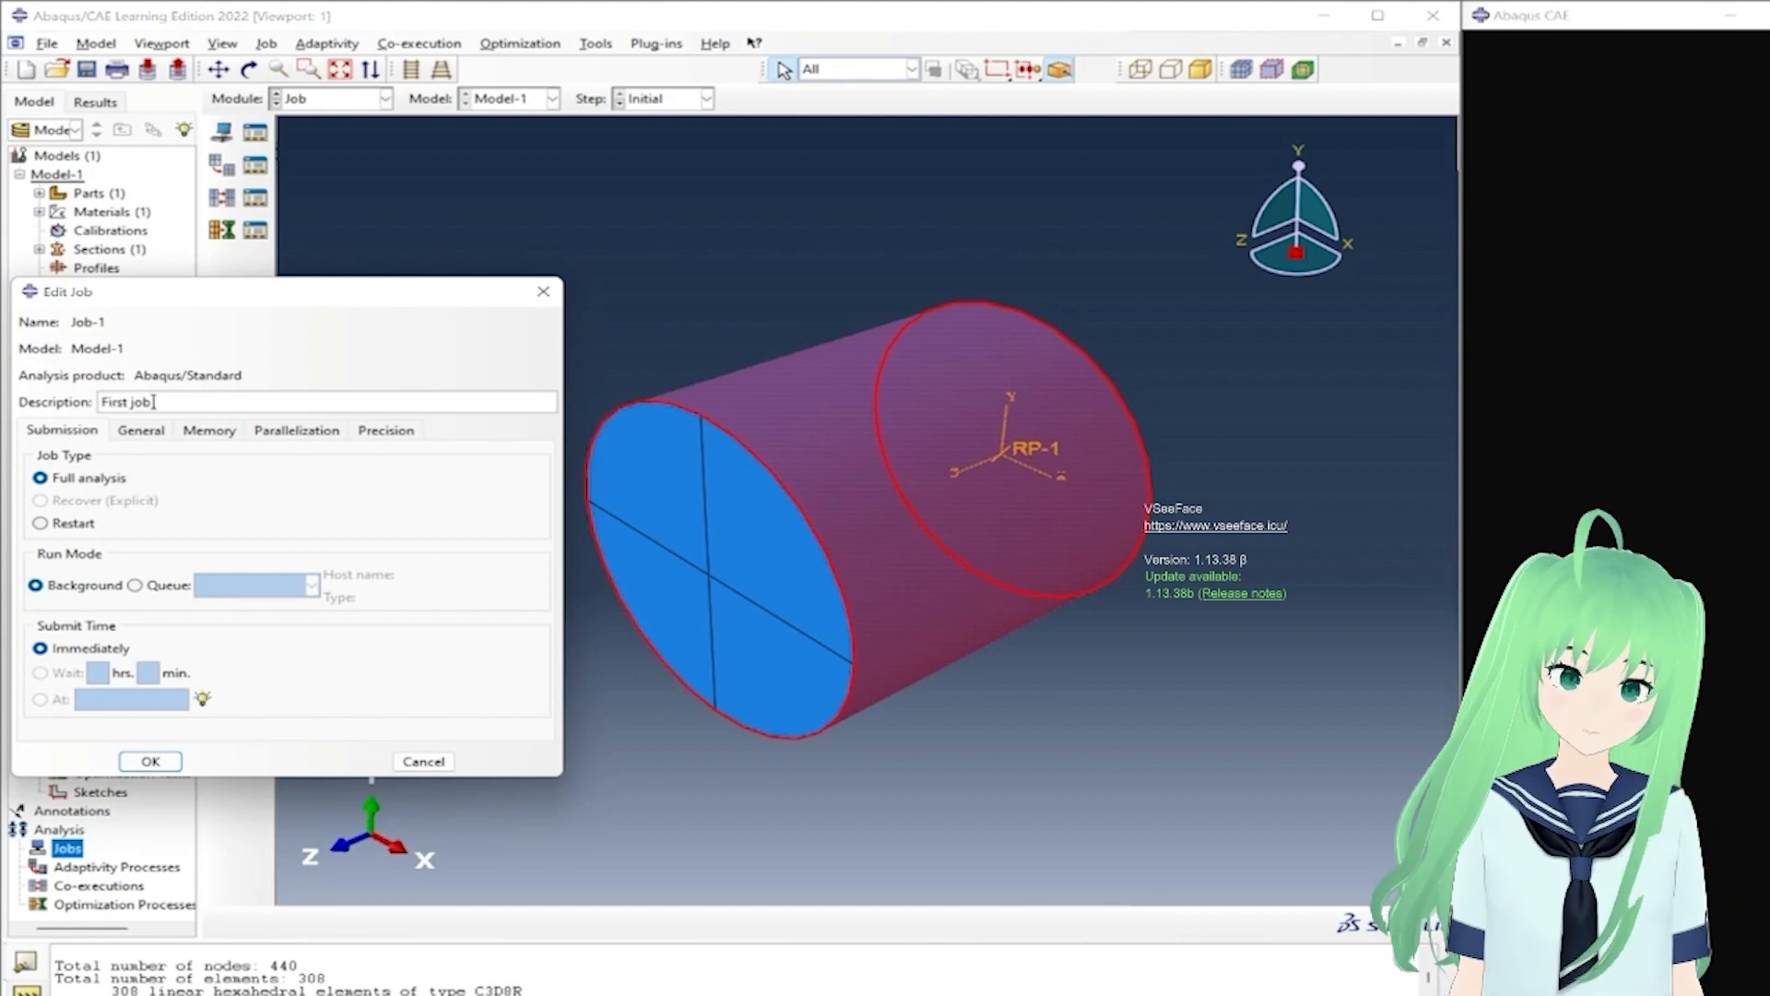
{"action": "left_click", "coordinate": [130, 763]}
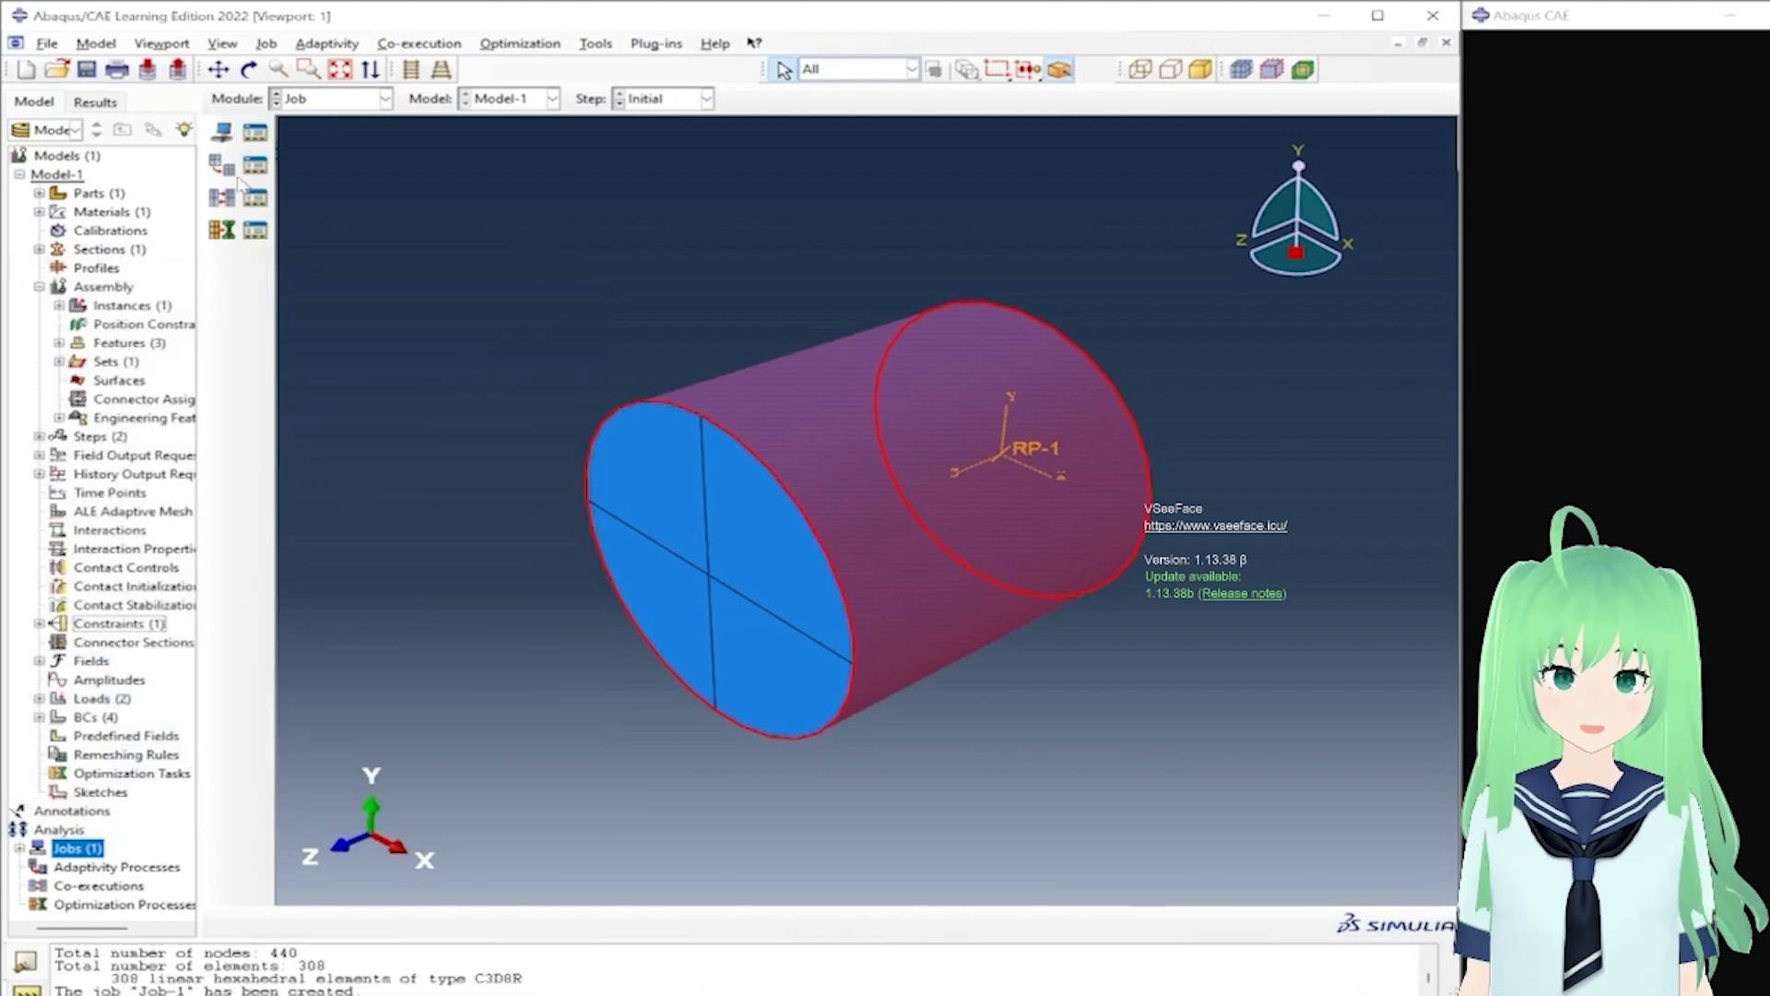
Write the input file for Job-1 and submit the job for analysis, overwriting the existing job files
{"action": "left_click", "coordinate": [261, 134]}
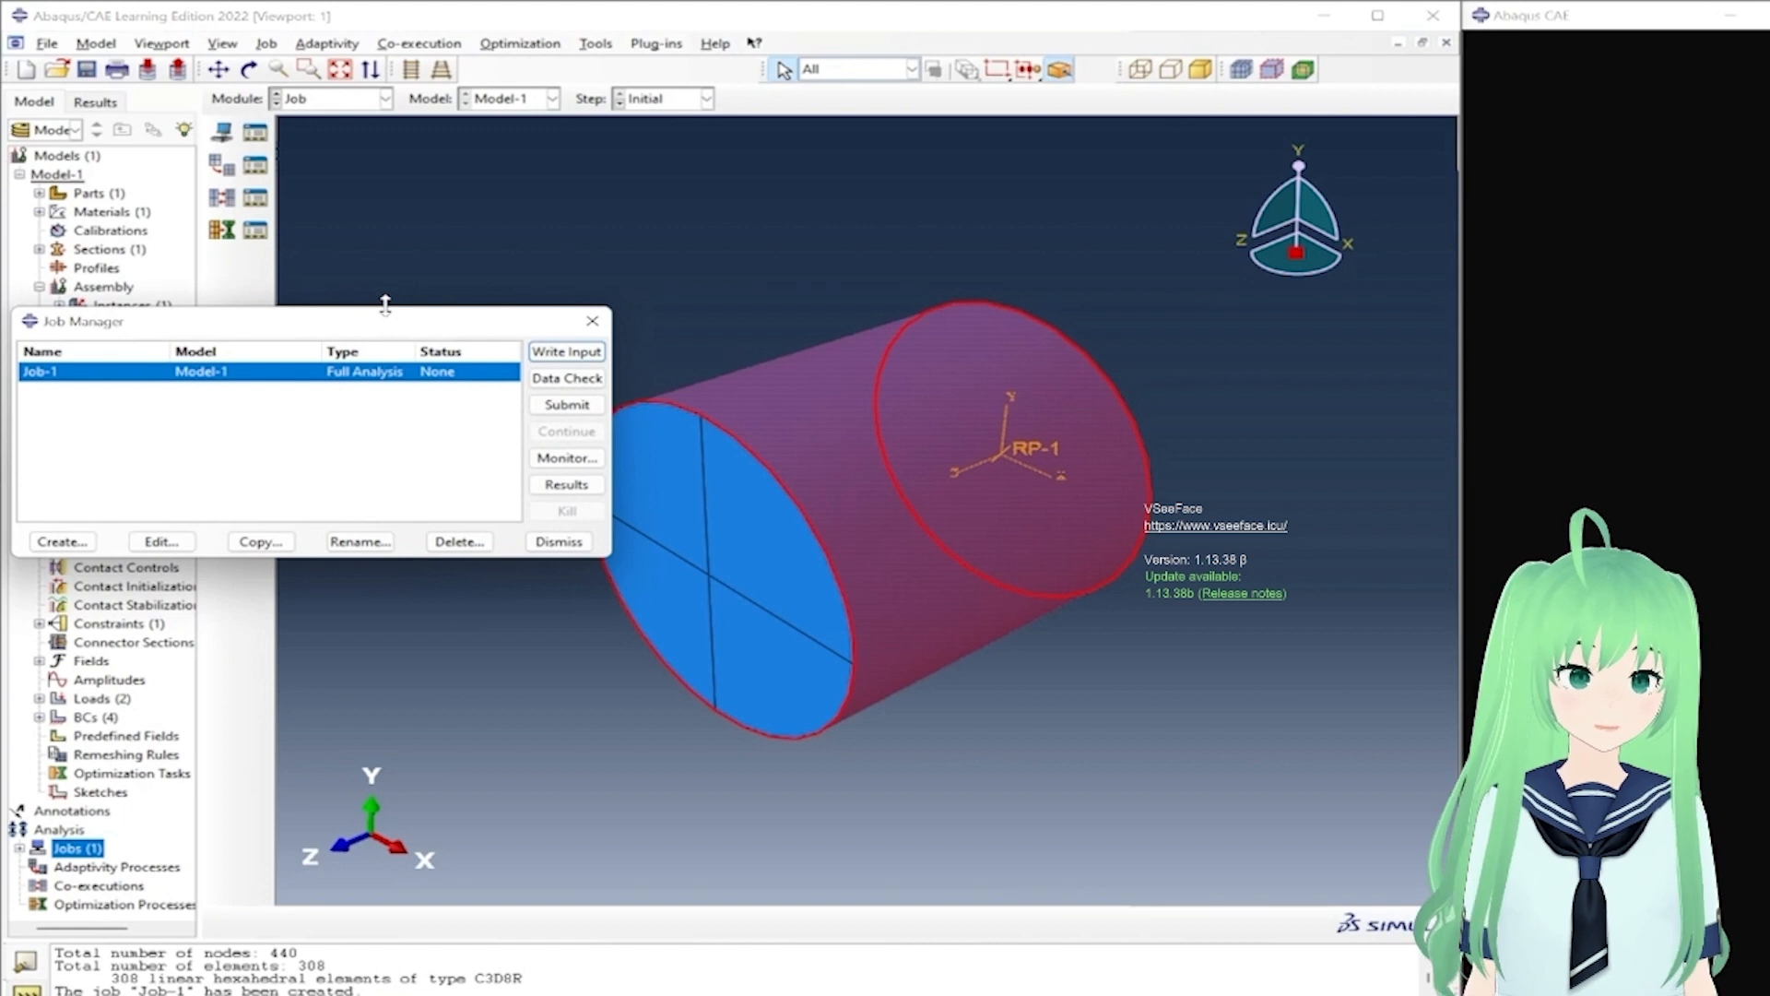
{"action": "left_click", "coordinate": [566, 352]}
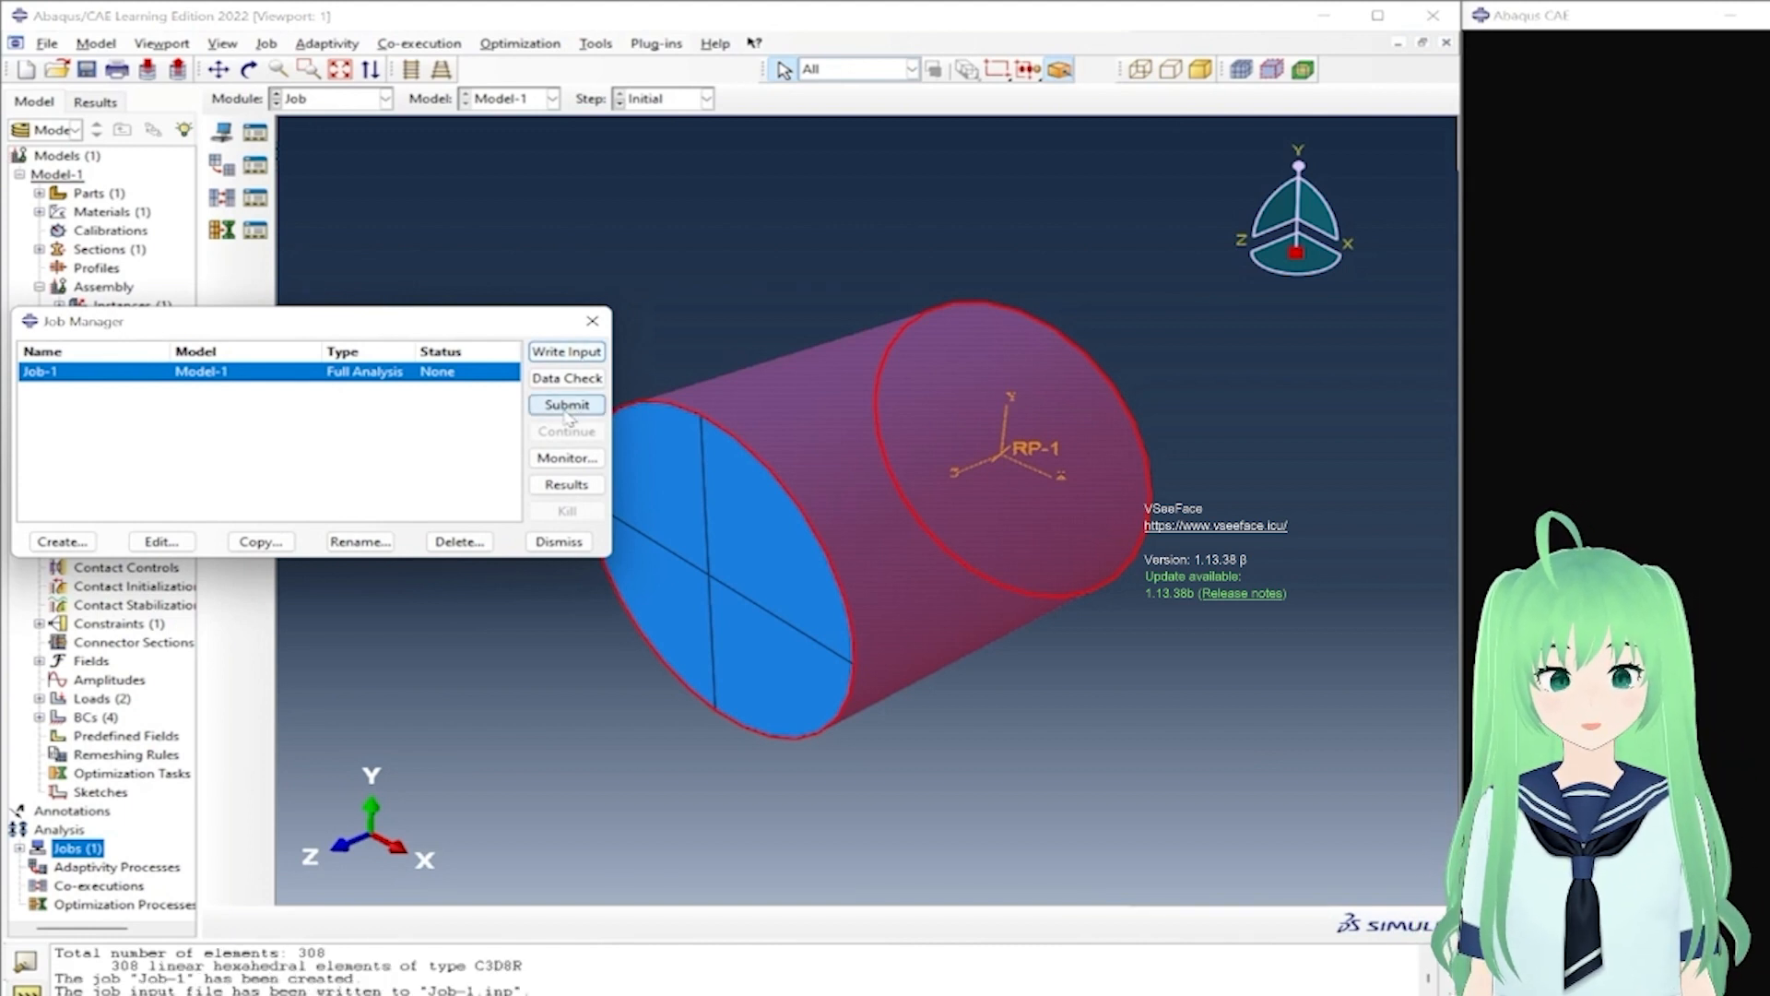
{"action": "left_click", "coordinate": [566, 410]}
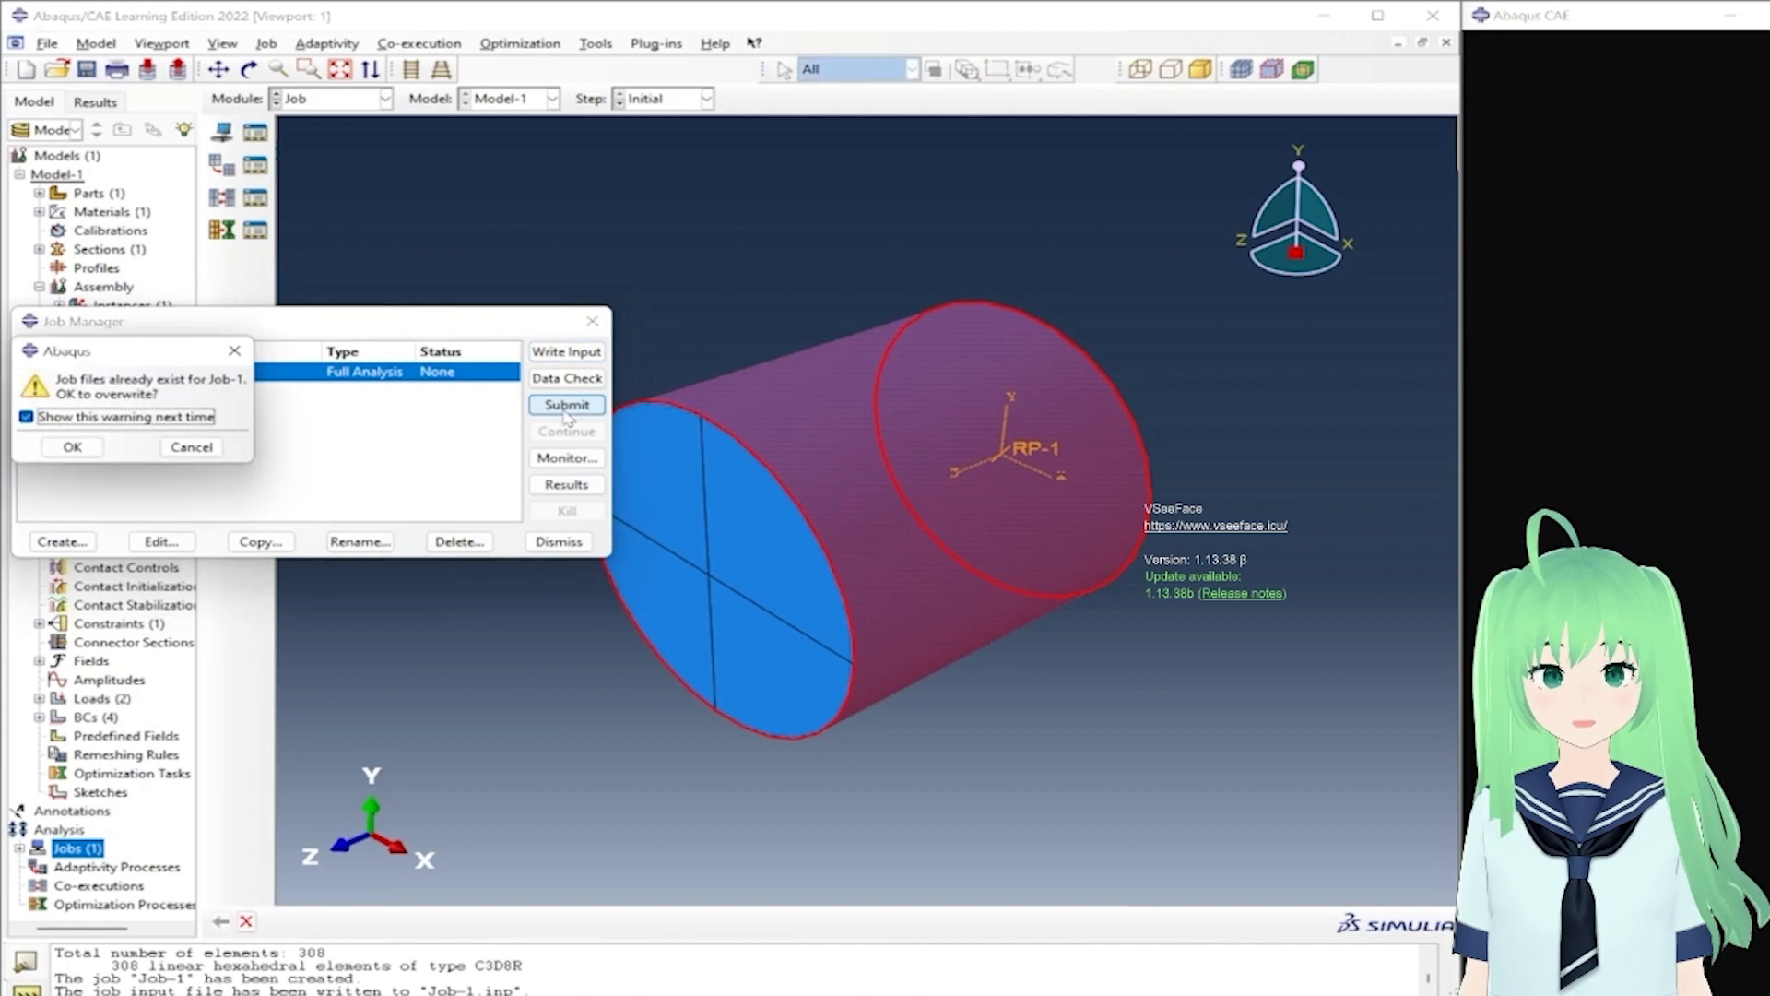
{"action": "left_click", "coordinate": [74, 448]}
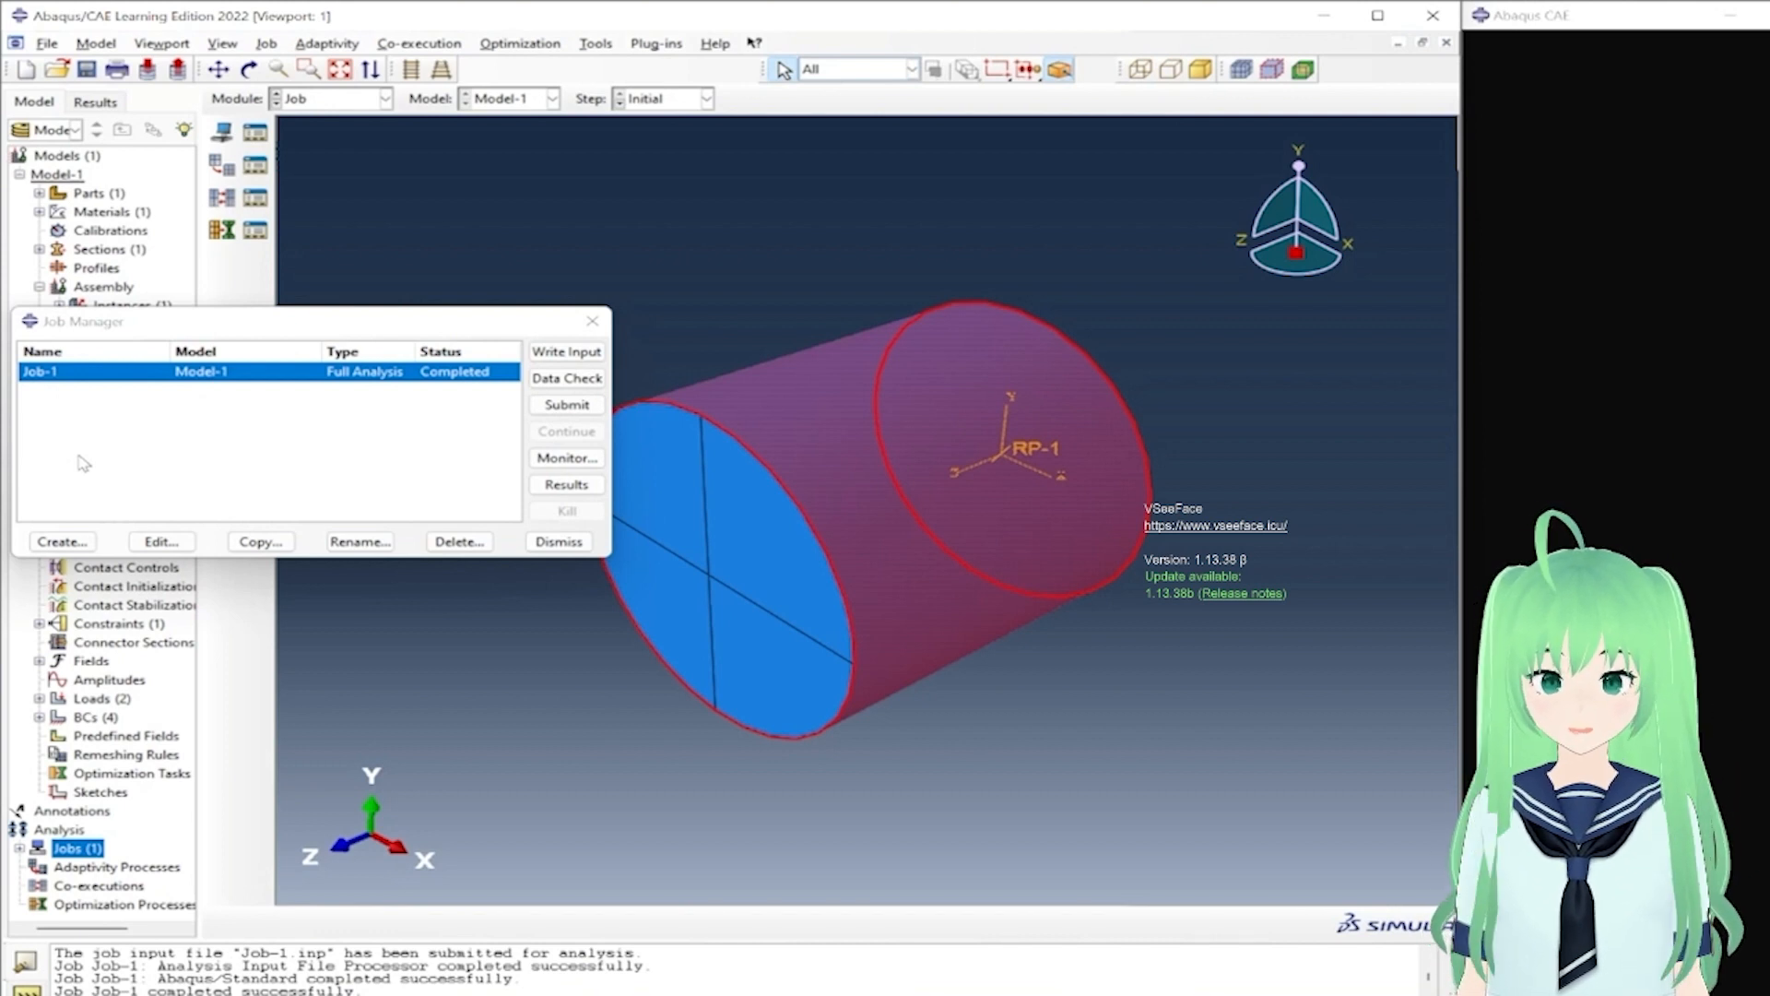
{"action": "left_click", "coordinate": [592, 321]}
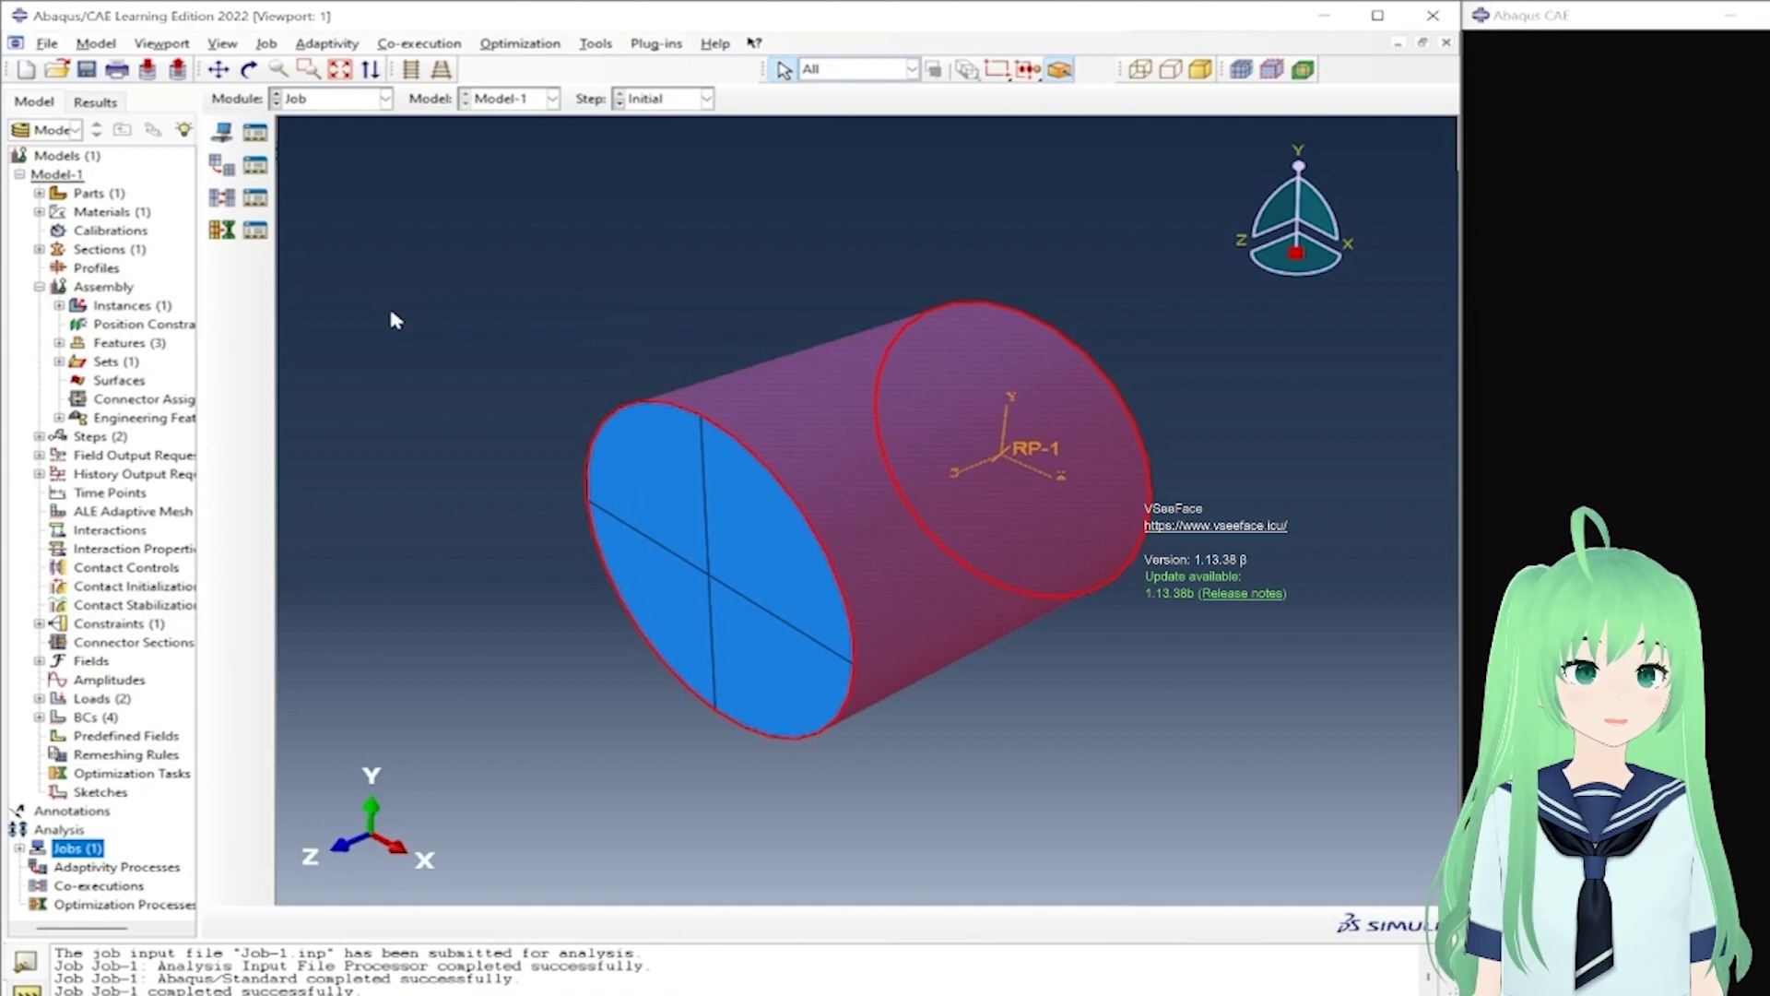
Open the analysis results of Job-1 for visualization
{"action": "left_click", "coordinate": [19, 847]}
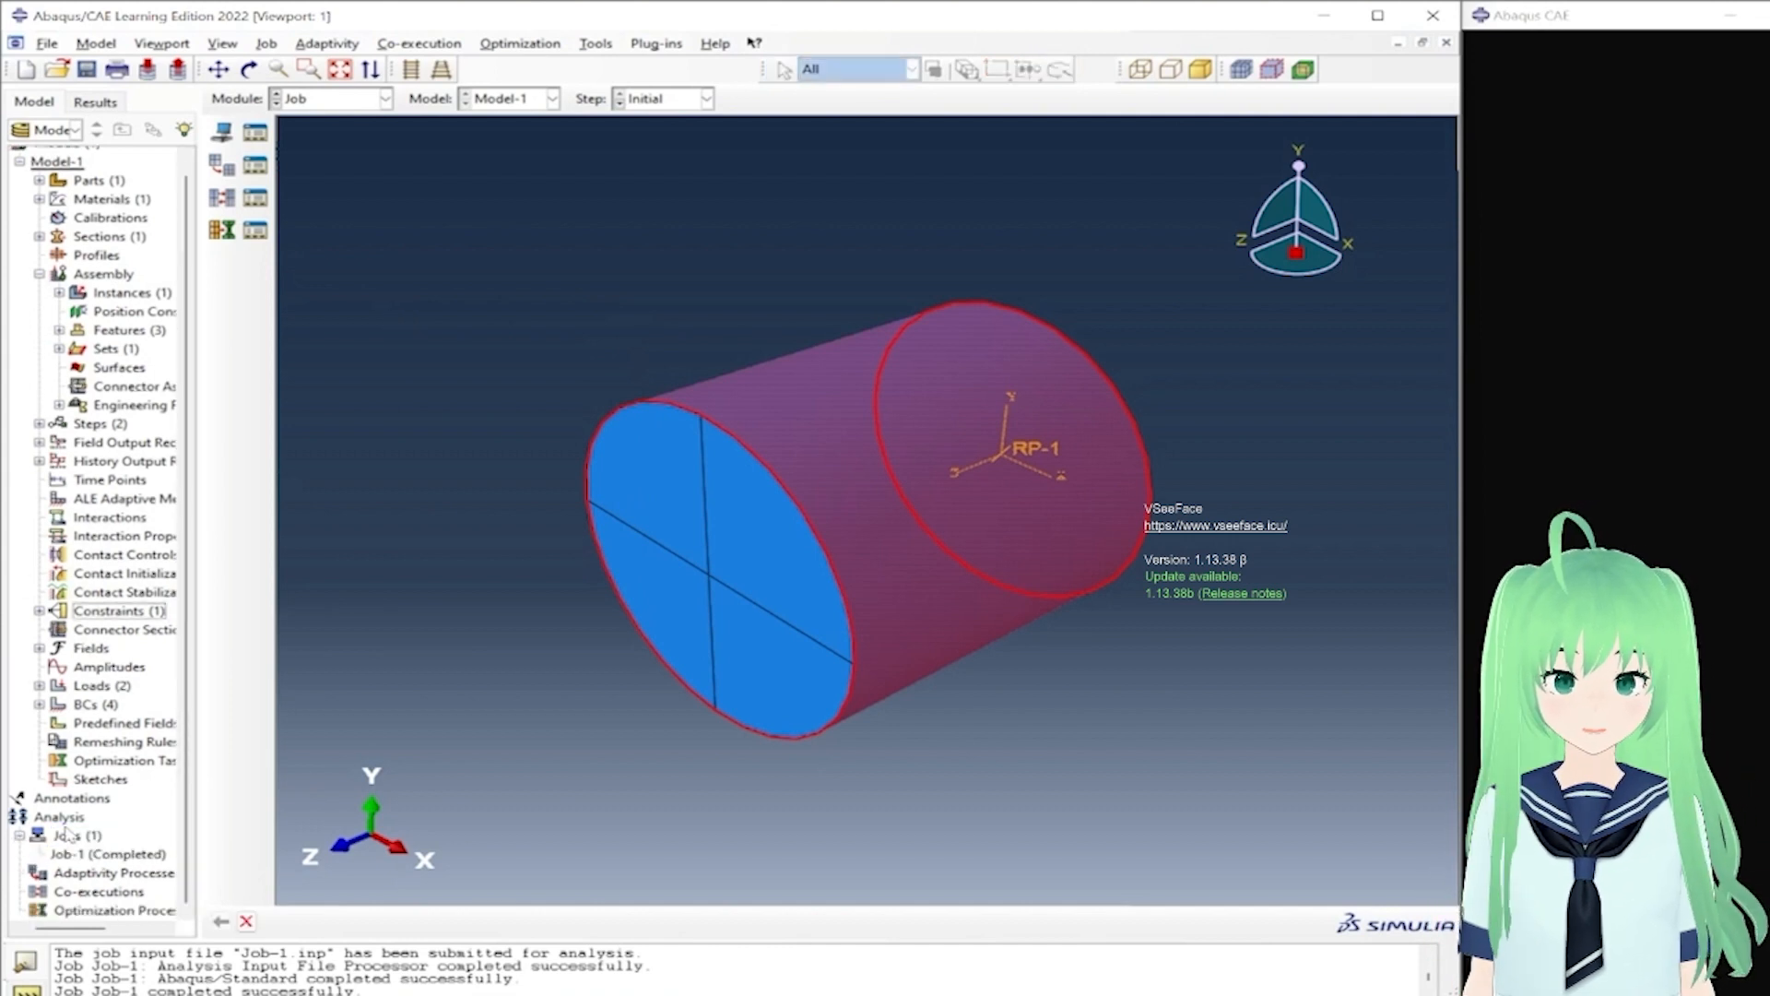
{"action": "left_click", "coordinate": [71, 854]}
{"action": "right_click", "coordinate": [72, 856]}
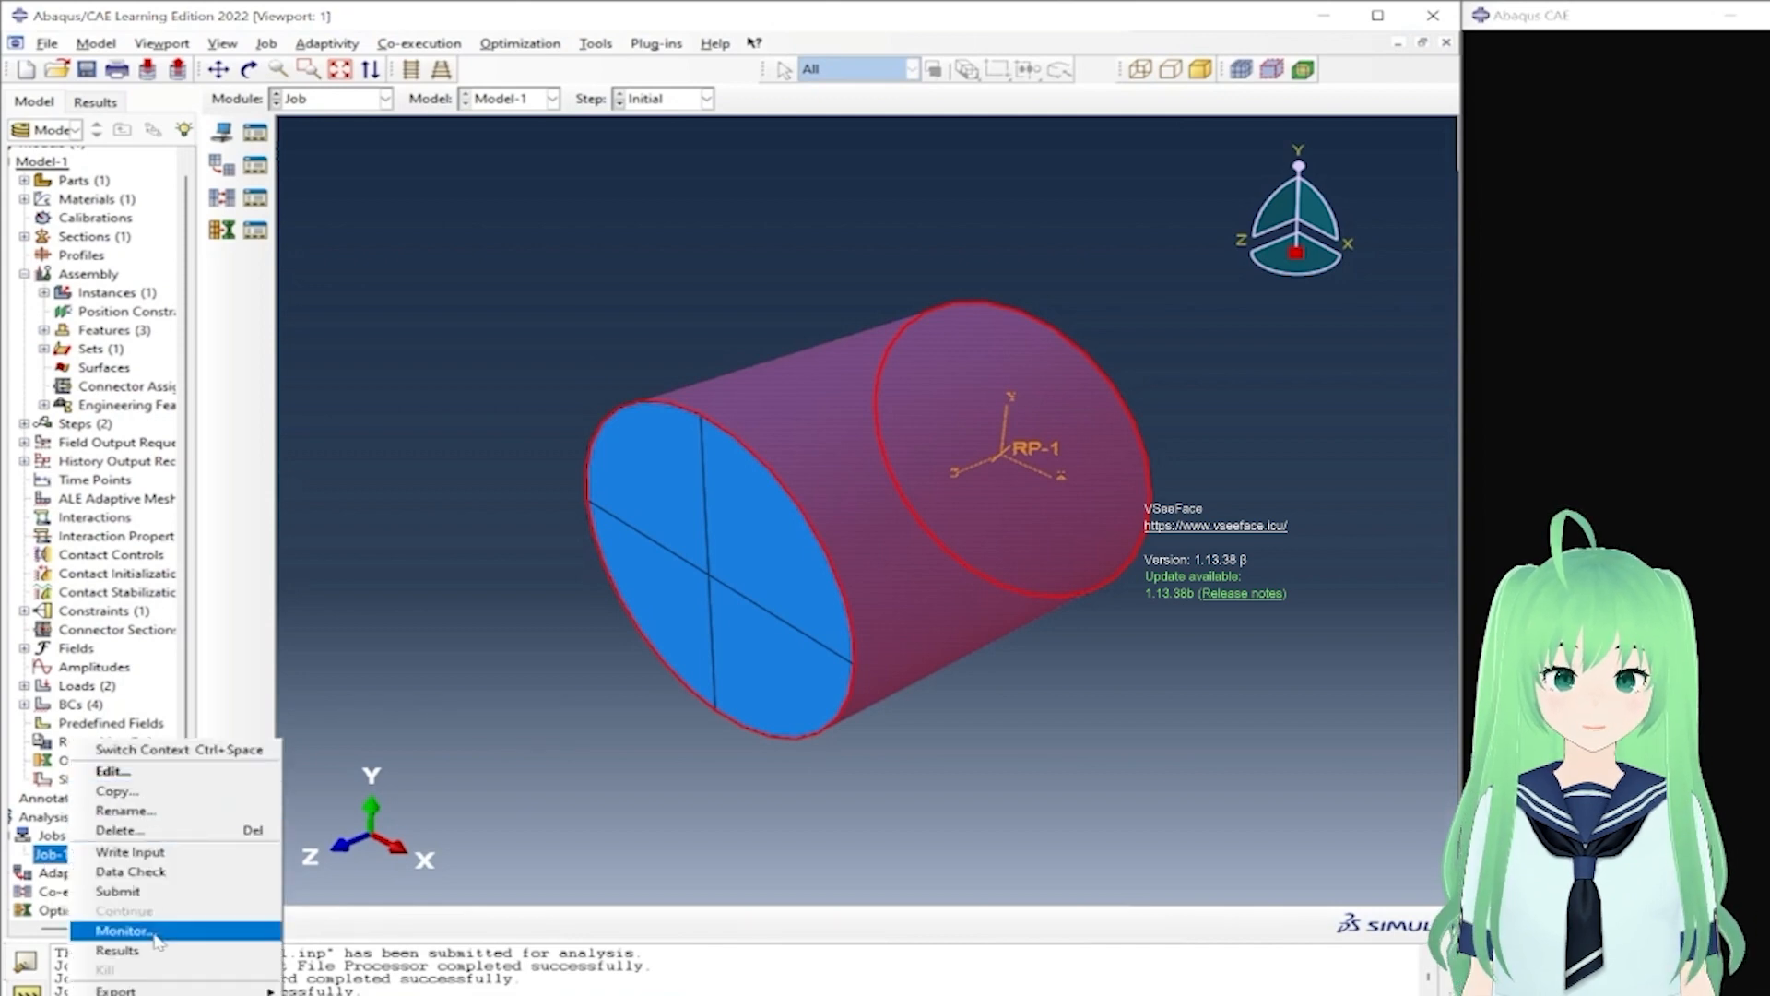
{"action": "left_click", "coordinate": [129, 950]}
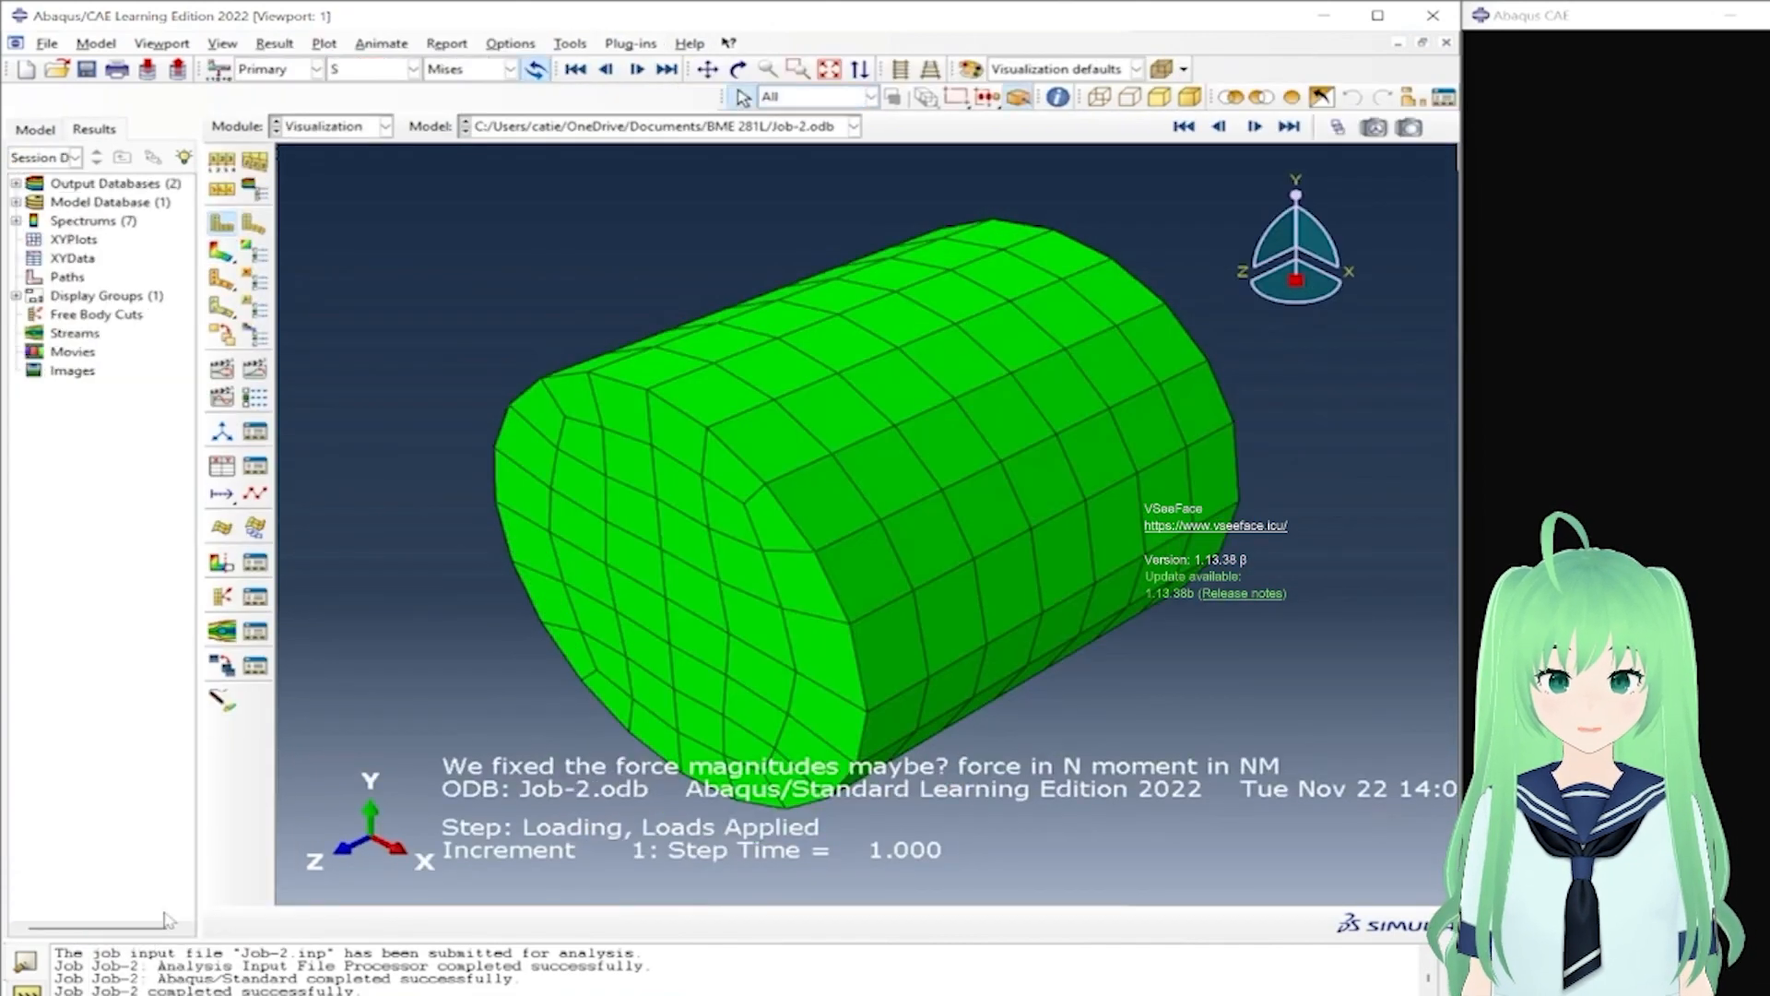
Plot the Mises stress contours on the deformed cylinder using a uniform deformation scale factor of 30
{"action": "left_click", "coordinate": [222, 163]}
{"action": "left_click", "coordinate": [62, 750]}
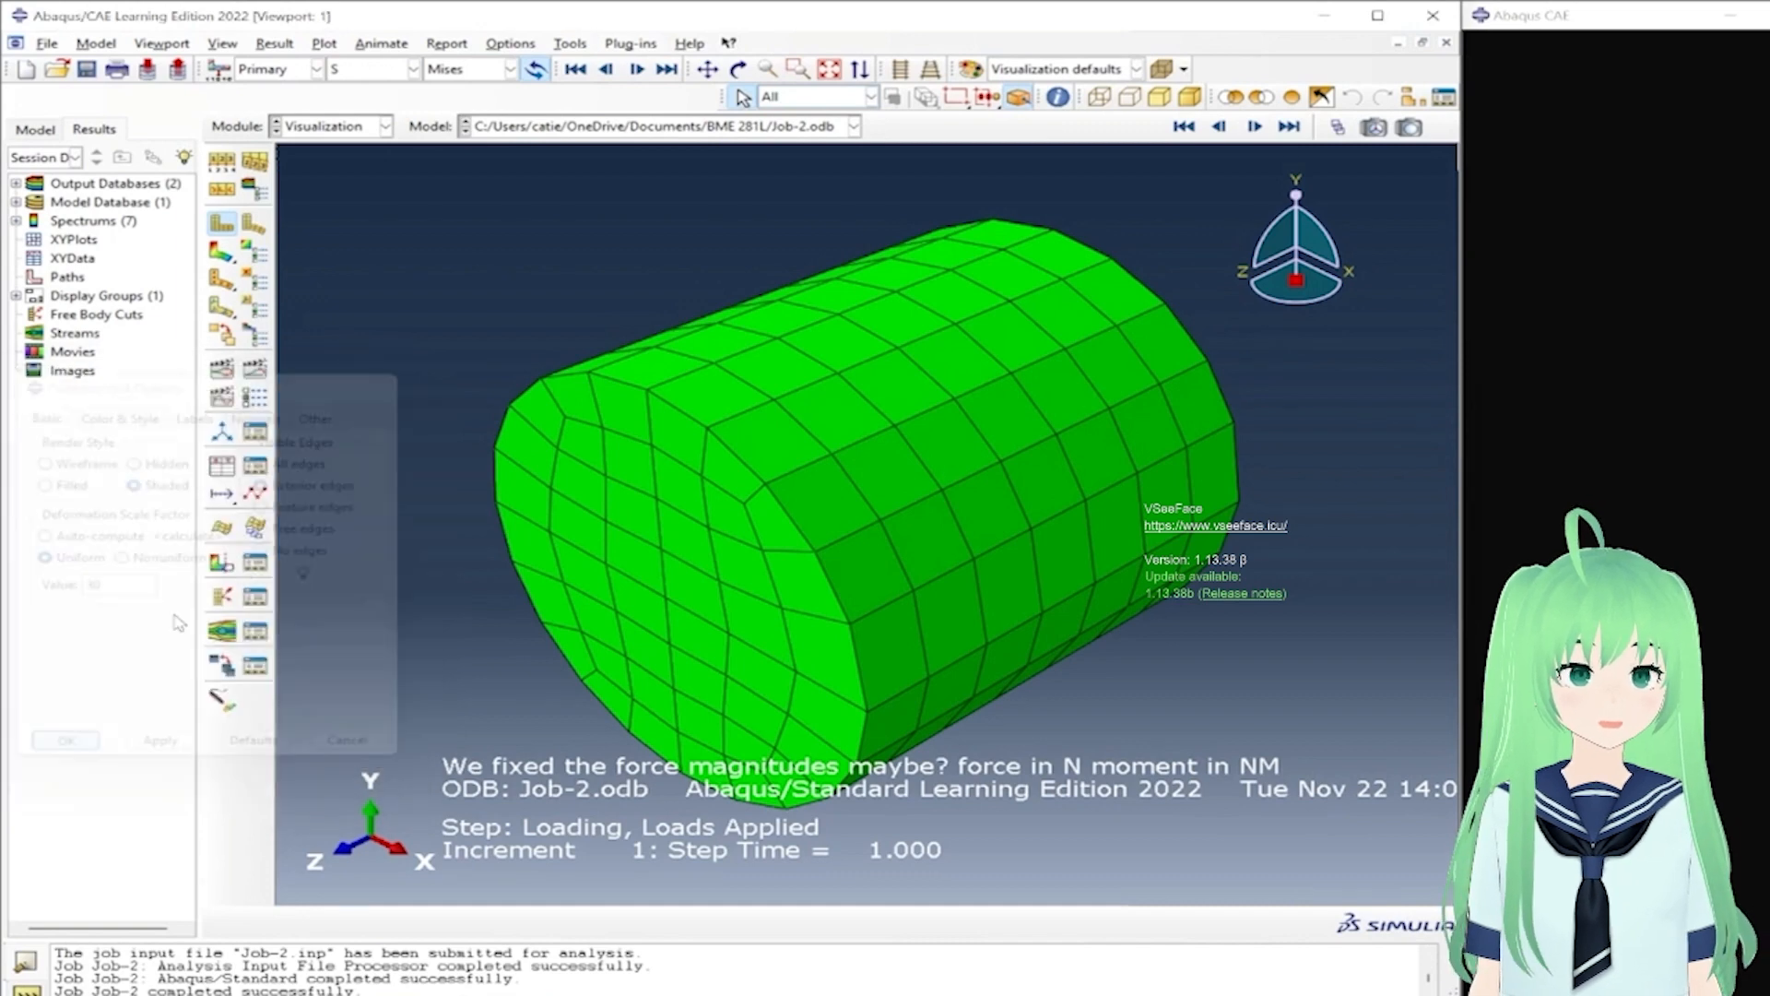
{"action": "left_click", "coordinate": [221, 252]}
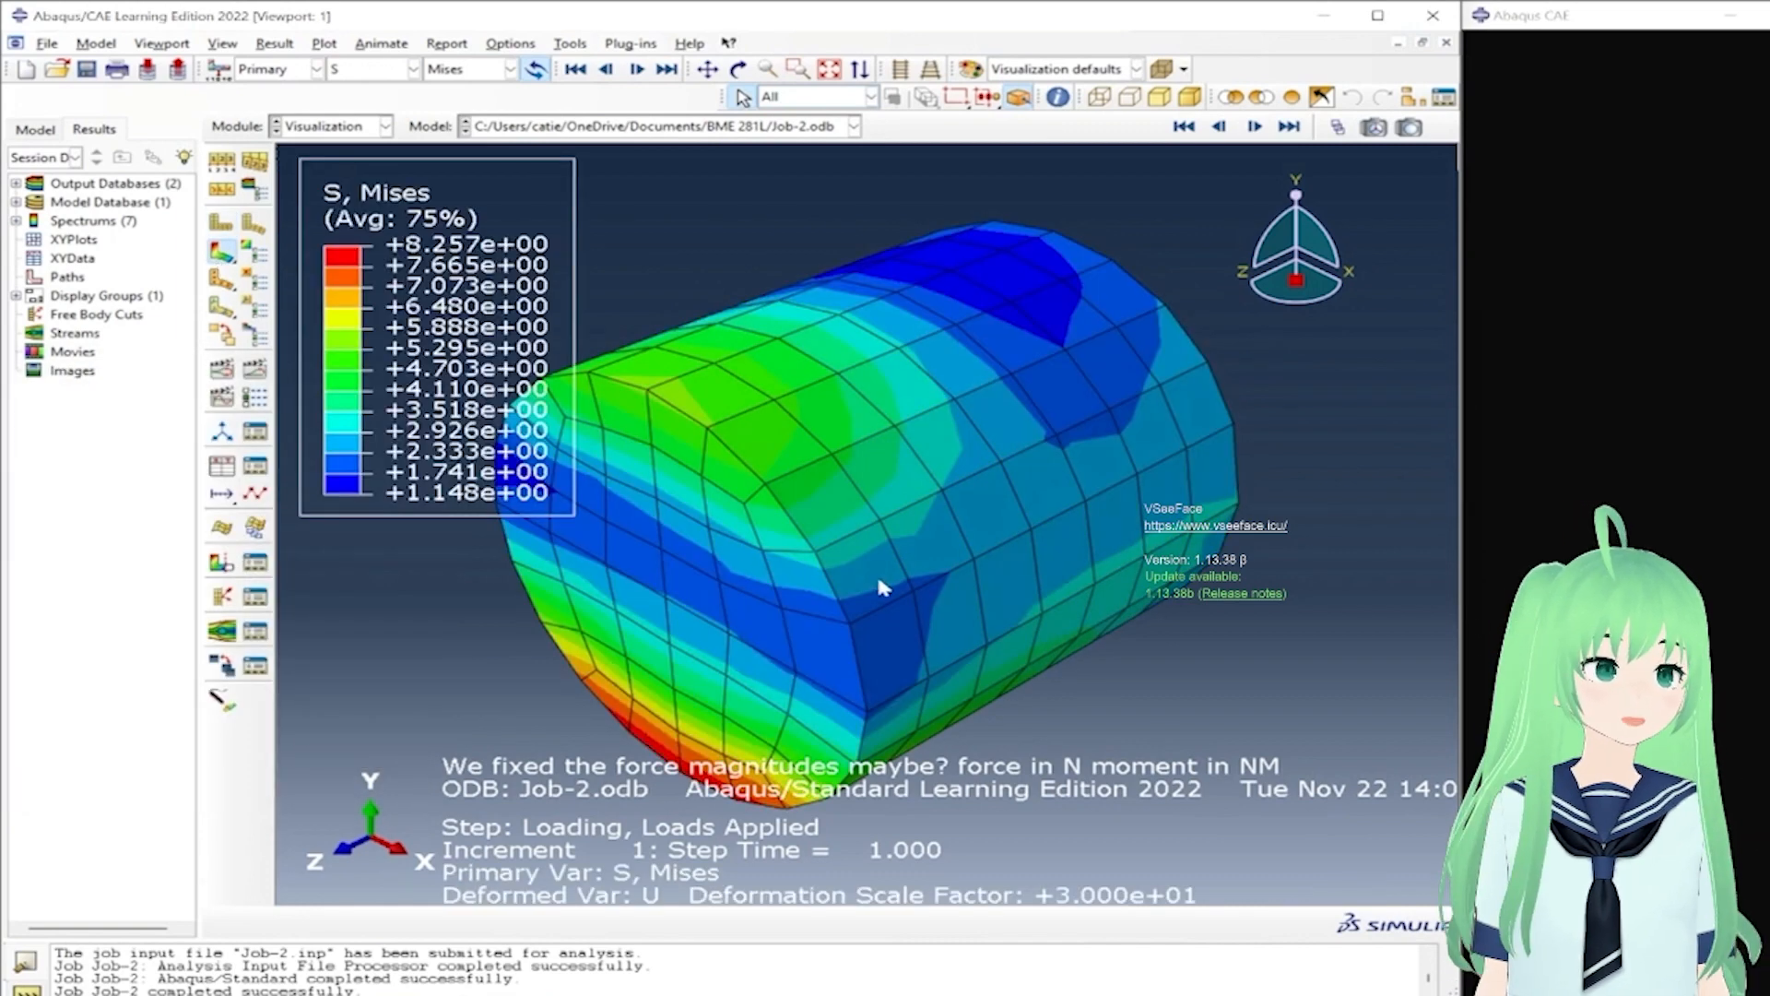
{"action": "scroll", "coordinate": [885, 589], "scroll_direction": "down", "scroll_amount": 3}
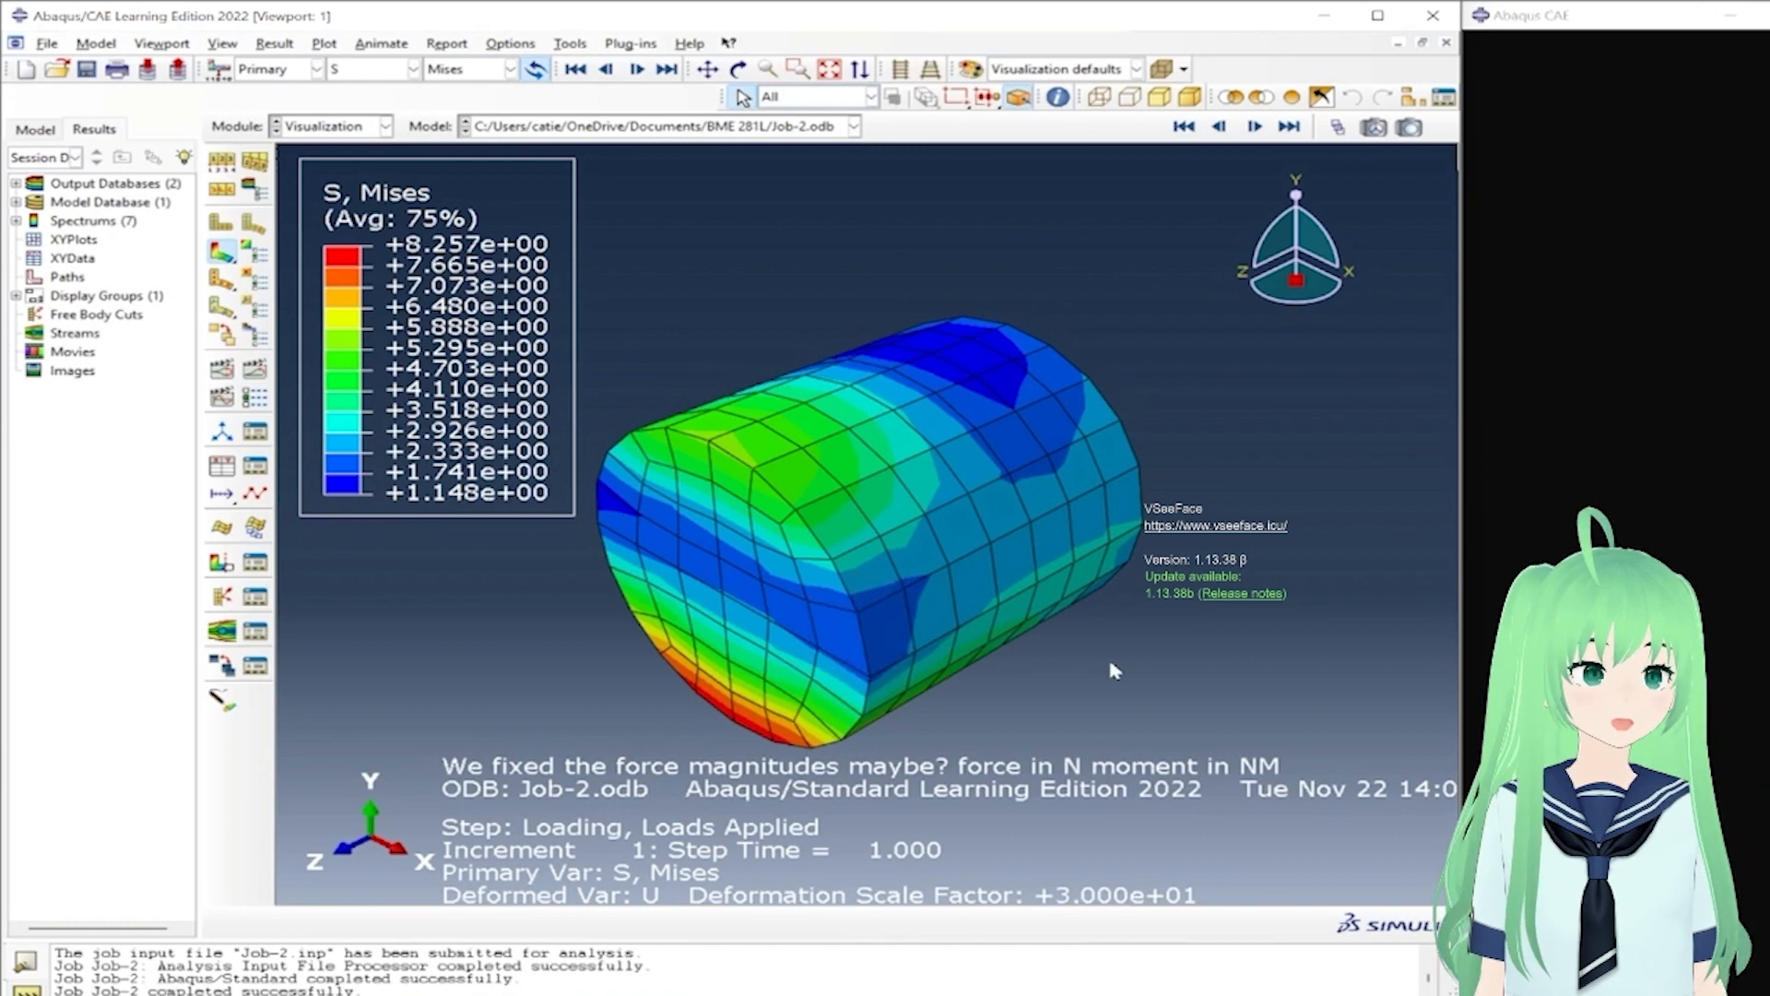
{"action": "left_click_drag", "start_coordinate": [1143, 645], "coordinate": [885, 517], "text": "ctrl+alt"}
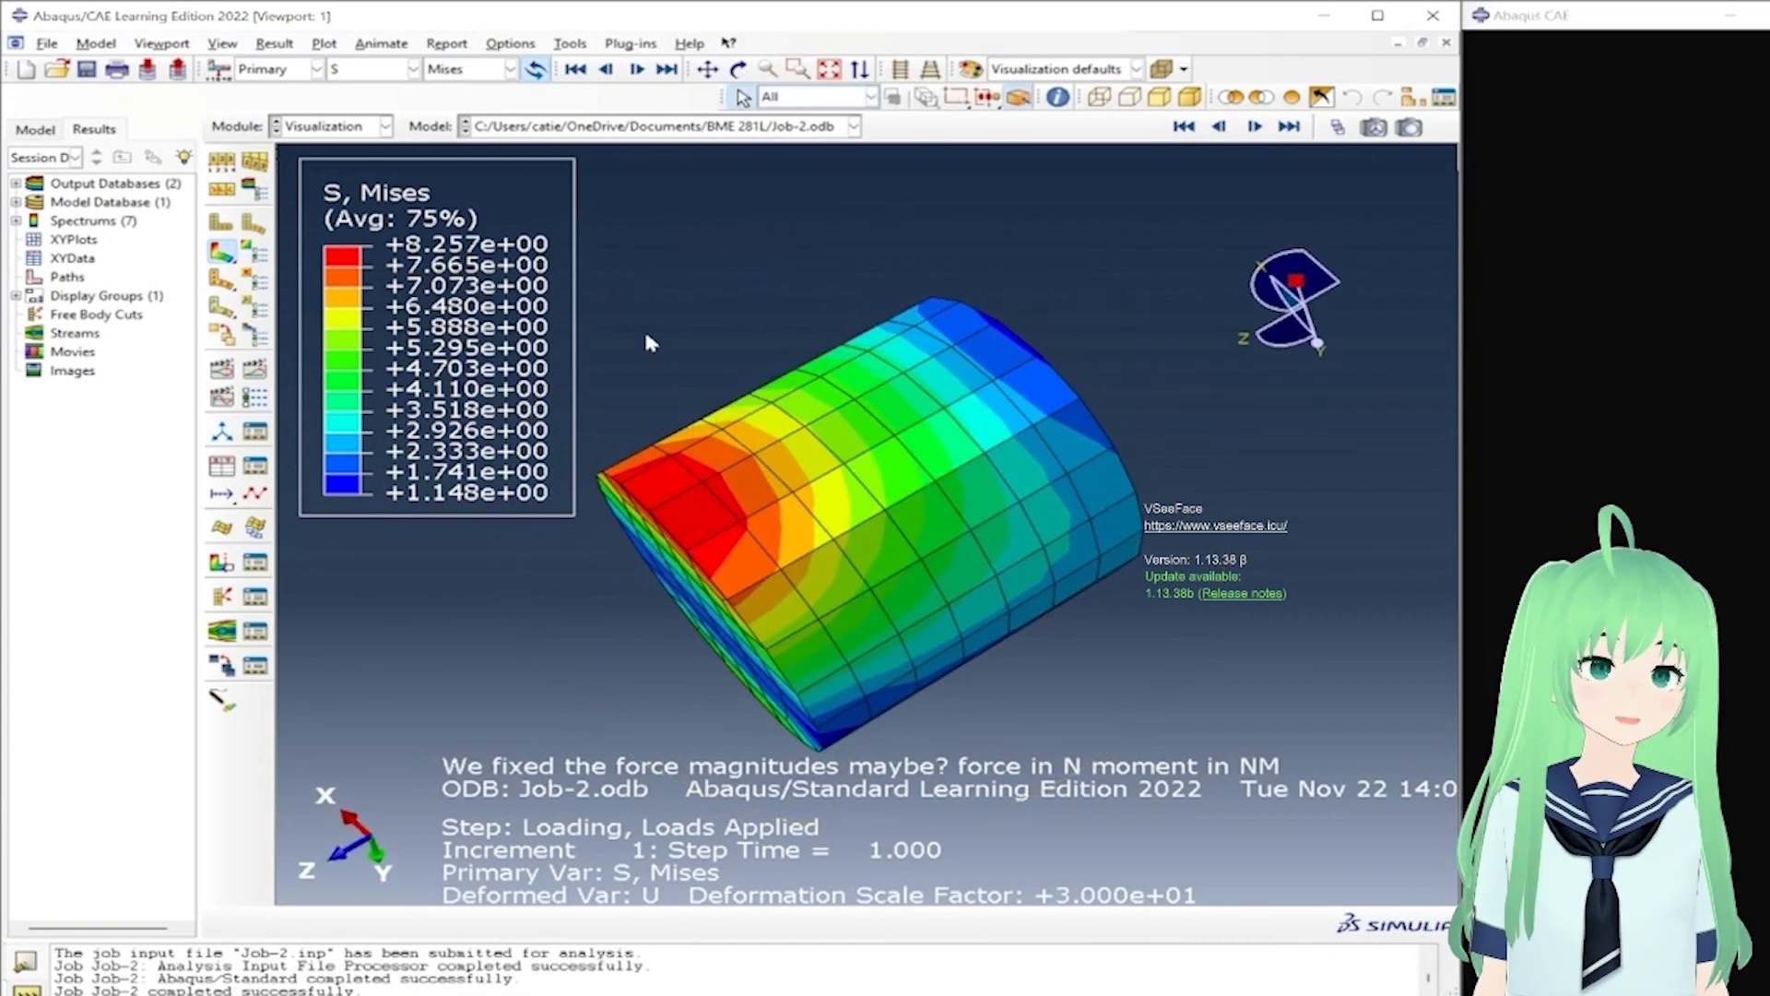